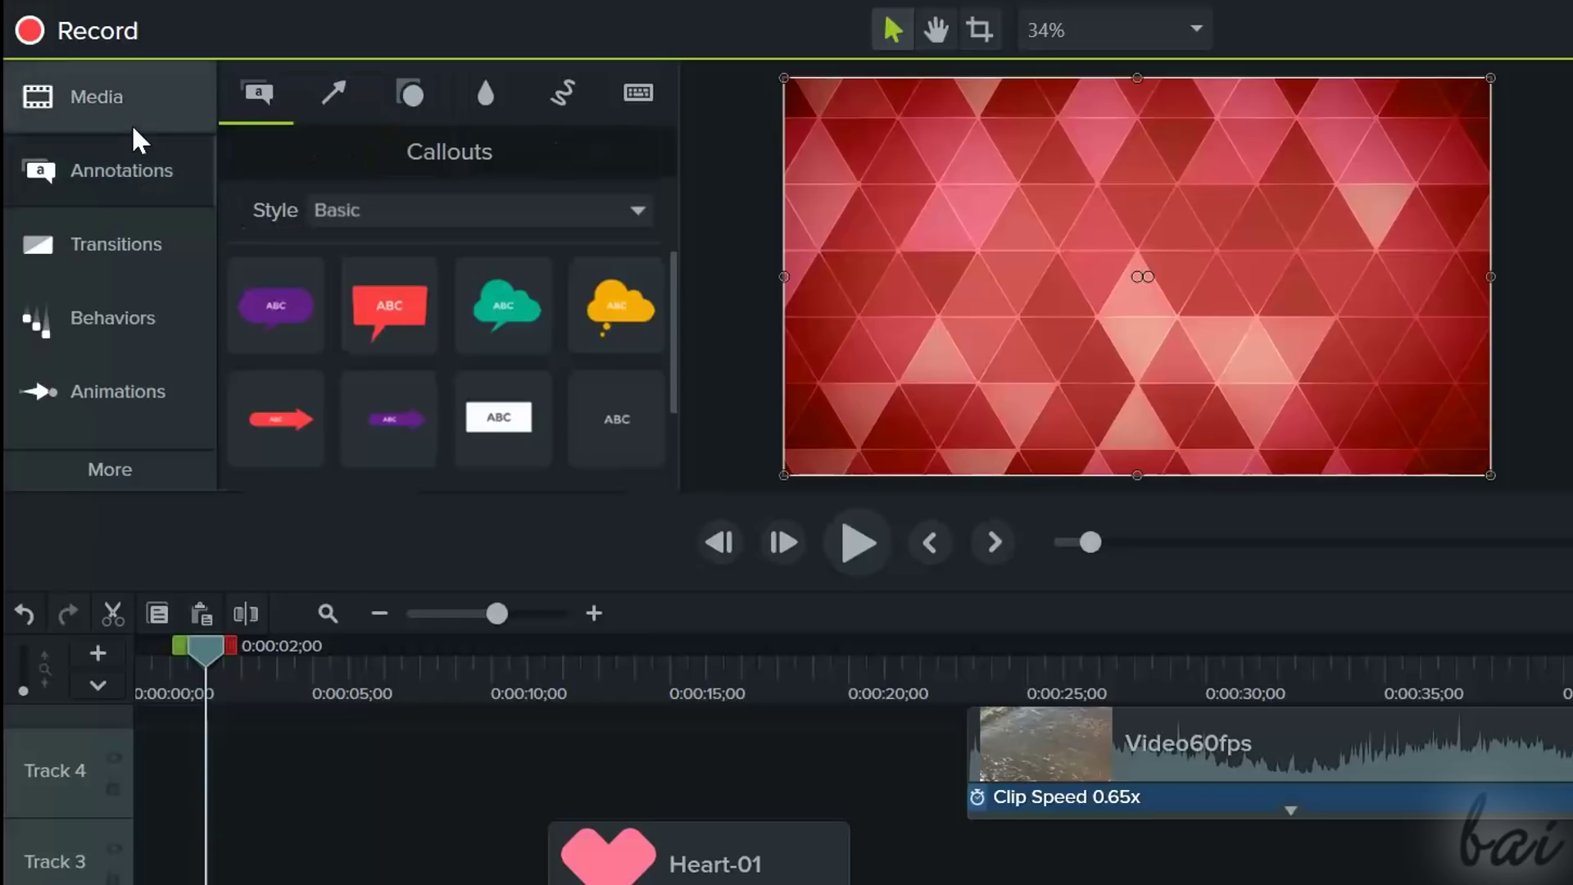
# Look through the Transitions, Behaviors, Animations and Annotations tool sets
pyautogui.click(90, 246)
pyautogui.click(115, 329)
pyautogui.click(102, 406)
pyautogui.click(177, 190)
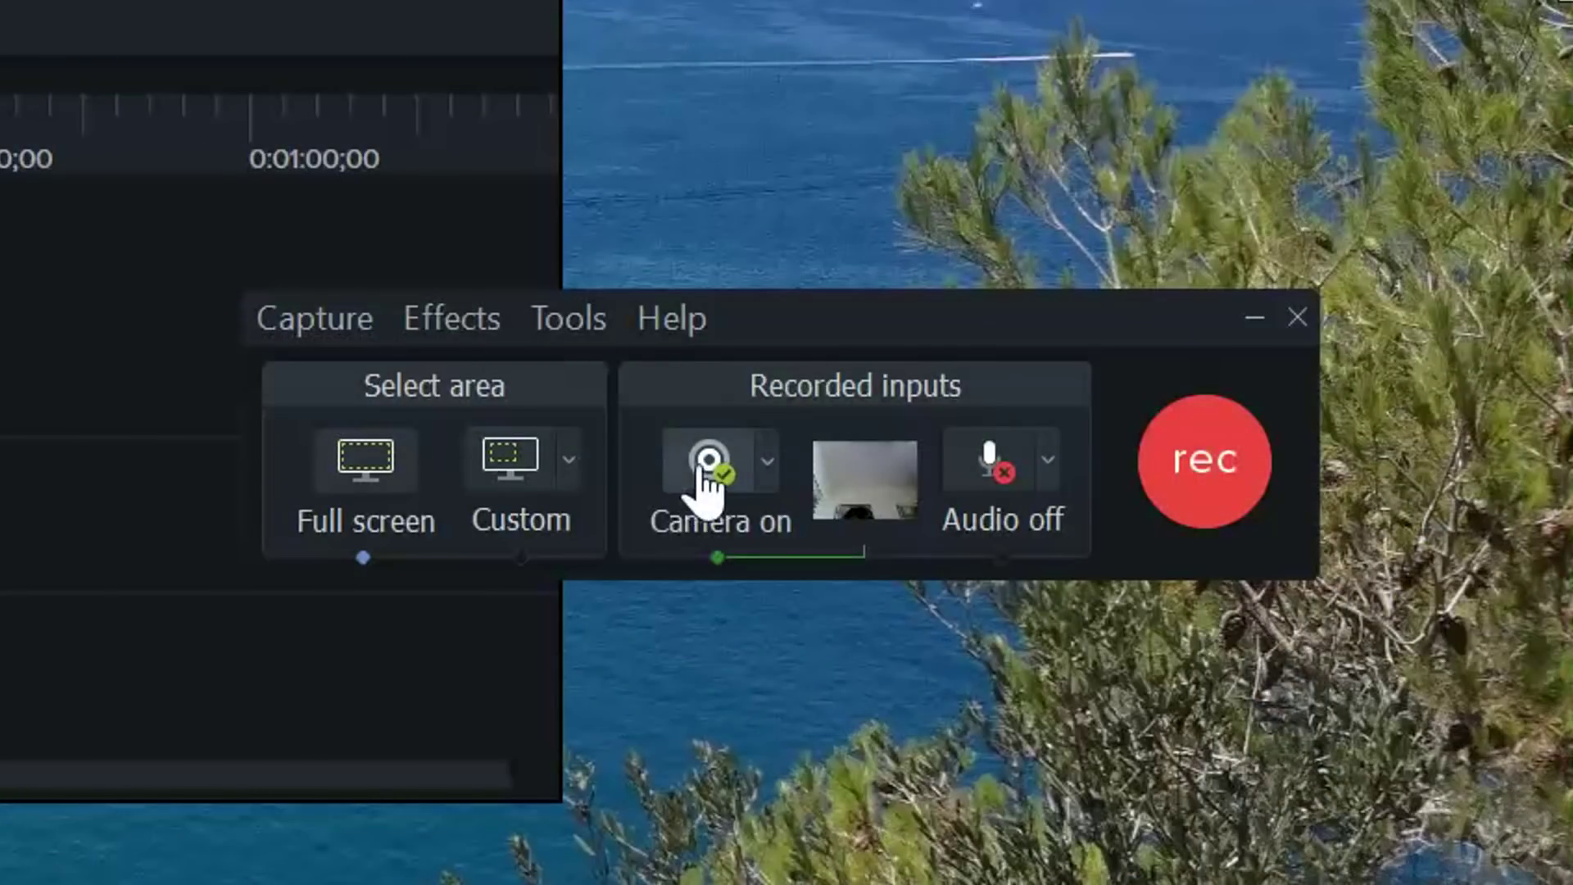
# Turn off the recorder's camera input and open the camera options
pyautogui.click(699, 467)
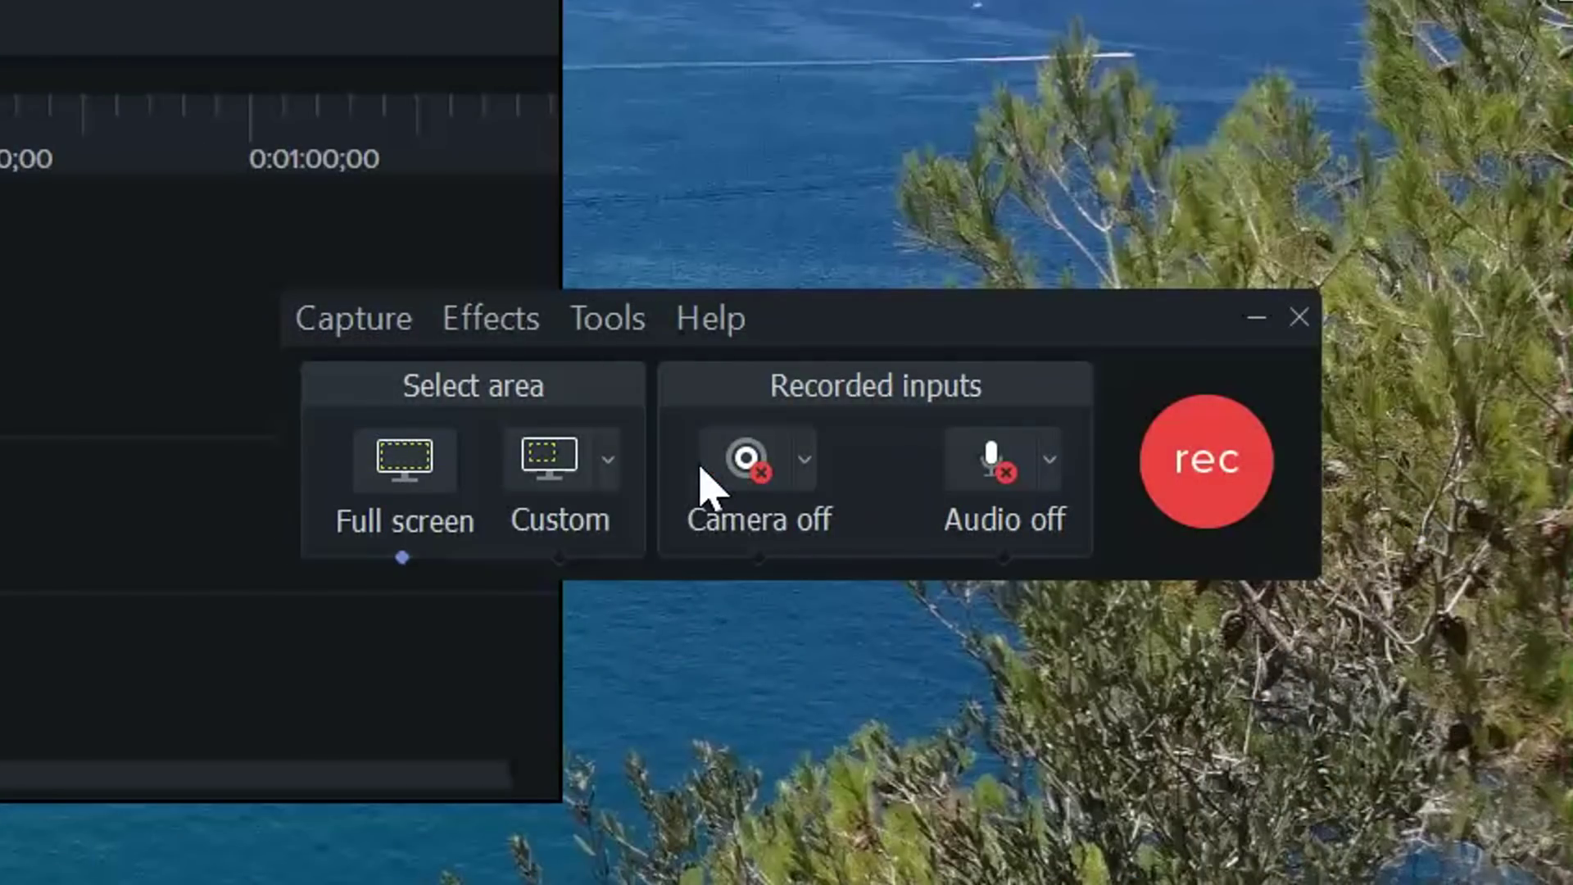
pyautogui.click(819, 461)
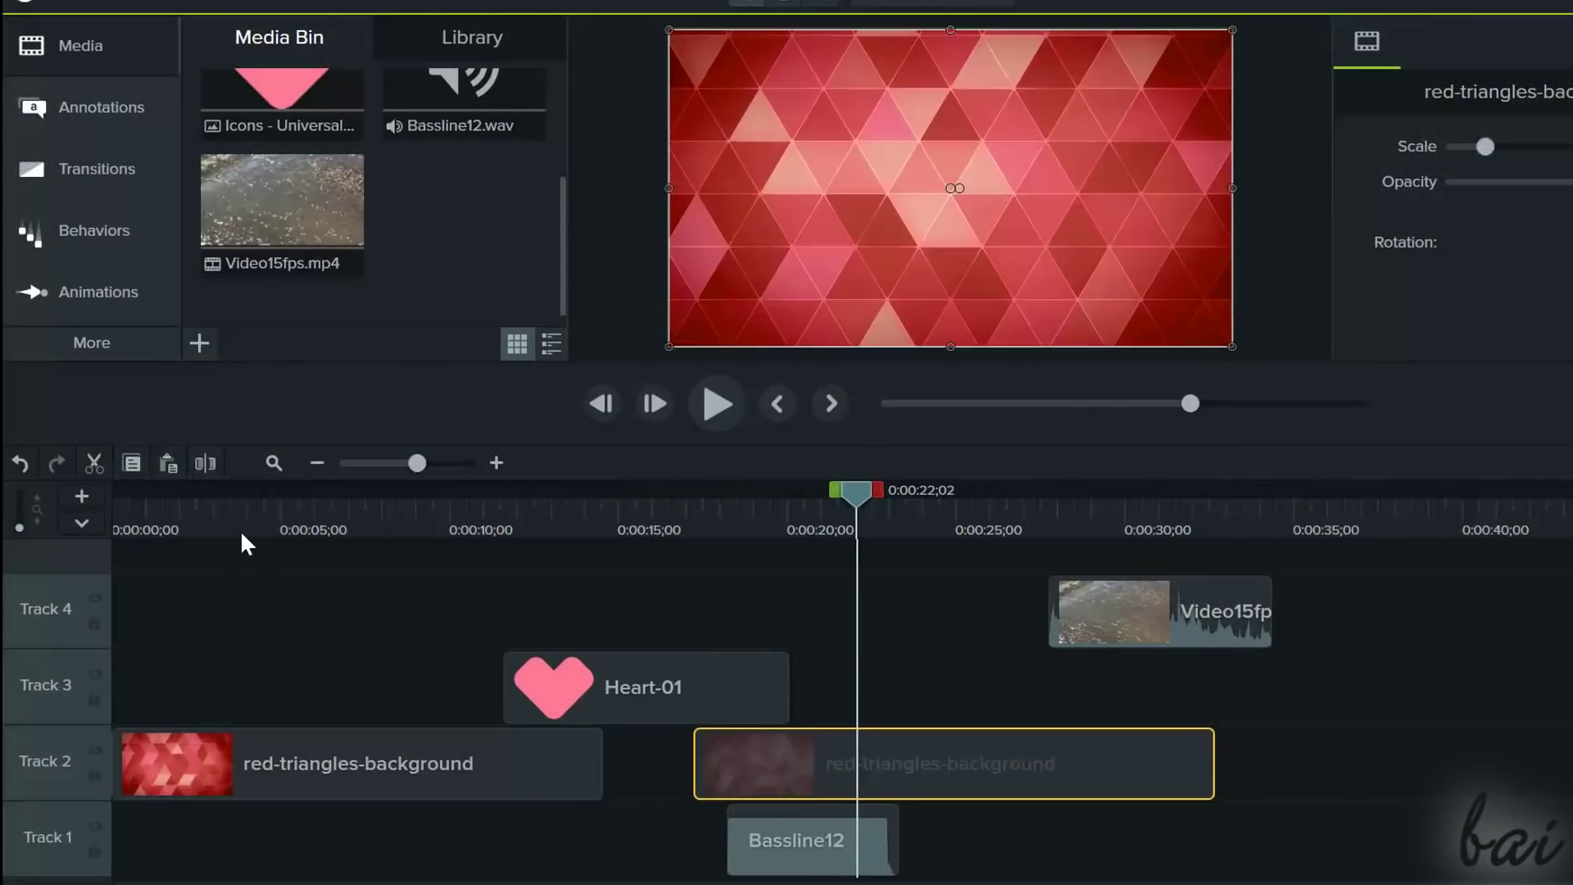
# Split the second red-triangles-background clip at the playhead and shift its right-hand part further along Track 2
pyautogui.press('s')
pyautogui.moveTo(985, 795); pyautogui.dragTo(1326, 778)
pyautogui.click(1101, 516)
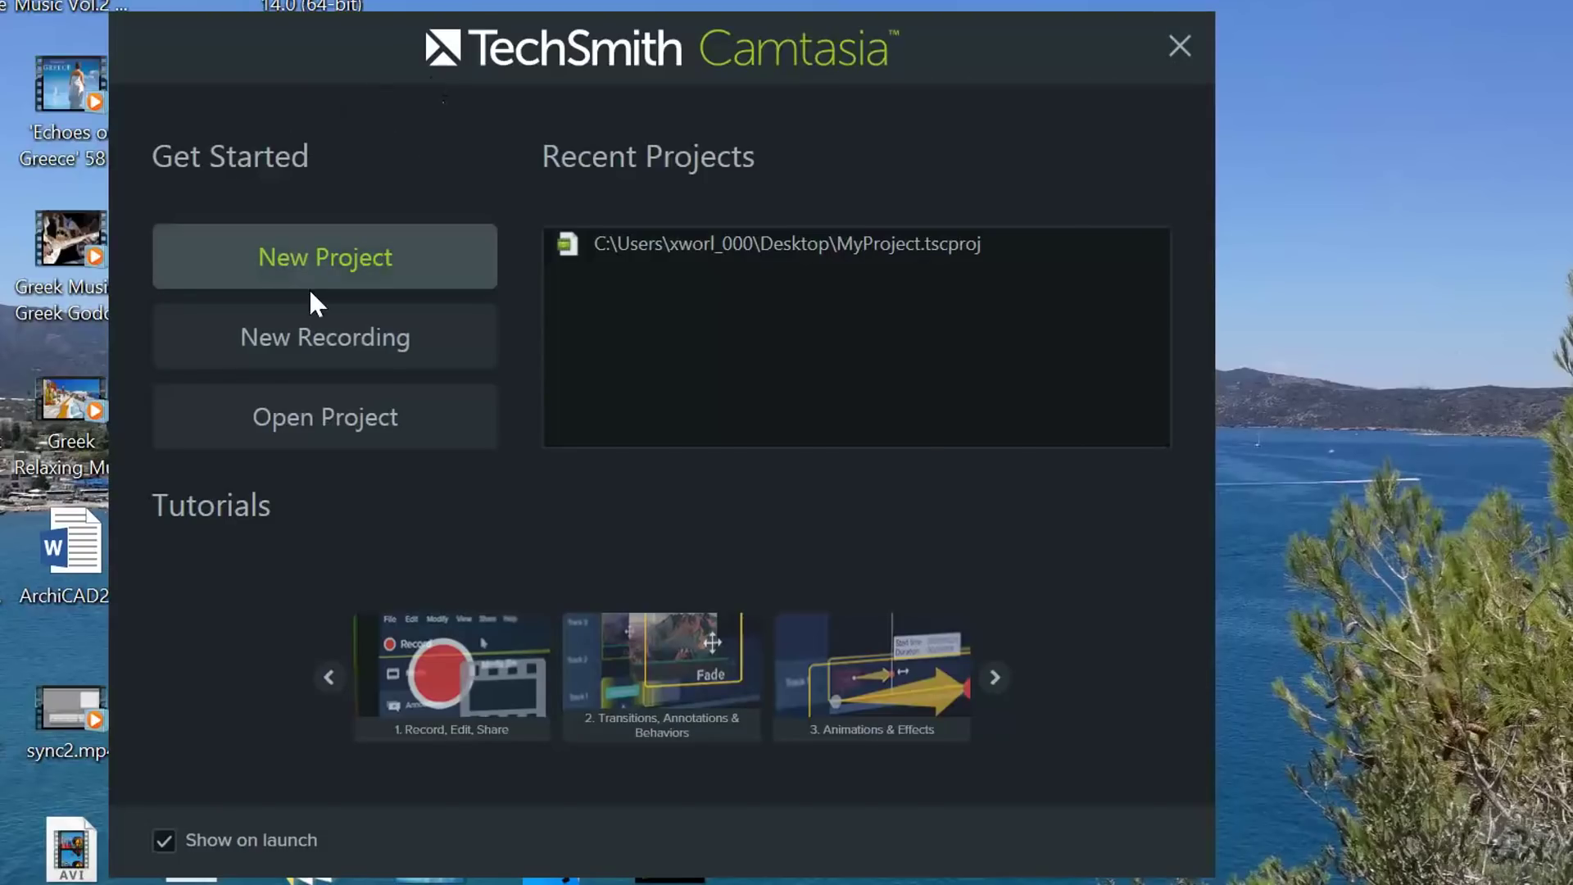
# Create a new project, and start a new recording from the welcome window to open the recorder
pyautogui.click(387, 262)
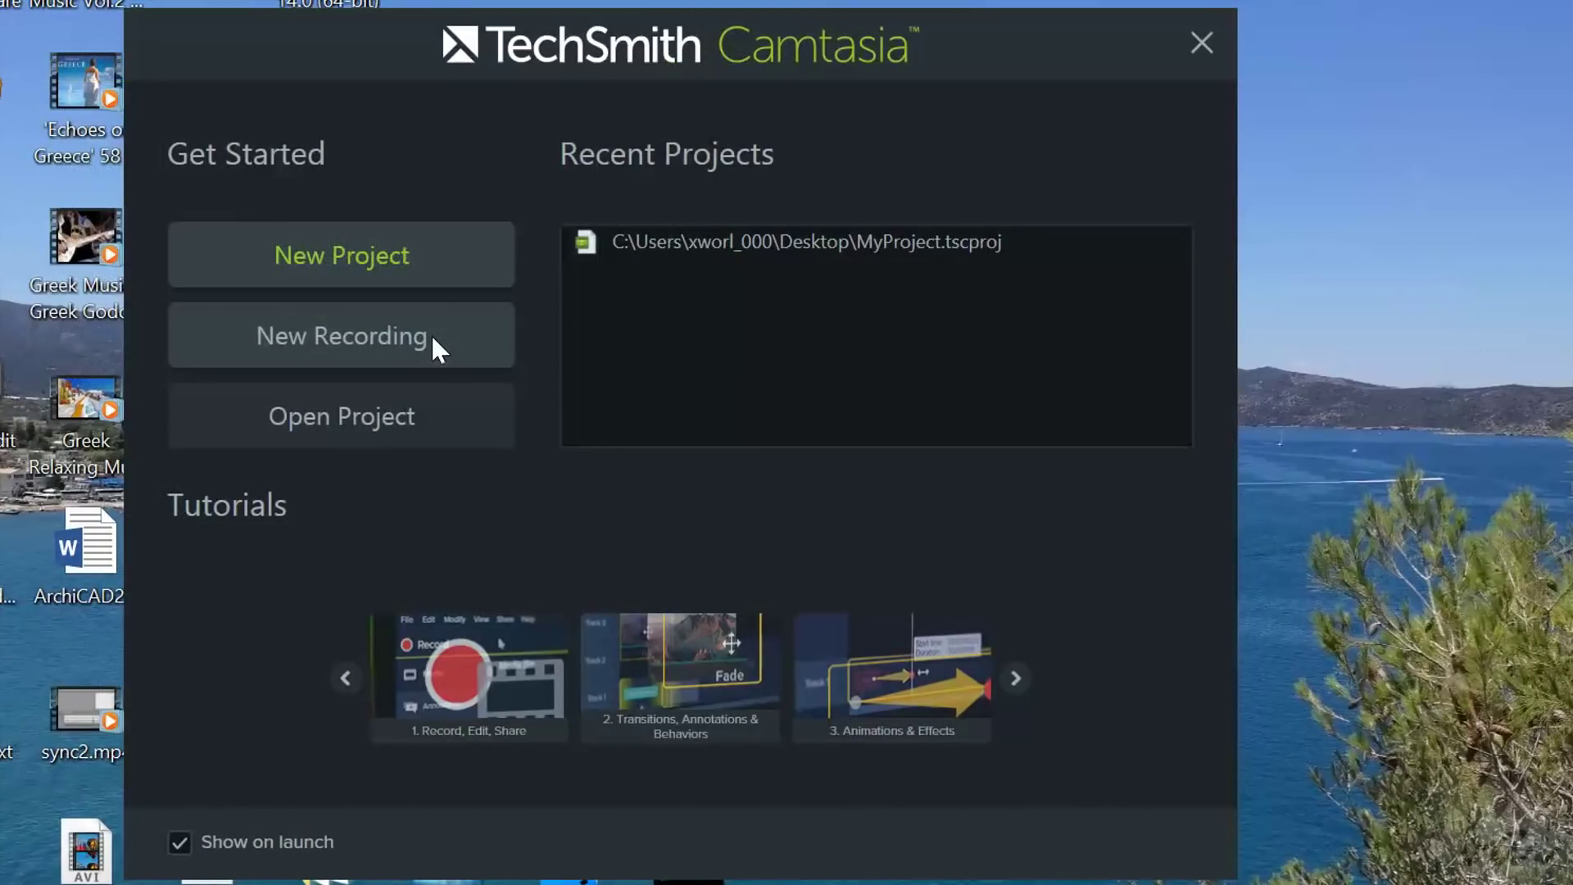
pyautogui.click(431, 336)
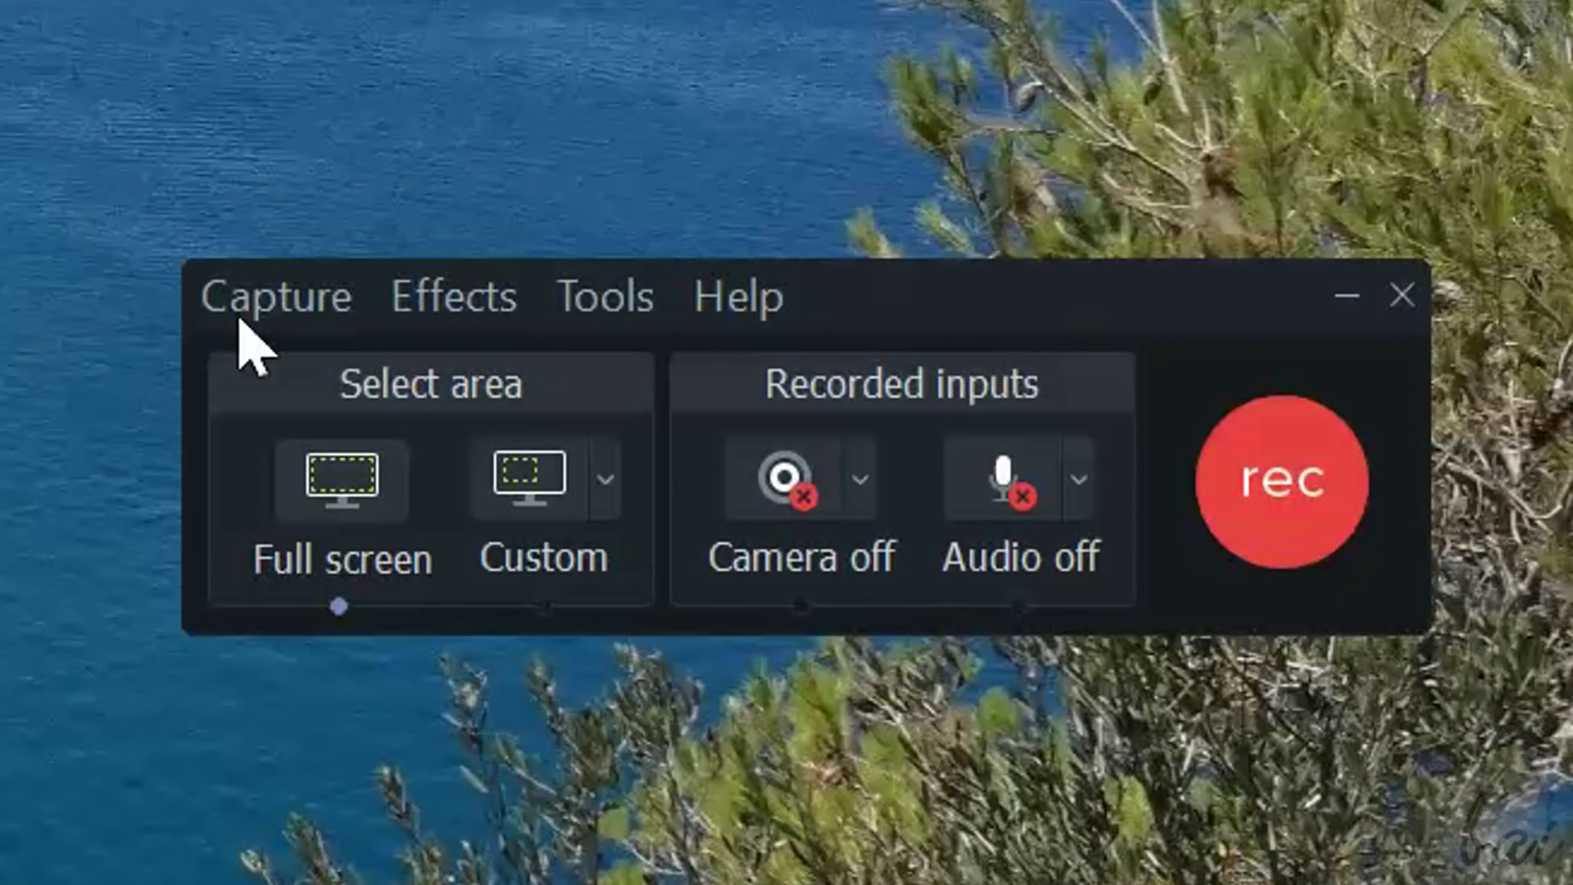
pyautogui.click(742, 303)
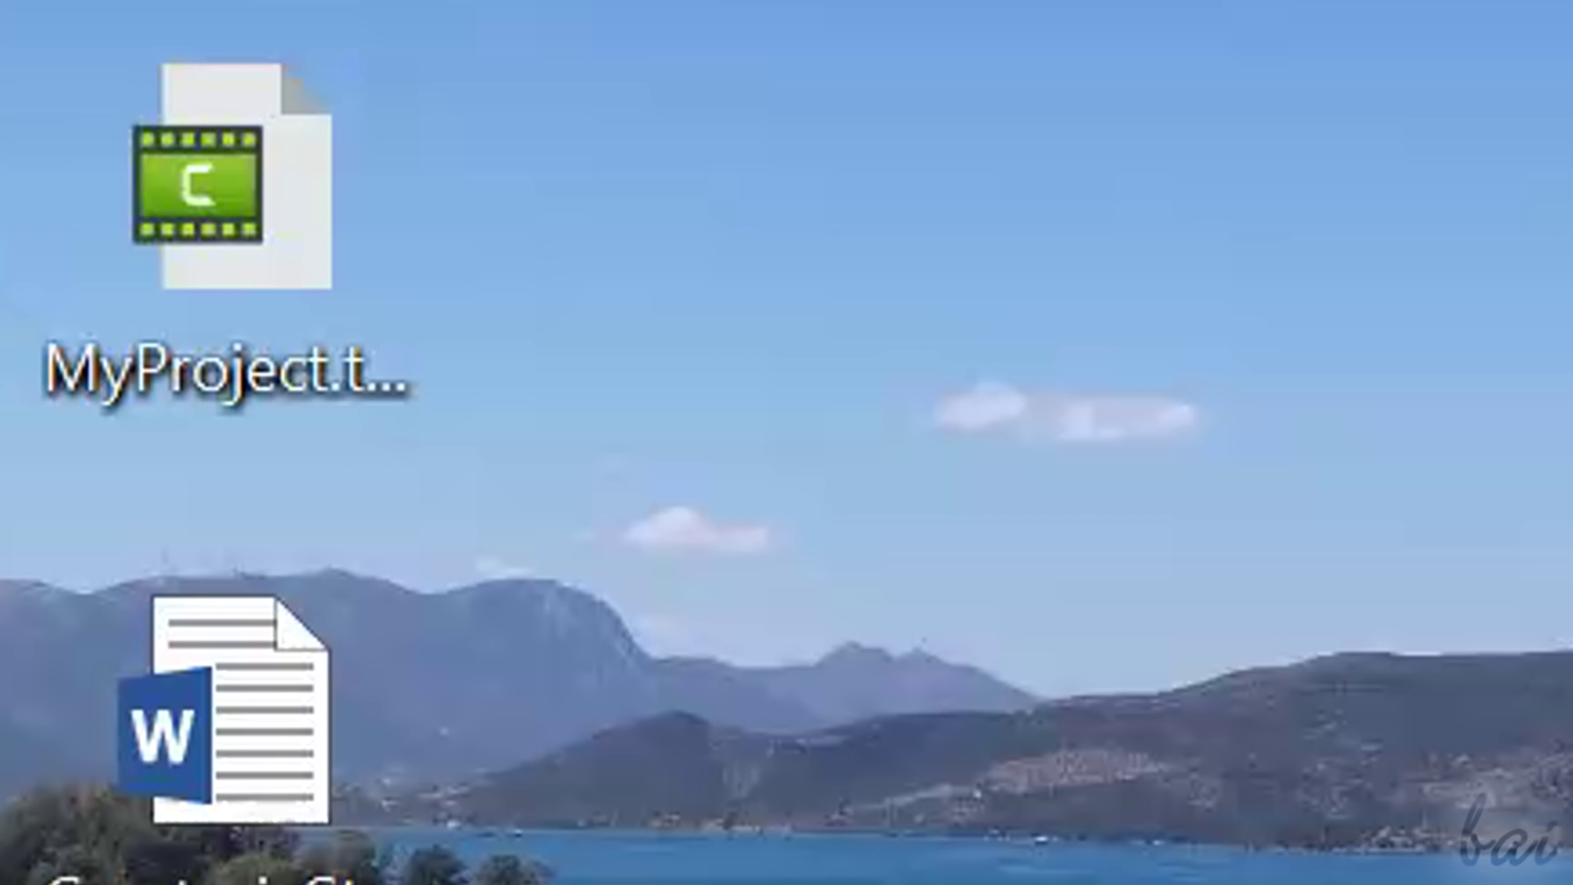
# Open the MyProject file from the desktop, and use Open Project to open a saved project from the Desktop folder
pyautogui.doubleClick(334, 204)
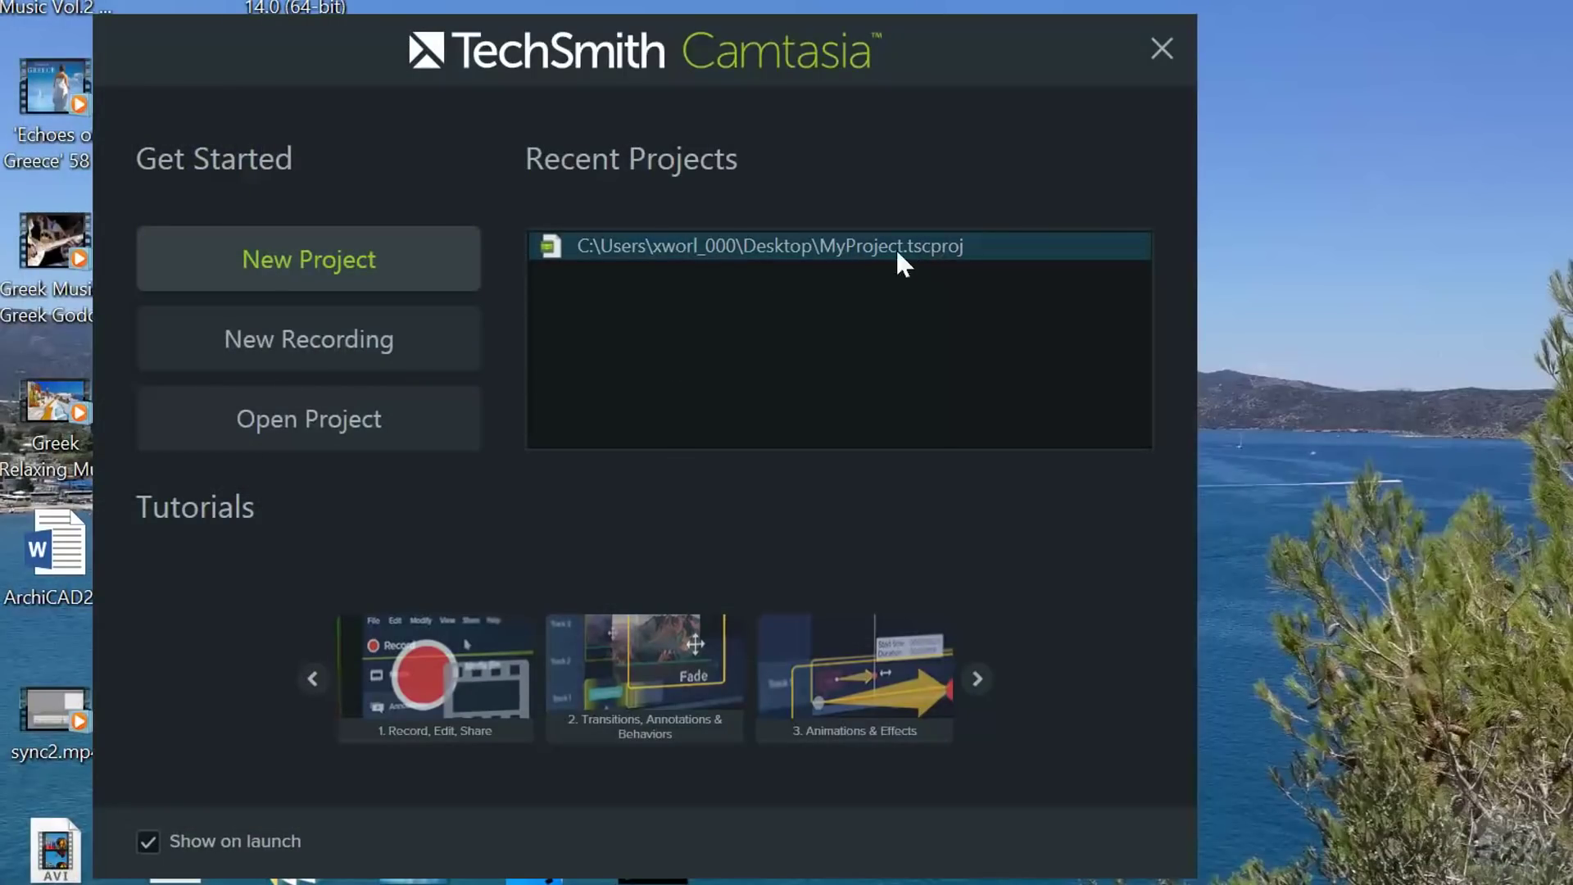
pyautogui.click(331, 424)
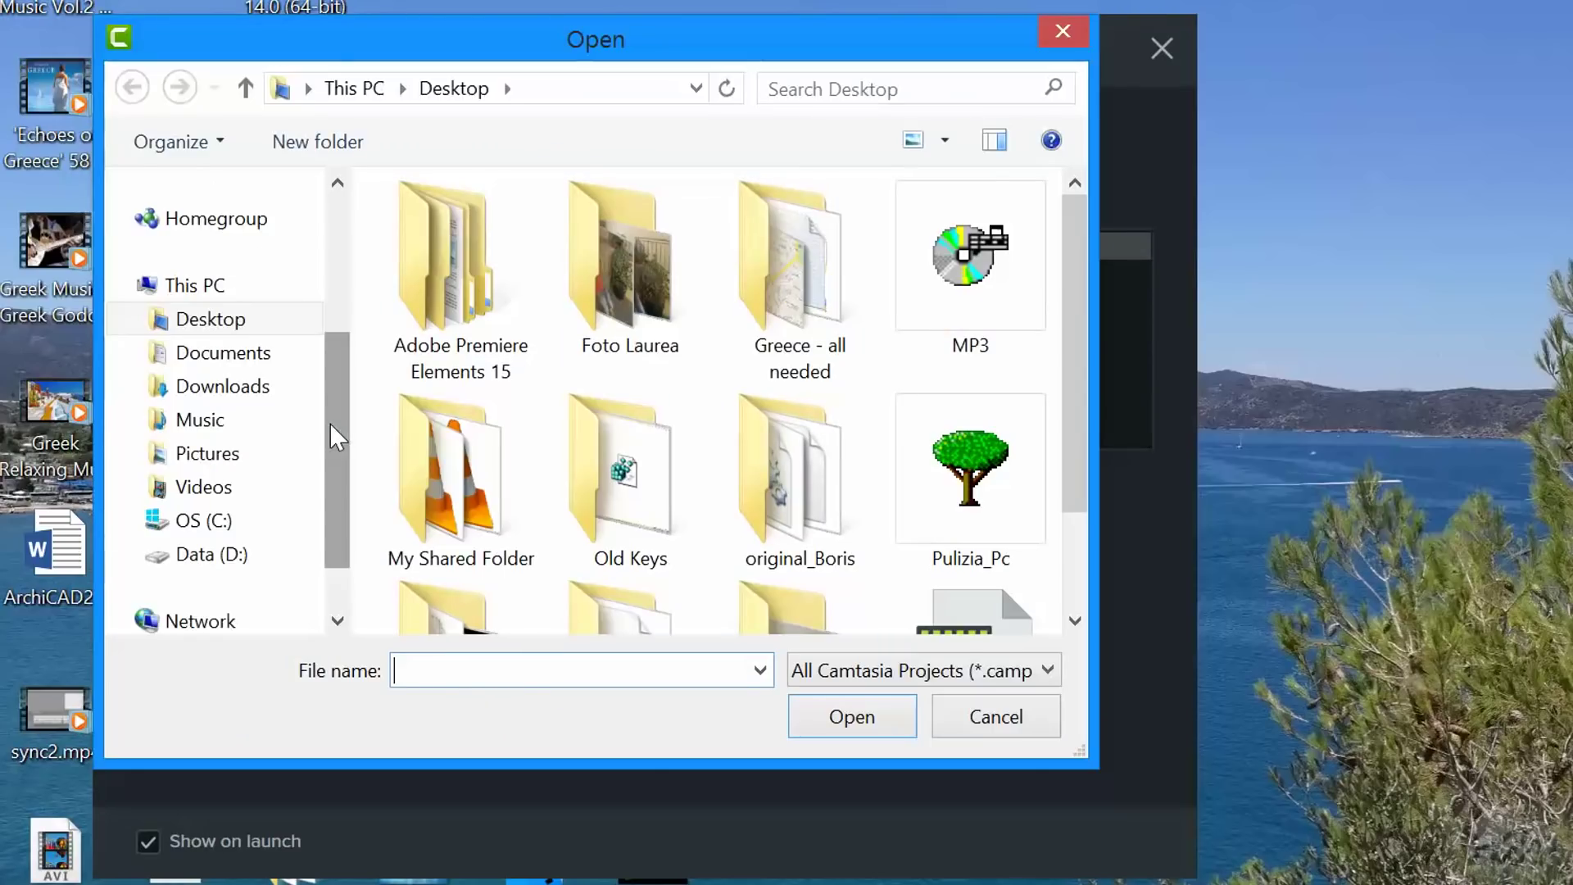
pyautogui.moveTo(1076, 409); pyautogui.dragTo(1117, 502)
pyautogui.click(1020, 550)
pyautogui.doubleClick(1020, 550)
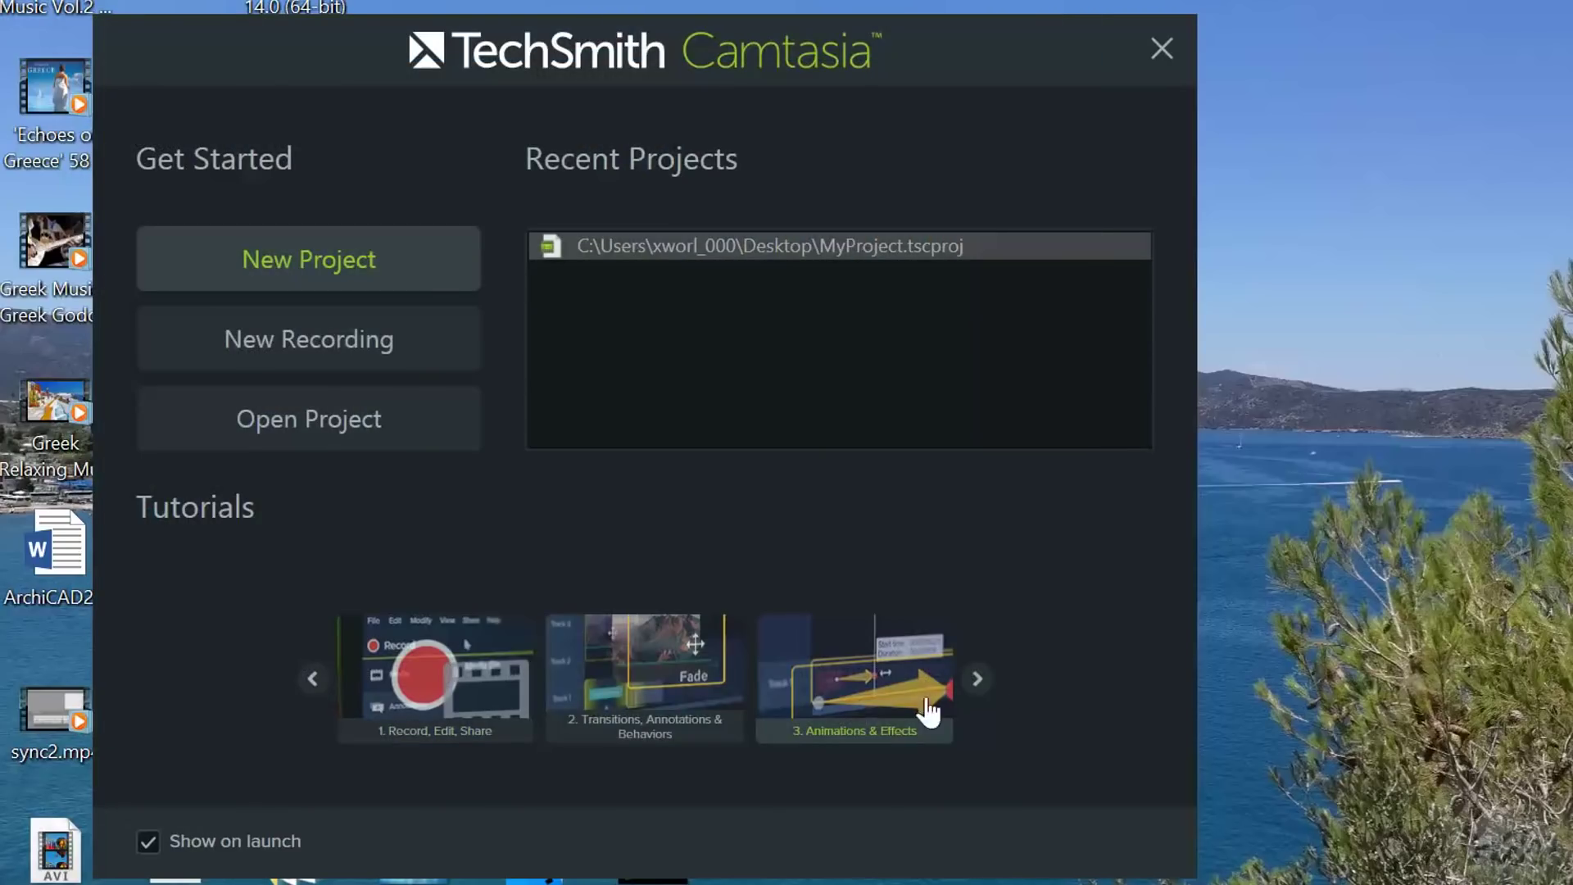
# Browse through the tutorials offered on the welcome window
pyautogui.click(980, 685)
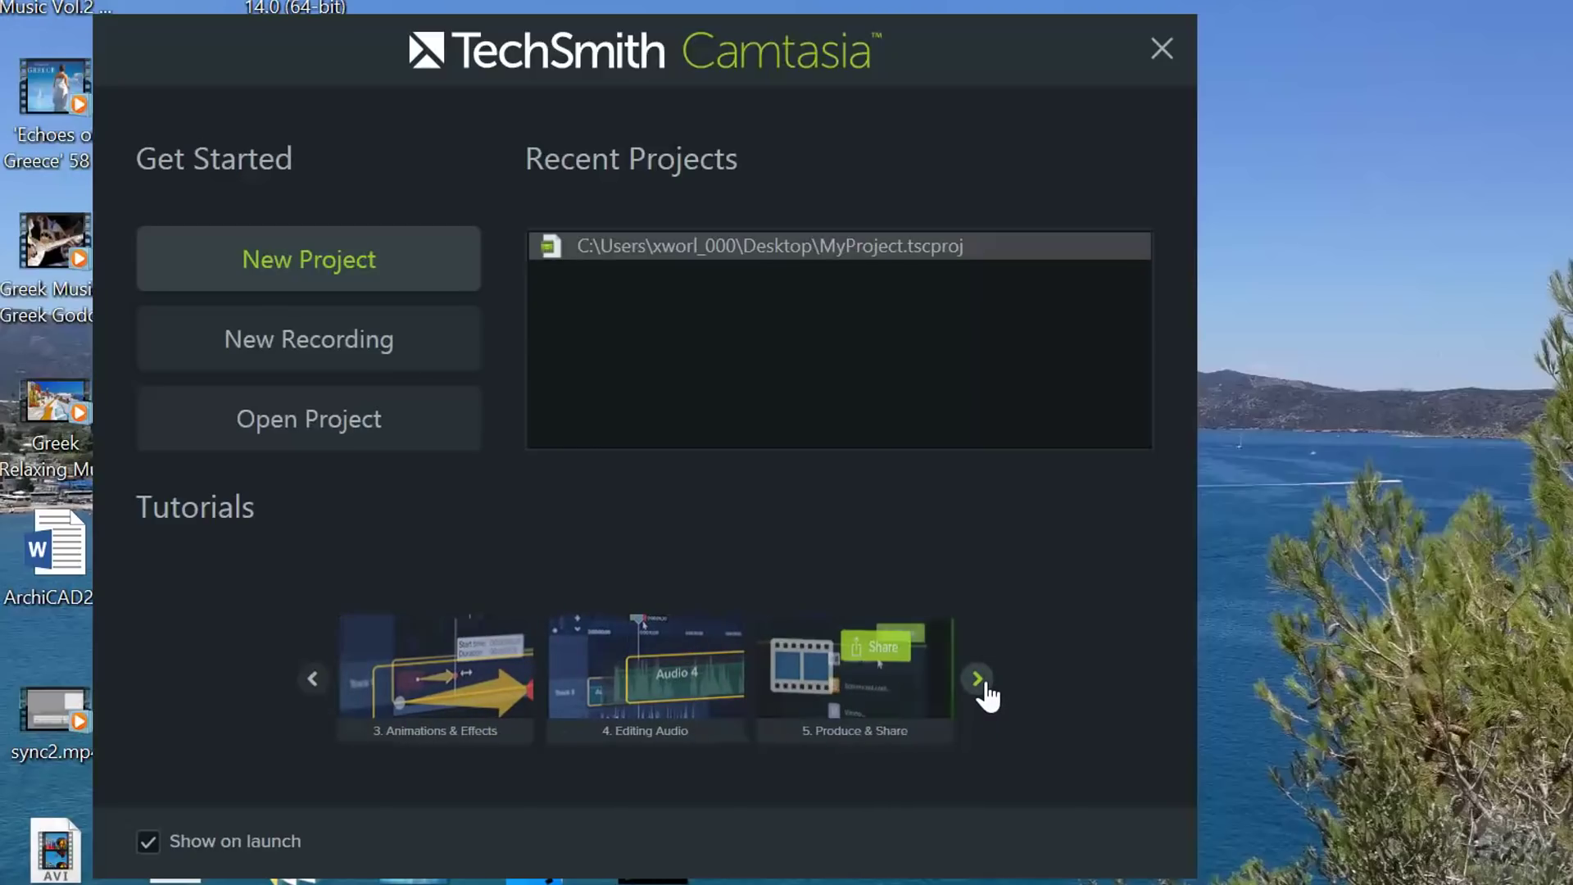
pyautogui.click(986, 687)
pyautogui.click(985, 685)
pyautogui.click(986, 685)
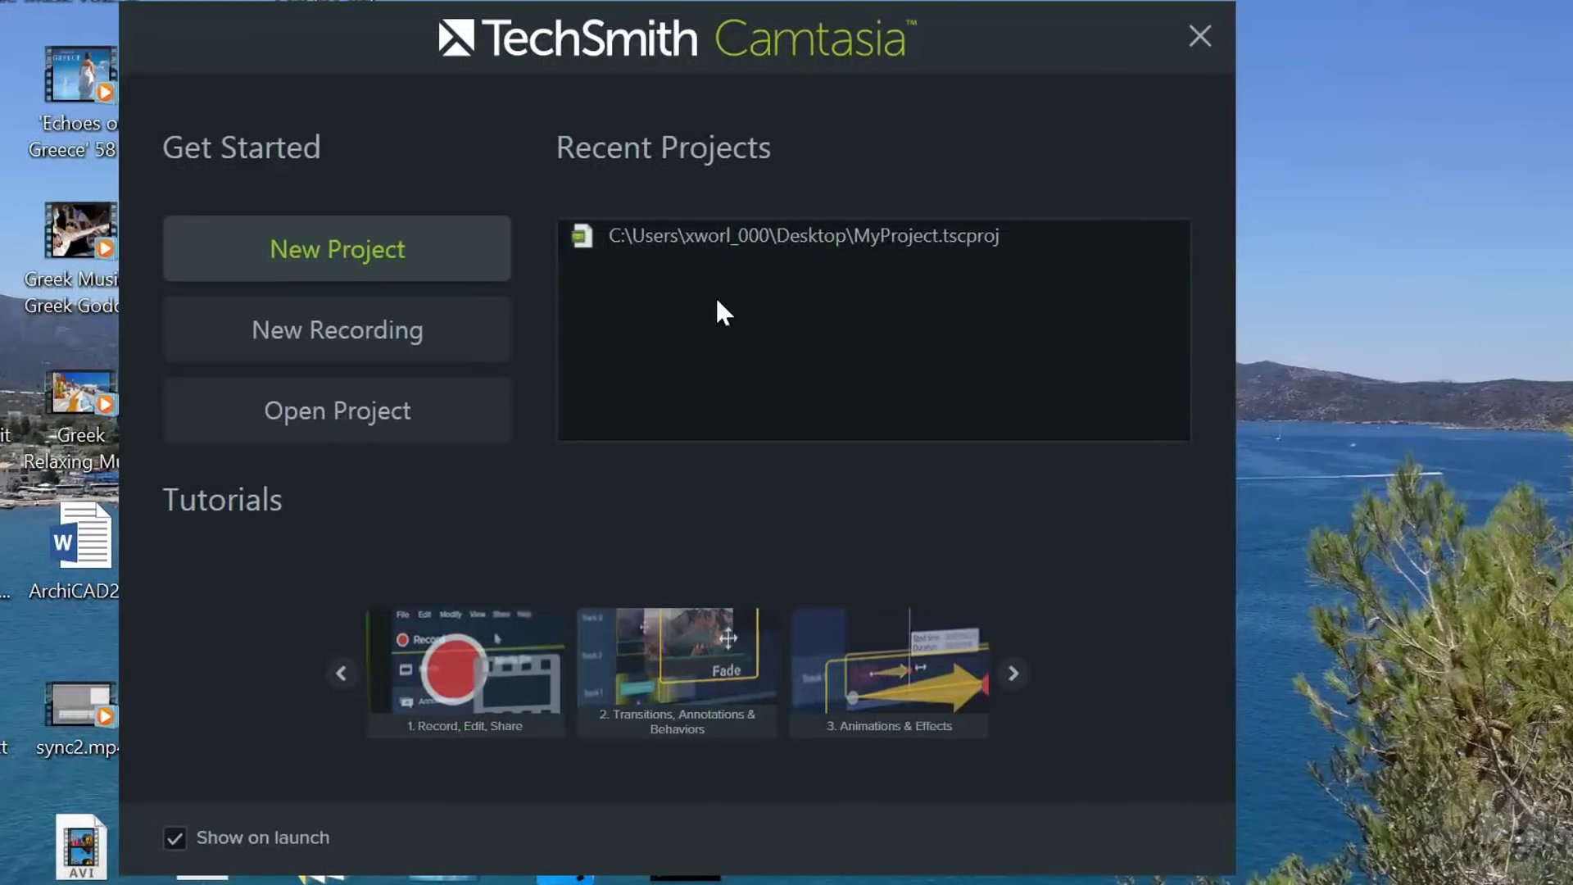
# Create a new project and expand the Animated Backgrounds folder in the media library
pyautogui.click(346, 263)
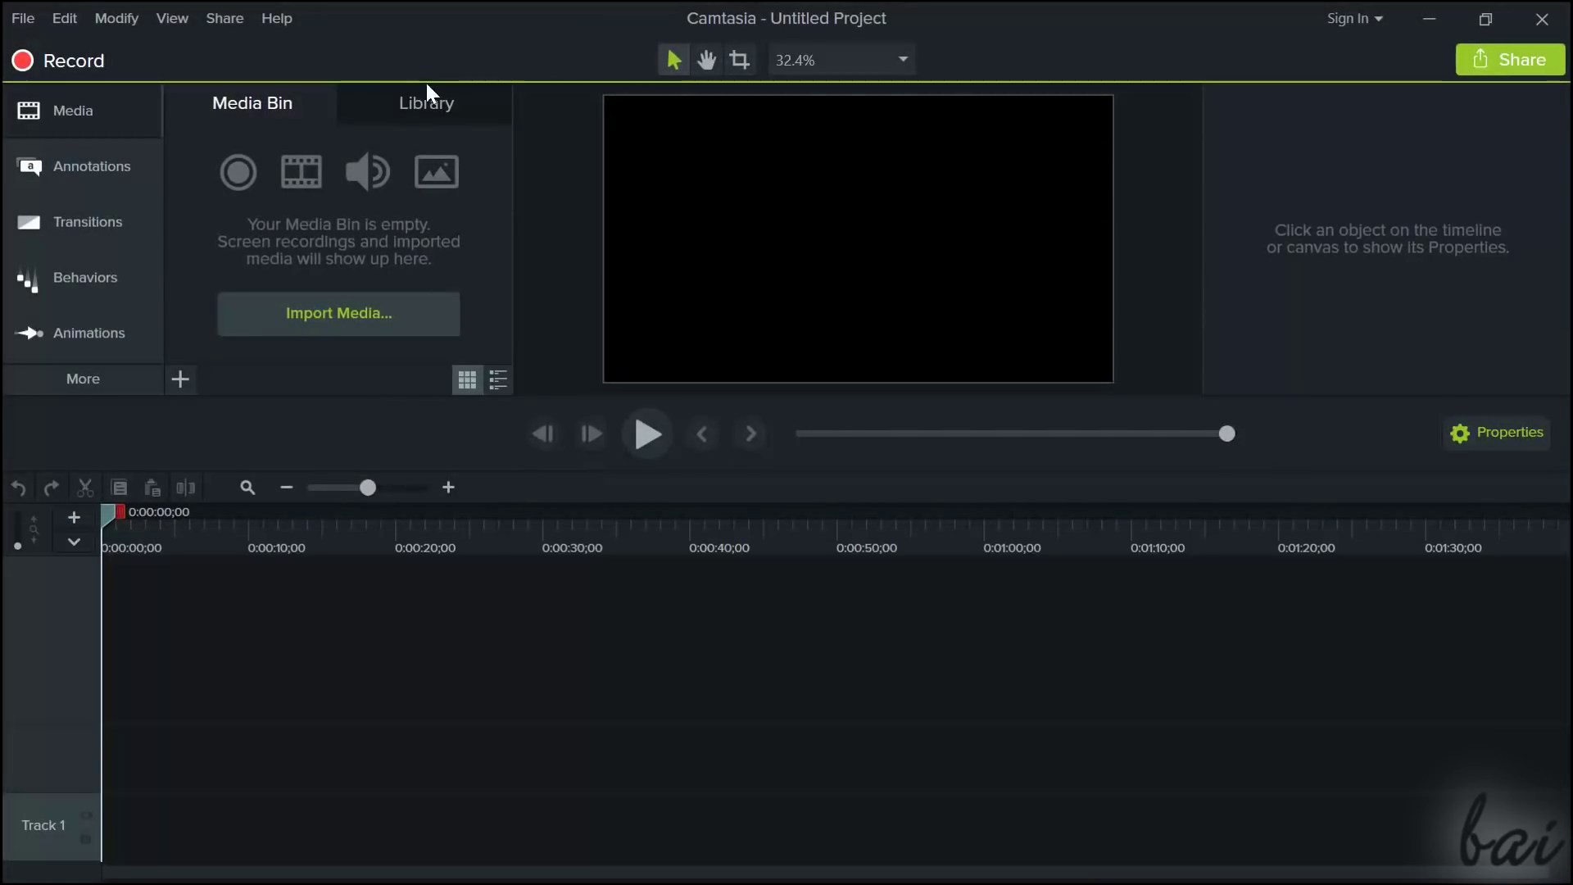
pyautogui.click(422, 111)
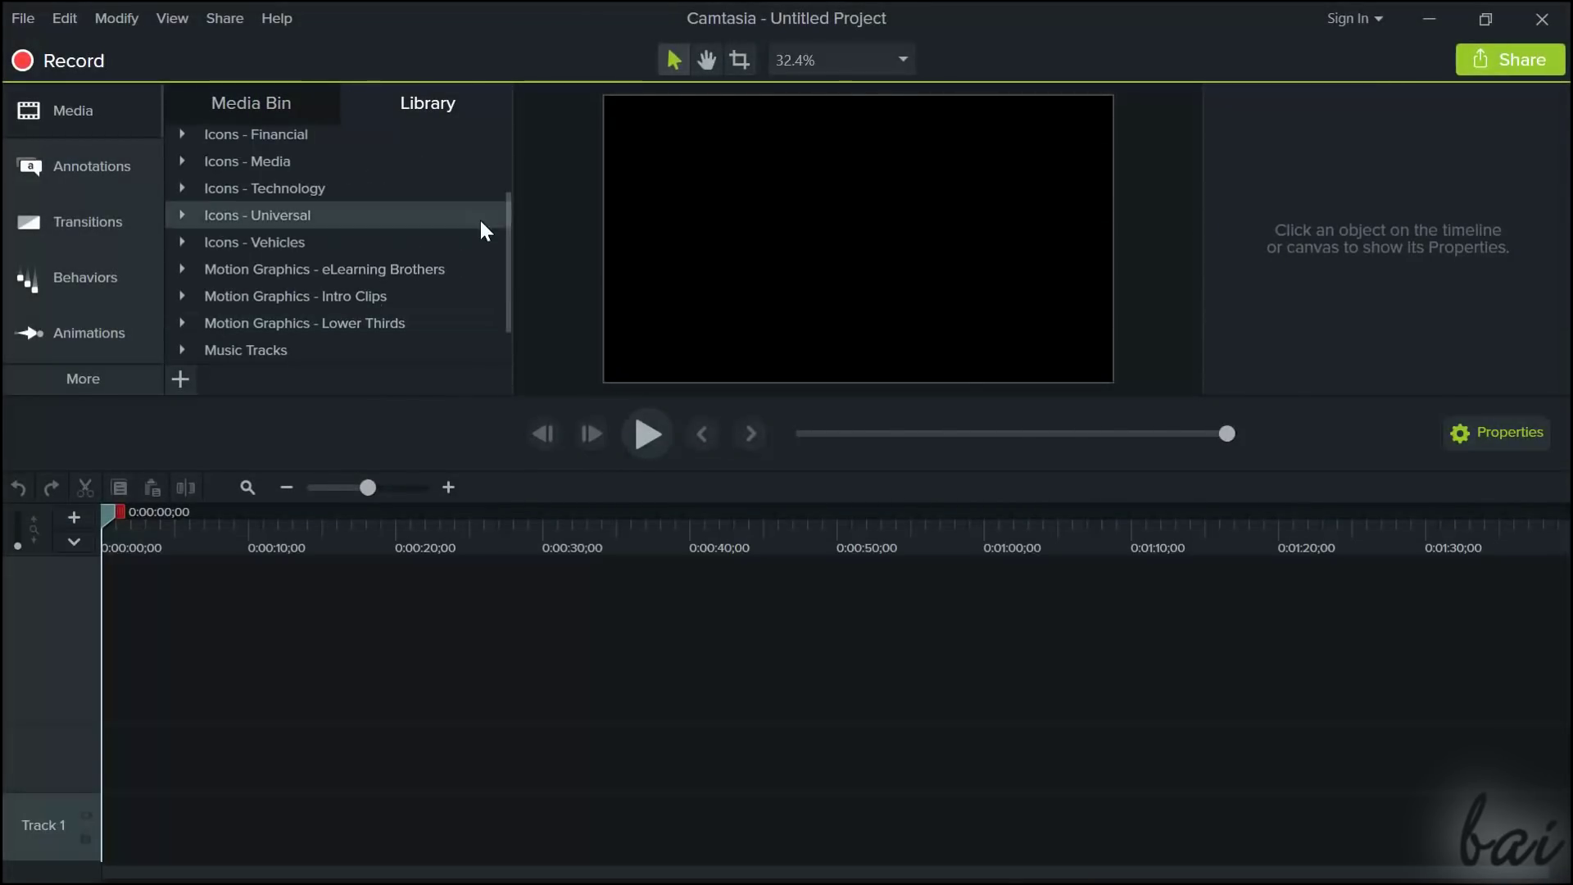
pyautogui.moveTo(504, 241); pyautogui.dragTo(512, 160)
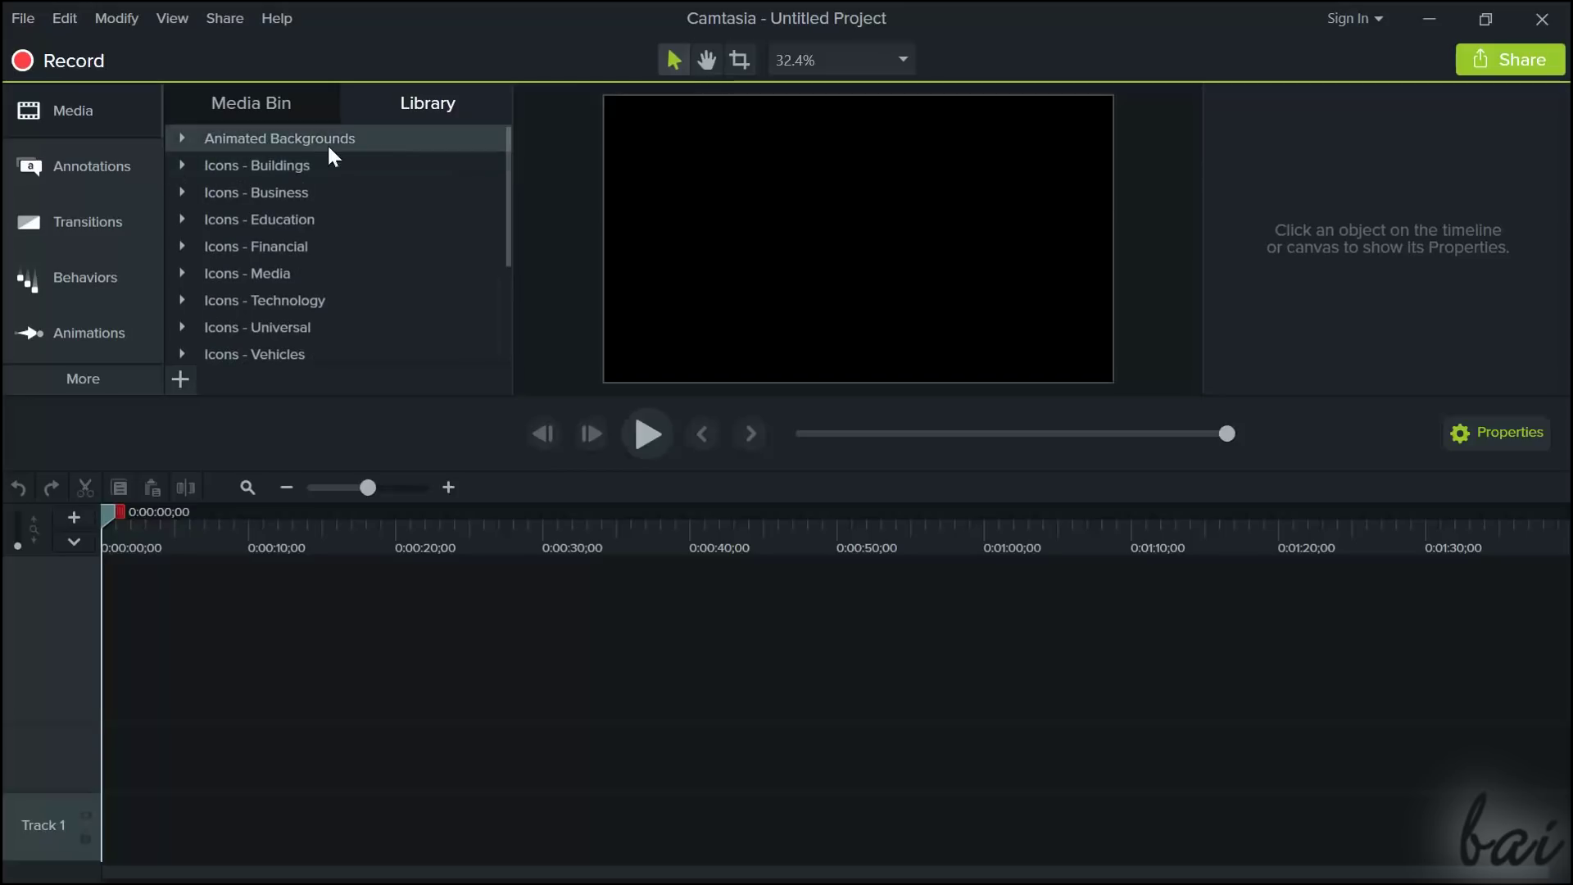
pyautogui.click(179, 136)
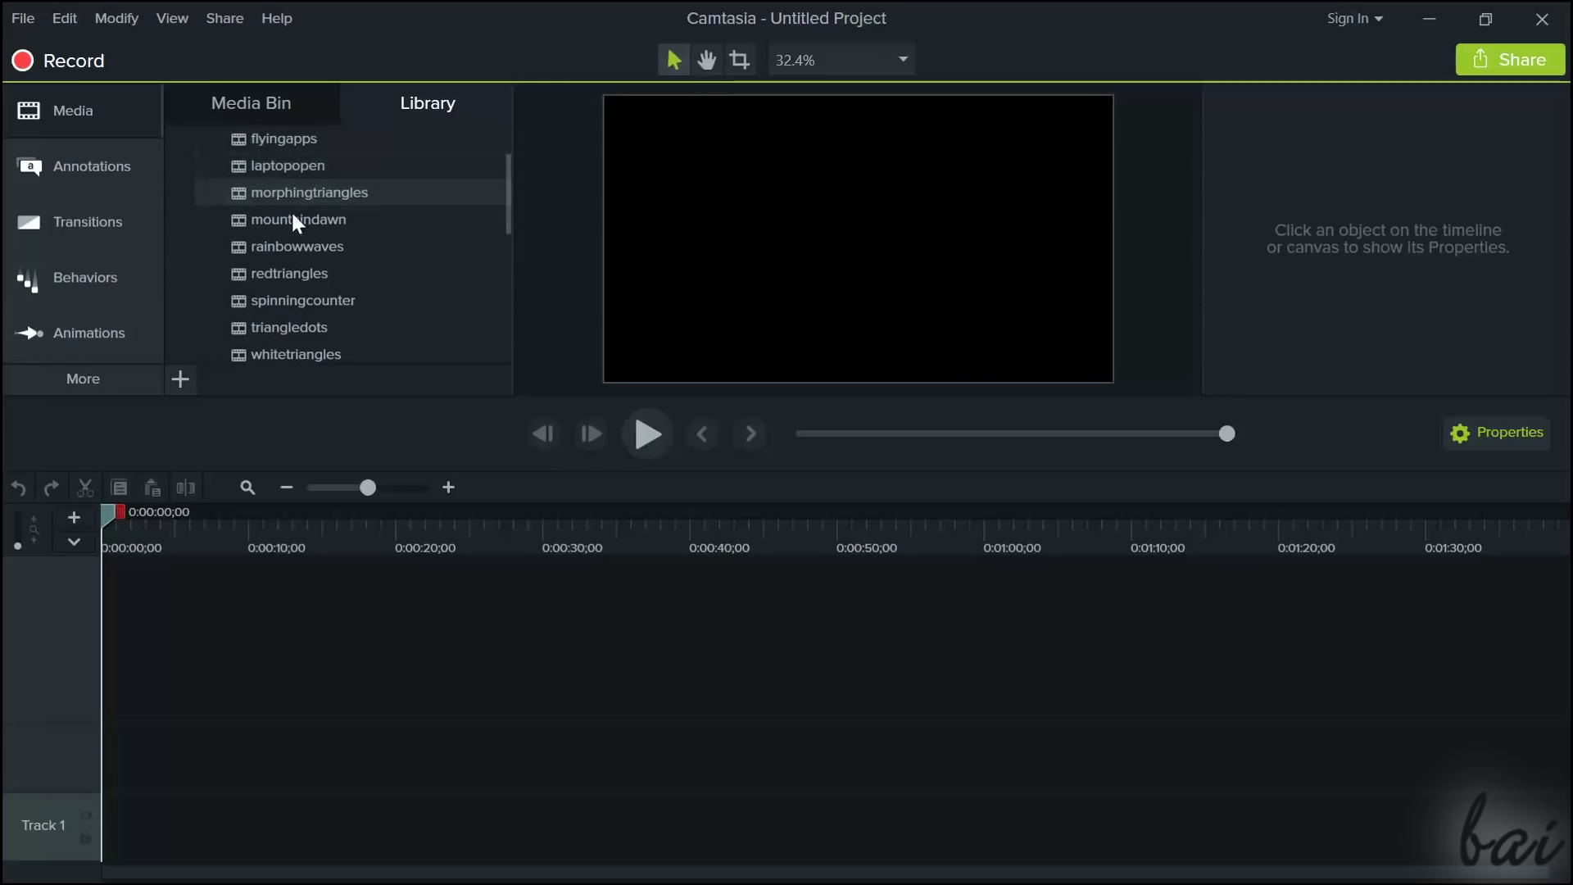
# Add the mountaindawn animated background to Track 2 and delete the clip again
pyautogui.moveTo(339, 367); pyautogui.dragTo(258, 677)
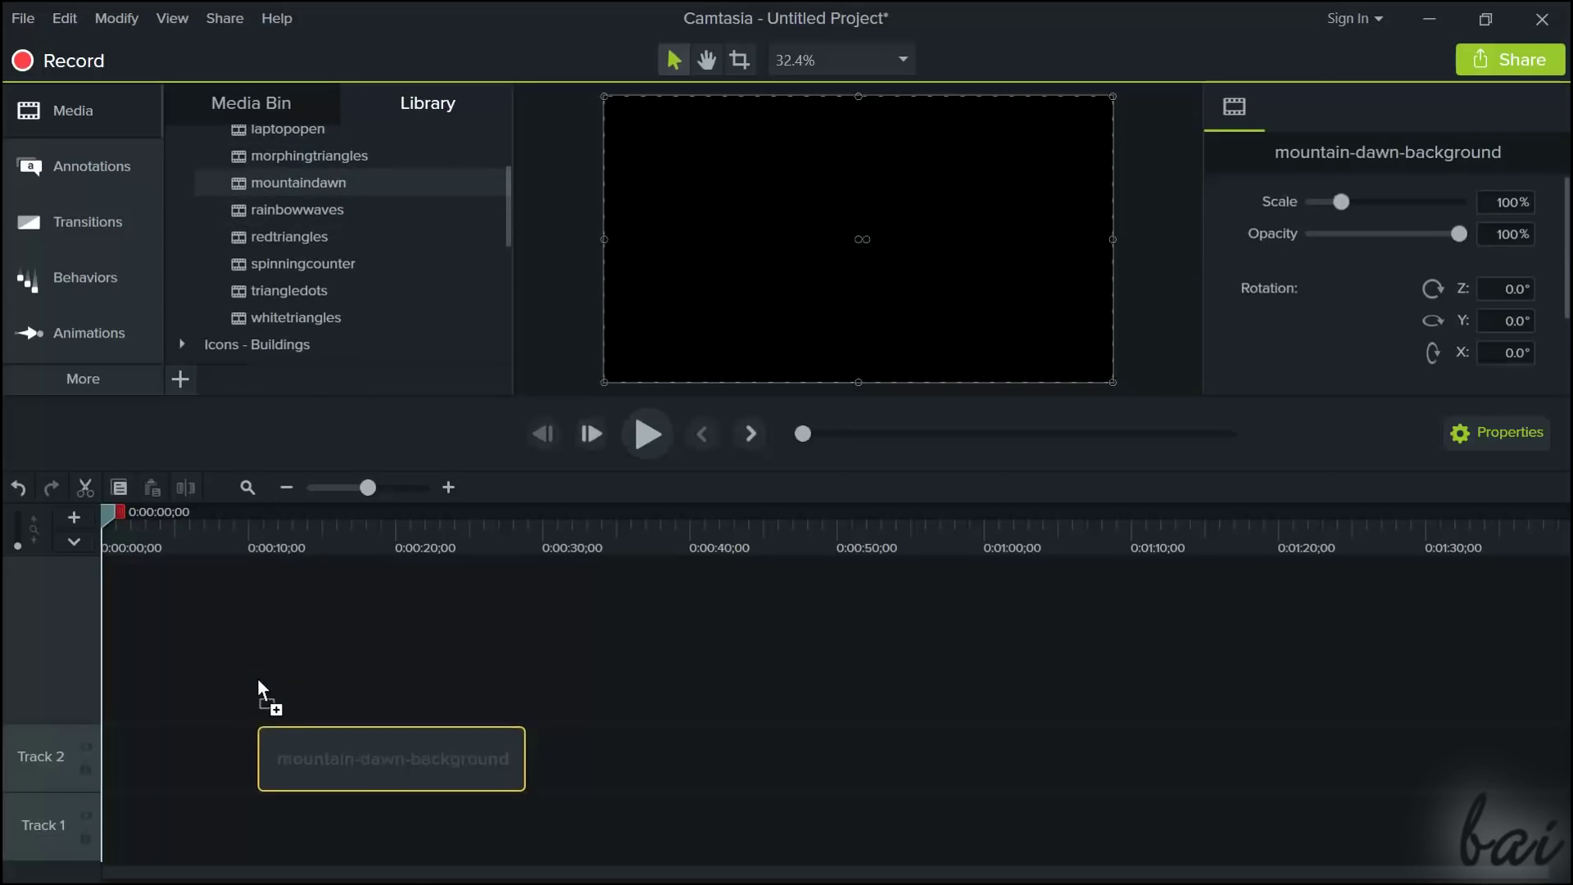
pyautogui.moveTo(119, 514); pyautogui.dragTo(459, 522)
pyautogui.press('Delete')
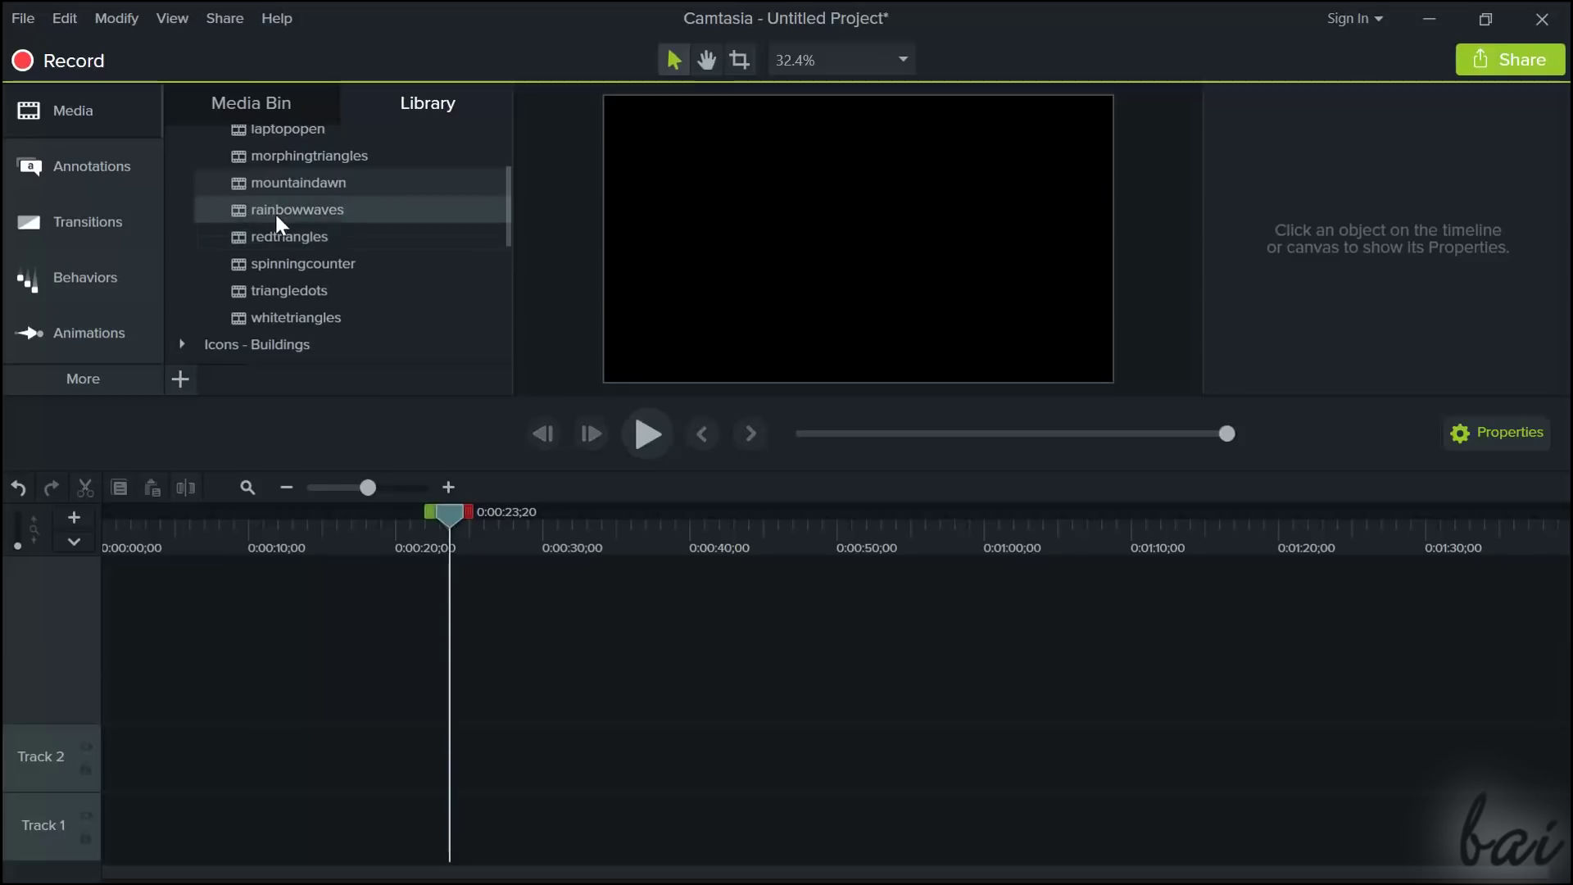
# Place the redtriangles animated background on Track 2 and move the playhead further along the timeline
pyautogui.moveTo(322, 236); pyautogui.dragTo(464, 744)
pyautogui.moveTo(454, 508); pyautogui.dragTo(569, 543)
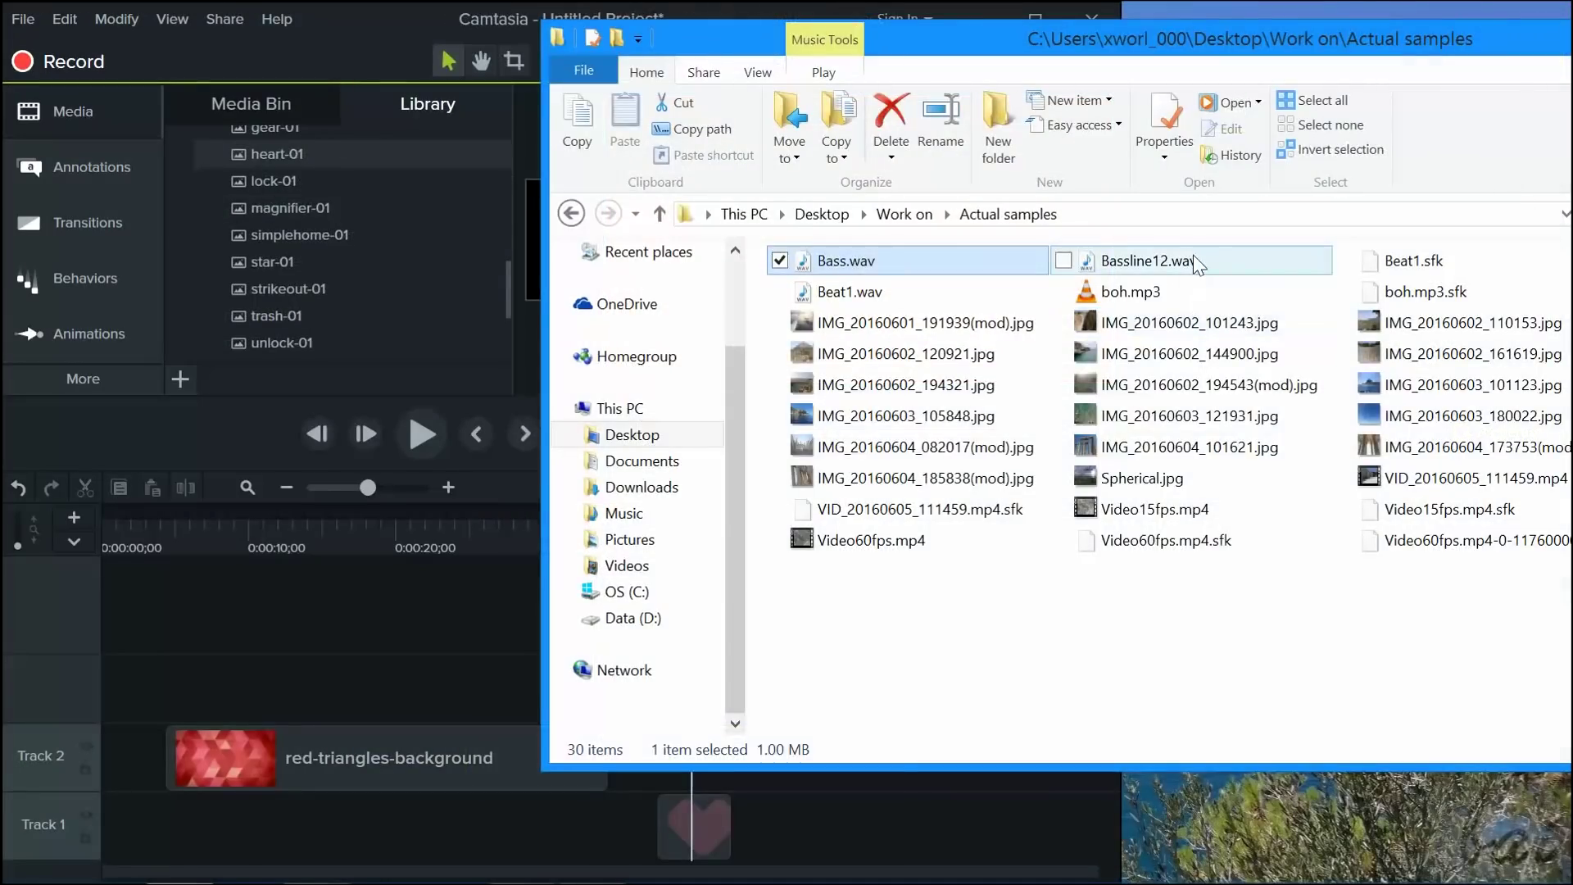
# Import Bassline12.wav and Video15fps.mp4 from the Actual samples folder onto Track 3, with the video after the audio
pyautogui.moveTo(1193, 254); pyautogui.dragTo(514, 707)
pyautogui.moveTo(211, 678); pyautogui.dragTo(212, 679)
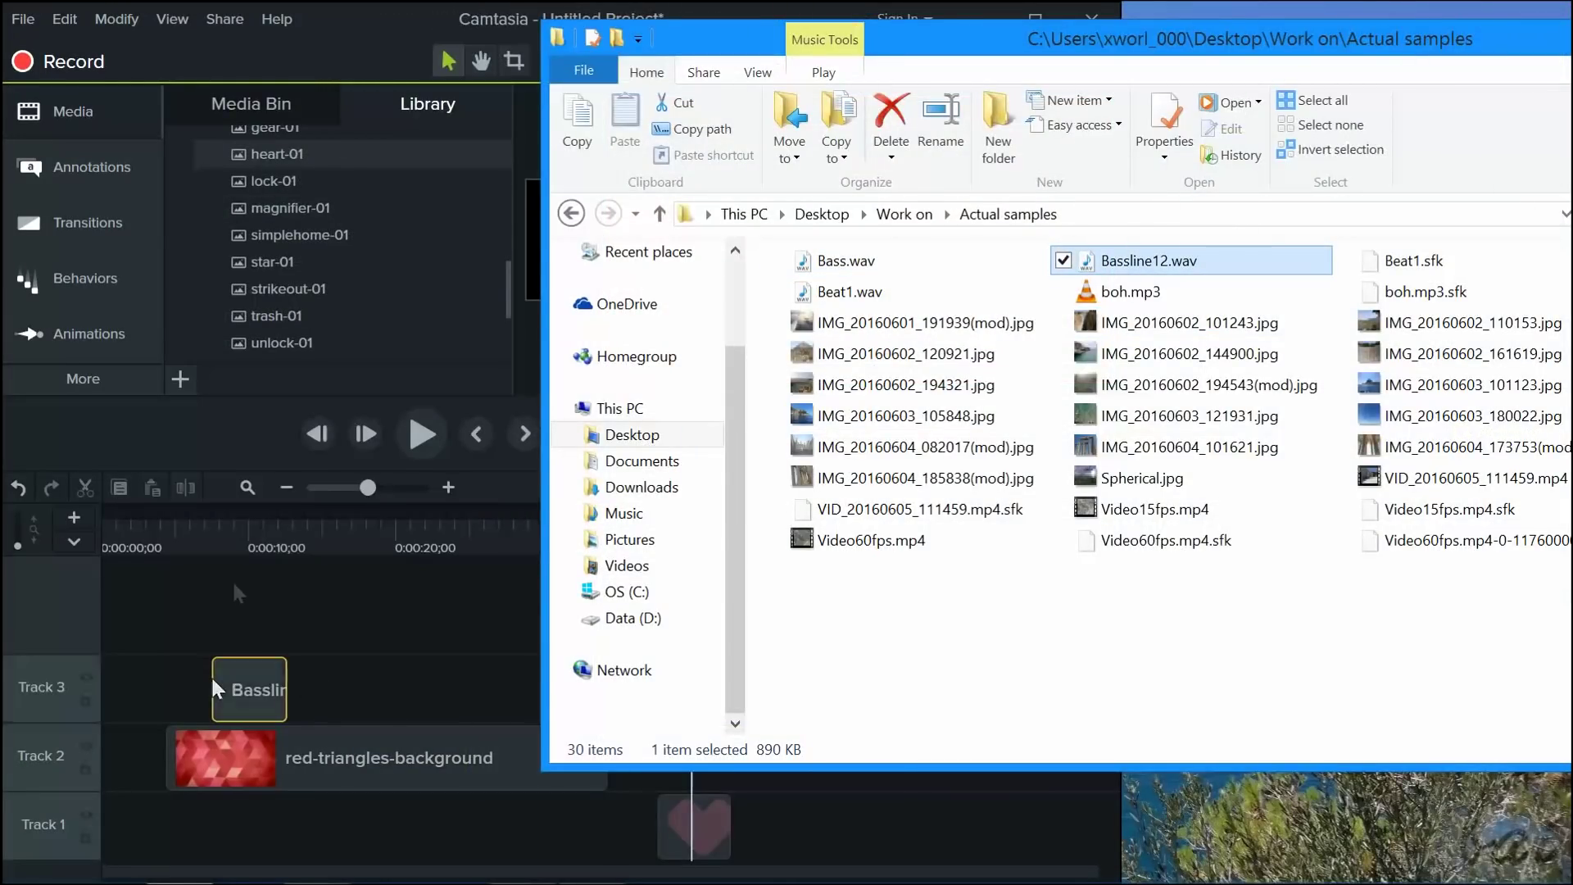
pyautogui.moveTo(1211, 512); pyautogui.dragTo(503, 596)
pyautogui.moveTo(433, 670); pyautogui.dragTo(432, 667)
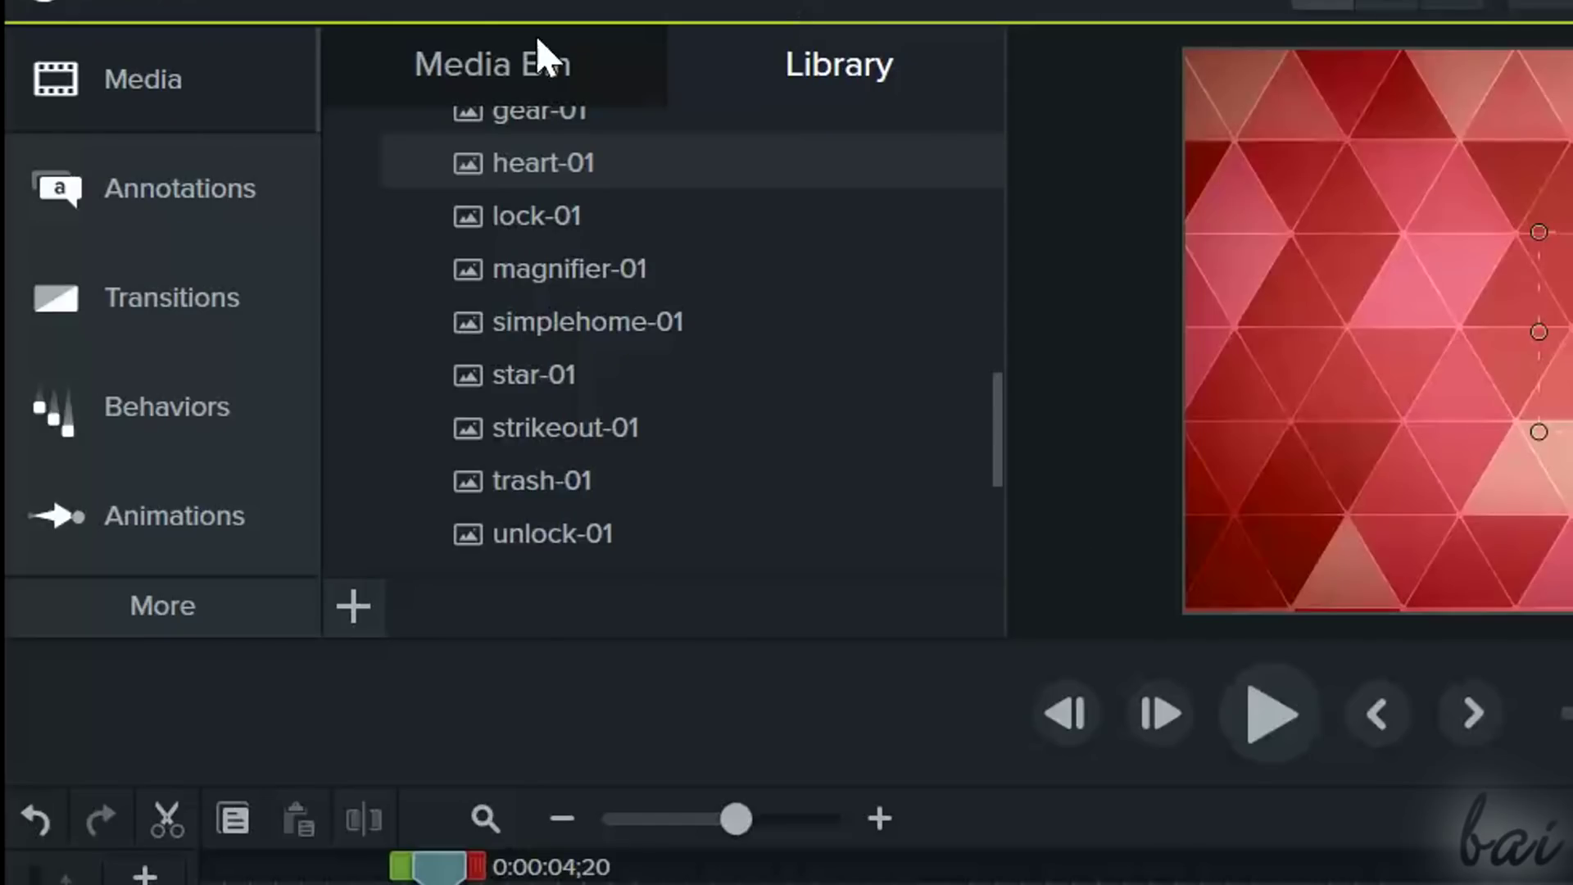
# Look through the project's video, image and audio files in the Media Bin
pyautogui.click(502, 82)
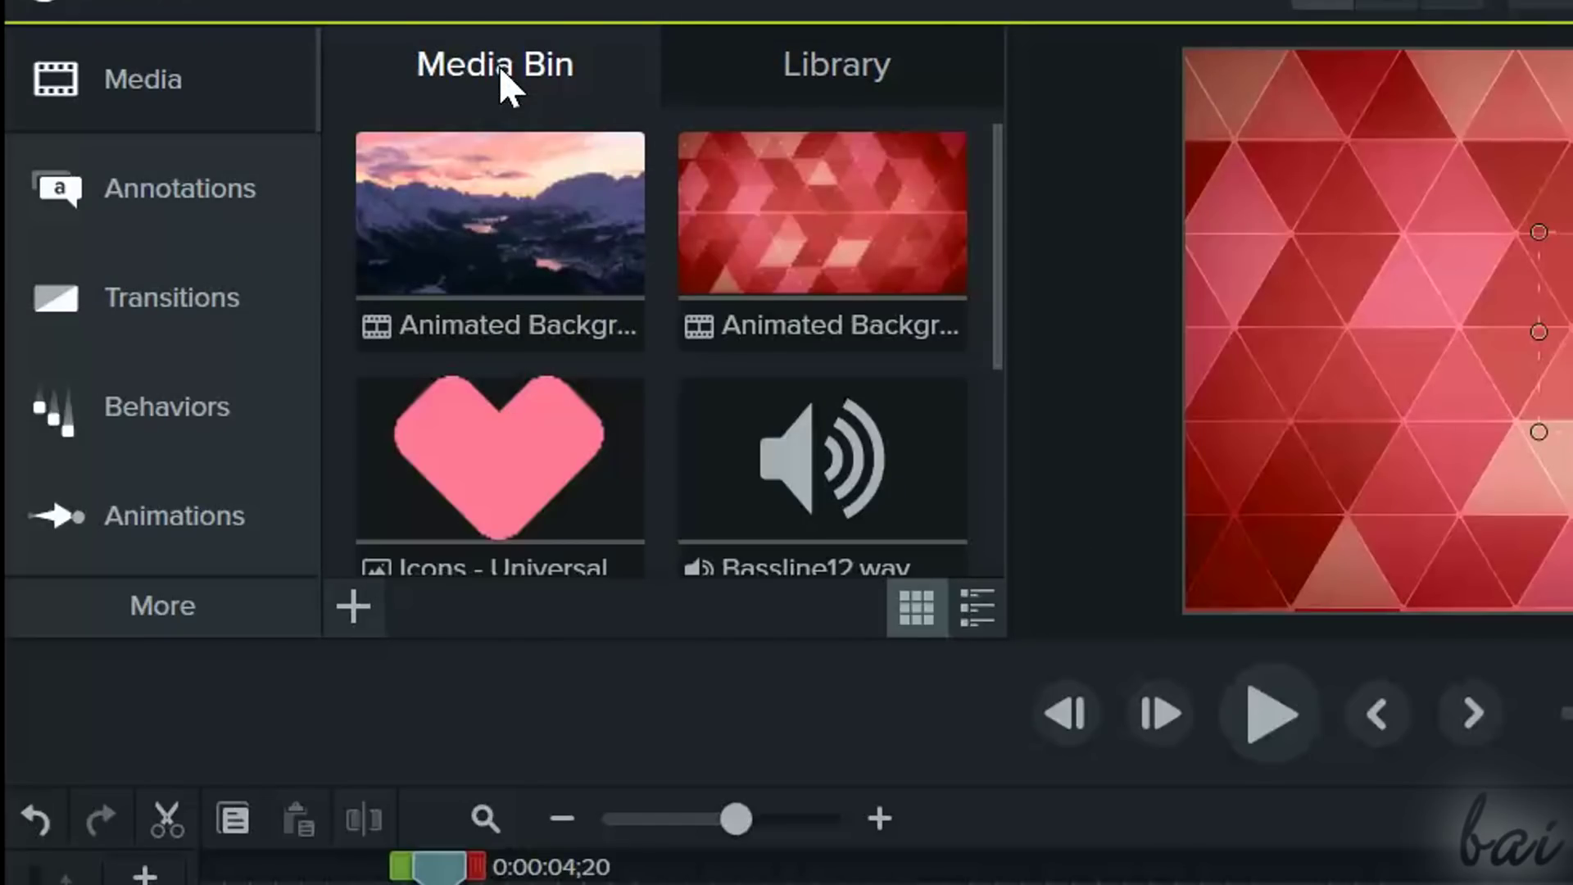
pyautogui.click(477, 348)
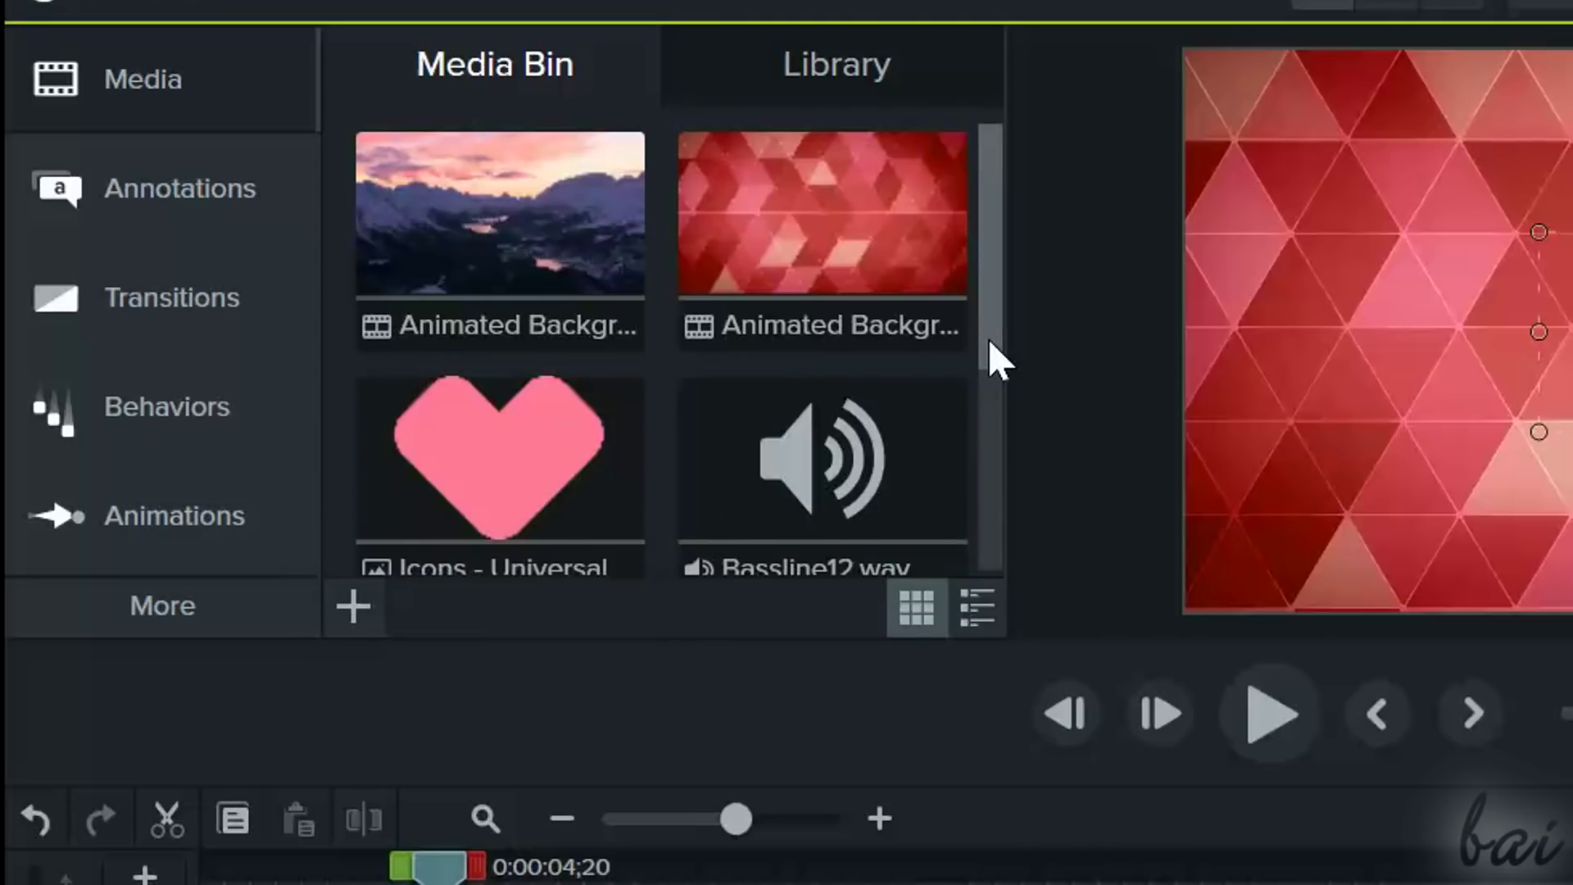
pyautogui.scroll(-5, 983, 450)
# Examine the audio, video, background and heart clips on the enlarged timeline, selecting them in turn
pyautogui.moveTo(707, 818); pyautogui.dragTo(747, 822)
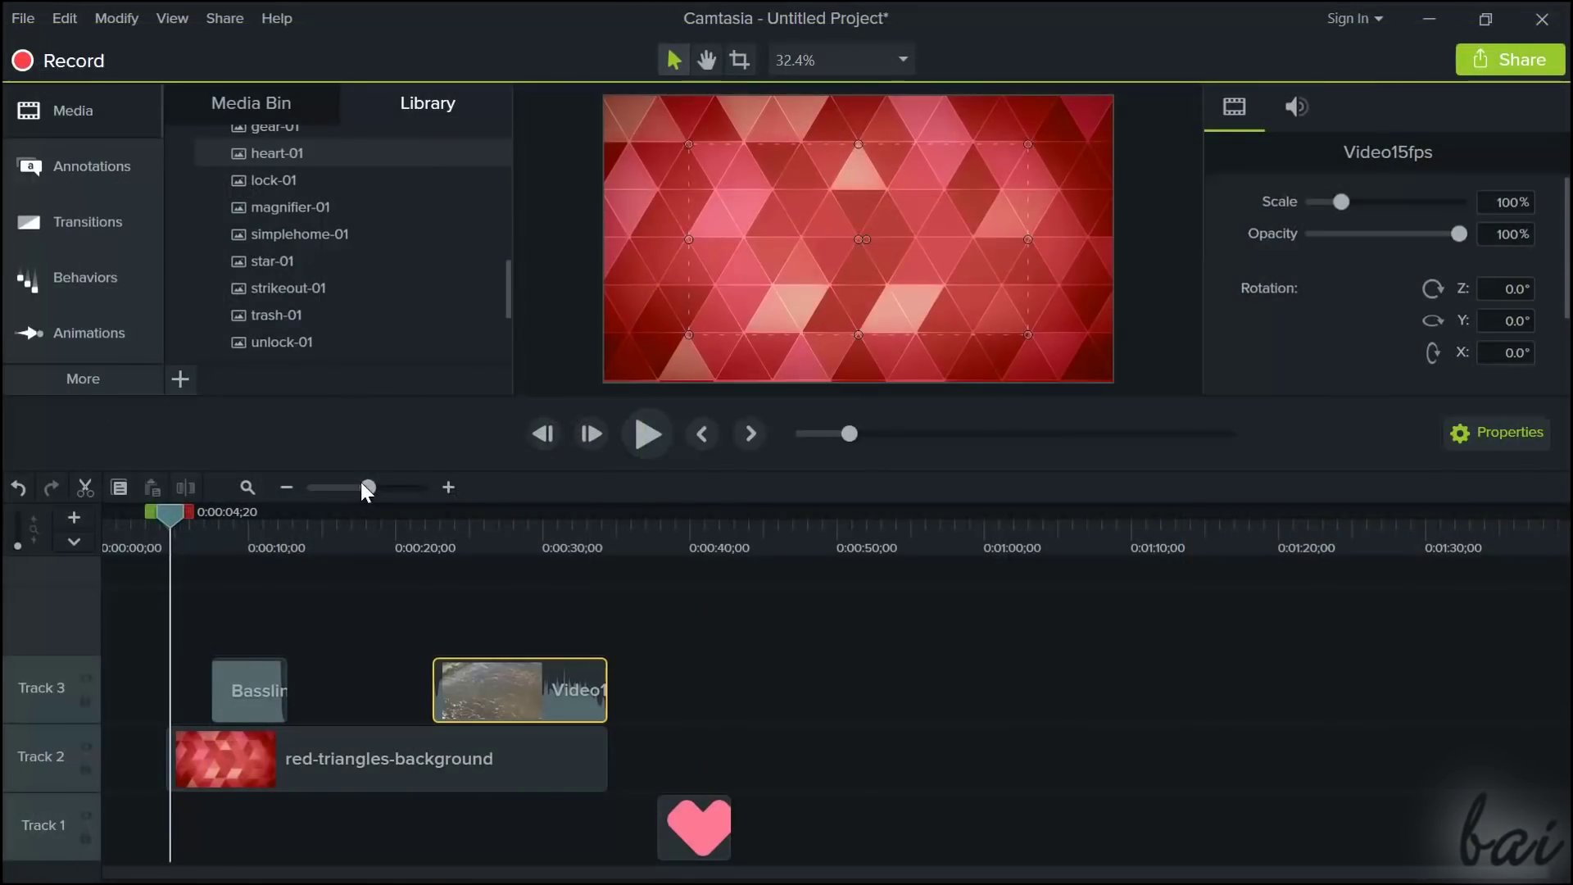
pyautogui.moveTo(381, 495); pyautogui.dragTo(376, 497)
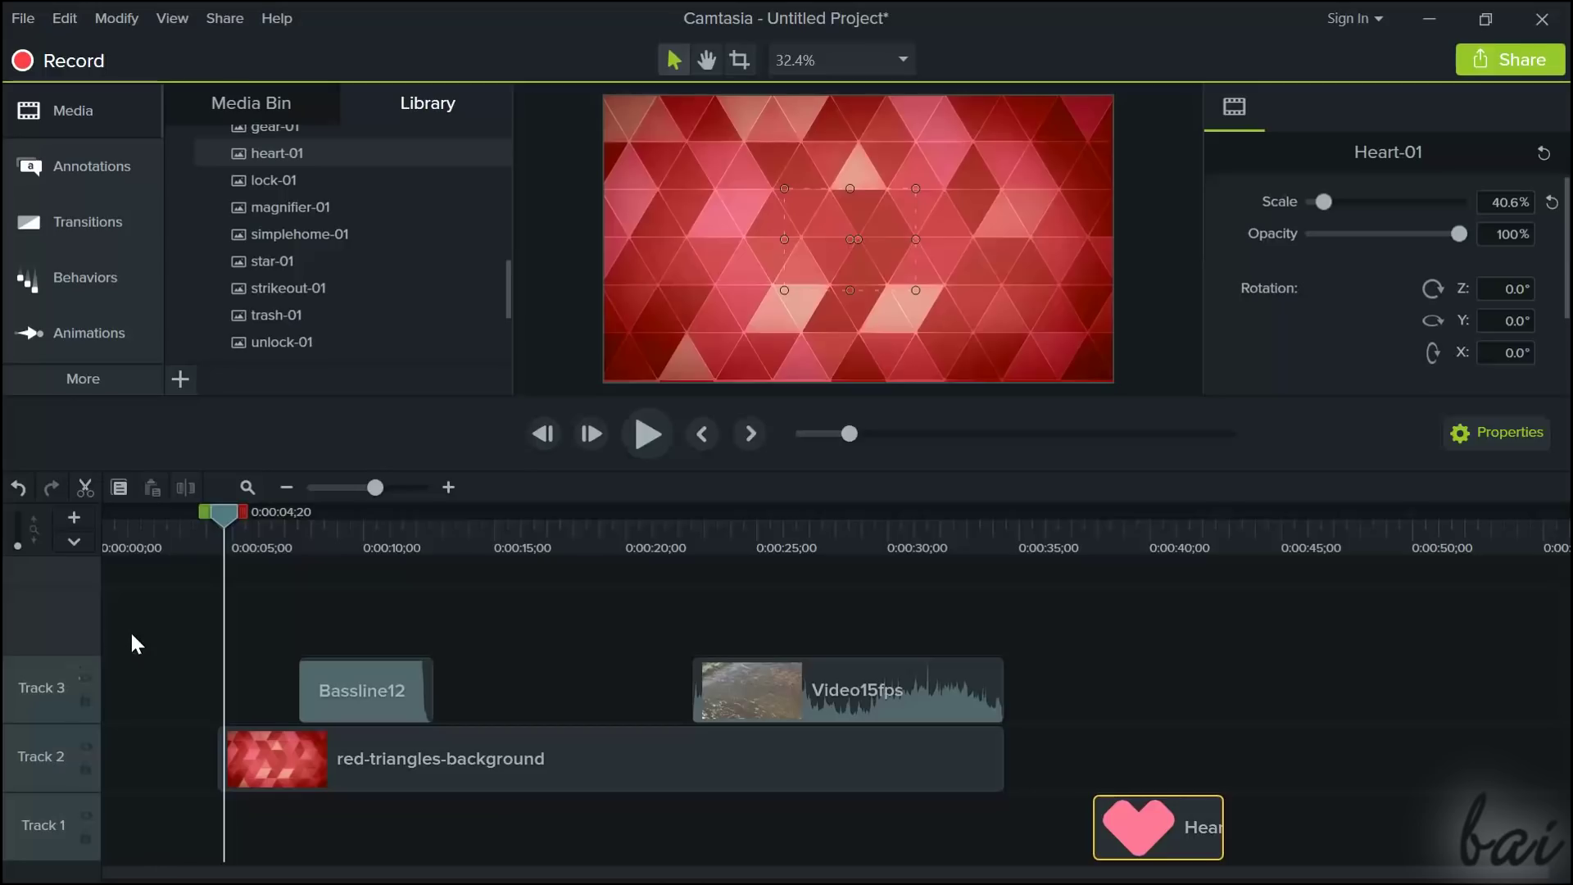
pyautogui.click(757, 704)
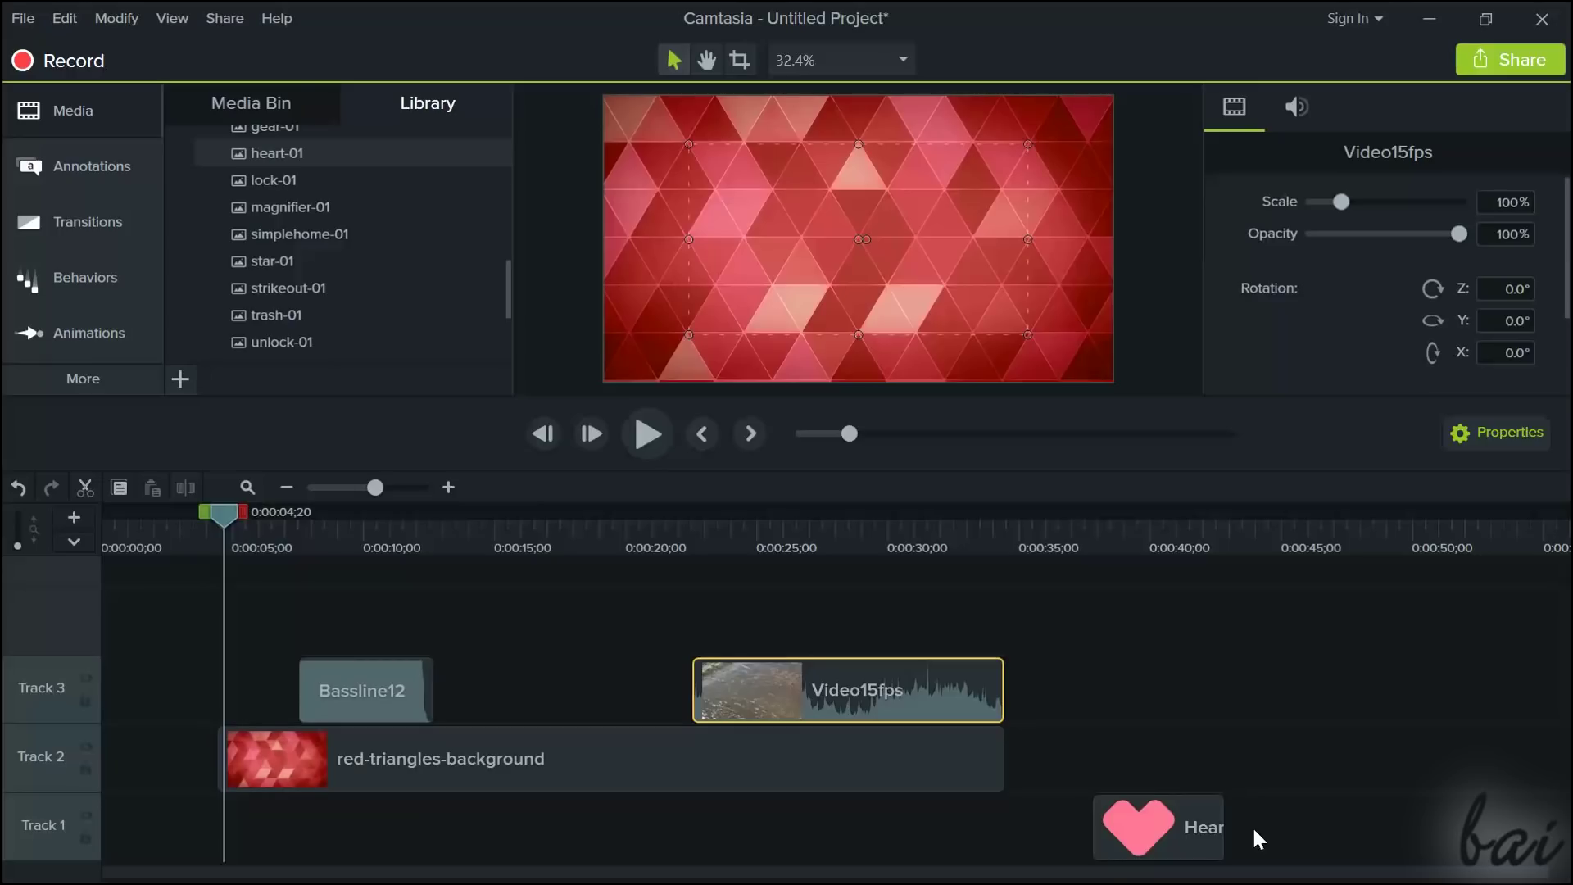
pyautogui.click(1159, 837)
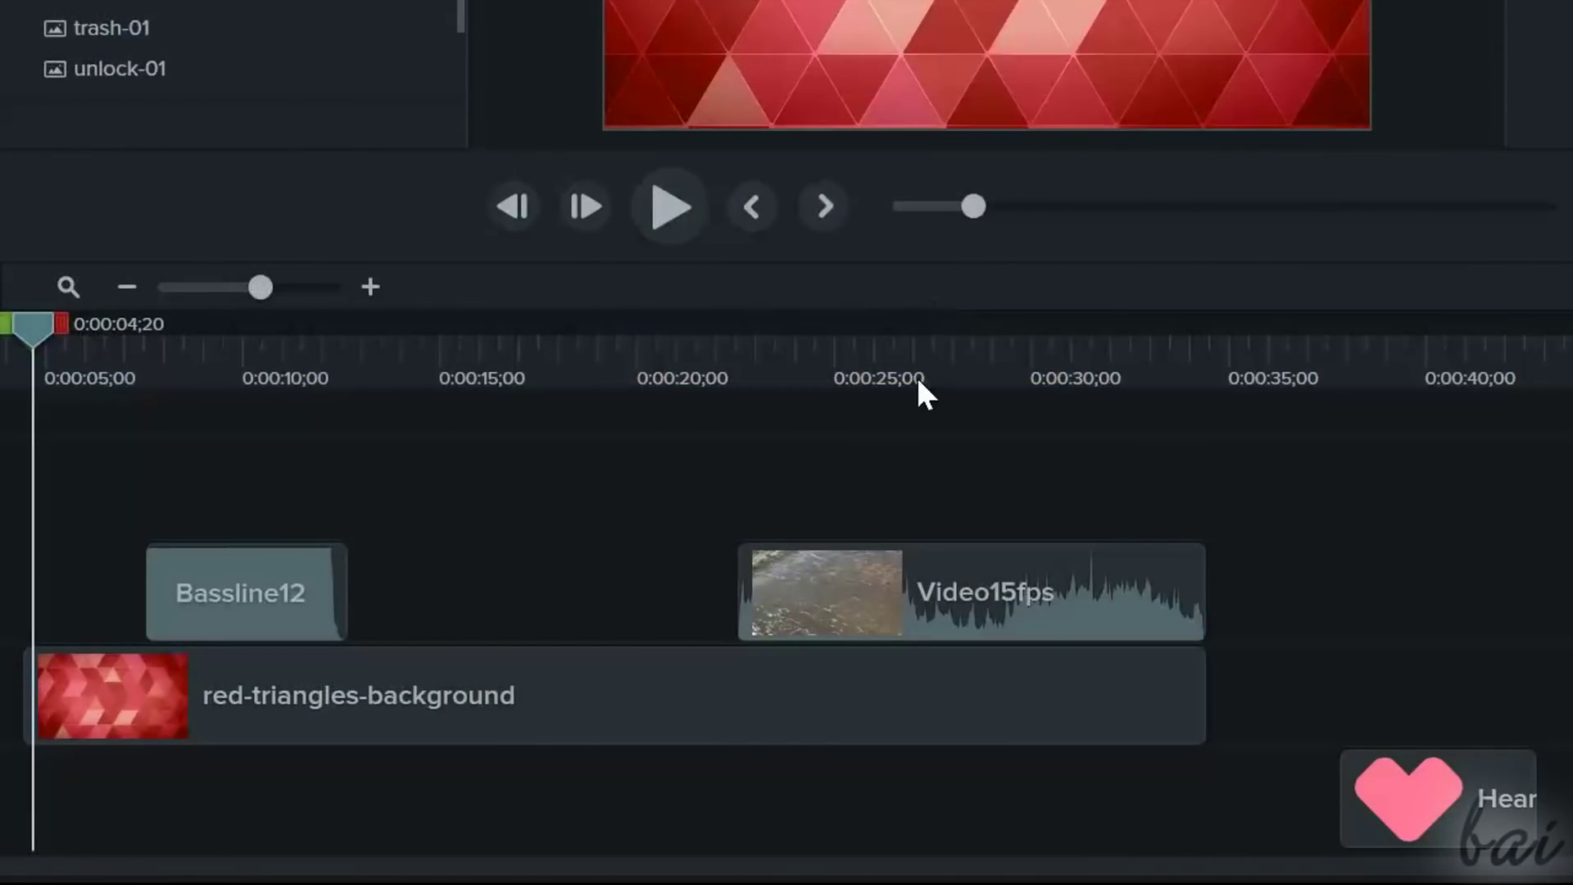
pyautogui.click(254, 591)
pyautogui.click(889, 600)
pyautogui.click(929, 678)
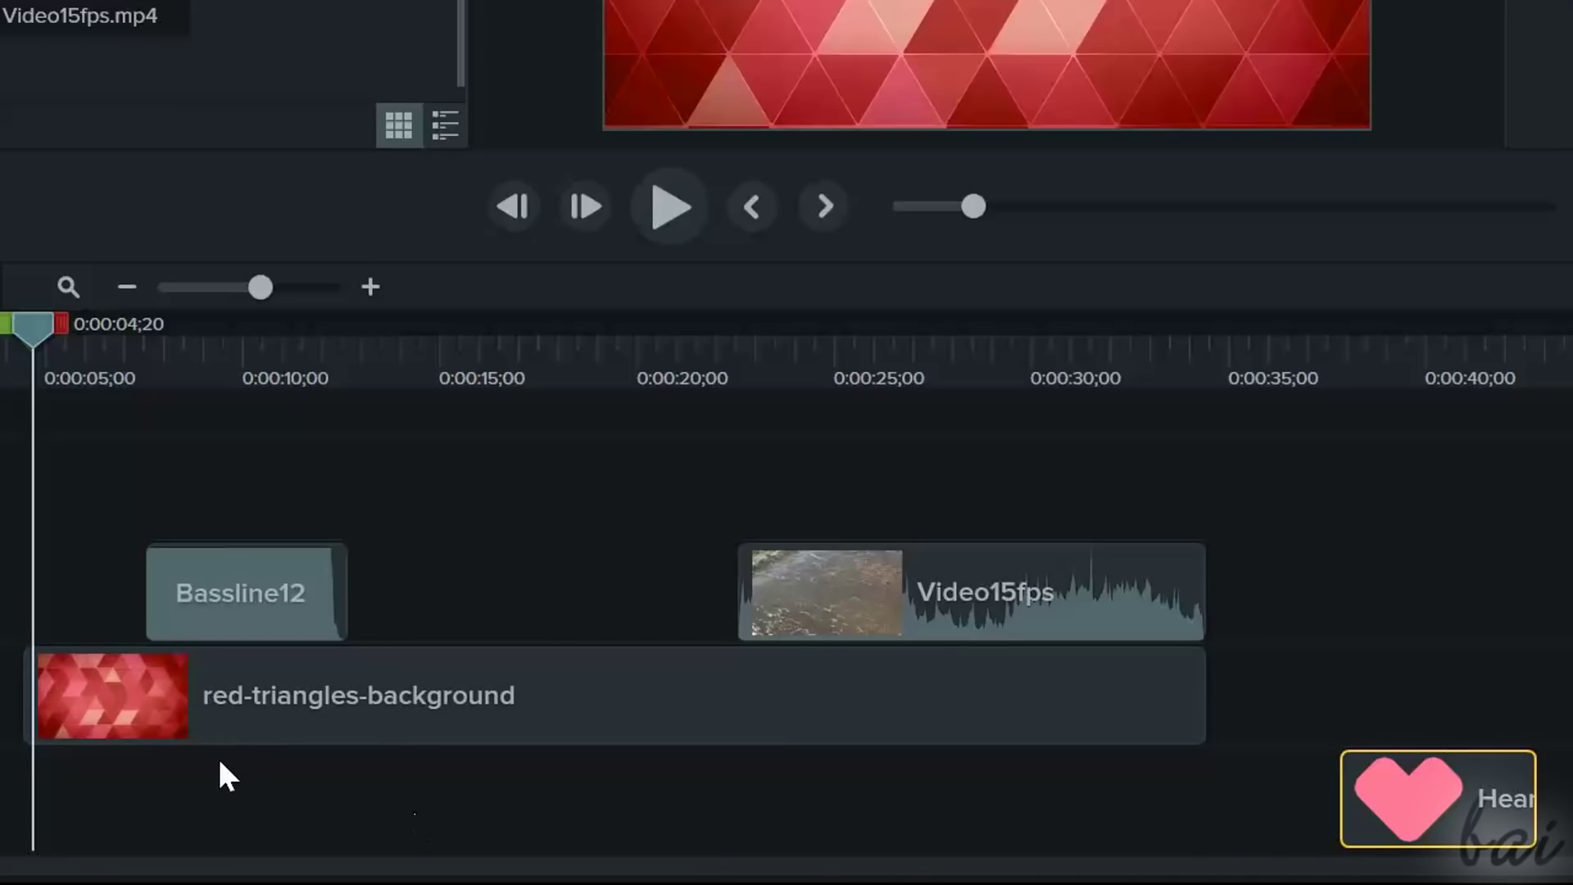
pyautogui.moveTo(270, 284); pyautogui.dragTo(270, 324)
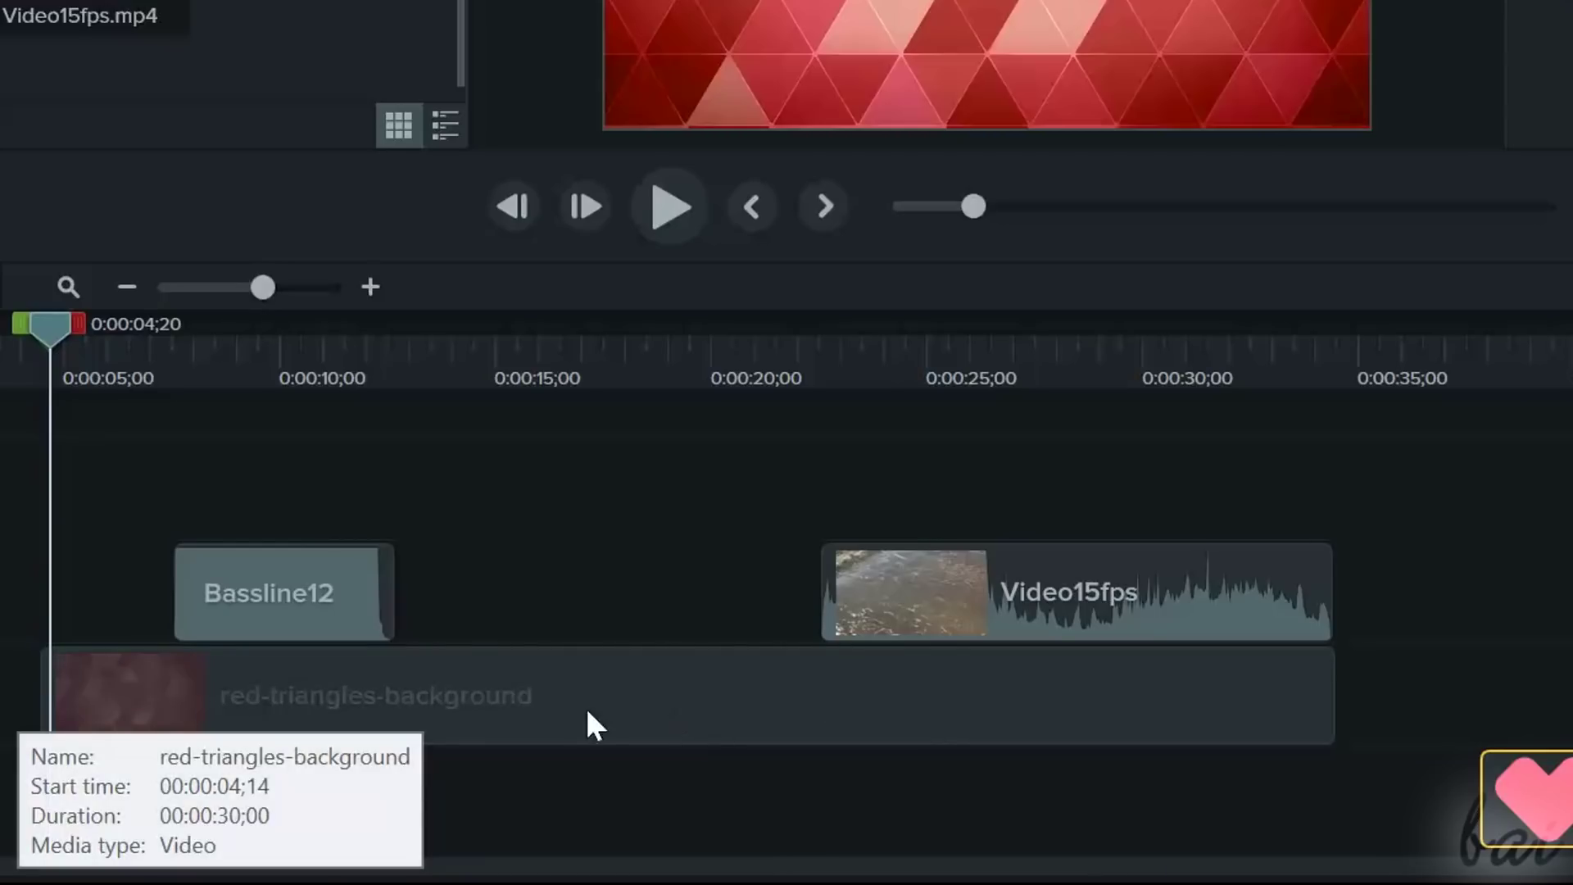
# Lower the audio level of the Bassline12 clip slightly on the timeline
pyautogui.click(318, 588)
pyautogui.moveTo(312, 572)
pyautogui.mouseDown()
pyautogui.moveTo(316, 598)
pyautogui.moveTo(308, 587)
pyautogui.mouseUp()
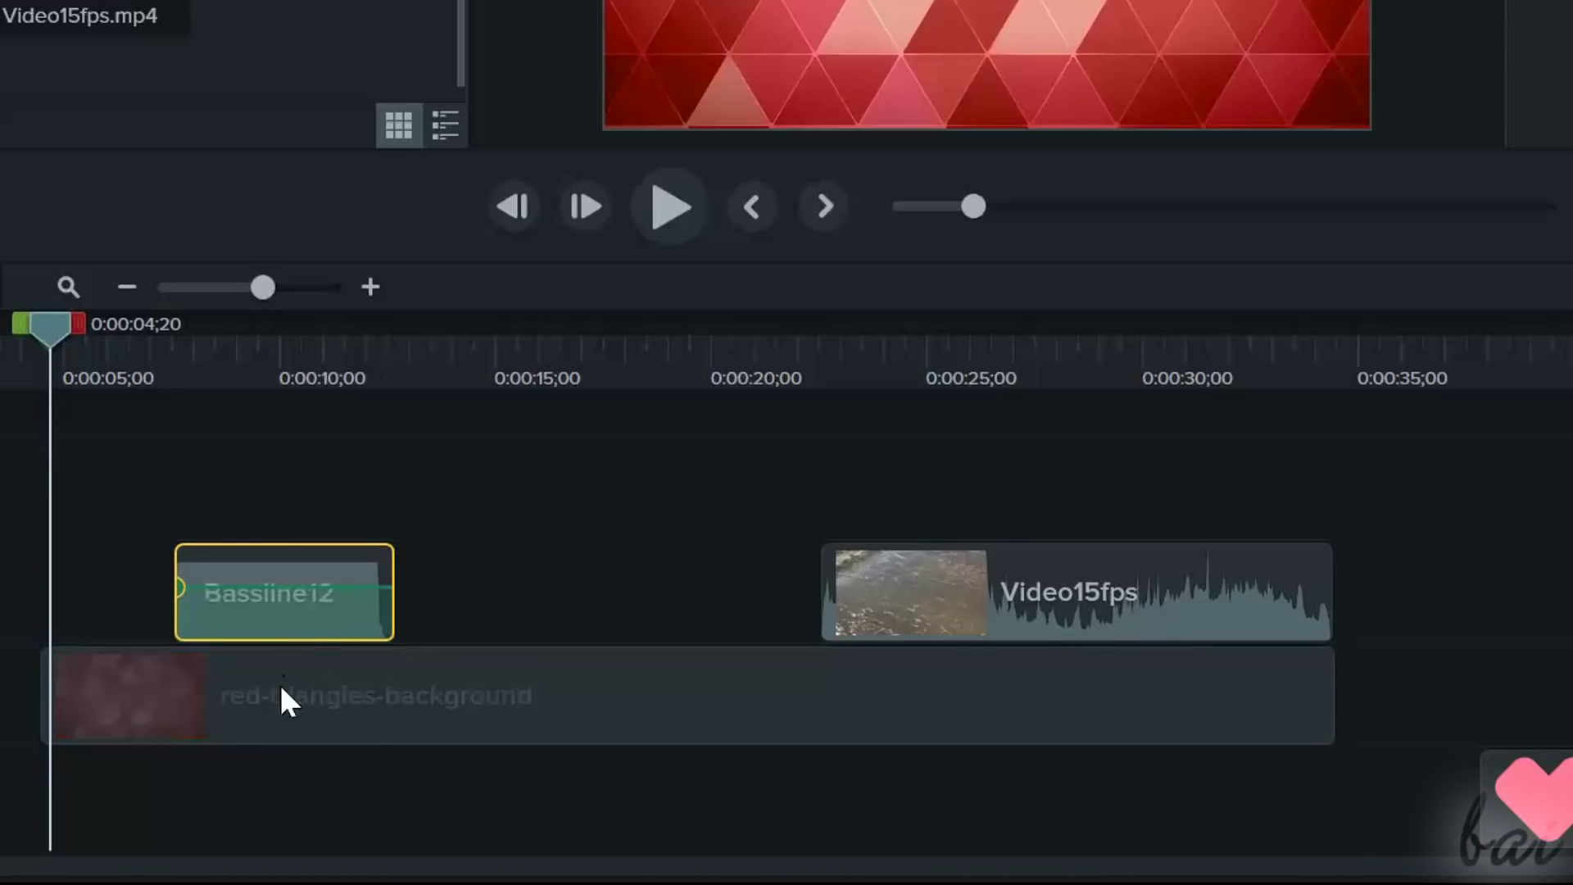
# Preview the project at 0:00:13;00 and 0:00:20;16, with the Video15fps clip selected
pyautogui.click(408, 353)
pyautogui.click(948, 588)
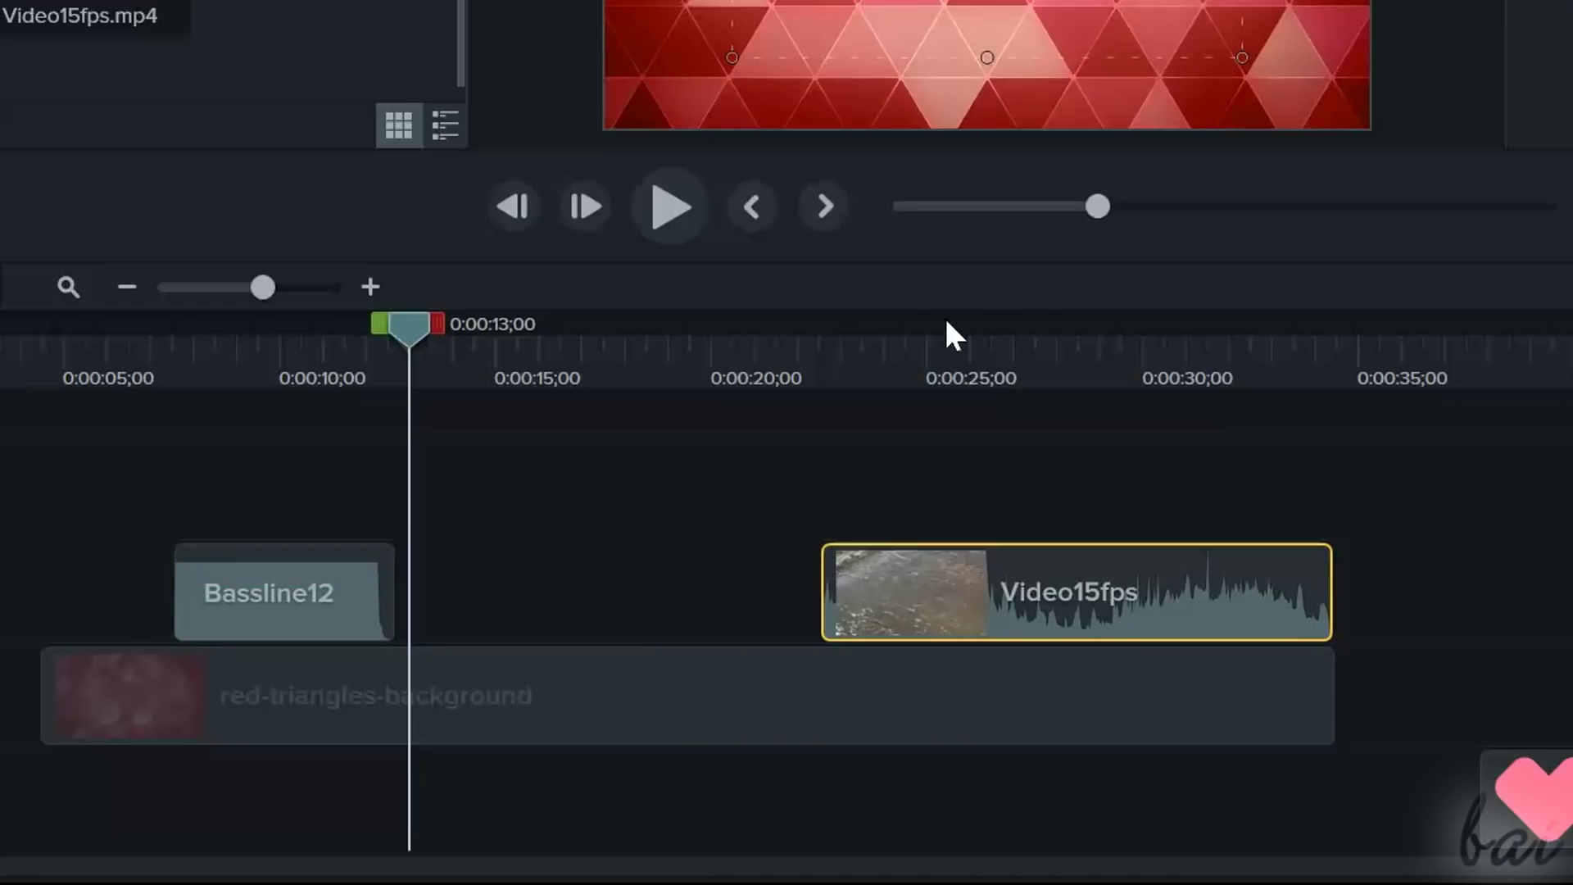
pyautogui.click(732, 359)
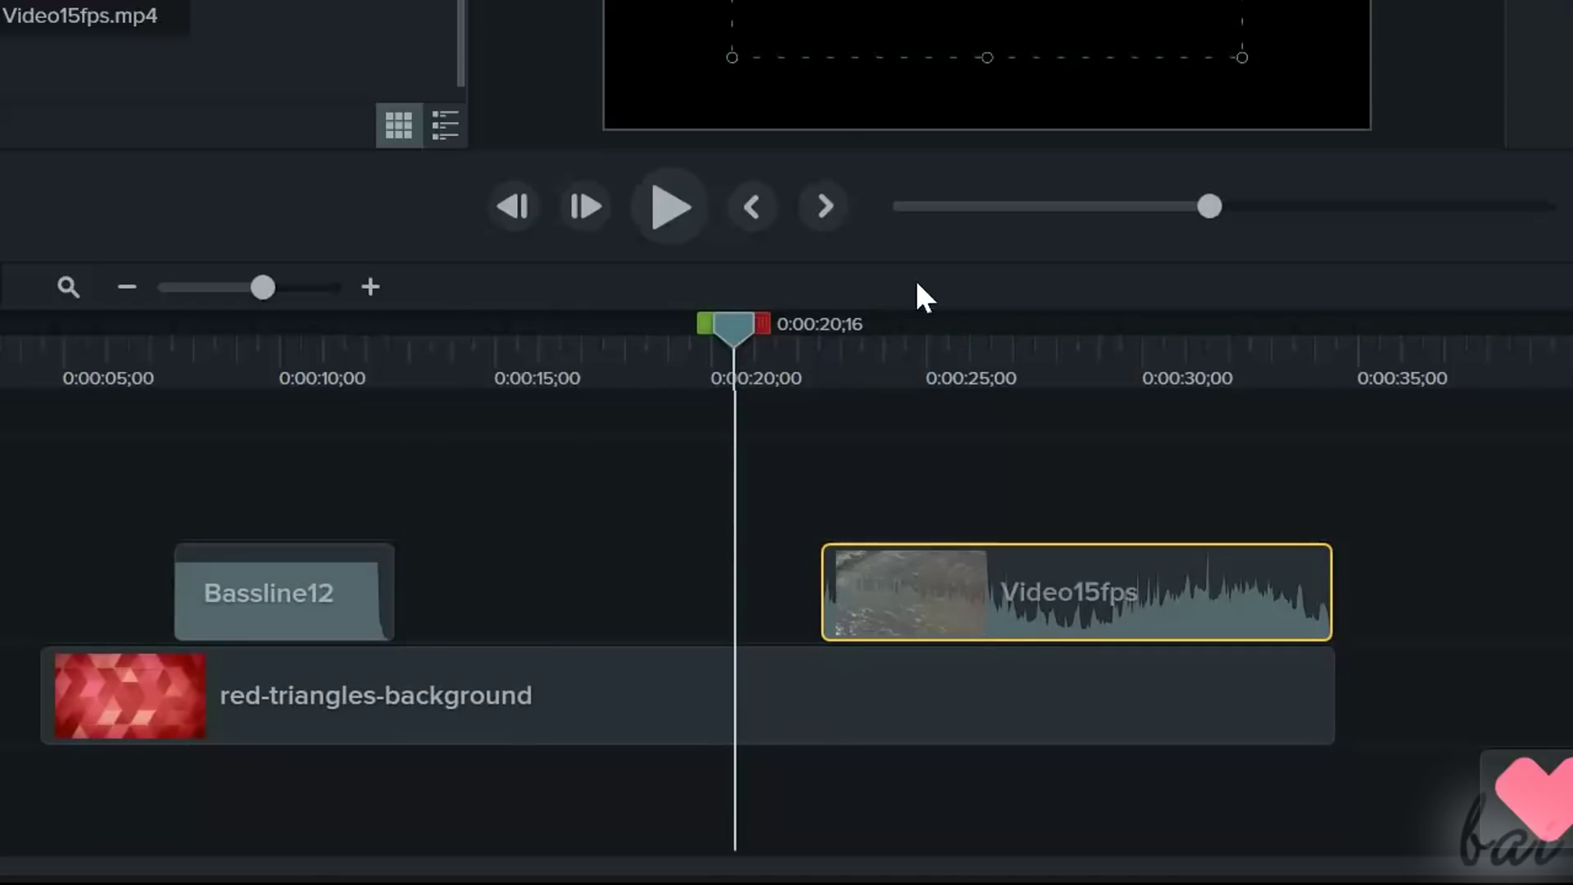
pyautogui.moveTo(751, 321)
pyautogui.mouseDown()
pyautogui.moveTo(782, 325)
pyautogui.moveTo(756, 328)
pyautogui.mouseUp()
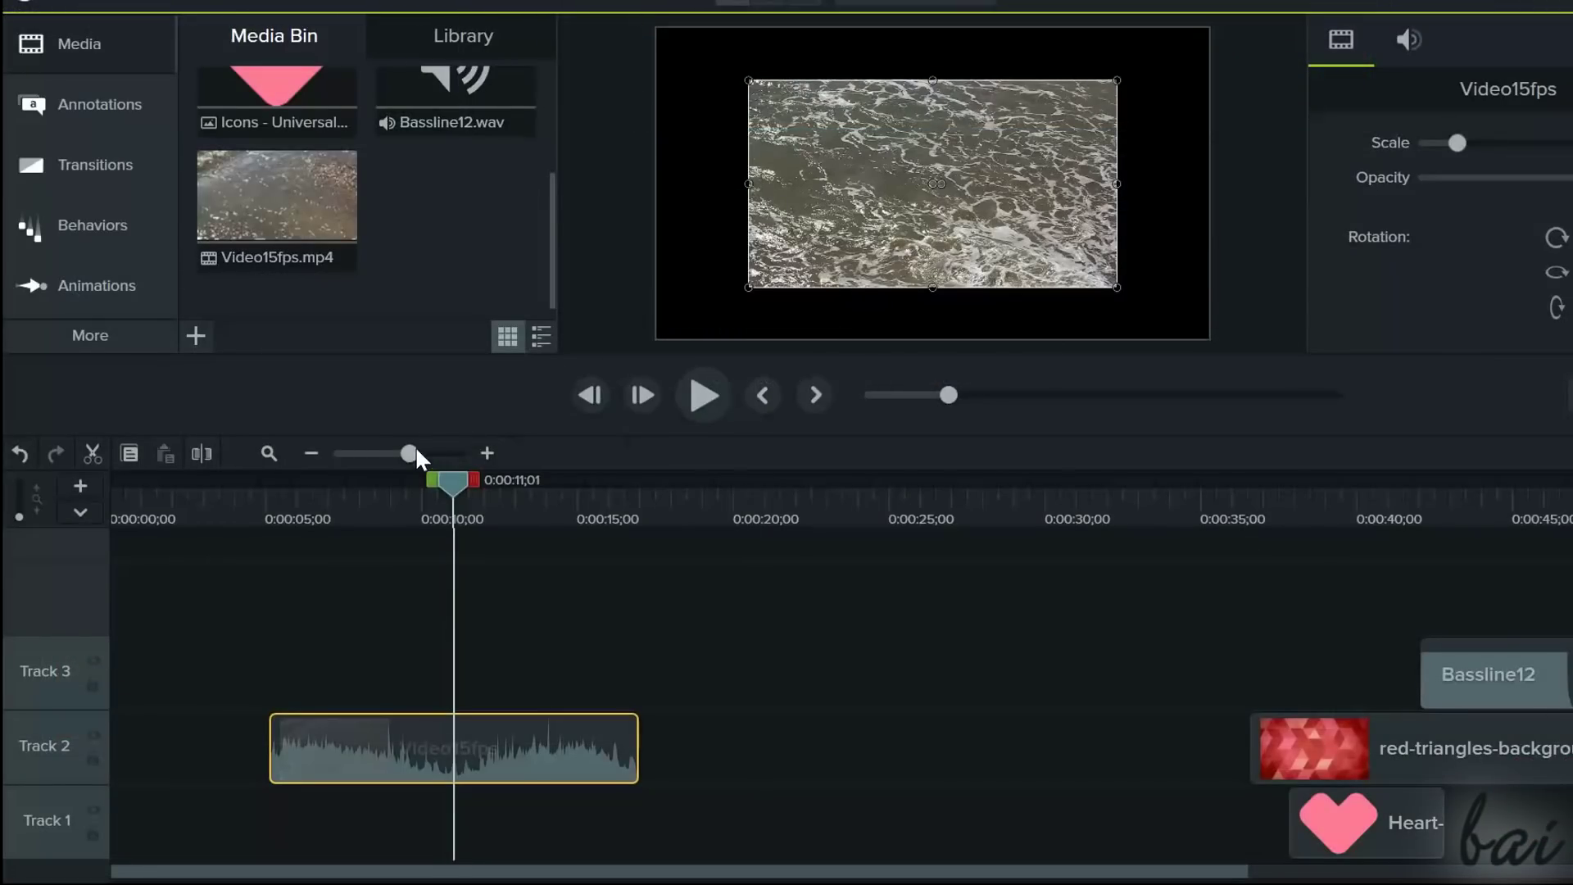
# Magnify the timeline scale and bring the start of the Video15fps clip on Track 2 into view
pyautogui.moveTo(268, 284); pyautogui.dragTo(230, 286)
pyautogui.moveTo(386, 452); pyautogui.dragTo(422, 456)
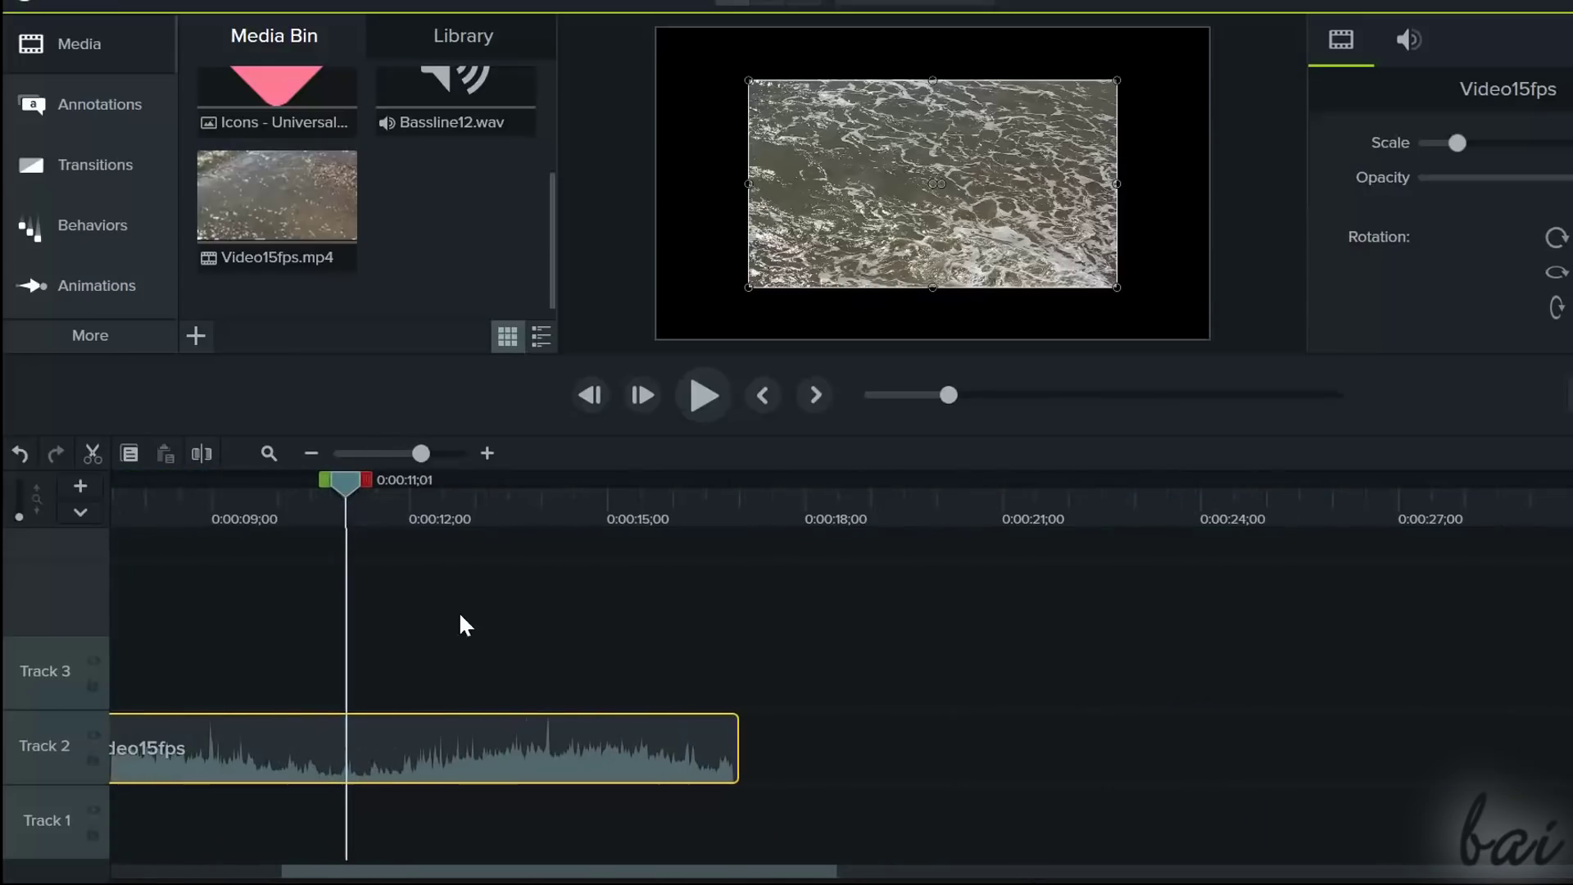
pyautogui.moveTo(601, 870); pyautogui.dragTo(440, 877)
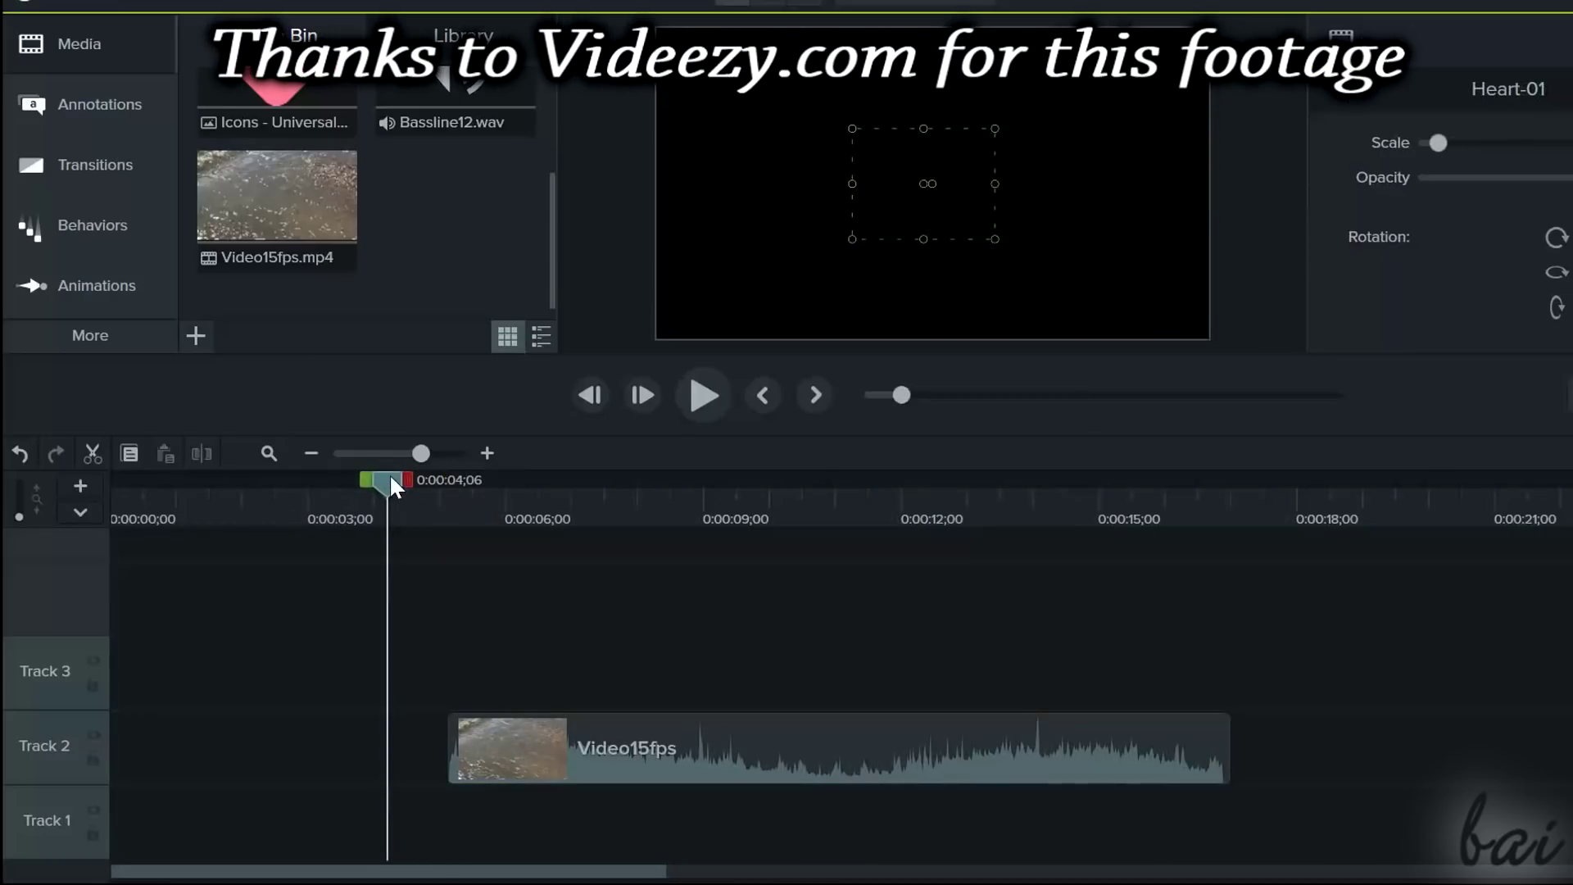
# Preview the project around the start of the Video15fps clip at 0:00:04;23, 0:00:06;09 and 0:00:06;01, selecting the clip on Track 2
pyautogui.moveTo(390, 484); pyautogui.dragTo(425, 484)
pyautogui.click(502, 504)
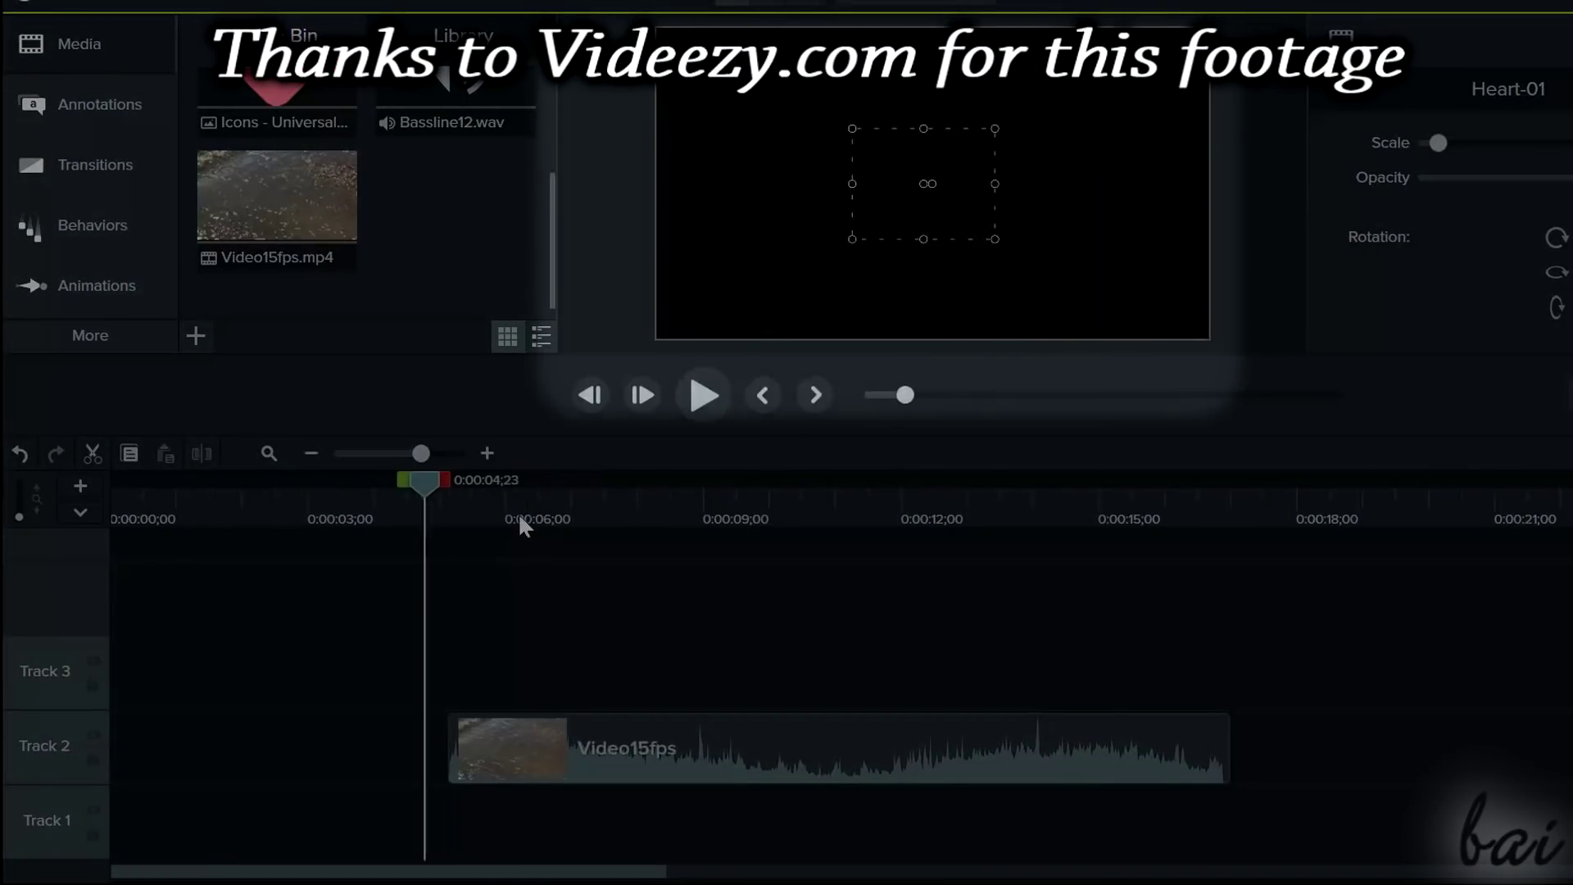
pyautogui.click(523, 518)
pyautogui.click(520, 753)
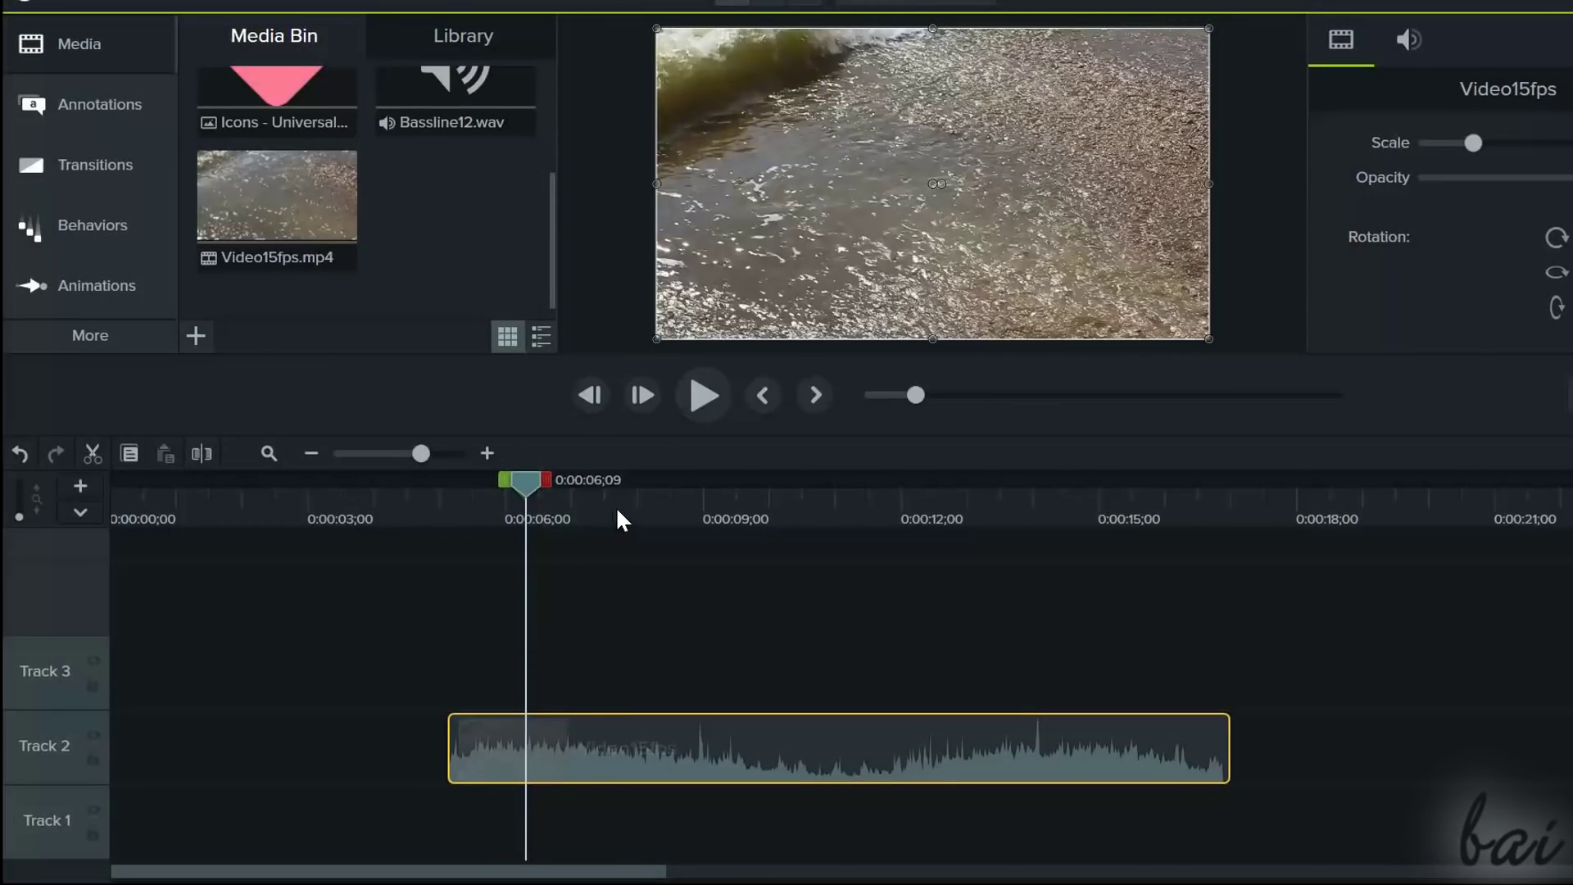
pyautogui.click(617, 514)
pyautogui.click(383, 514)
pyautogui.click(508, 515)
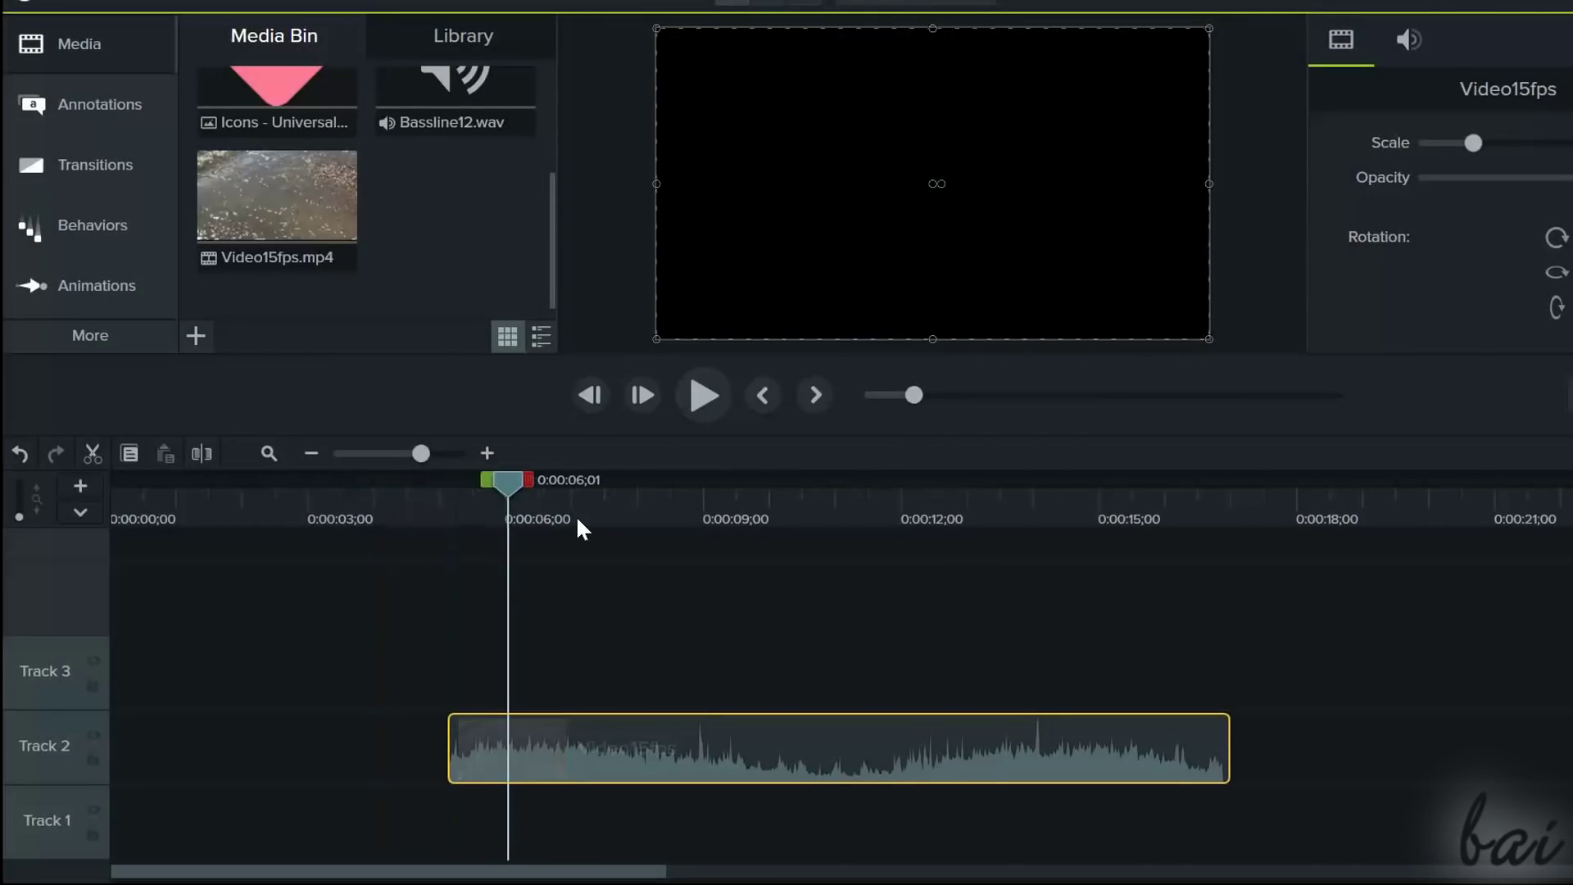
# Preview successive moments of the Video15fps clip on Track 2, from 0:00:07;13 towards its end
pyautogui.click(600, 534)
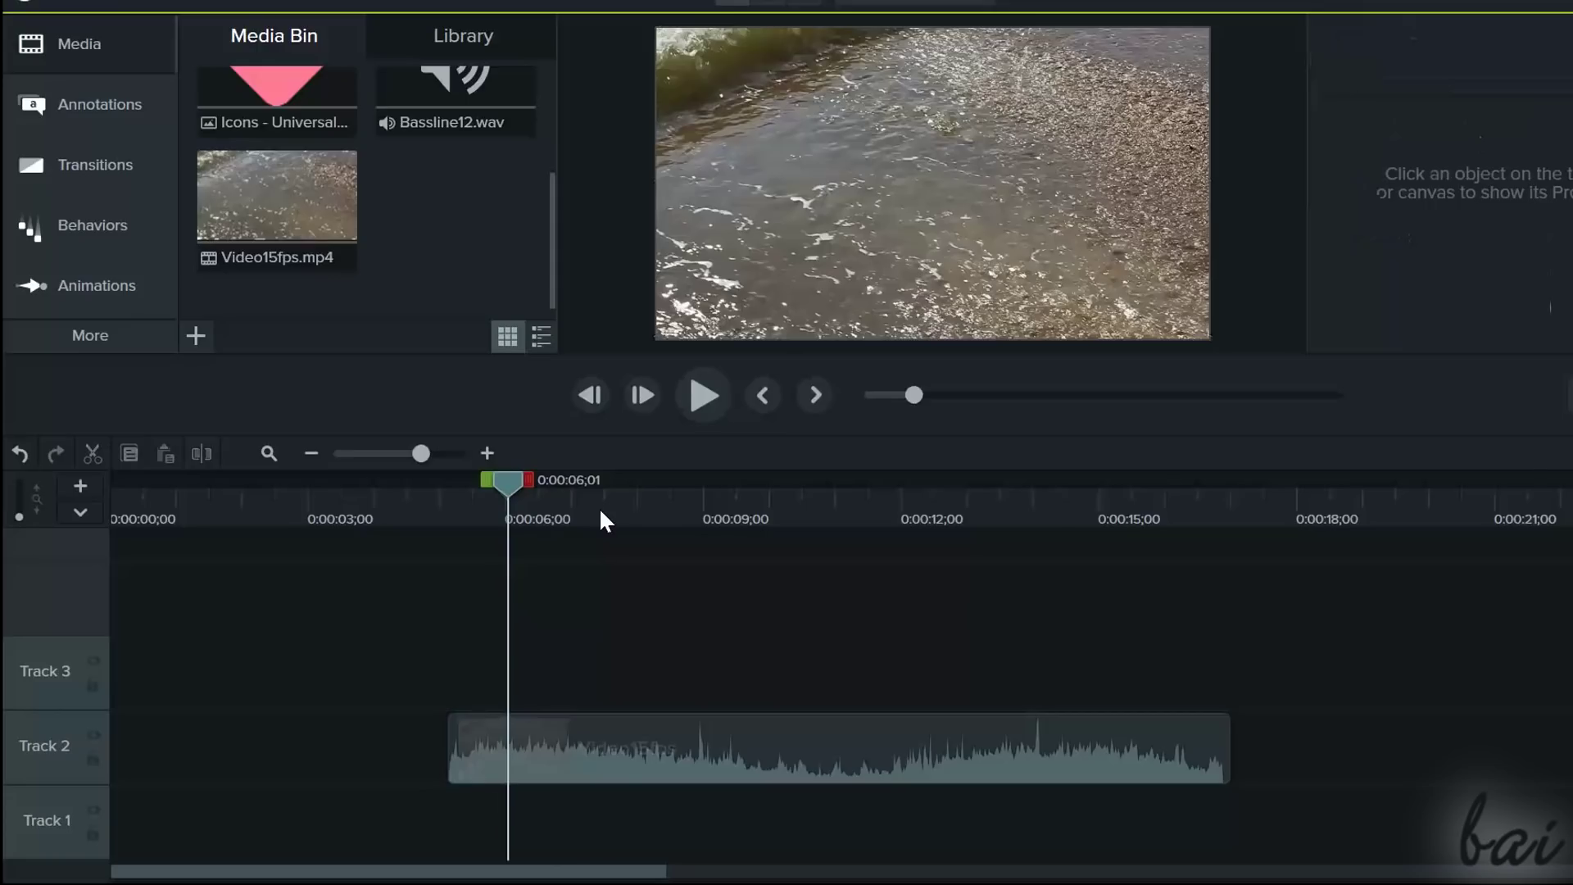
pyautogui.click(601, 513)
pyautogui.click(625, 777)
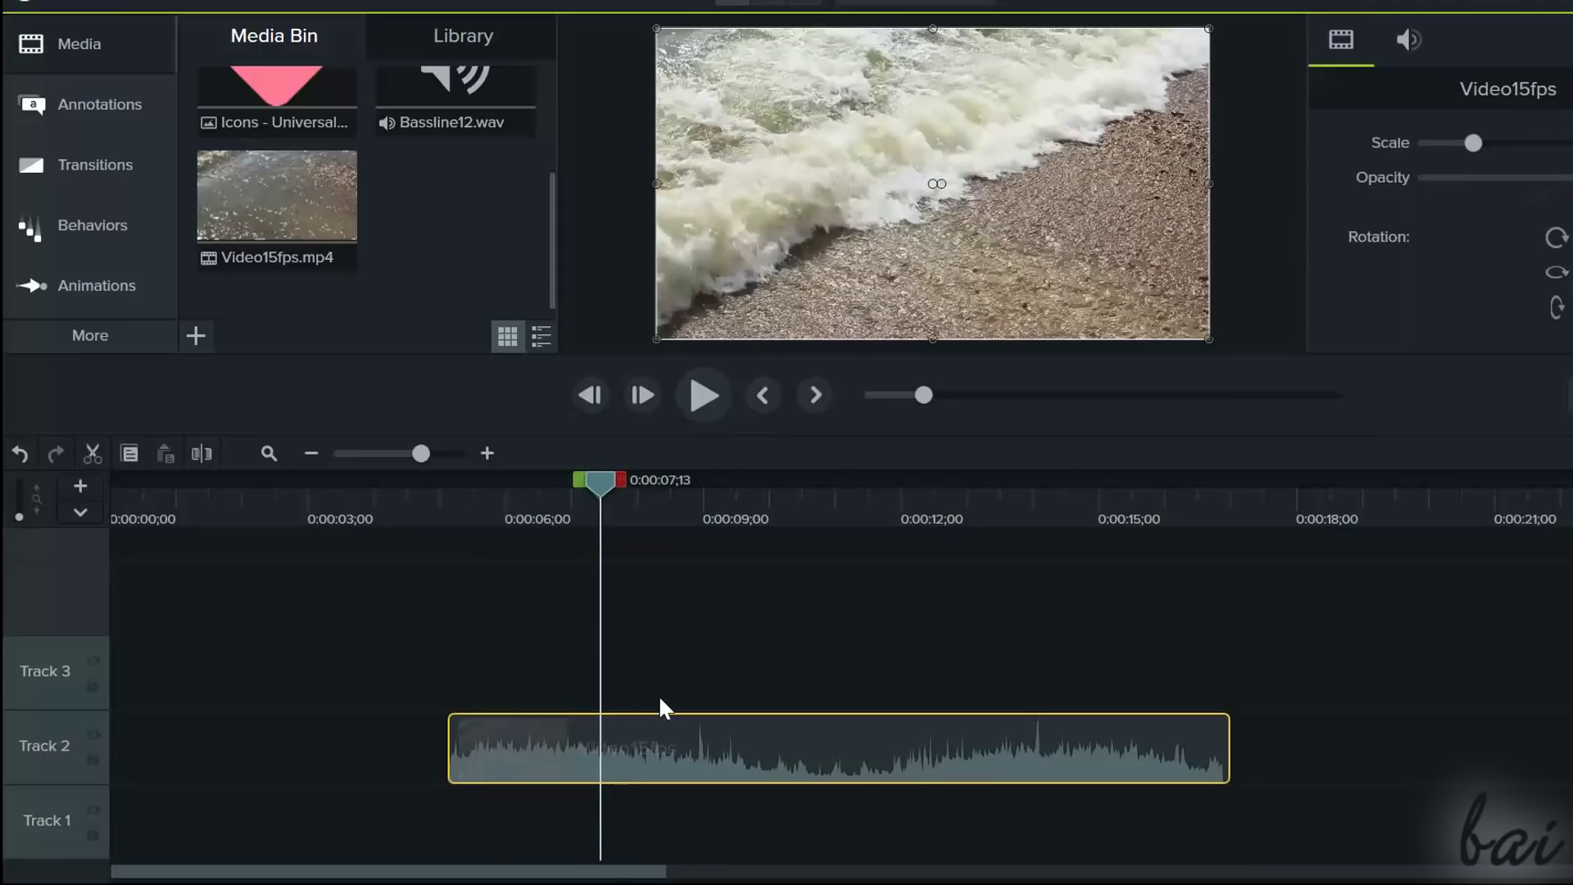
pyautogui.click(703, 511)
pyautogui.click(819, 505)
pyautogui.click(837, 509)
pyautogui.click(950, 508)
pyautogui.click(1047, 506)
pyautogui.click(1084, 505)
pyautogui.click(1201, 515)
# Scrub the playhead back and forth over the Video15fps clip and play the footage from 0:00:05;26
pyautogui.moveTo(552, 487); pyautogui.dragTo(682, 471)
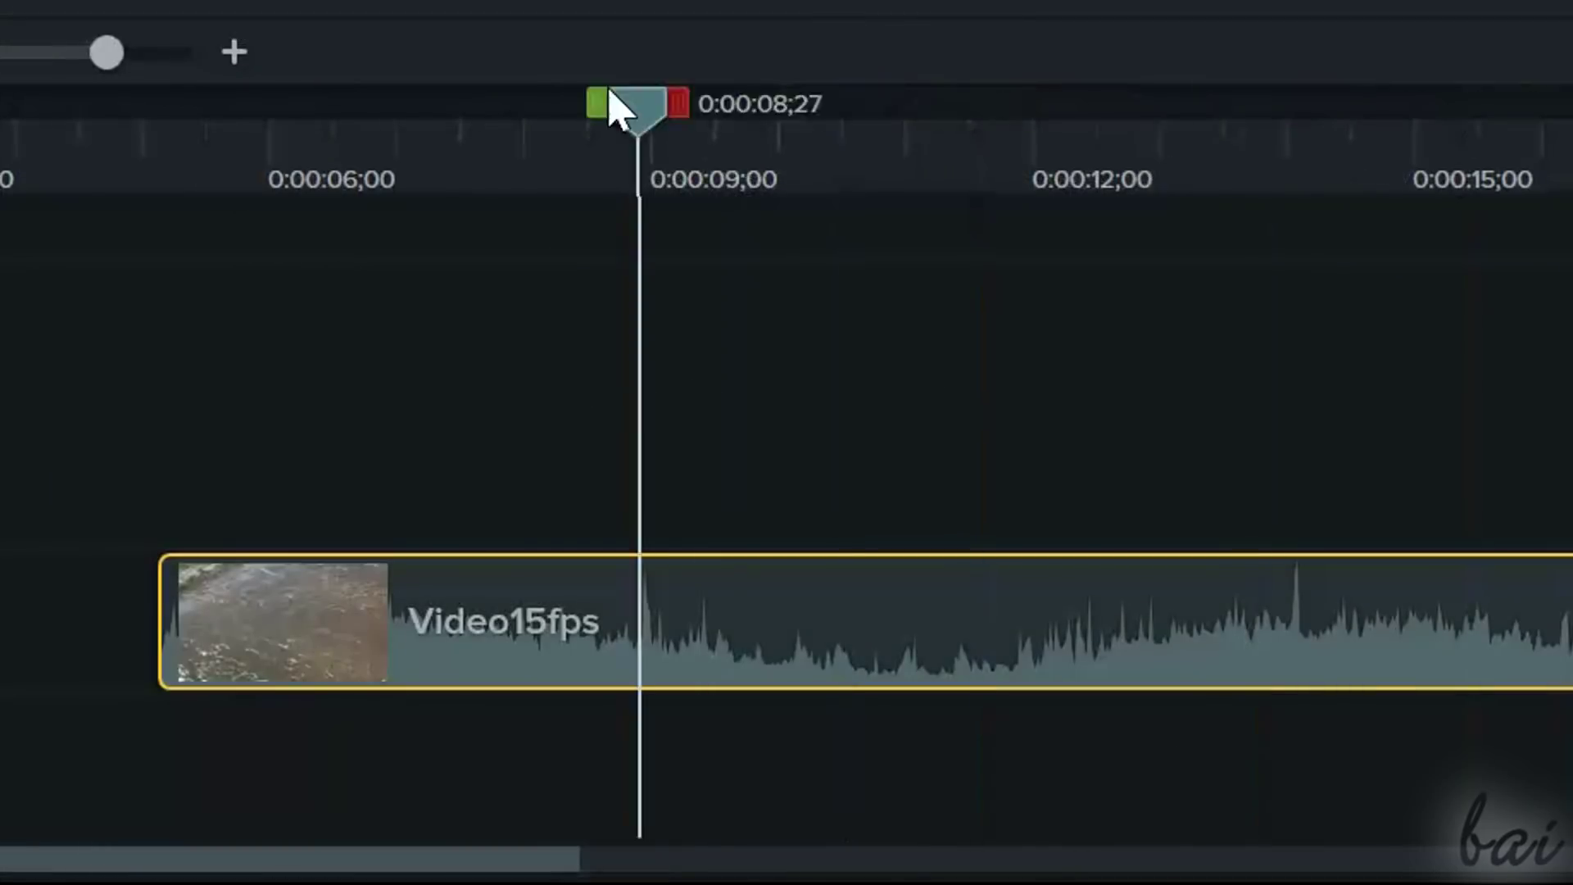
pyautogui.moveTo(613, 107); pyautogui.dragTo(574, 197)
pyautogui.moveTo(679, 211); pyautogui.dragTo(1, 172)
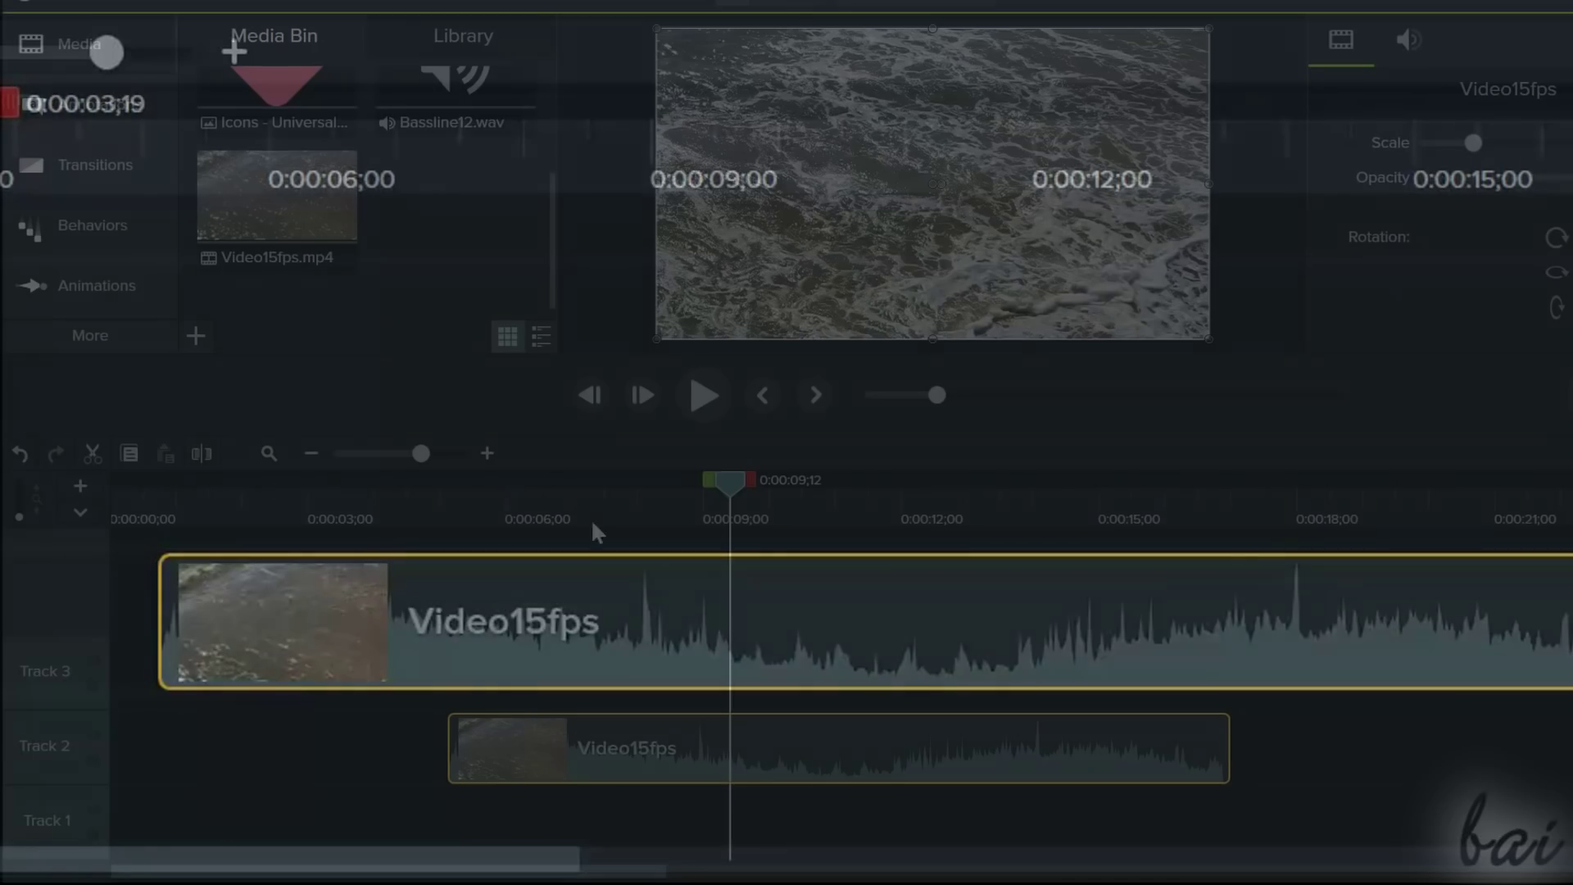
pyautogui.click(249, 151)
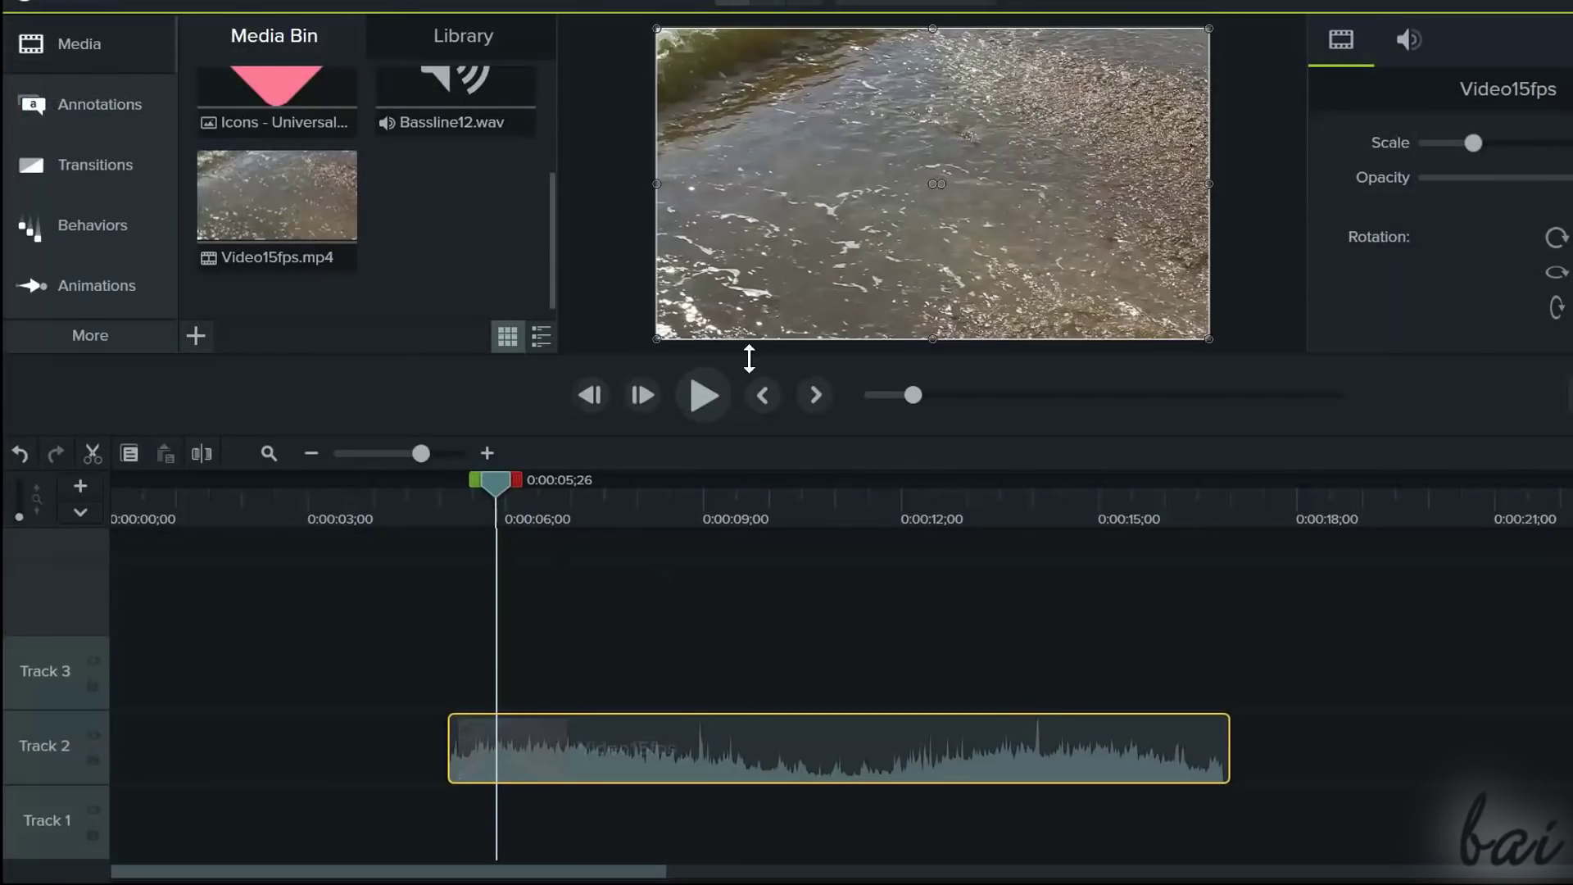
pyautogui.click(704, 395)
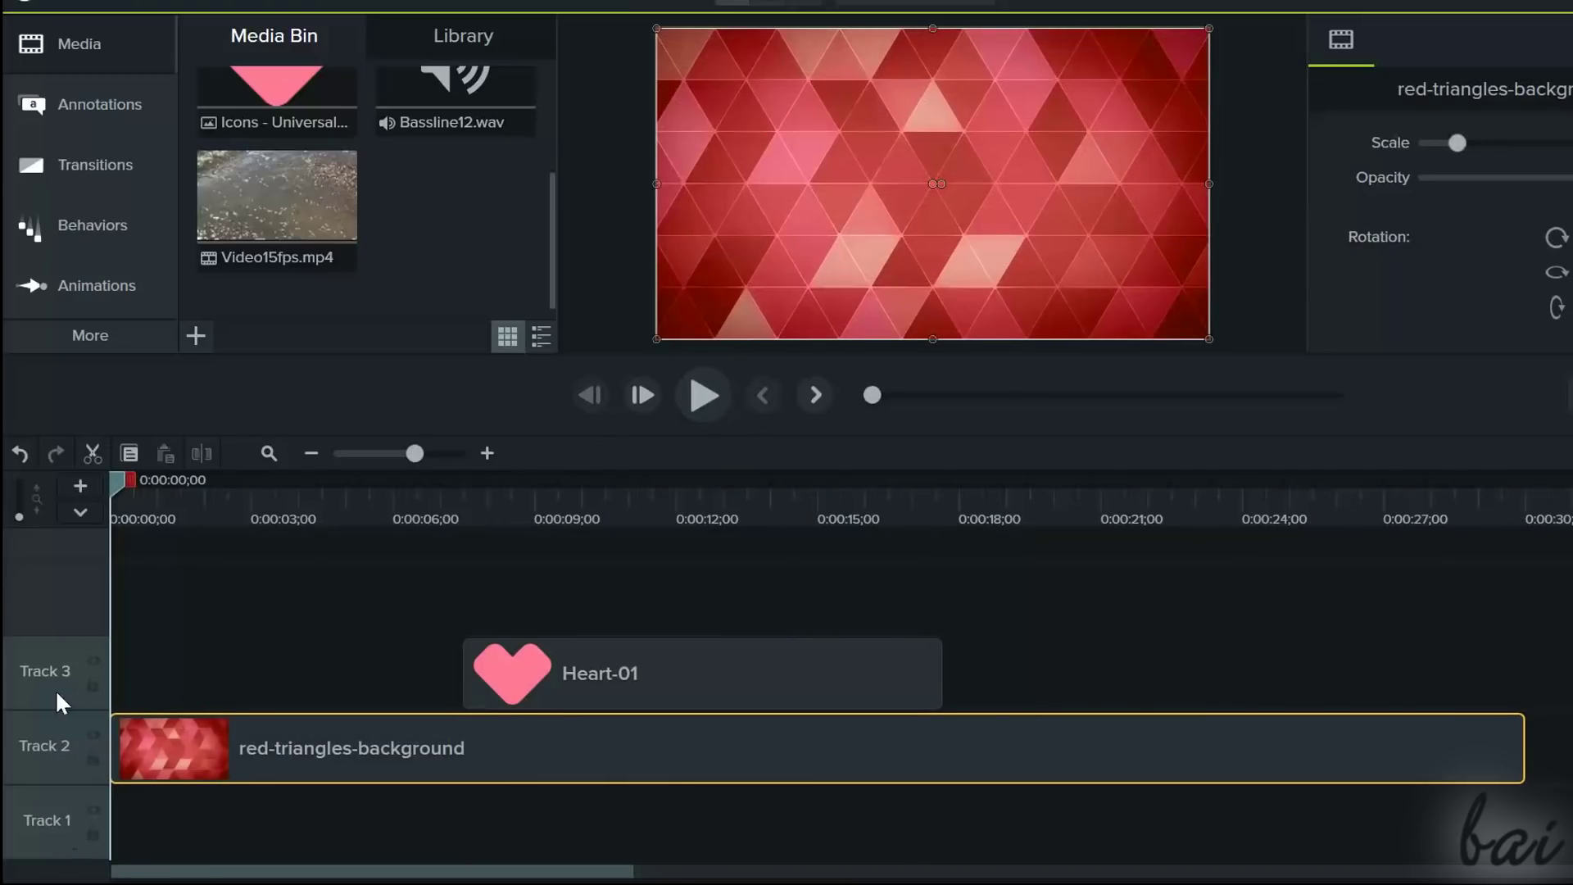
# Play the project with the heart above the red triangles background from the start and pause at 0:00:12;29
pyautogui.click(703, 395)
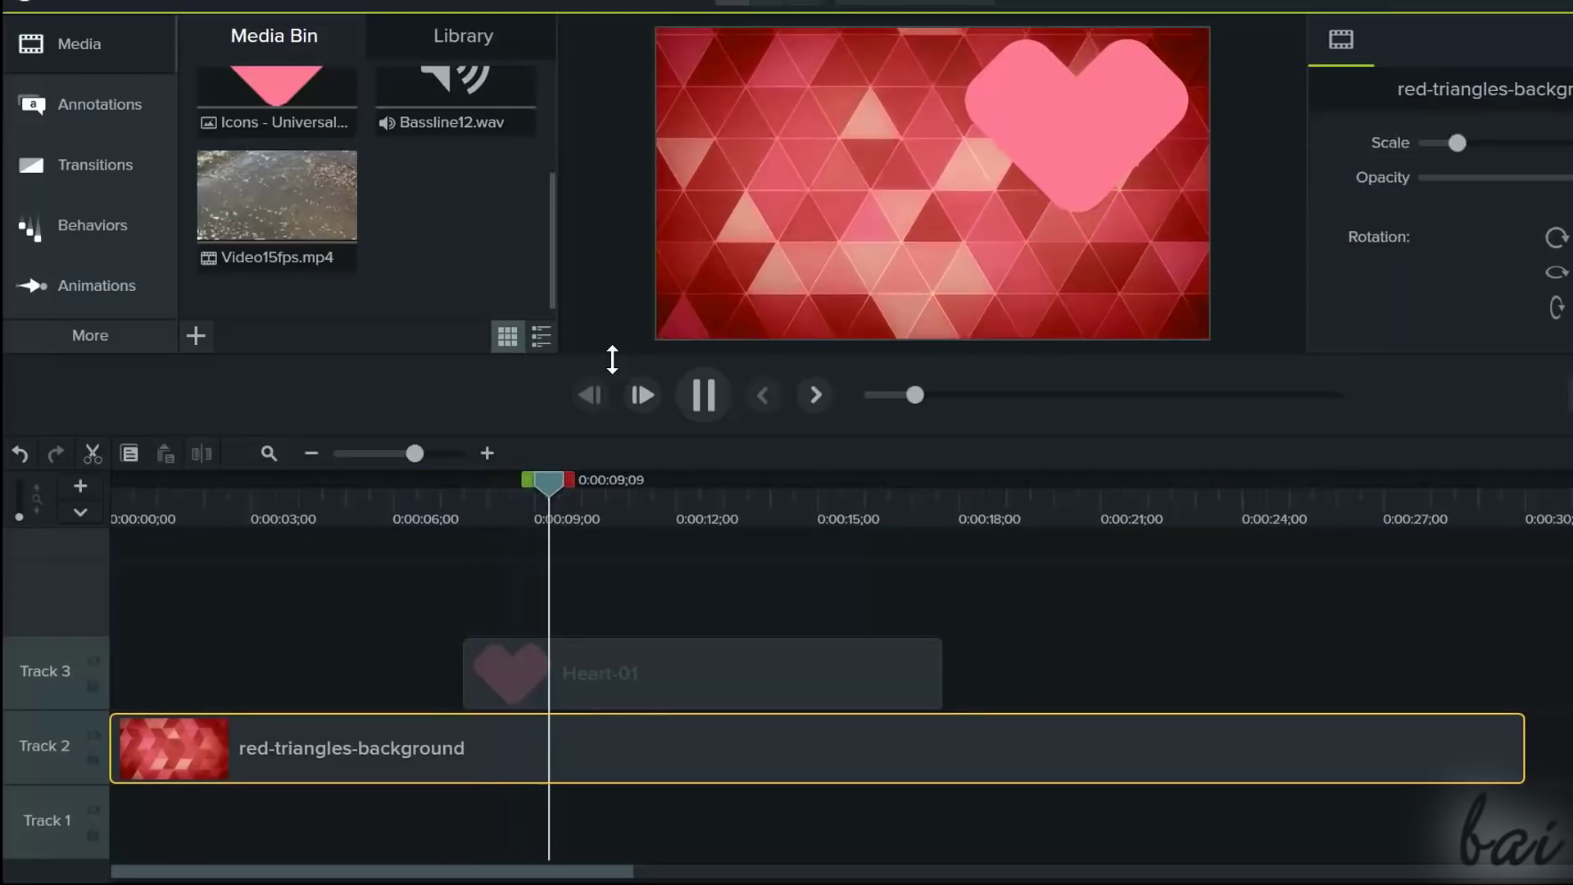
pyautogui.press('space')
# Move the Heart-01 clip beneath the background clip and back onto Track 3, slightly earlier on the timeline
pyautogui.click(661, 665)
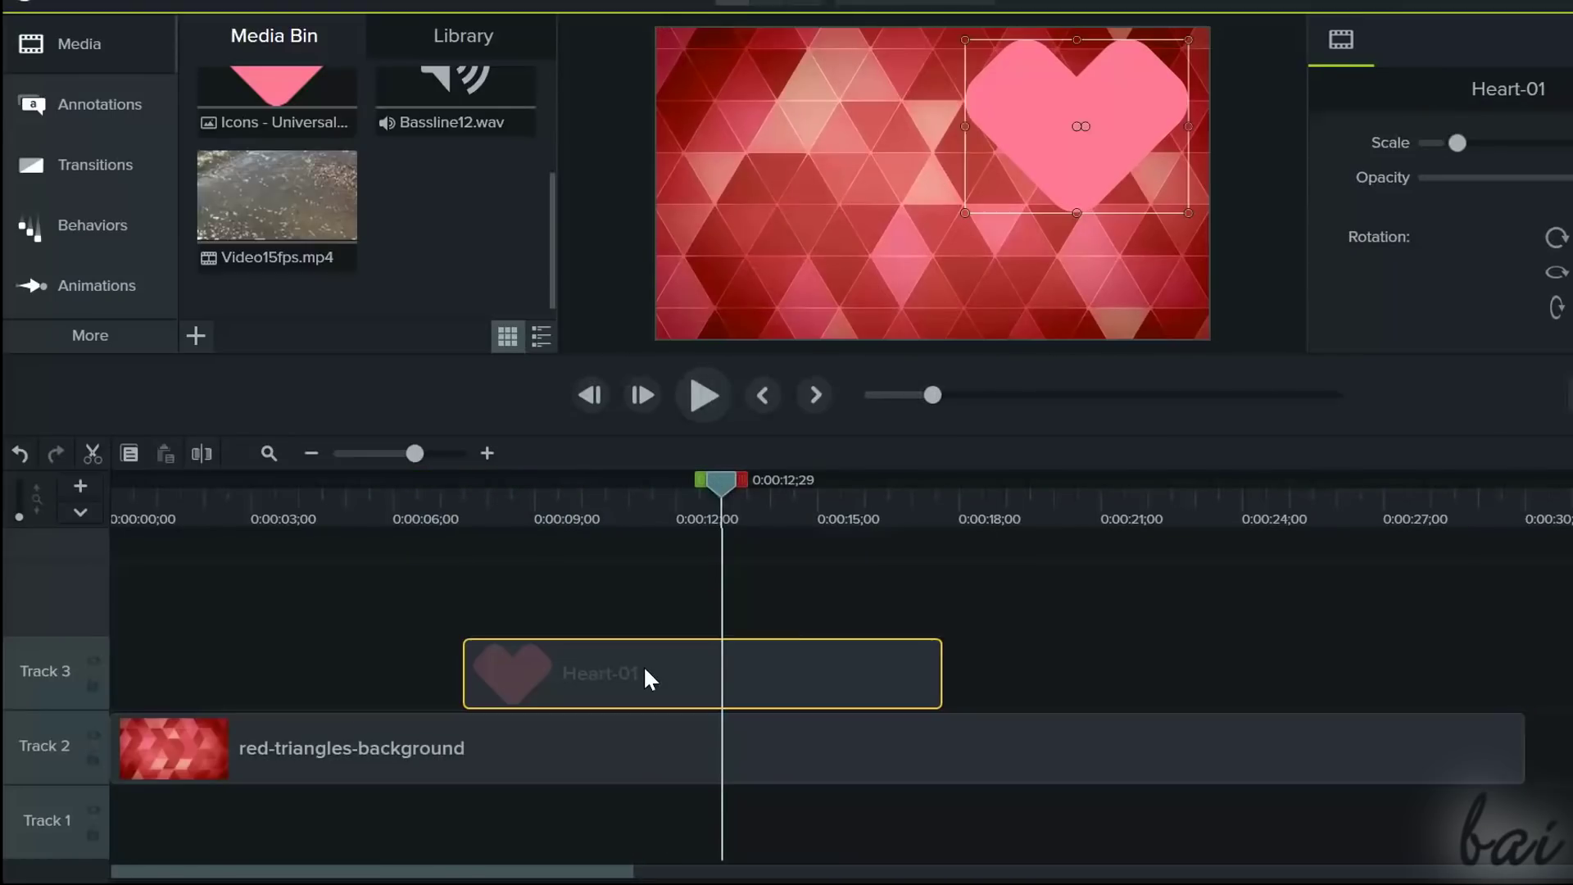
pyautogui.moveTo(662, 665); pyautogui.dragTo(647, 668)
pyautogui.moveTo(651, 799); pyautogui.dragTo(655, 672)
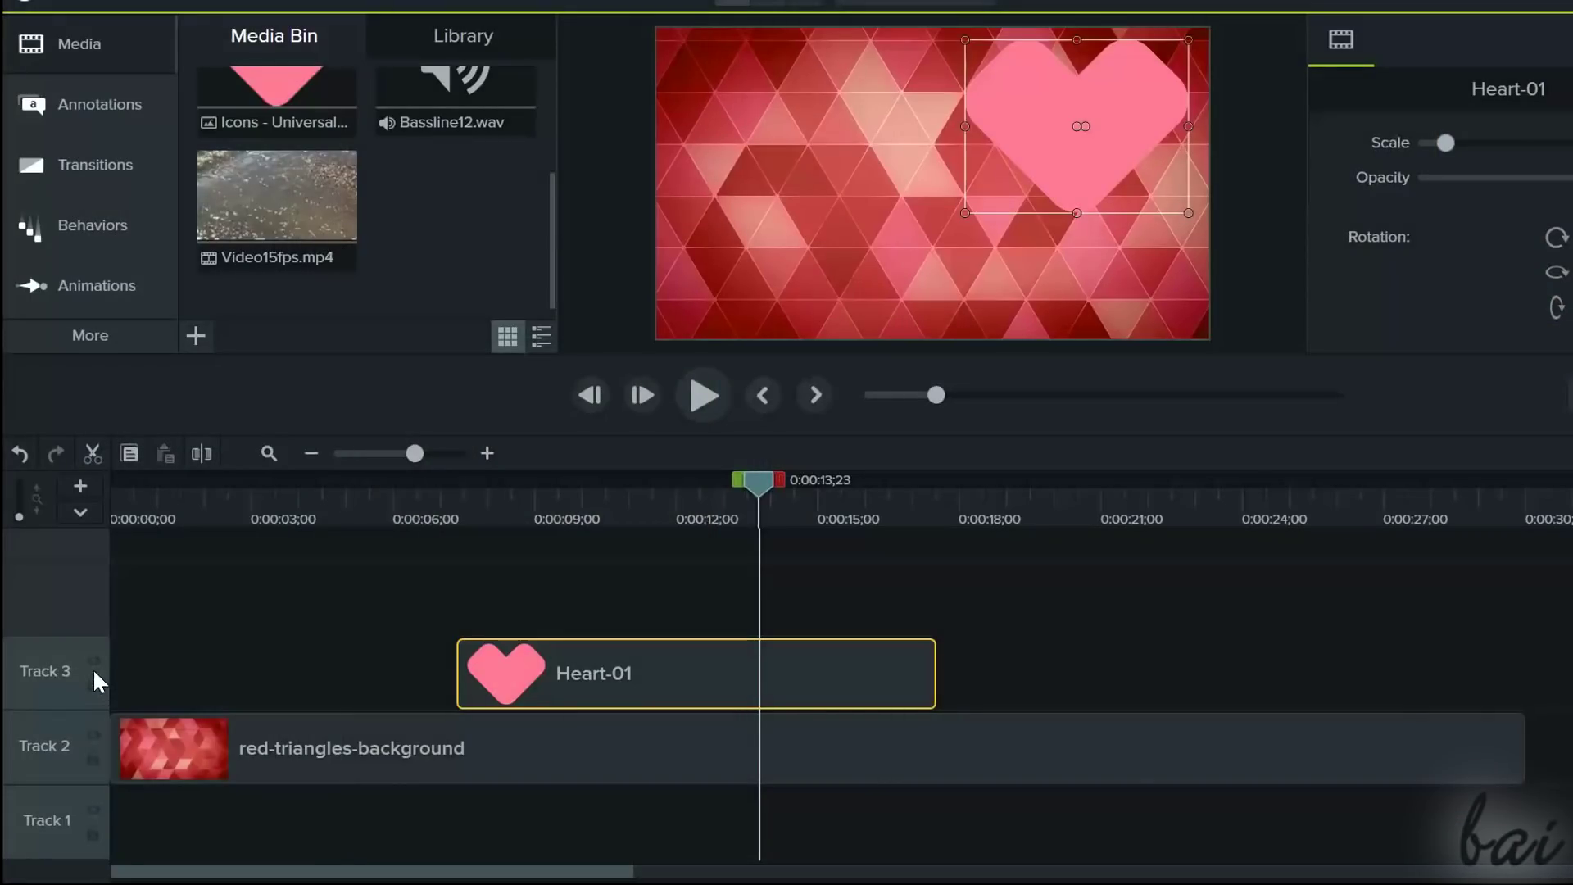
# Turn Track 3 off and on again twice to compare the canvas with and without the heart
pyautogui.click(93, 660)
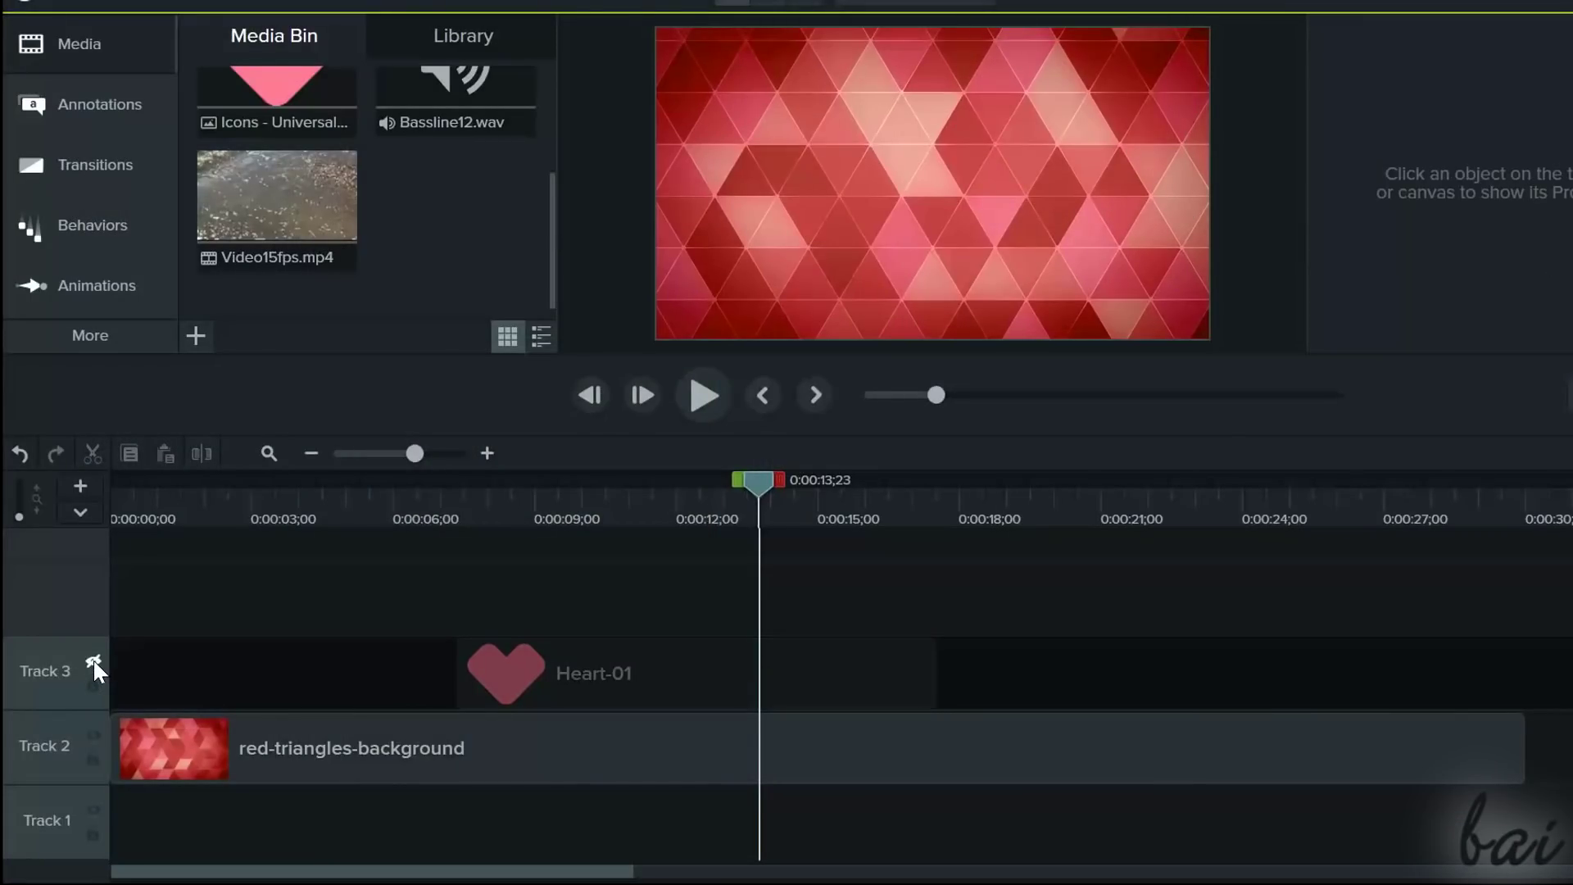
pyautogui.click(93, 661)
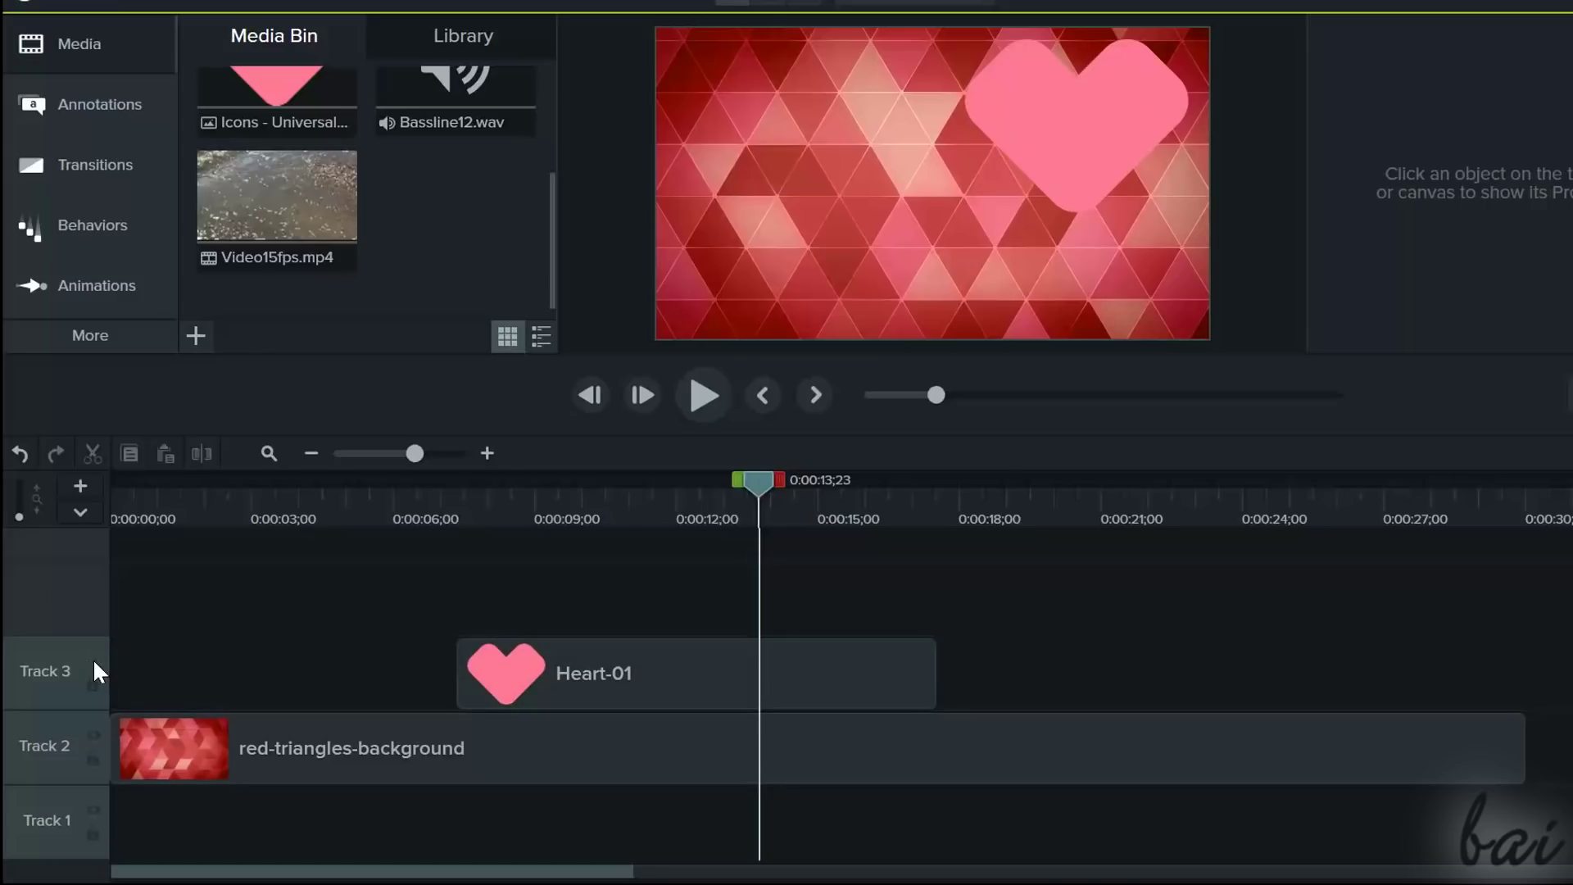
pyautogui.click(94, 660)
pyautogui.click(93, 661)
# Shift the Heart-01 clip on Track 3 to start at about 11 seconds, locking and unlocking the track between moves
pyautogui.moveTo(617, 680)
pyautogui.mouseDown()
pyautogui.moveTo(864, 695)
pyautogui.moveTo(623, 661)
pyautogui.mouseUp()
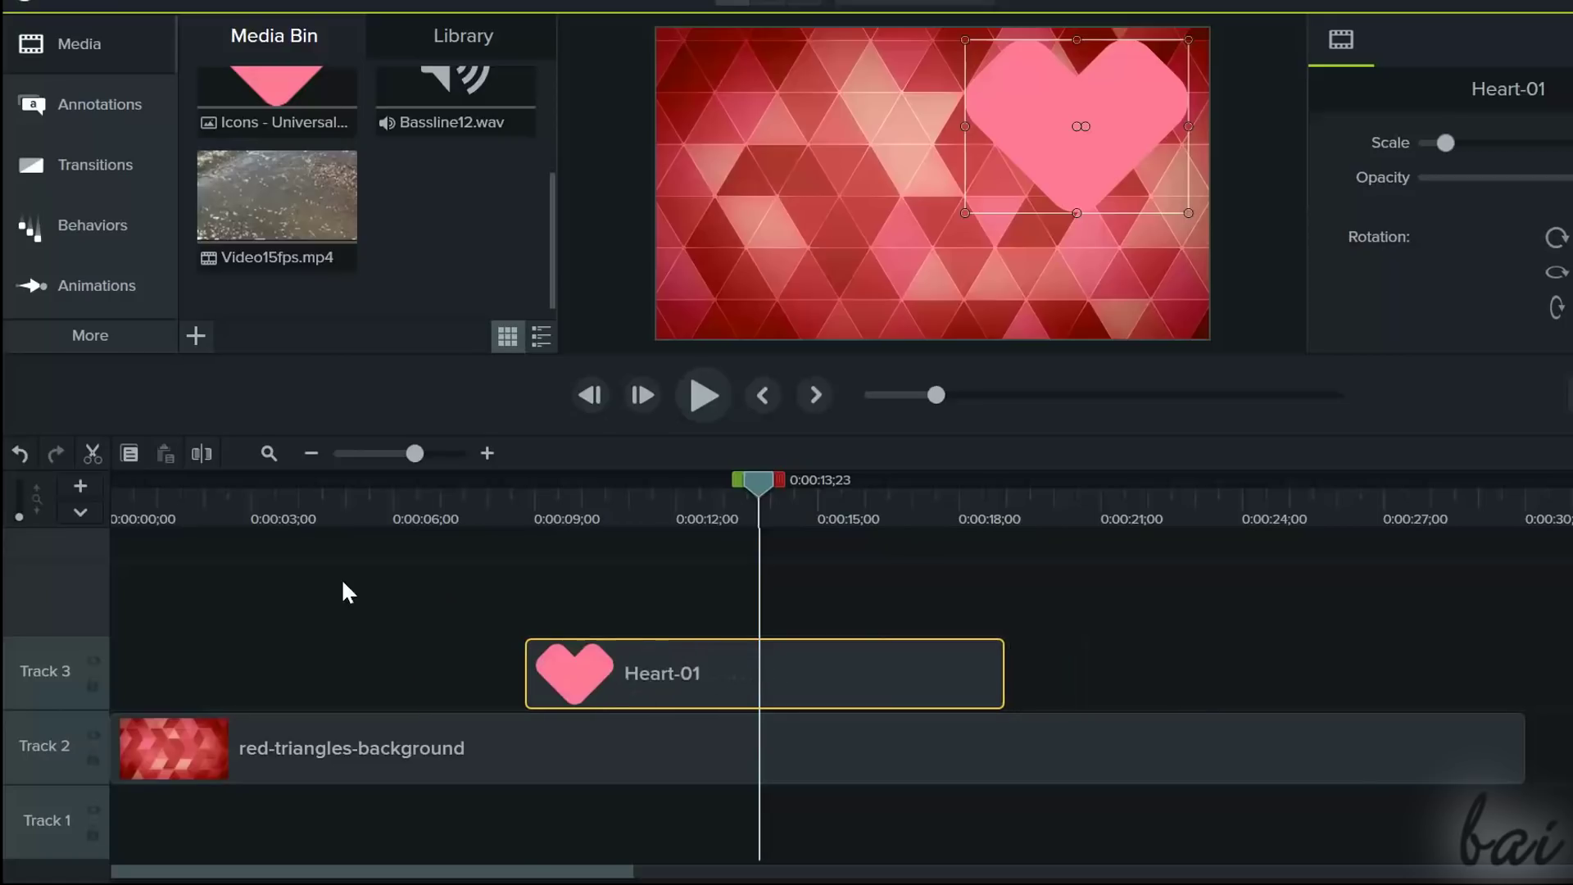
pyautogui.click(92, 685)
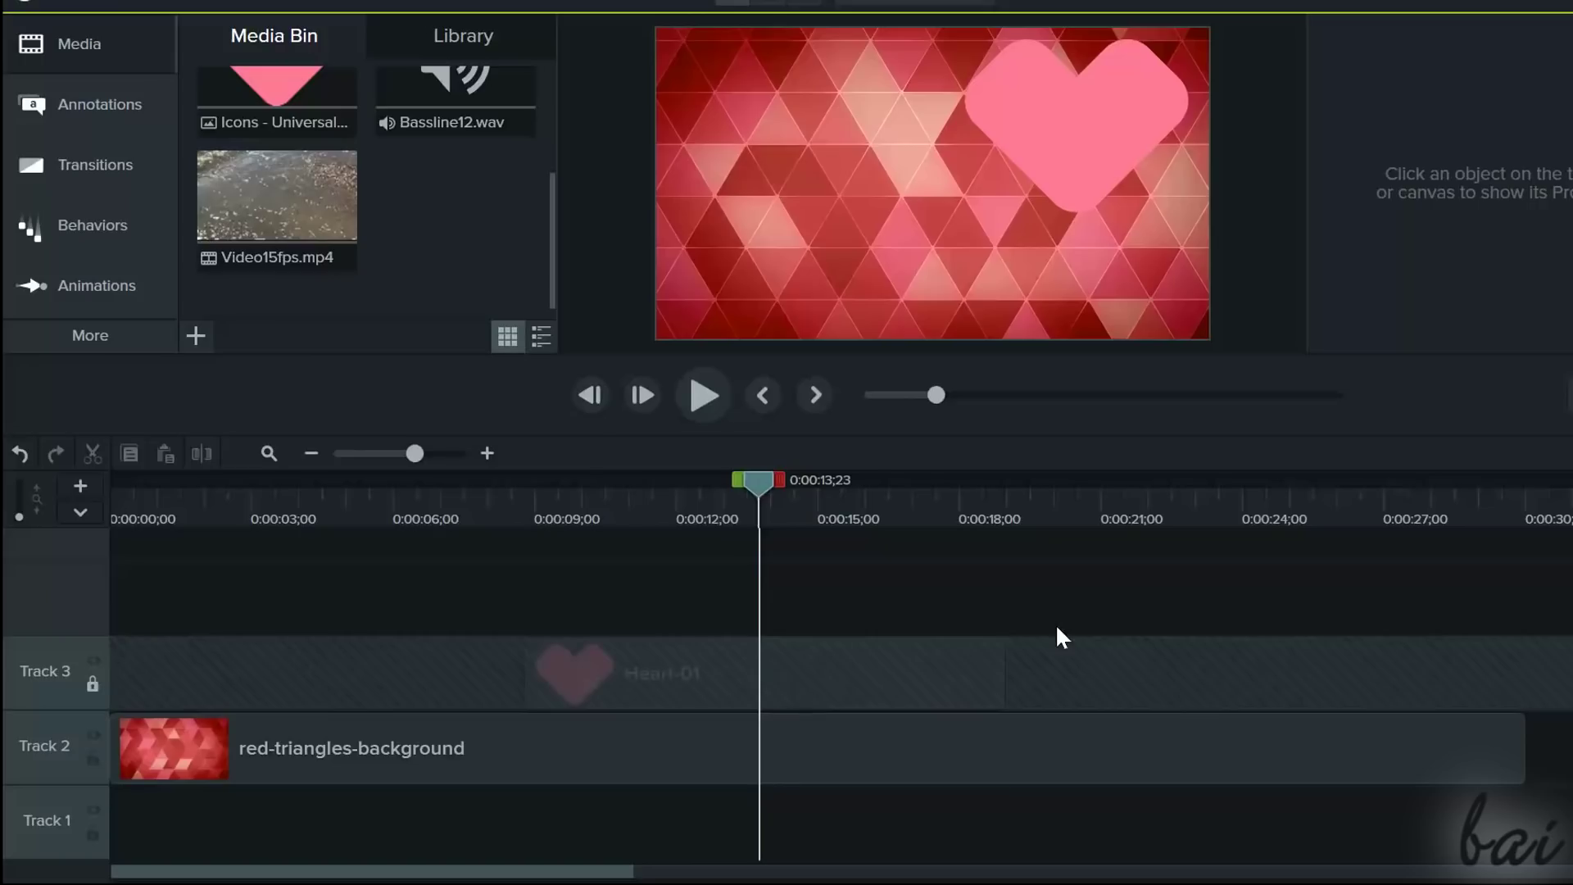
pyautogui.click(92, 685)
pyautogui.moveTo(762, 693); pyautogui.dragTo(618, 678)
pyautogui.moveTo(618, 678); pyautogui.dragTo(583, 660)
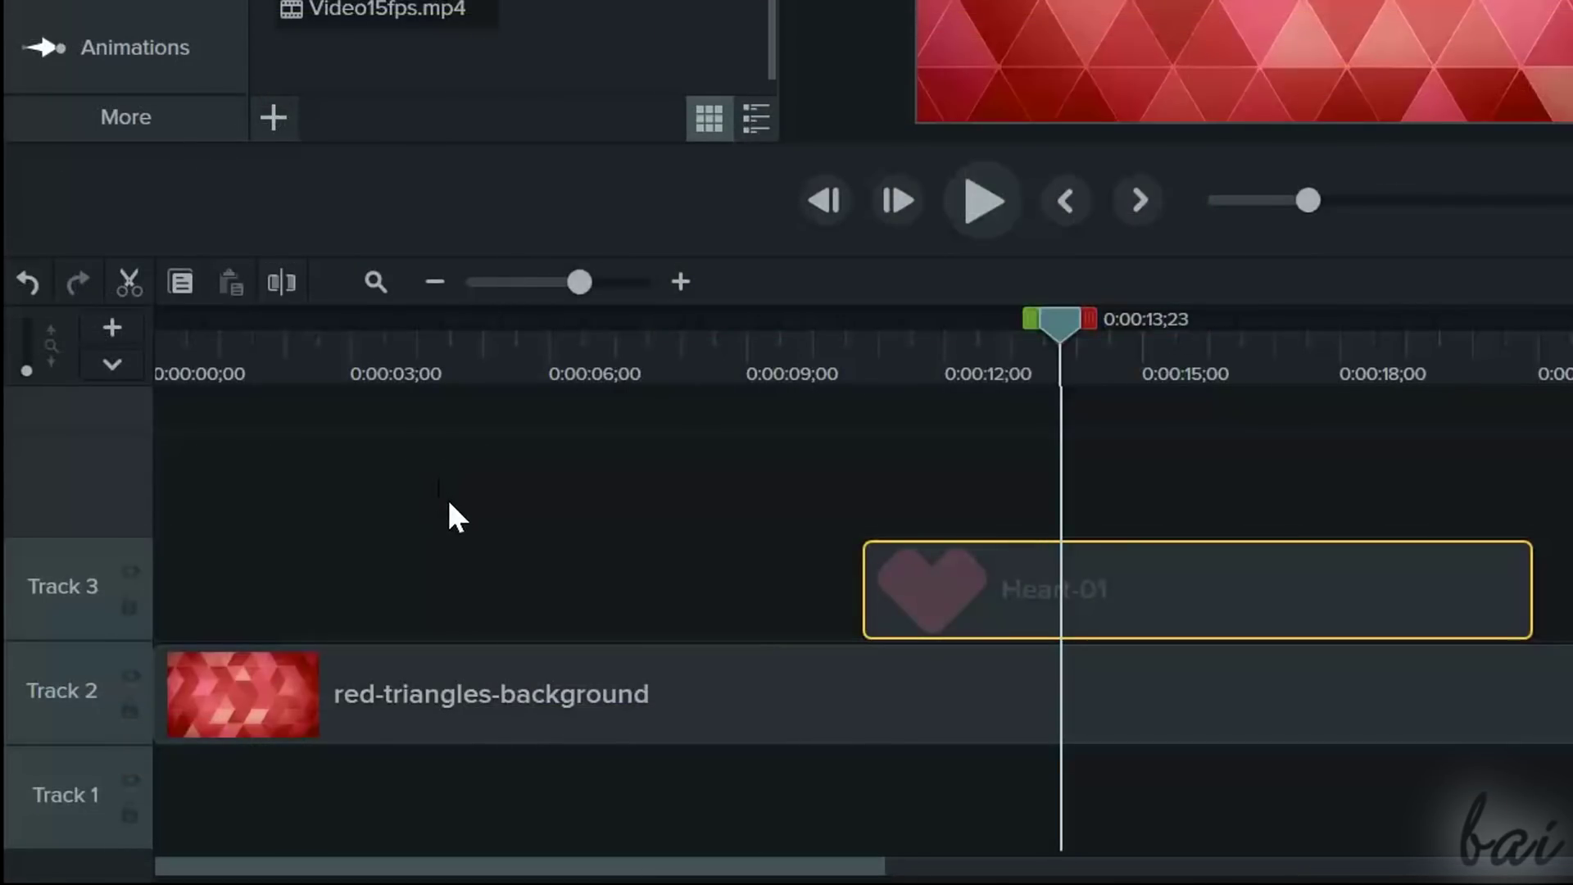
# Insert a new track above Track 3 and remove it again
pyautogui.rightClick(433, 469)
pyautogui.moveTo(647, 84)
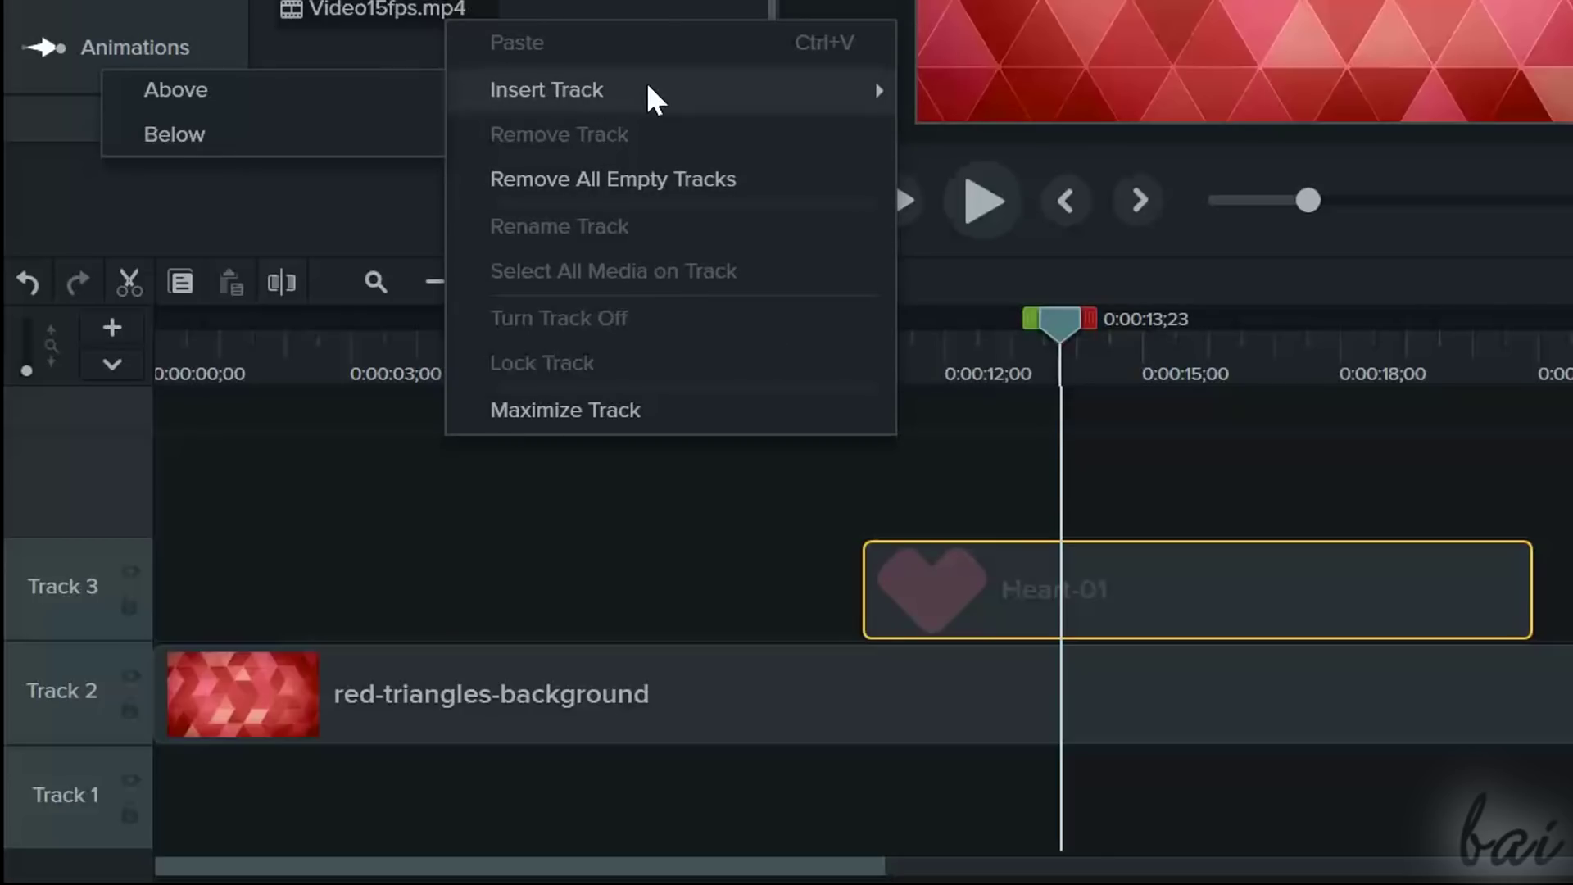
pyautogui.click(400, 88)
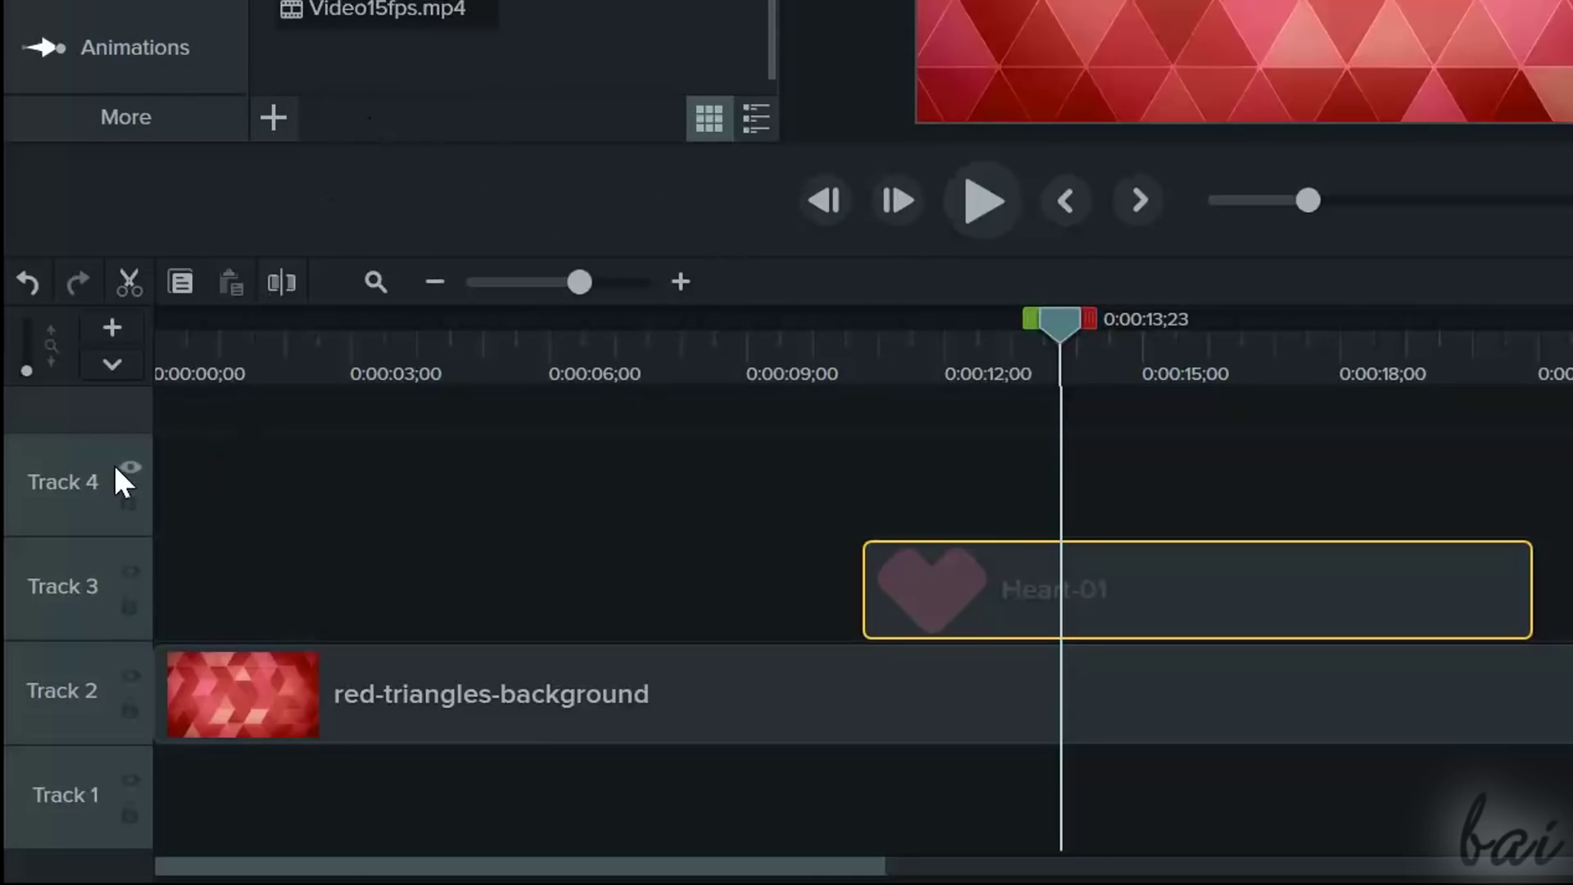
pyautogui.rightClick(215, 468)
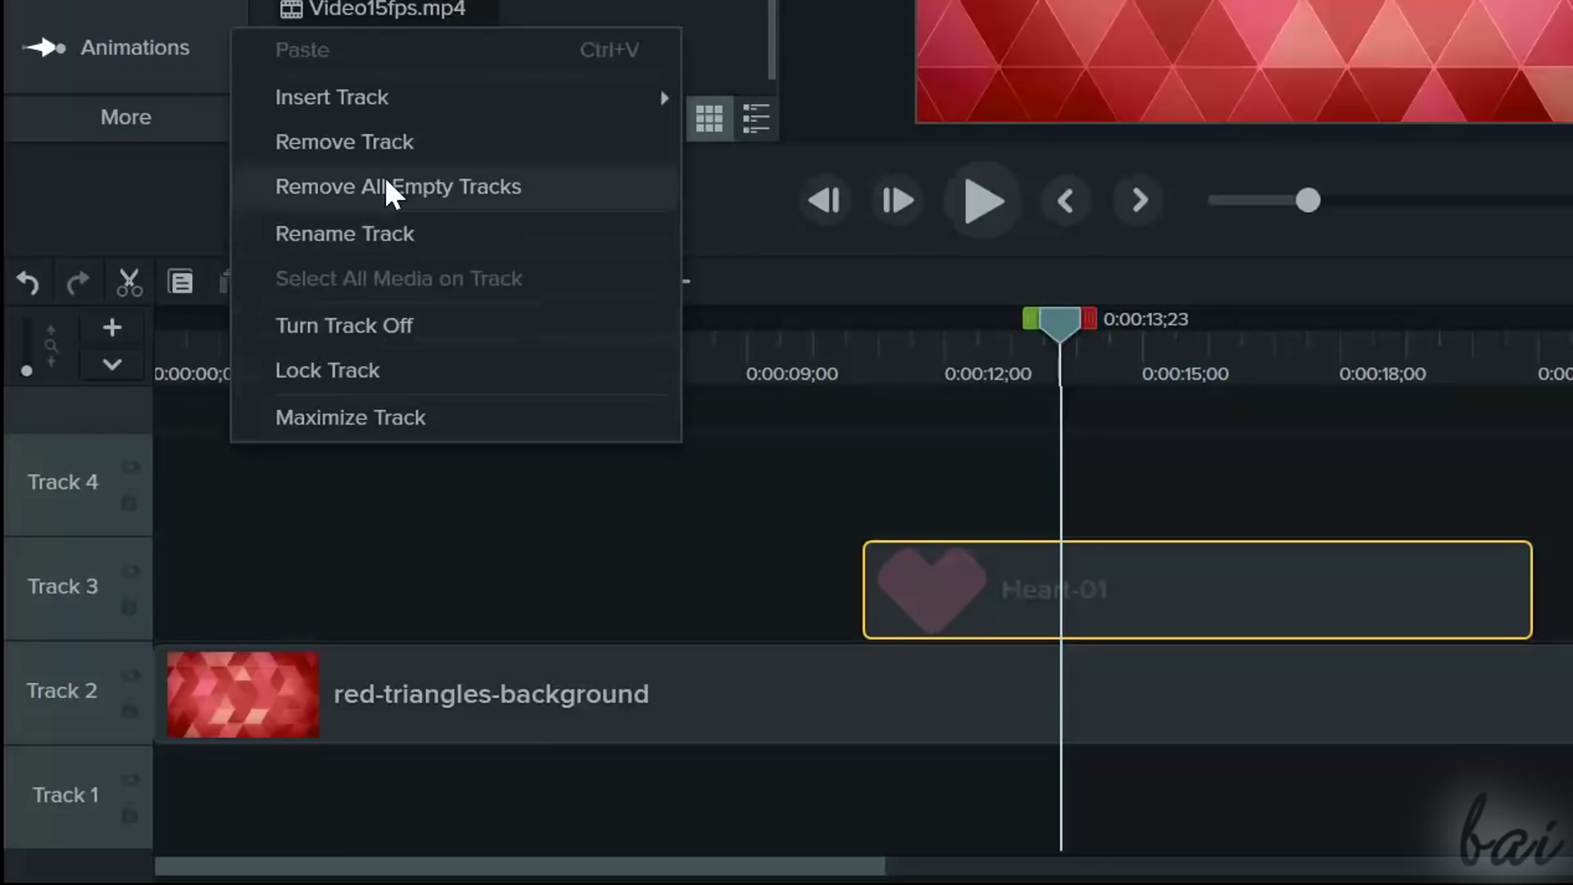
pyautogui.click(412, 141)
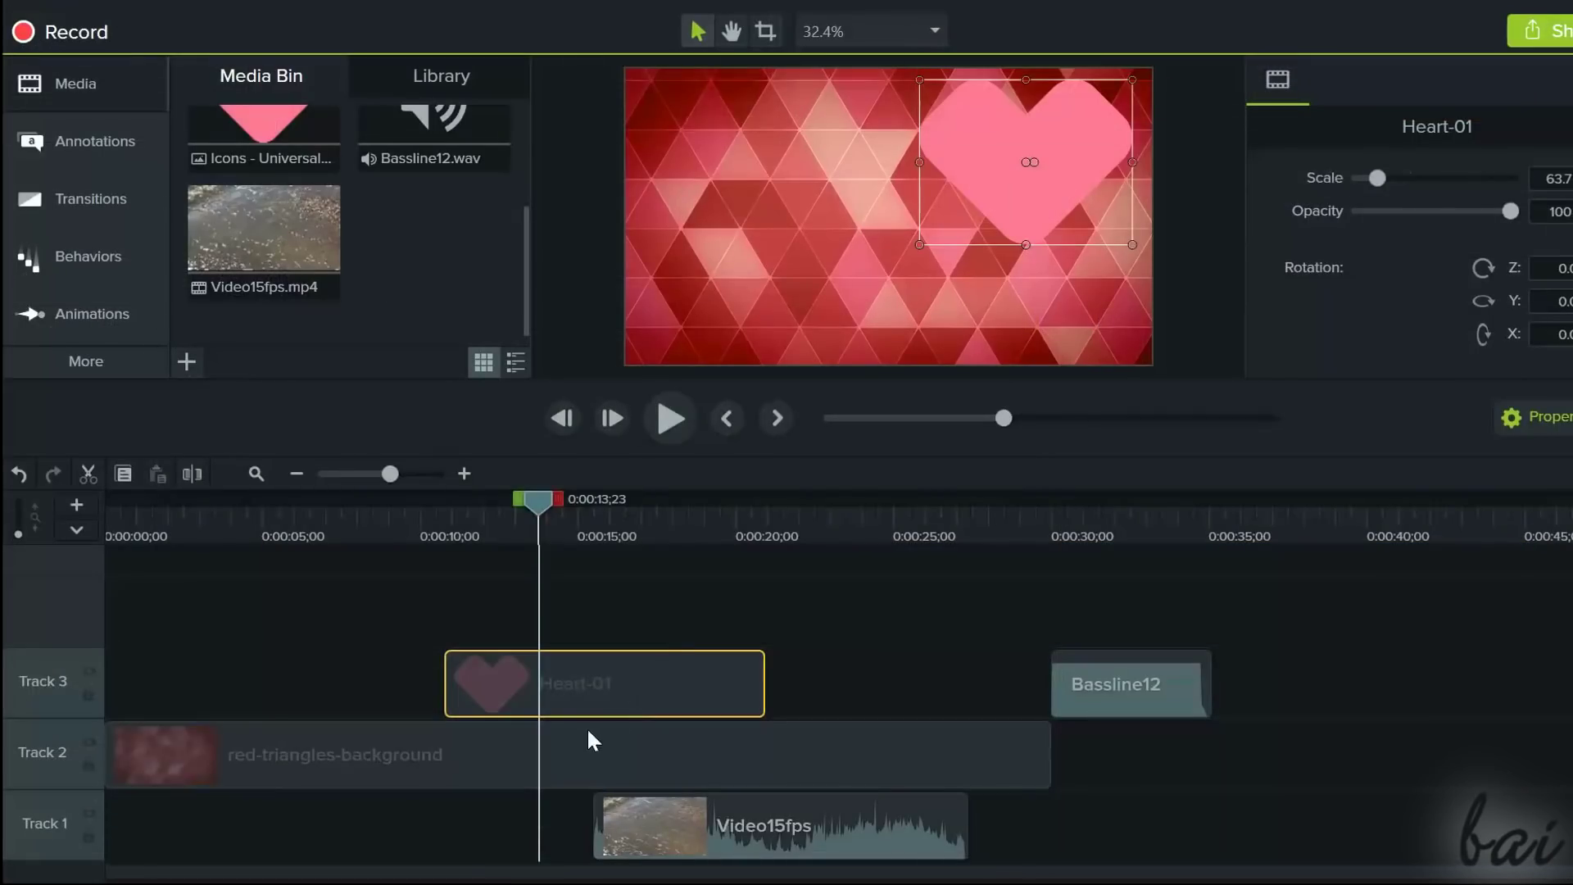
# Rearrange the clips: Heart-01 slightly later on Track 3, Bassline12 on Track 1, and Video15fps on Track 4 past the background's end
pyautogui.moveTo(590, 705); pyautogui.dragTo(671, 685)
pyautogui.moveTo(1090, 679); pyautogui.dragTo(1283, 782)
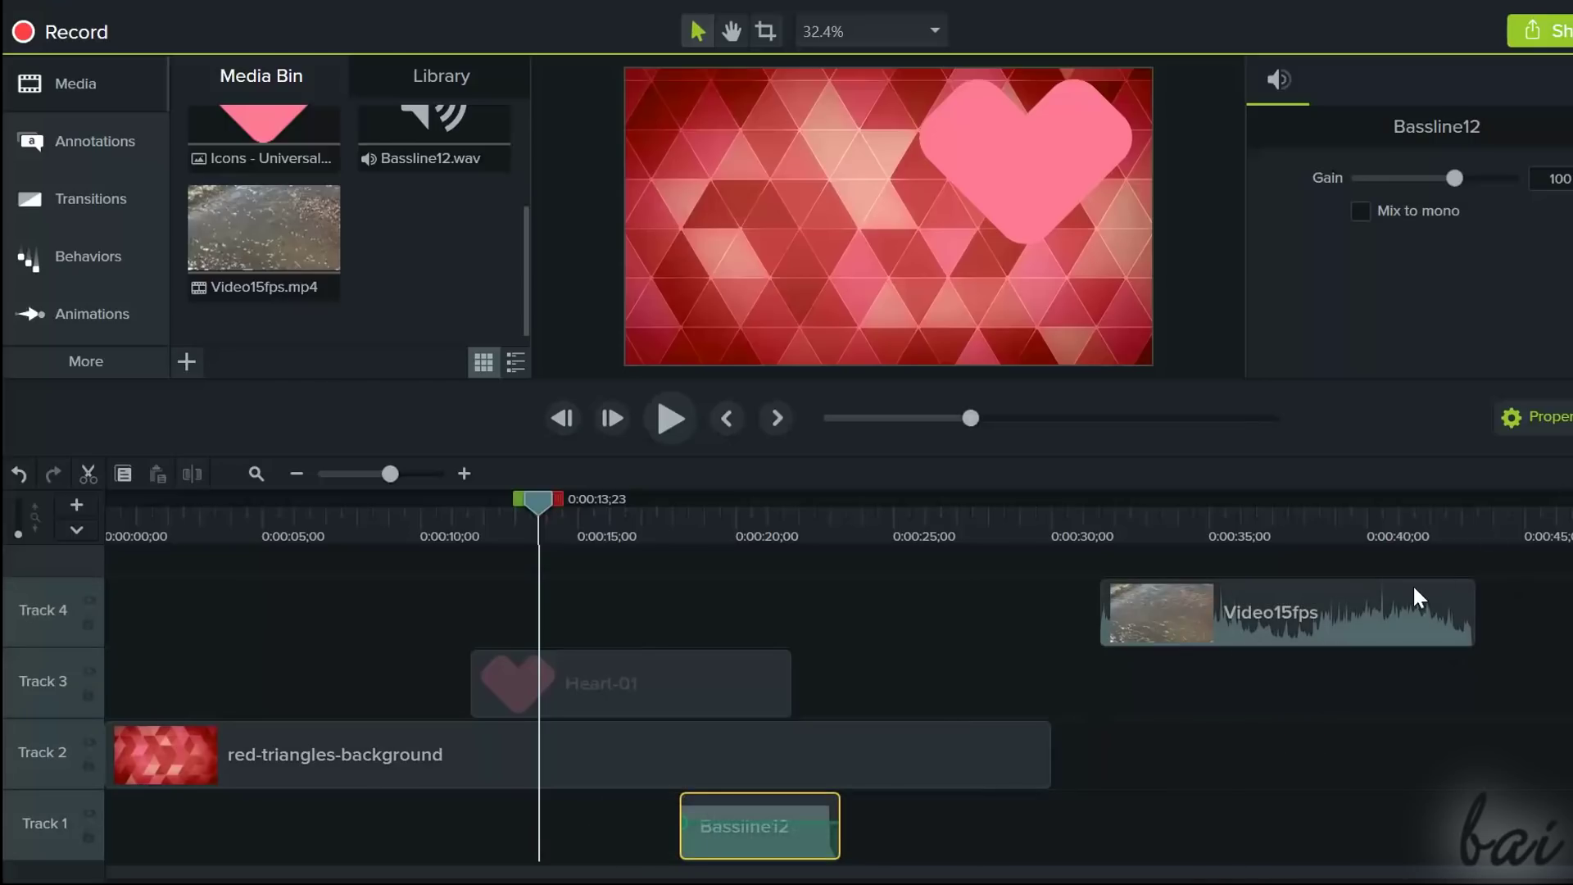
pyautogui.moveTo(1404, 604)
pyautogui.mouseDown()
pyautogui.moveTo(1043, 598)
pyautogui.moveTo(1441, 605)
pyautogui.moveTo(1064, 599)
pyautogui.moveTo(1388, 614)
pyautogui.mouseUp()
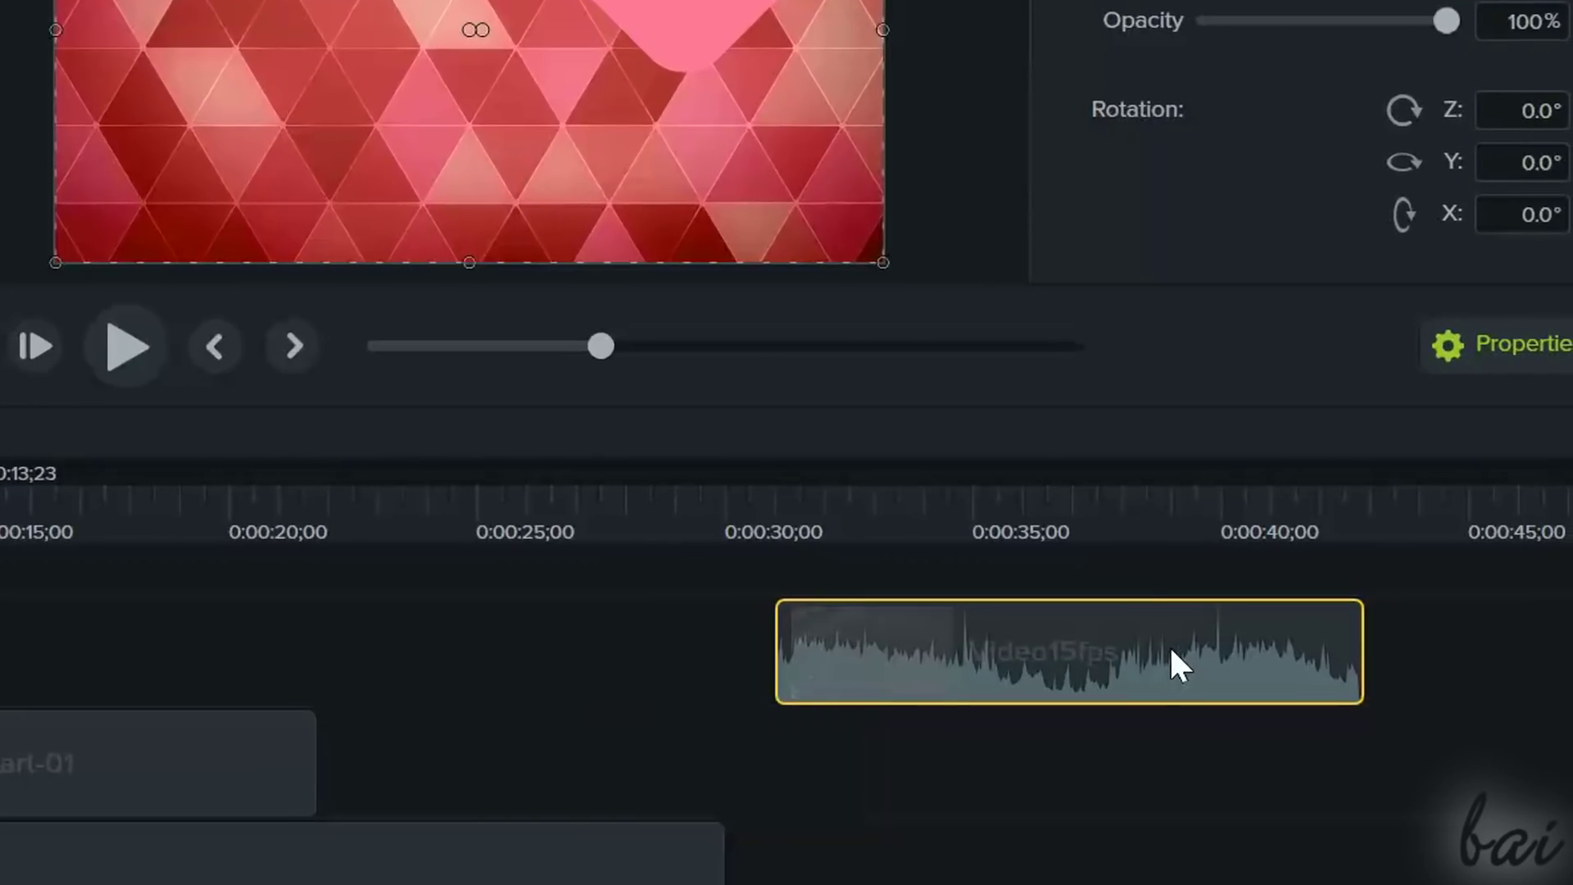
# Separate the audio and video of the Video15fps clip on Track 4
pyautogui.rightClick(1295, 624)
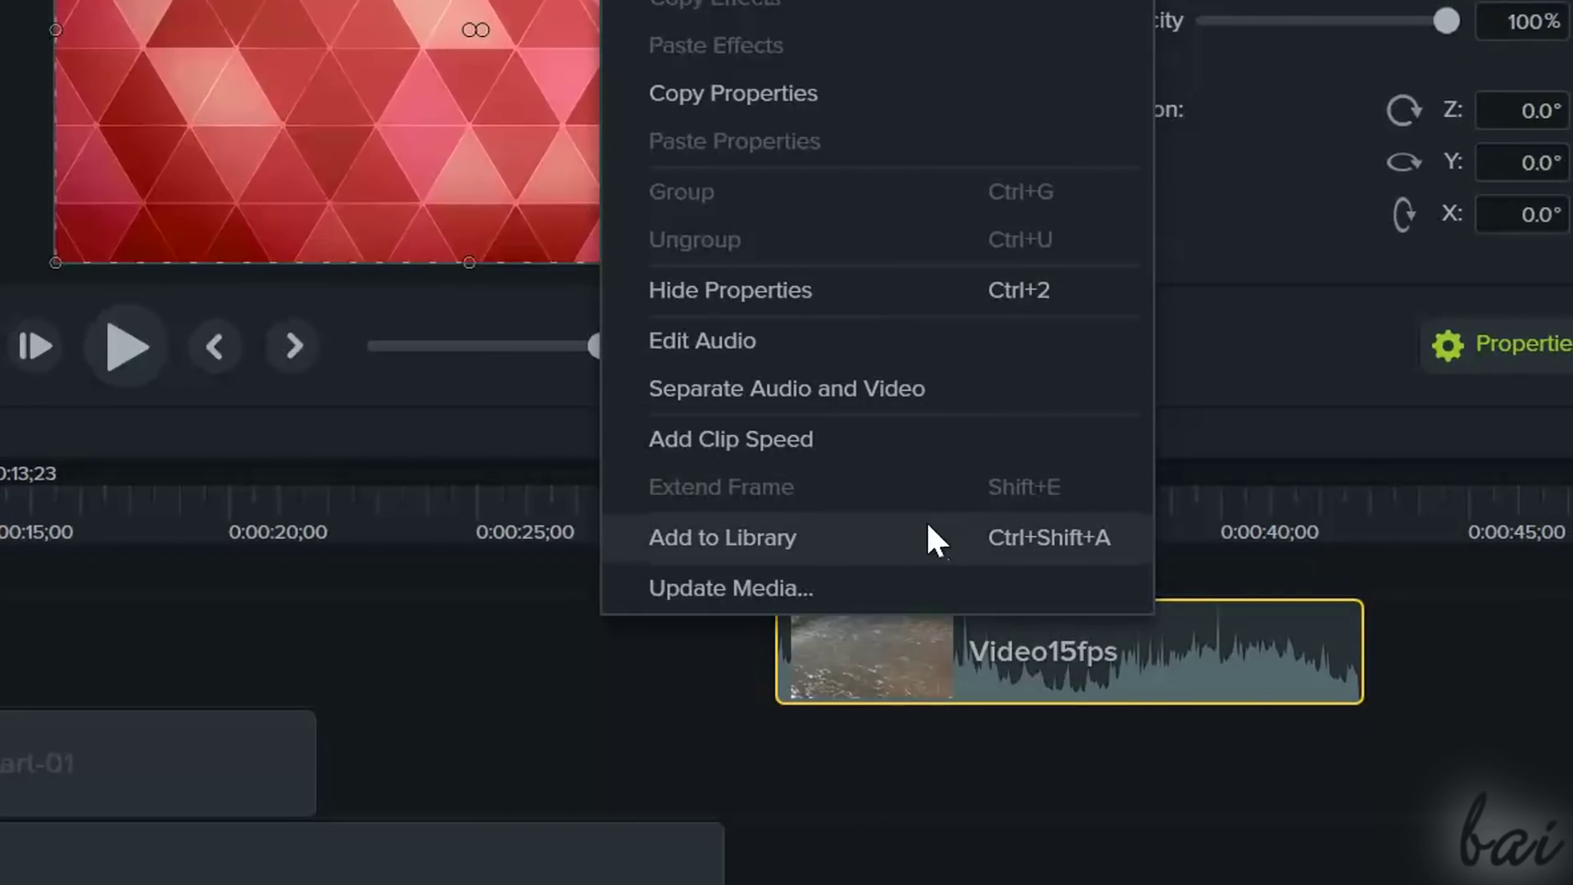
pyautogui.click(884, 388)
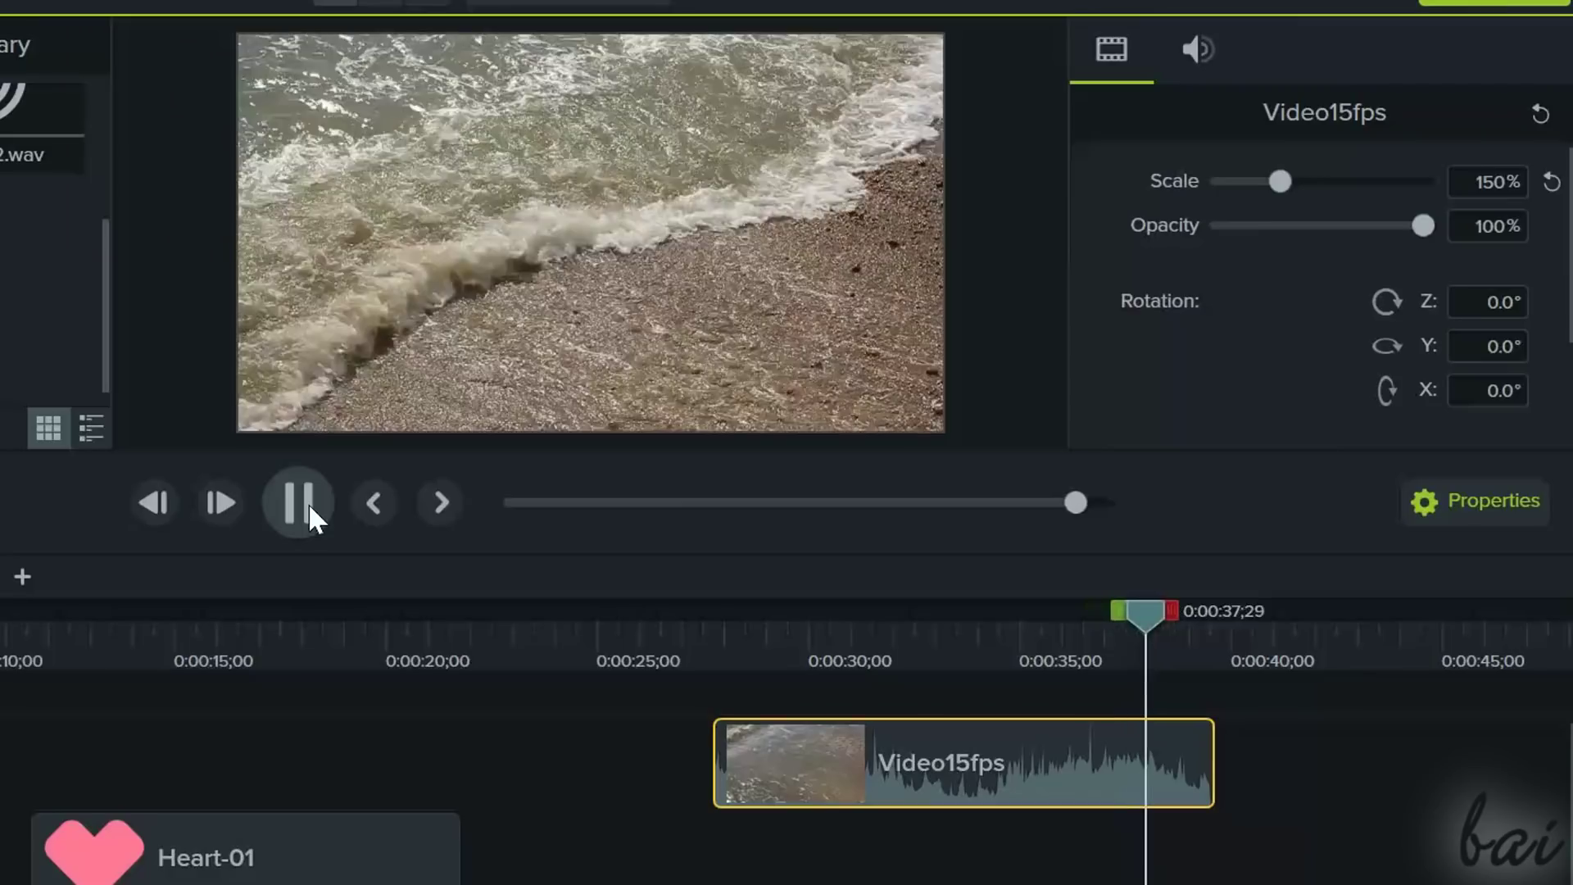
# Pause playback at 0:00:38;26, trim the end of the Video15fps clip back to about 0:00:34, and play the project
pyautogui.click(308, 503)
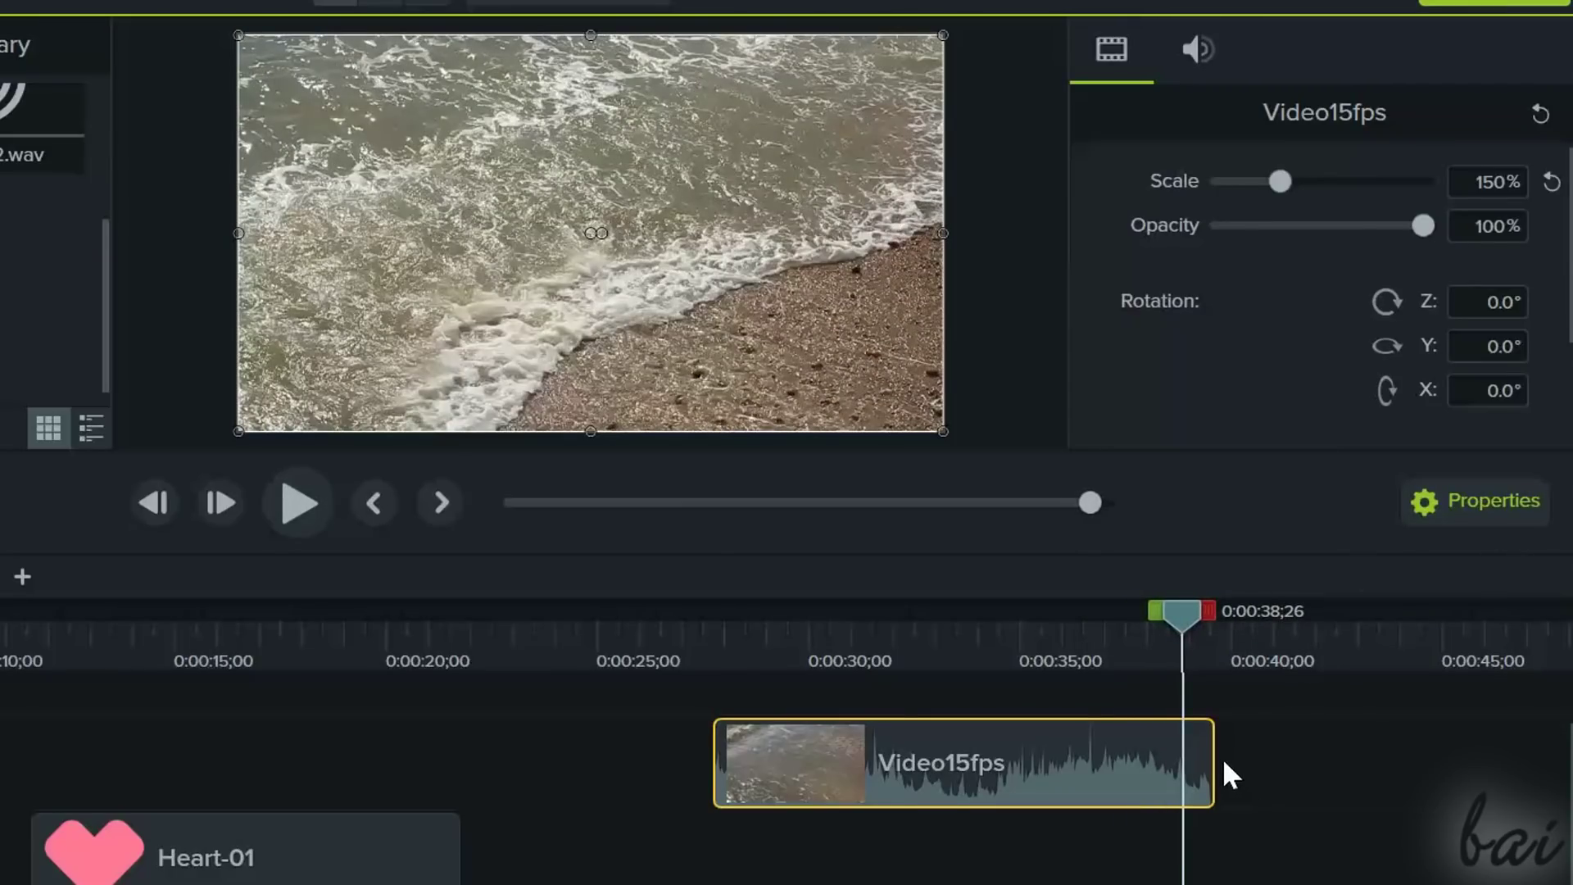
pyautogui.moveTo(1212, 759); pyautogui.dragTo(993, 777)
pyautogui.click(299, 503)
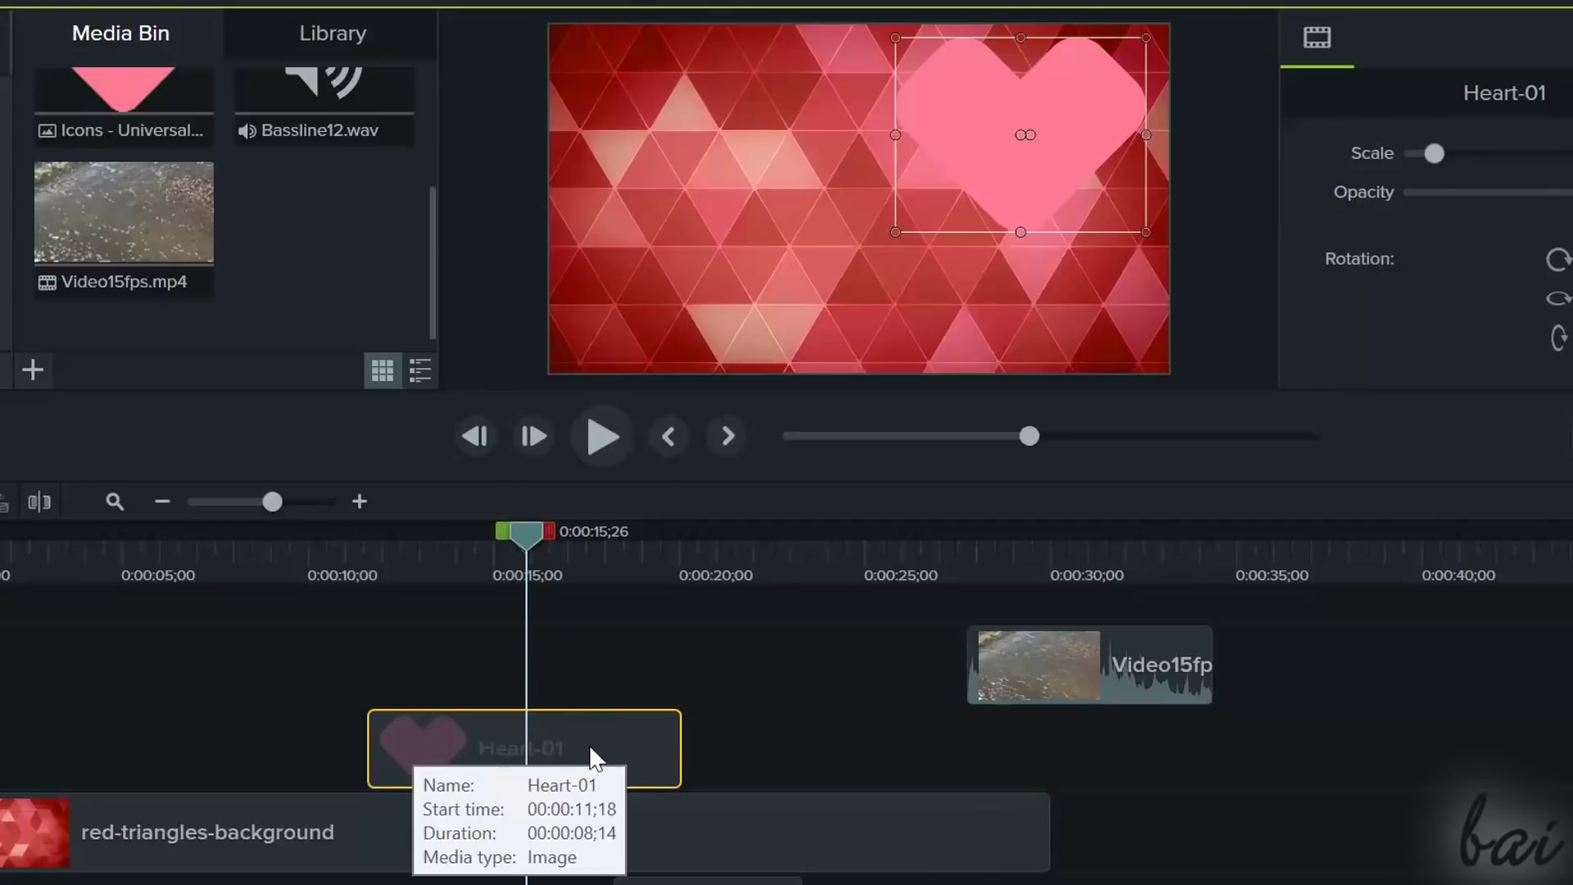
# Copy the Heart-01 clip and paste it on Track 2 after the background clip, at about 0:00:36
pyautogui.rightClick(590, 749)
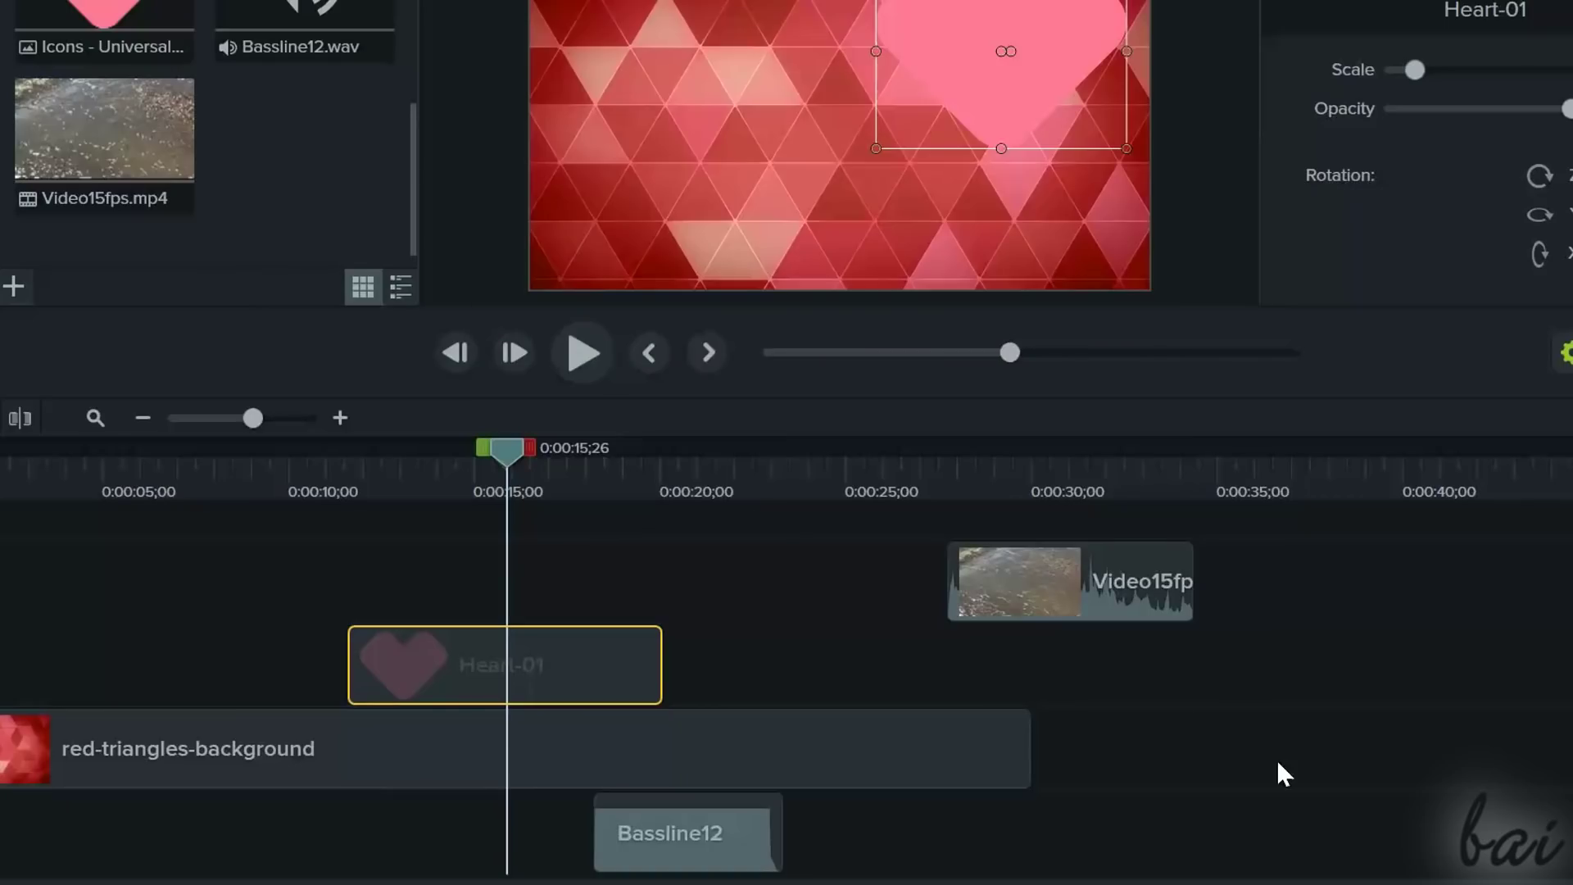
pyautogui.click(1248, 755)
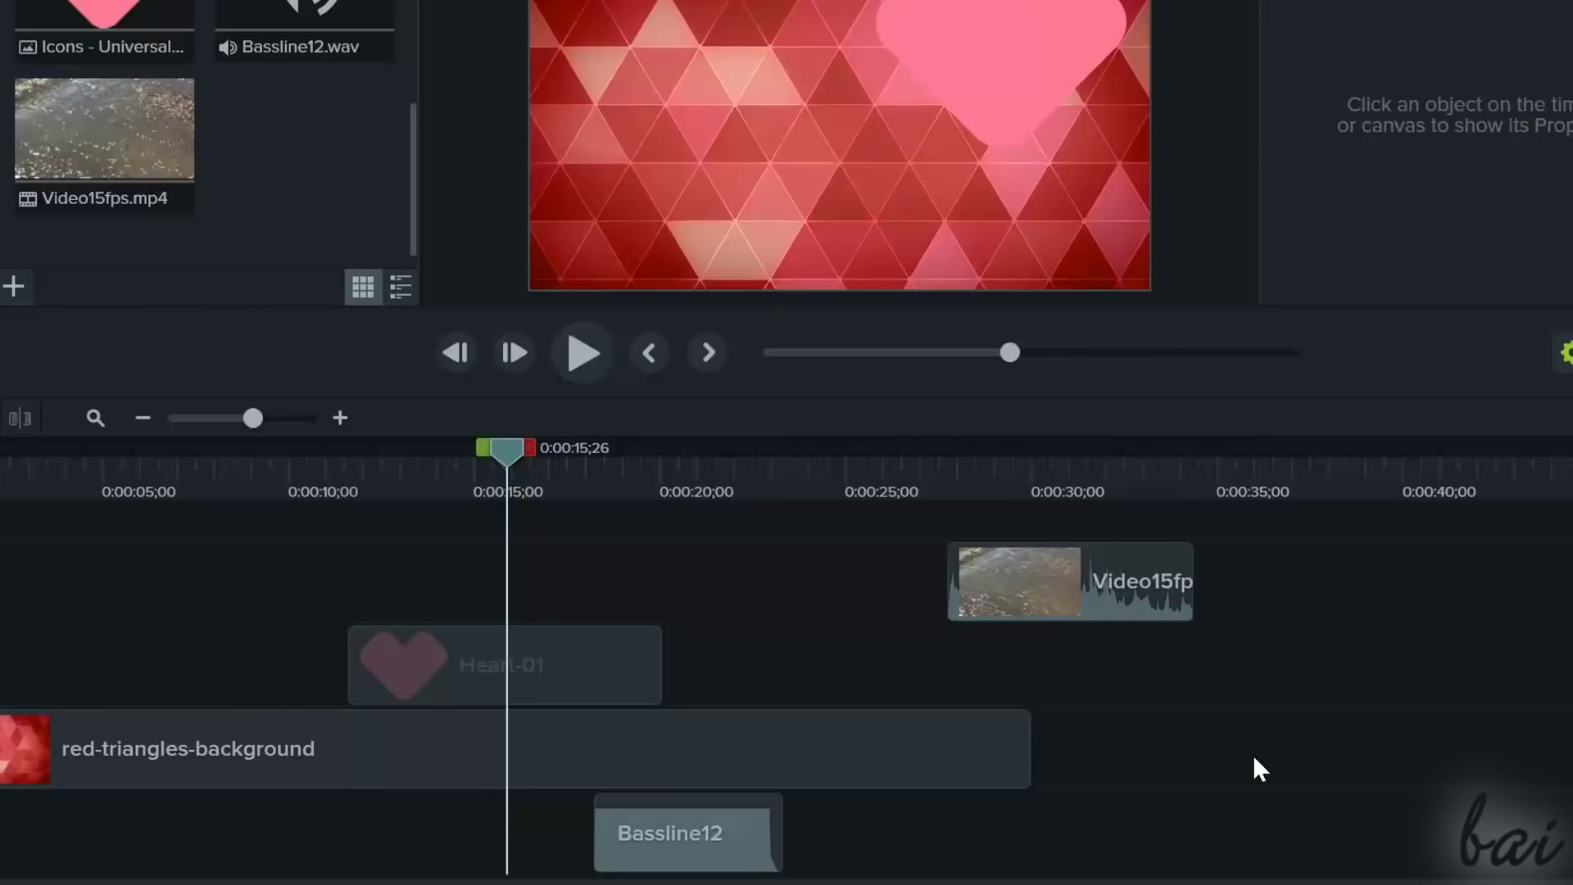
pyautogui.rightClick(1252, 754)
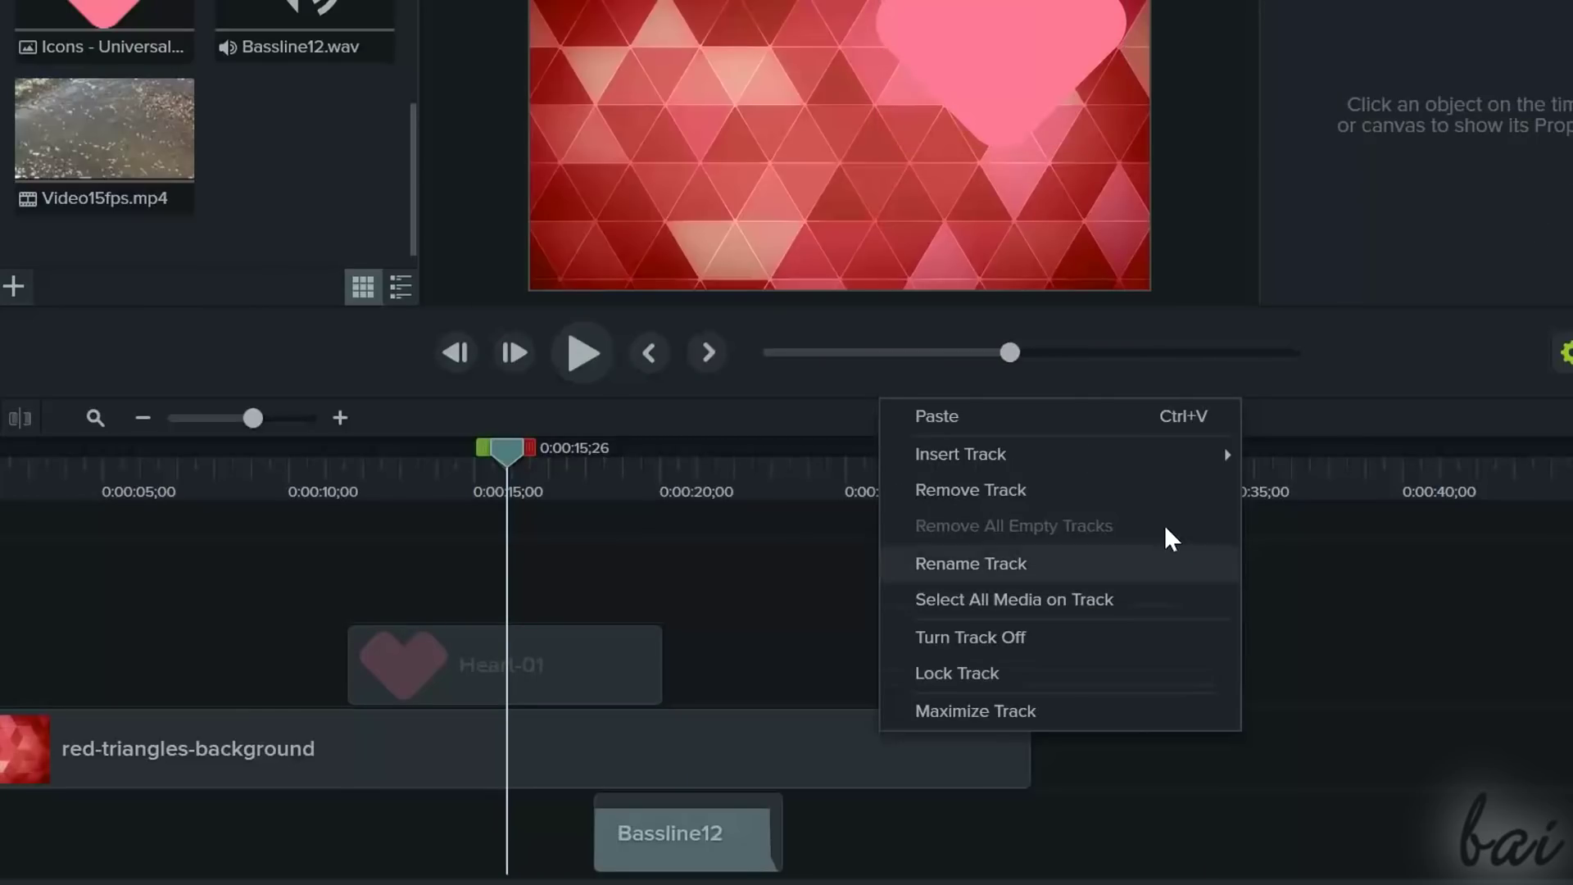
pyautogui.click(1142, 415)
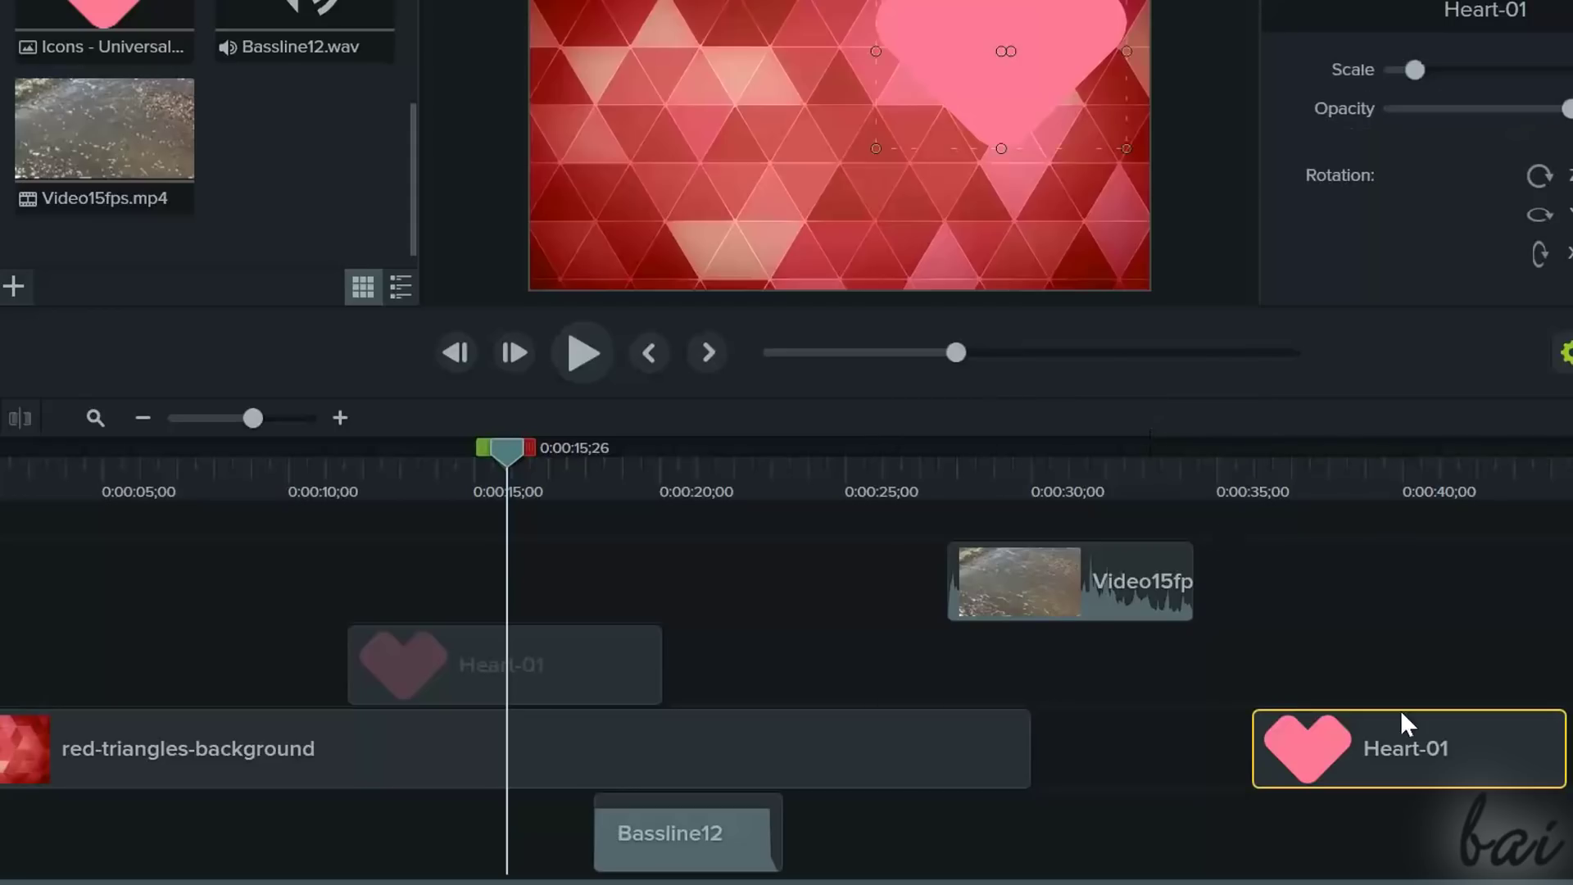
pyautogui.moveTo(1438, 748)
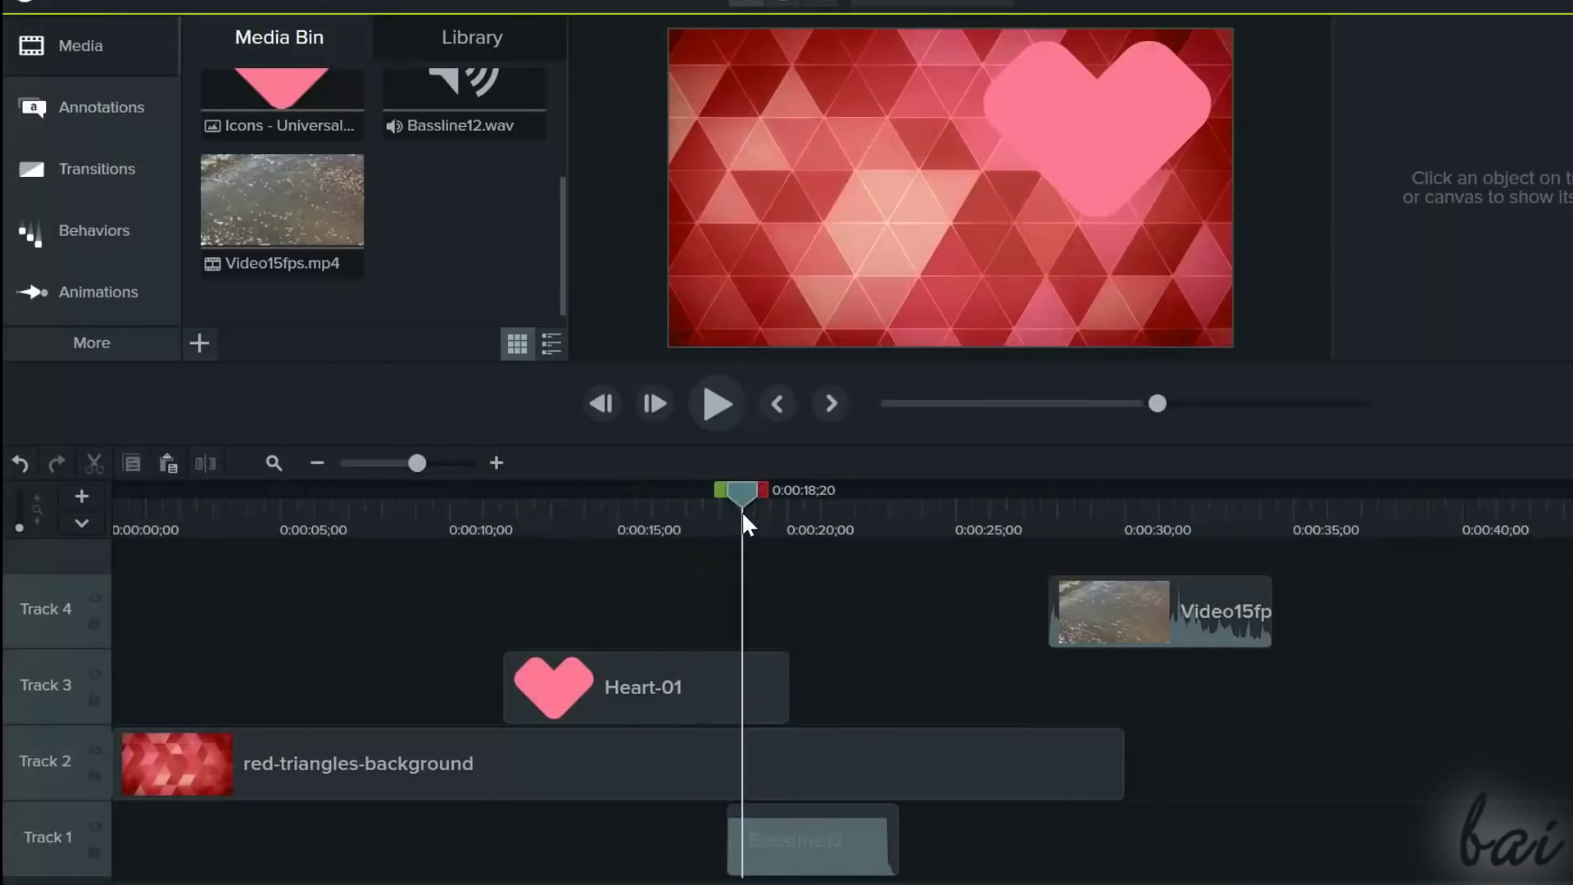
# Split the red-triangles-background clip at 0:00:14;17 and move its second part later on Track 2
pyautogui.moveTo(741, 510); pyautogui.dragTo(647, 562)
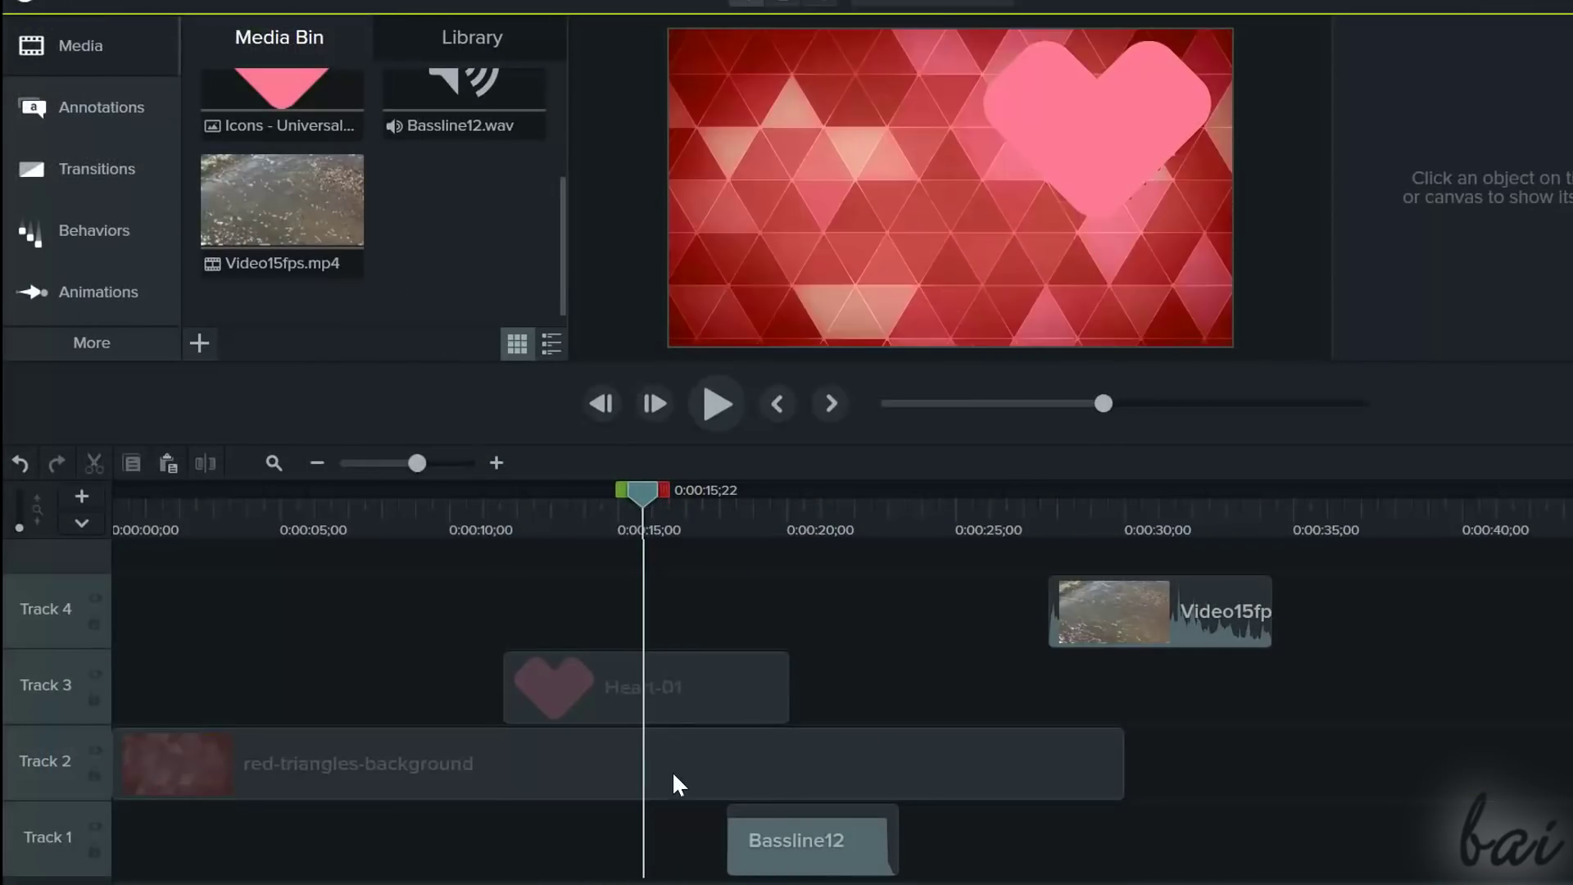
pyautogui.click(673, 772)
pyautogui.moveTo(642, 499); pyautogui.dragTo(603, 491)
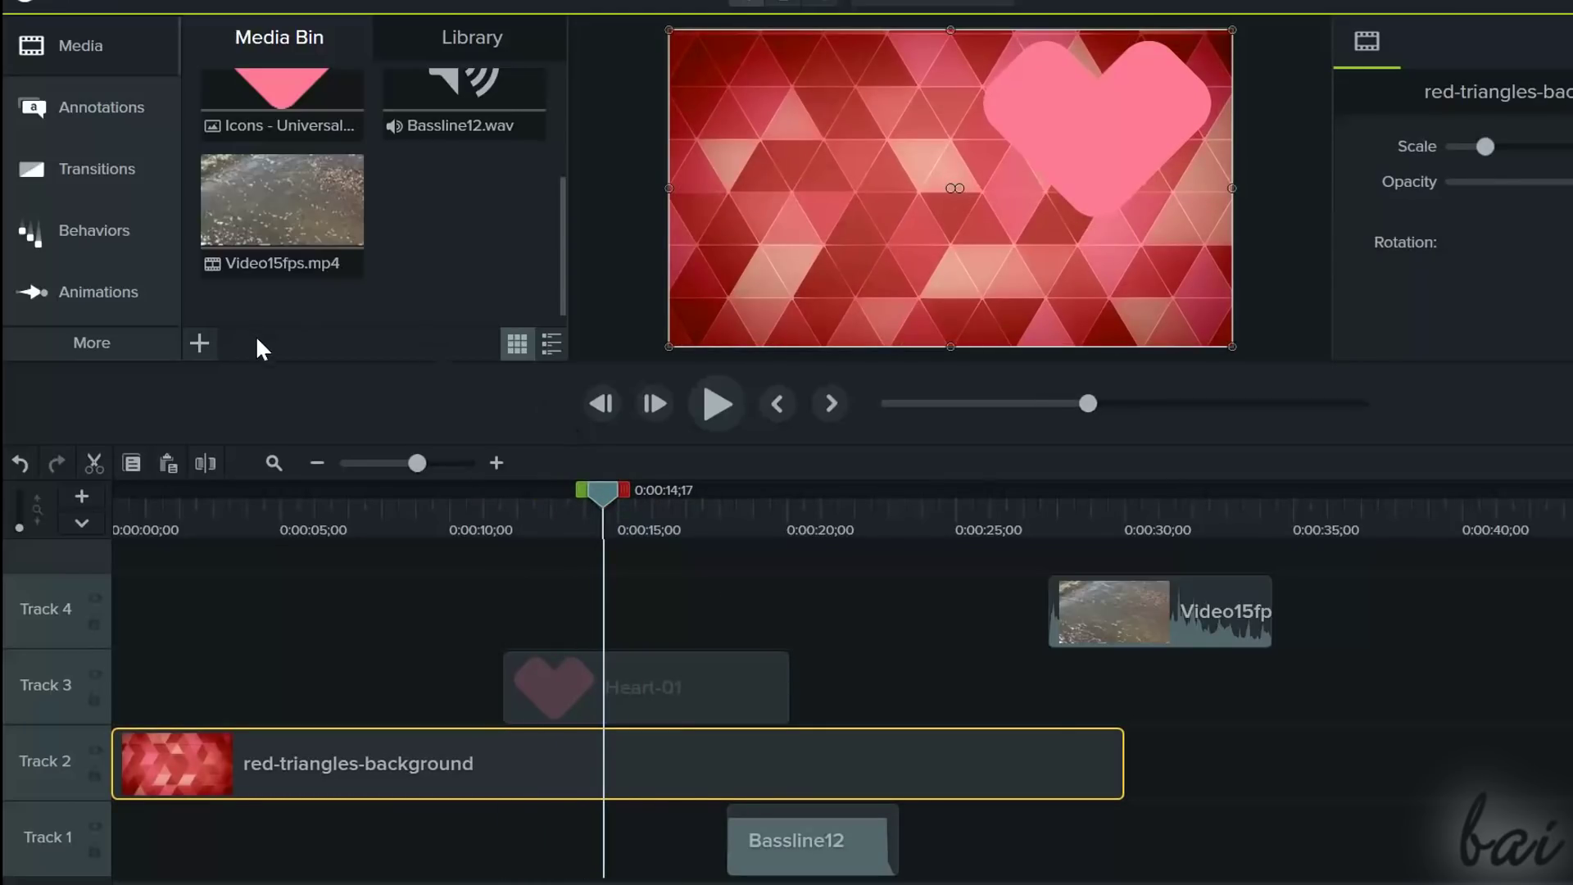
pyautogui.click(205, 464)
pyautogui.moveTo(696, 766); pyautogui.dragTo(741, 749)
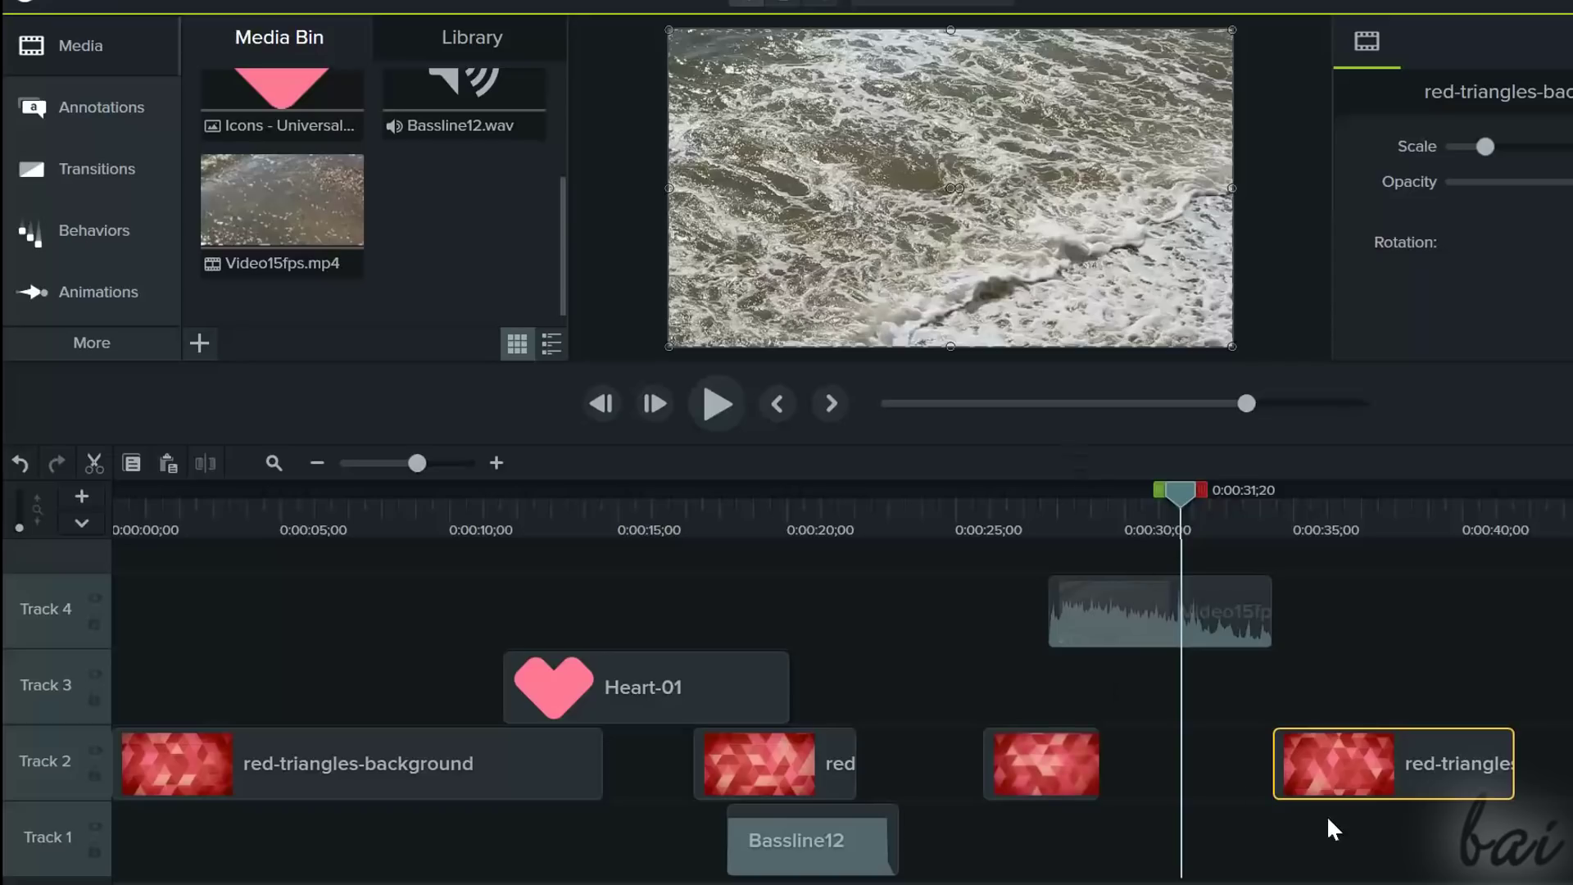
# Undo the latest moves and splits on Track 2 until the red-triangles-background clip is whole again
pyautogui.click(12, 479)
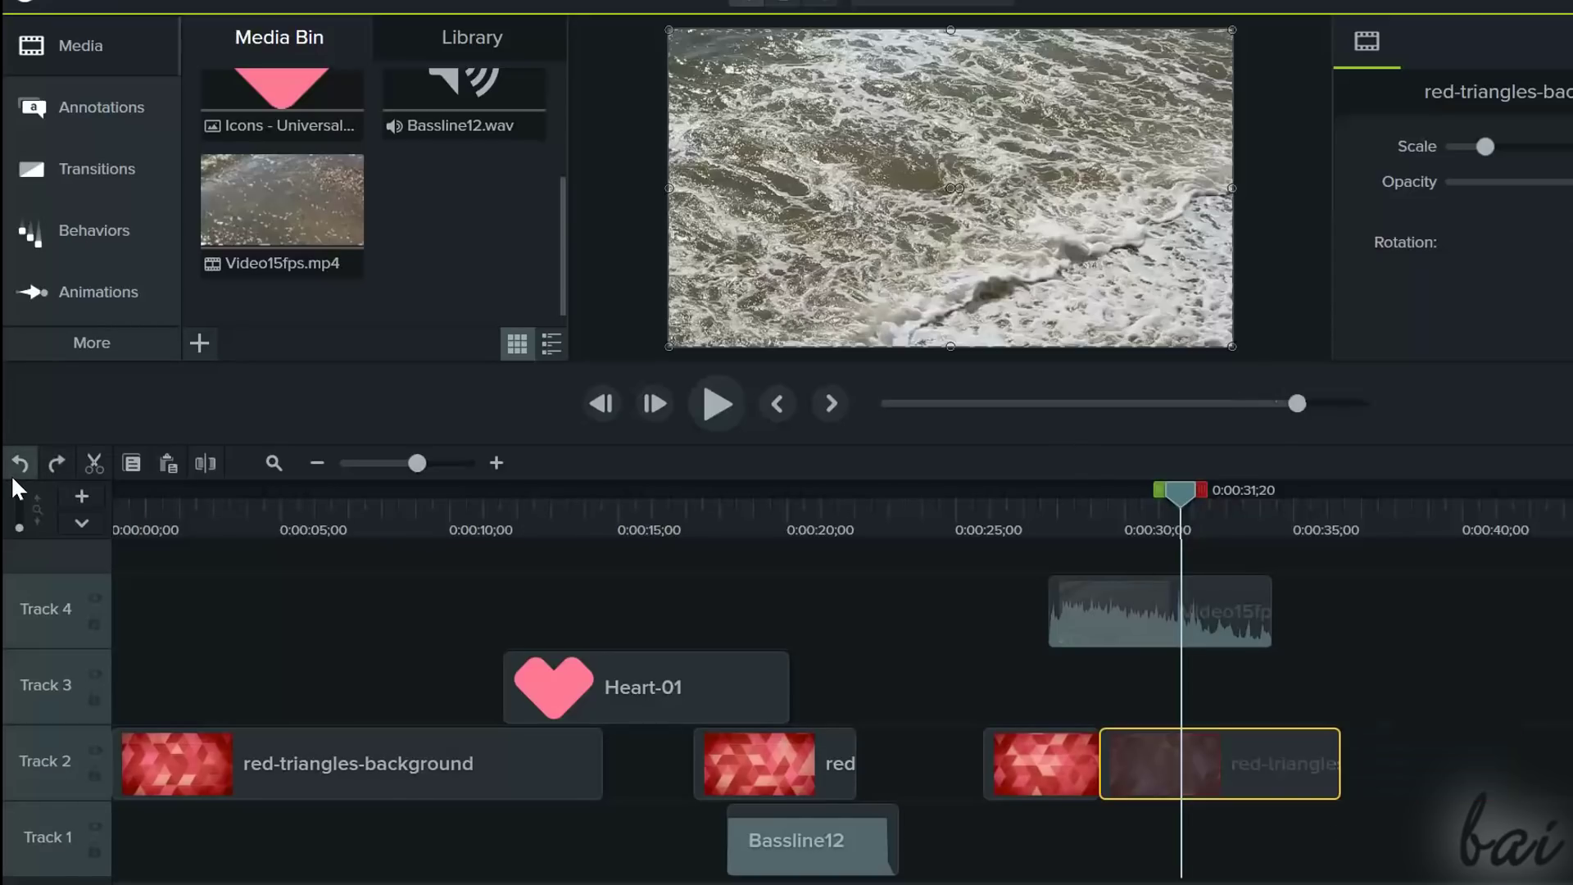
pyautogui.click(13, 479)
pyautogui.click(12, 478)
pyautogui.click(12, 478)
pyautogui.click(12, 478)
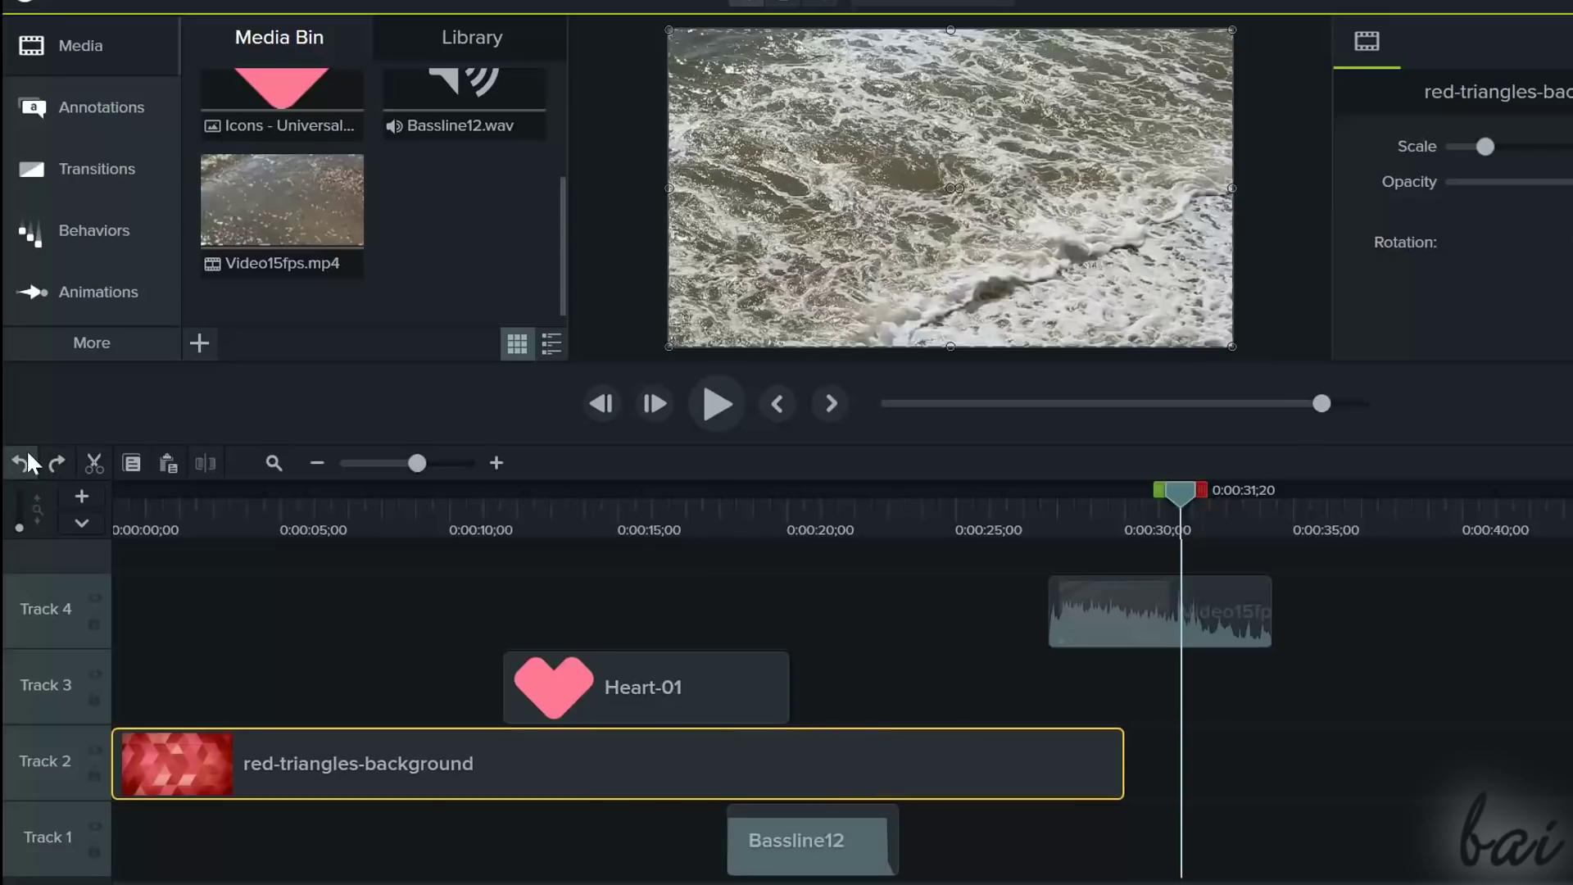
# Redo the undone splits and moves of the red-triangles-background clip on Track 2
pyautogui.click(57, 464)
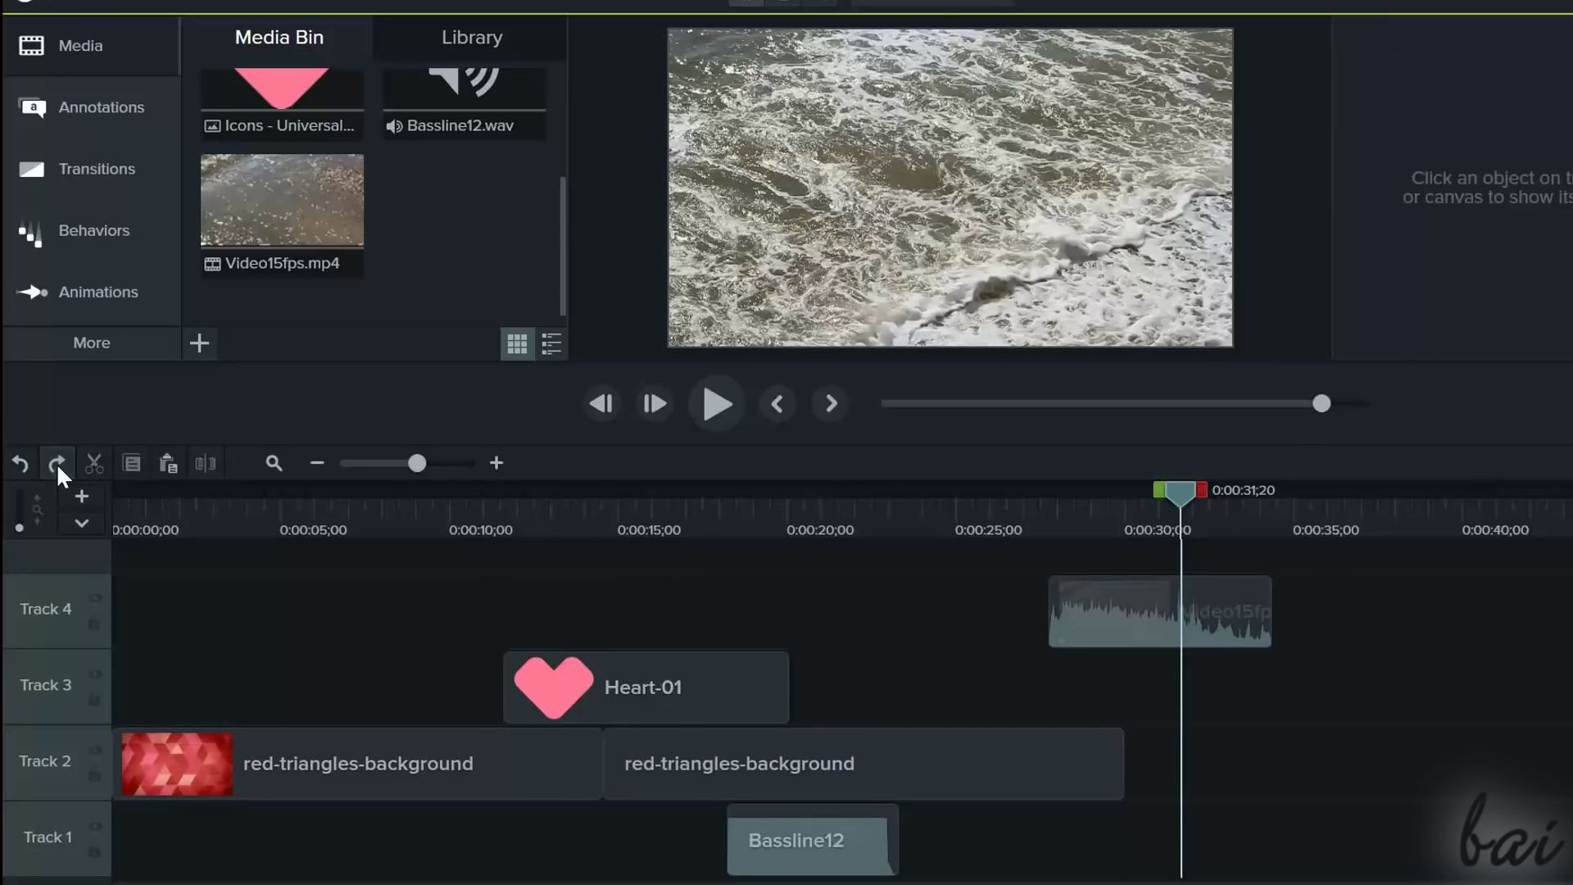
pyautogui.click(57, 463)
pyautogui.click(57, 464)
pyautogui.click(57, 464)
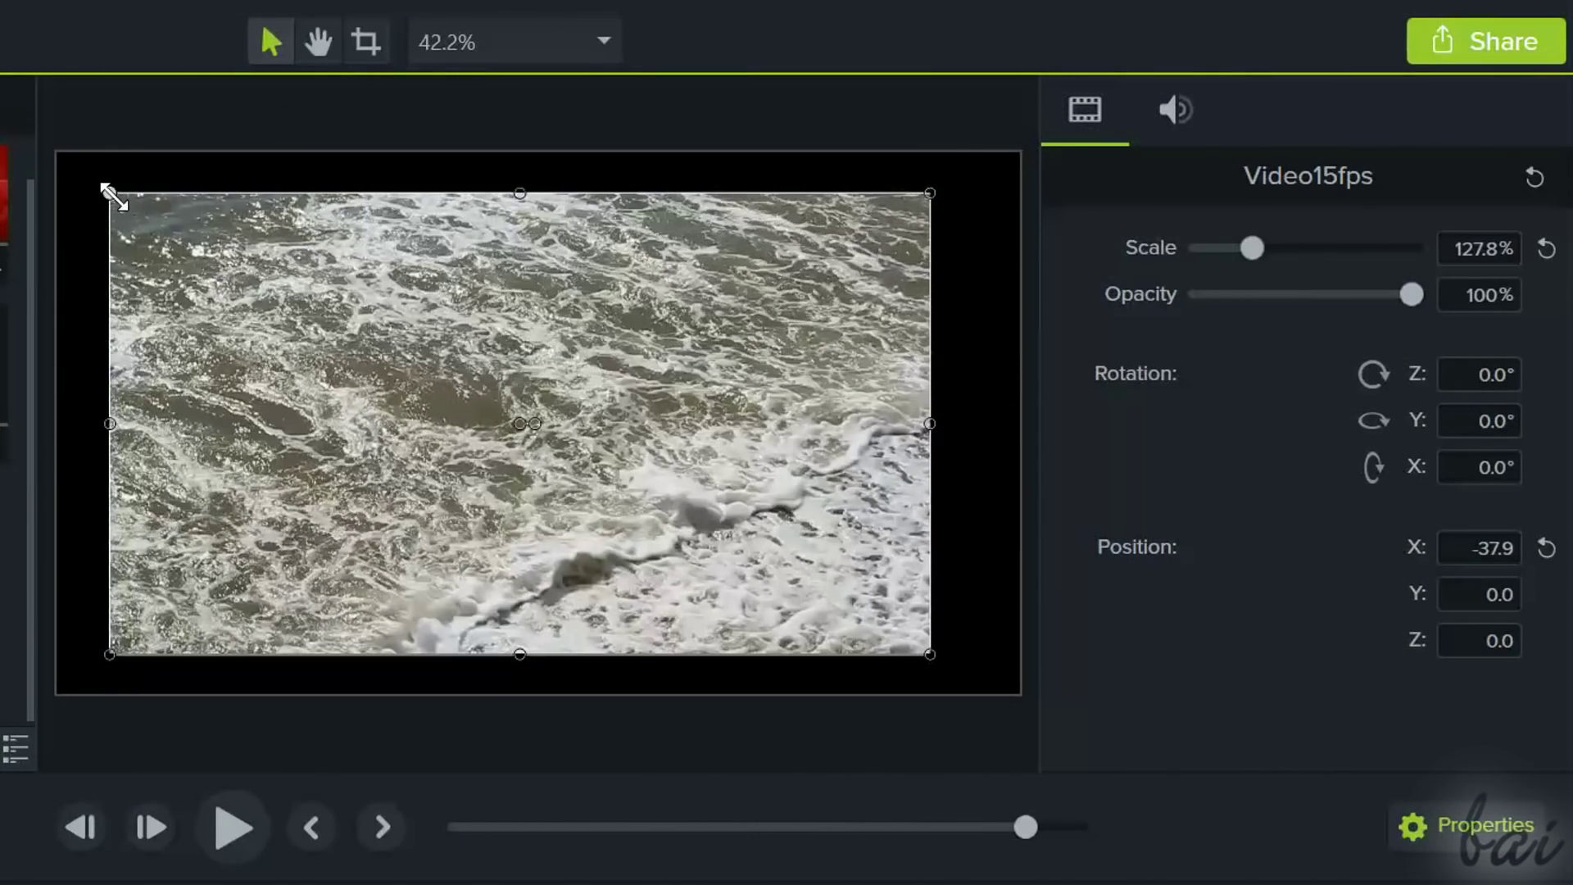
# Shrink the Video15fps clip slightly from its upper-left corner on the canvas and show the clip's properties
pyautogui.moveTo(112, 197); pyautogui.dragTo(137, 236)
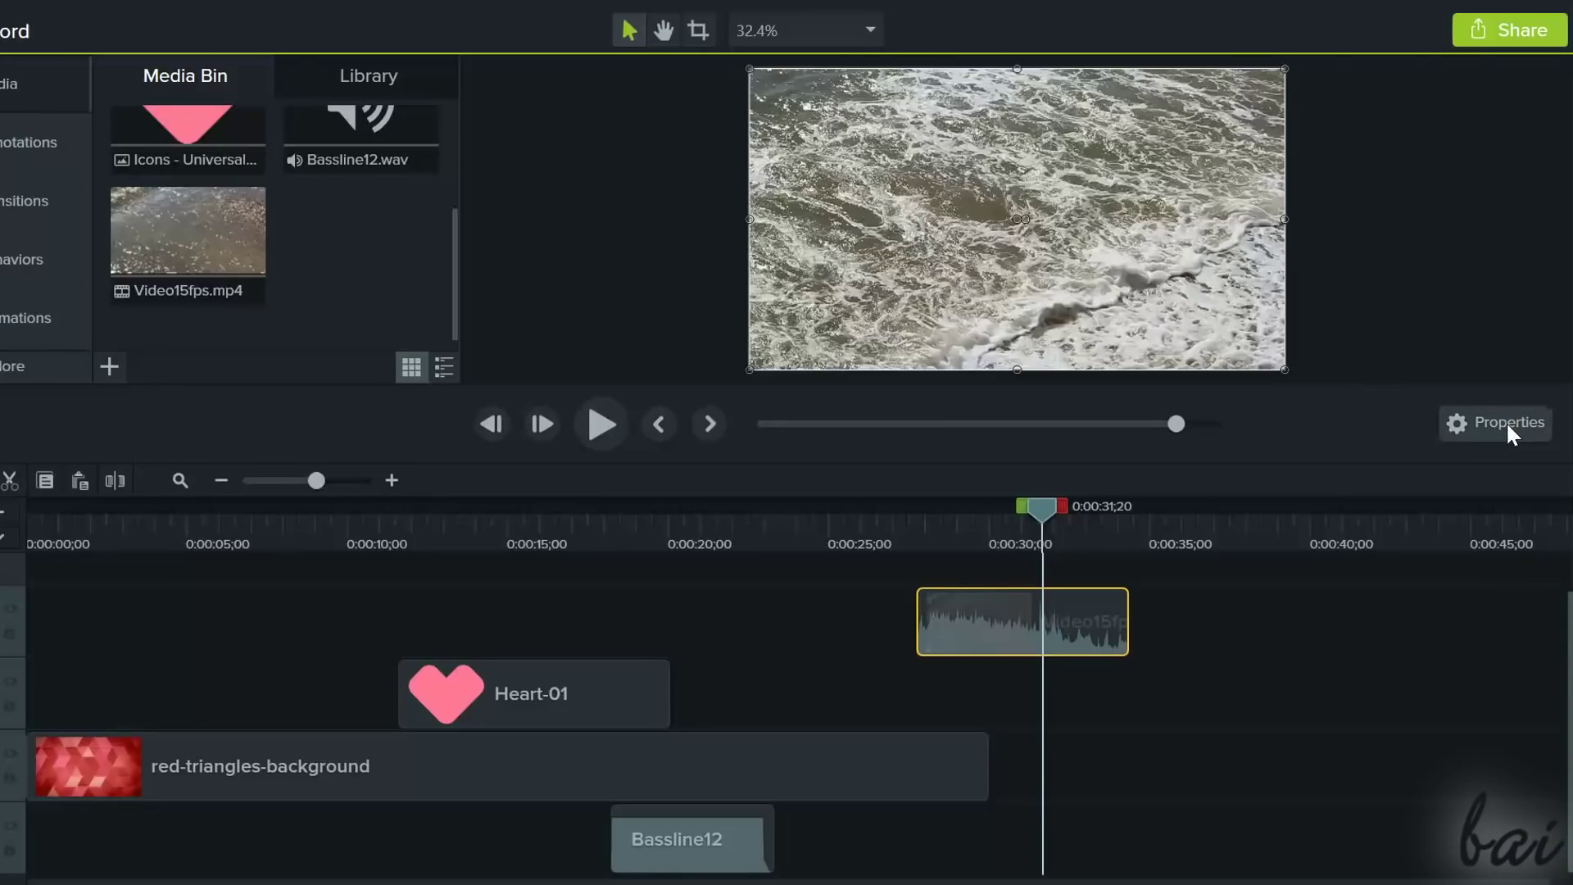
pyautogui.click(1507, 426)
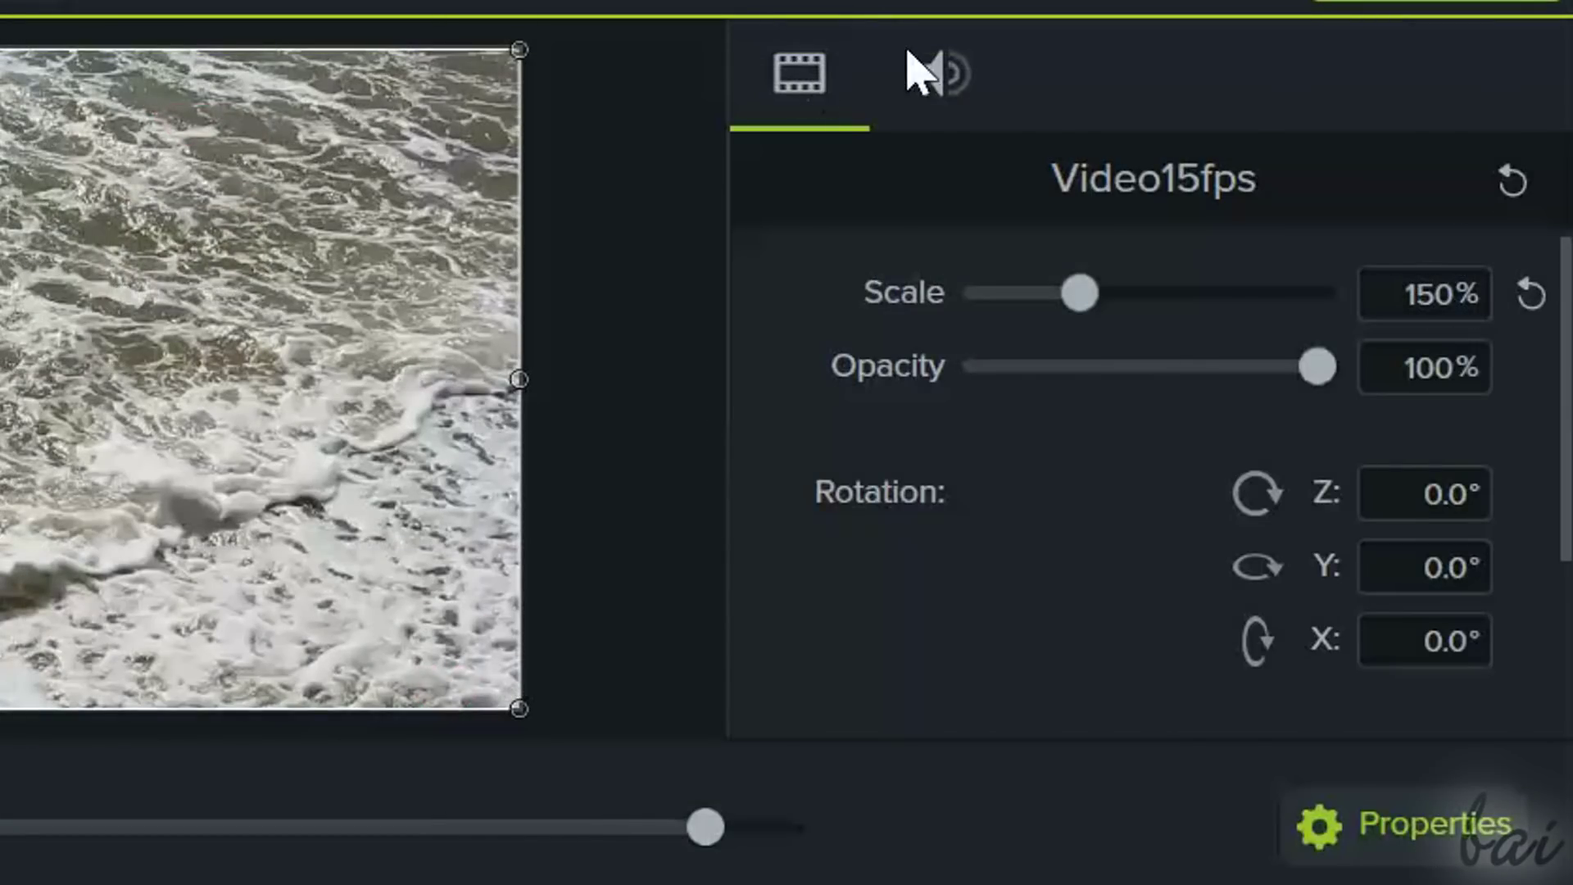
# Examine the visual and audio properties available for the Video15fps clip, including Scale, Opacity, Rotation, Gain and Mix to mono
pyautogui.click(934, 72)
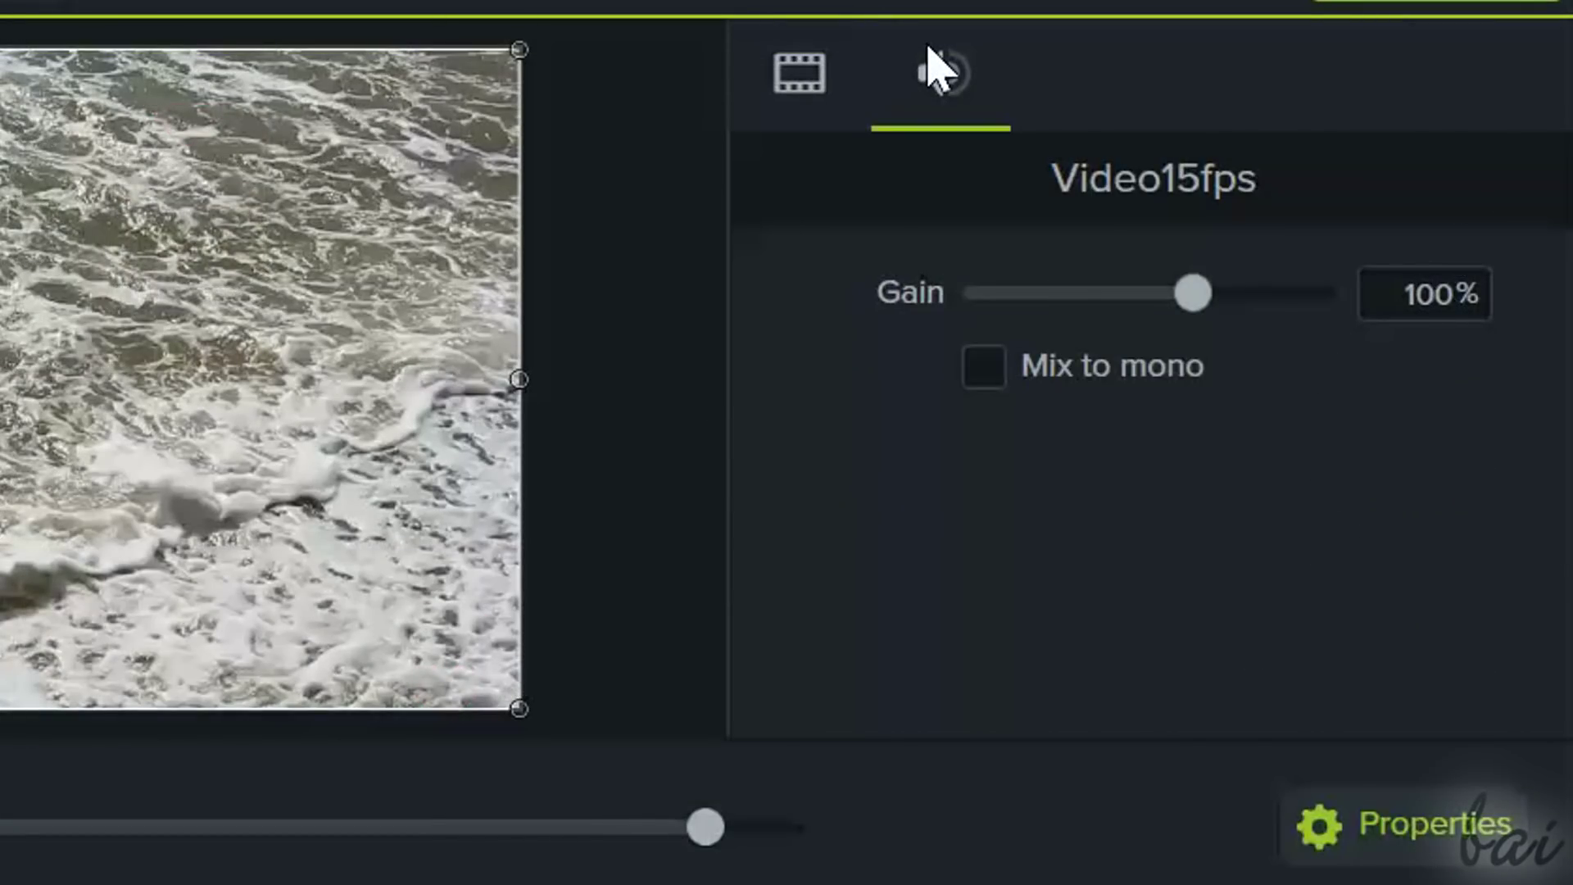
pyautogui.click(799, 82)
pyautogui.click(940, 76)
pyautogui.click(845, 78)
pyautogui.click(966, 94)
pyautogui.click(774, 106)
pyautogui.click(955, 105)
pyautogui.click(783, 103)
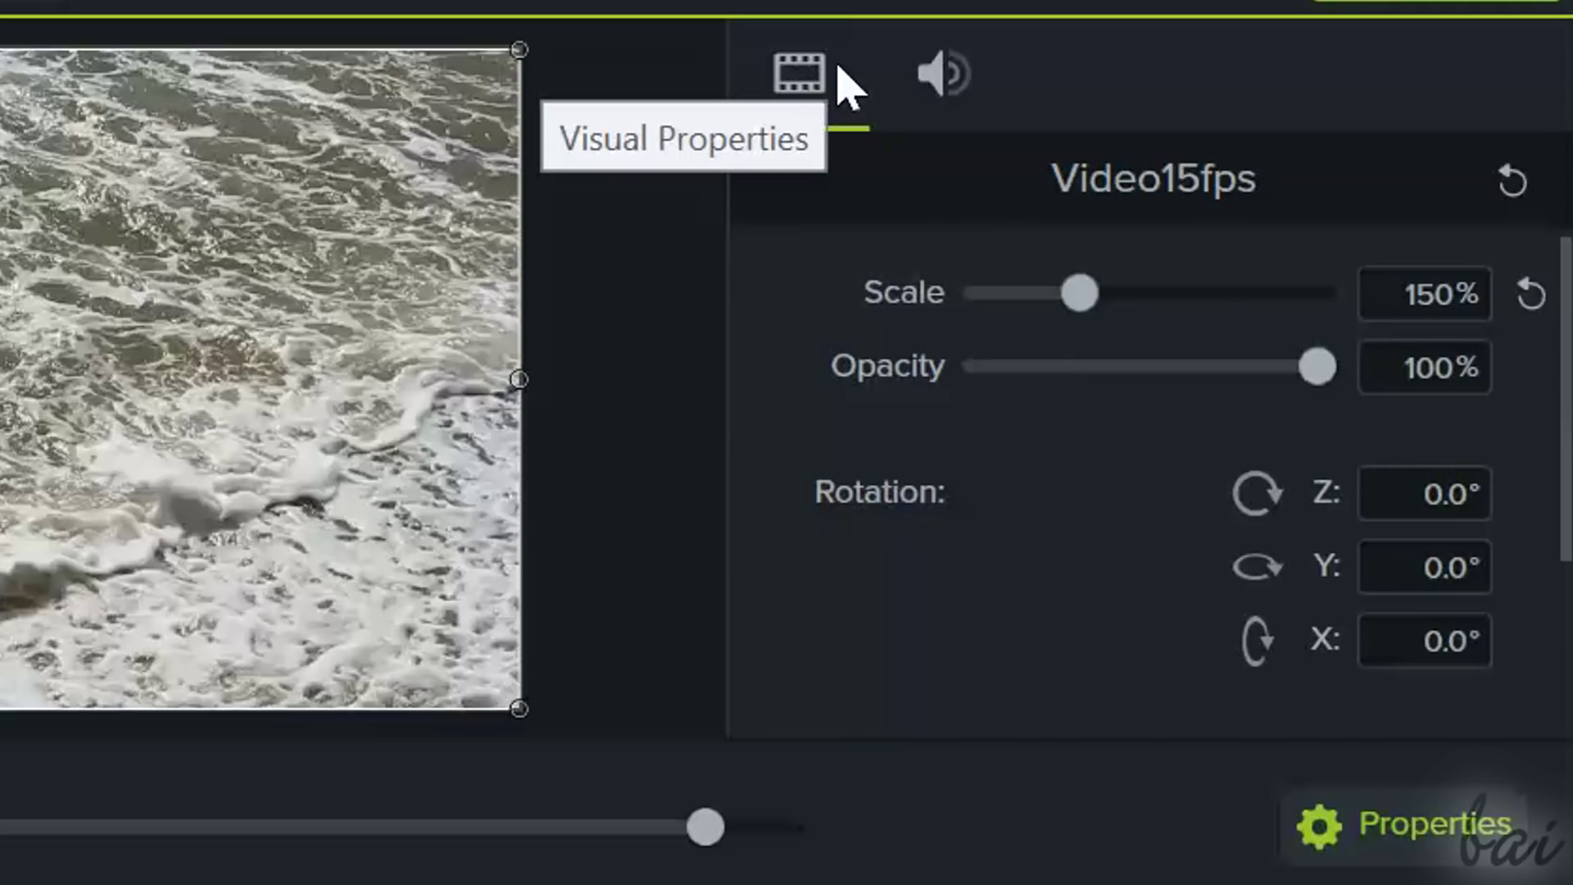
pyautogui.click(944, 78)
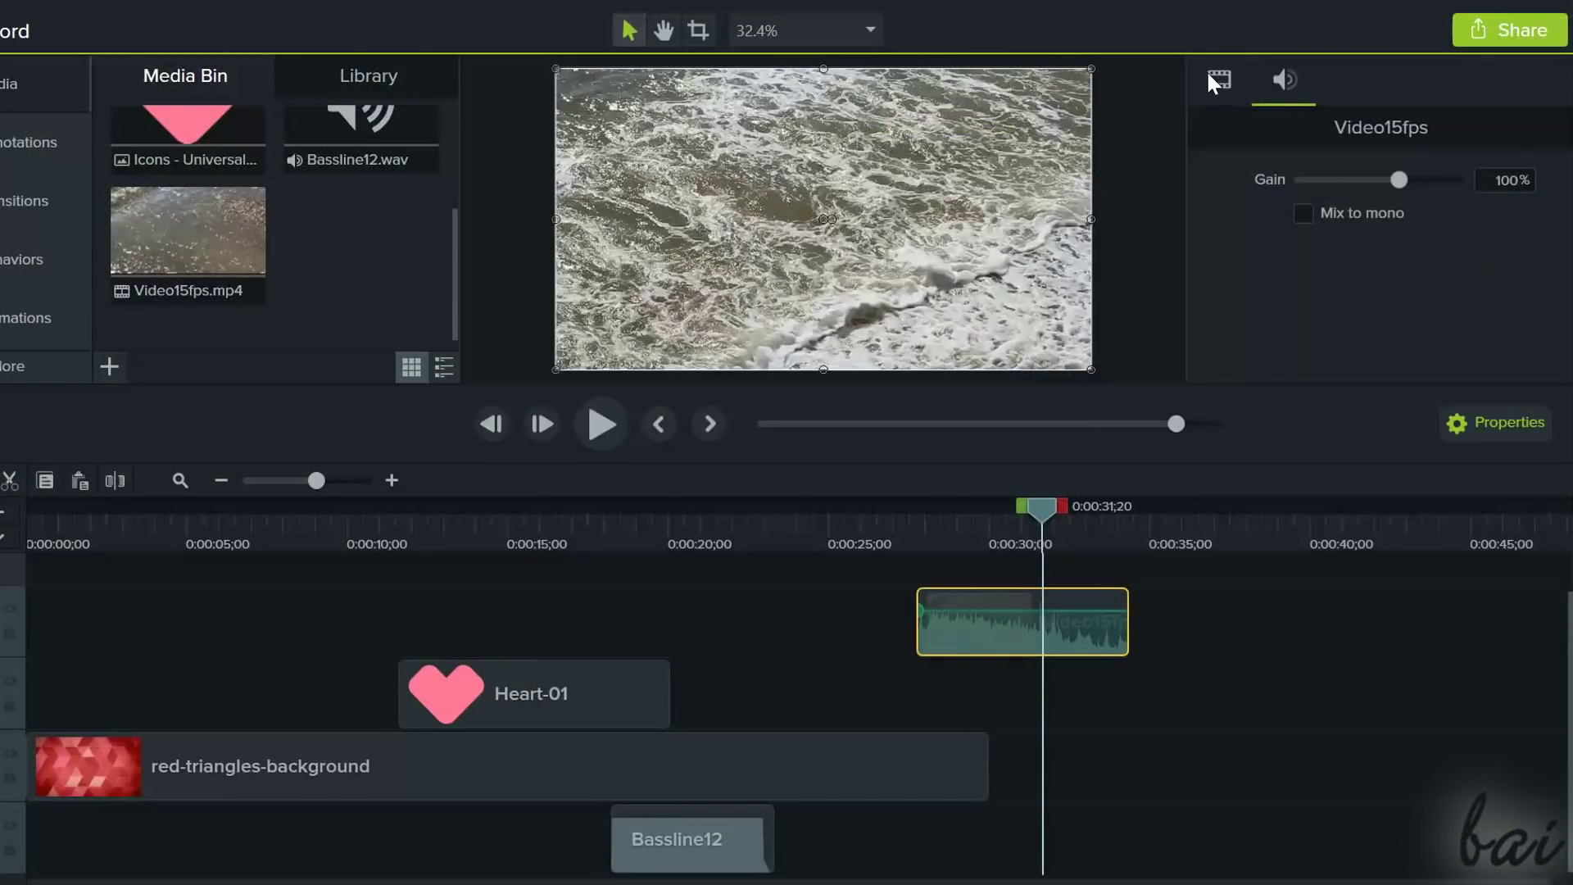
pyautogui.click(799, 74)
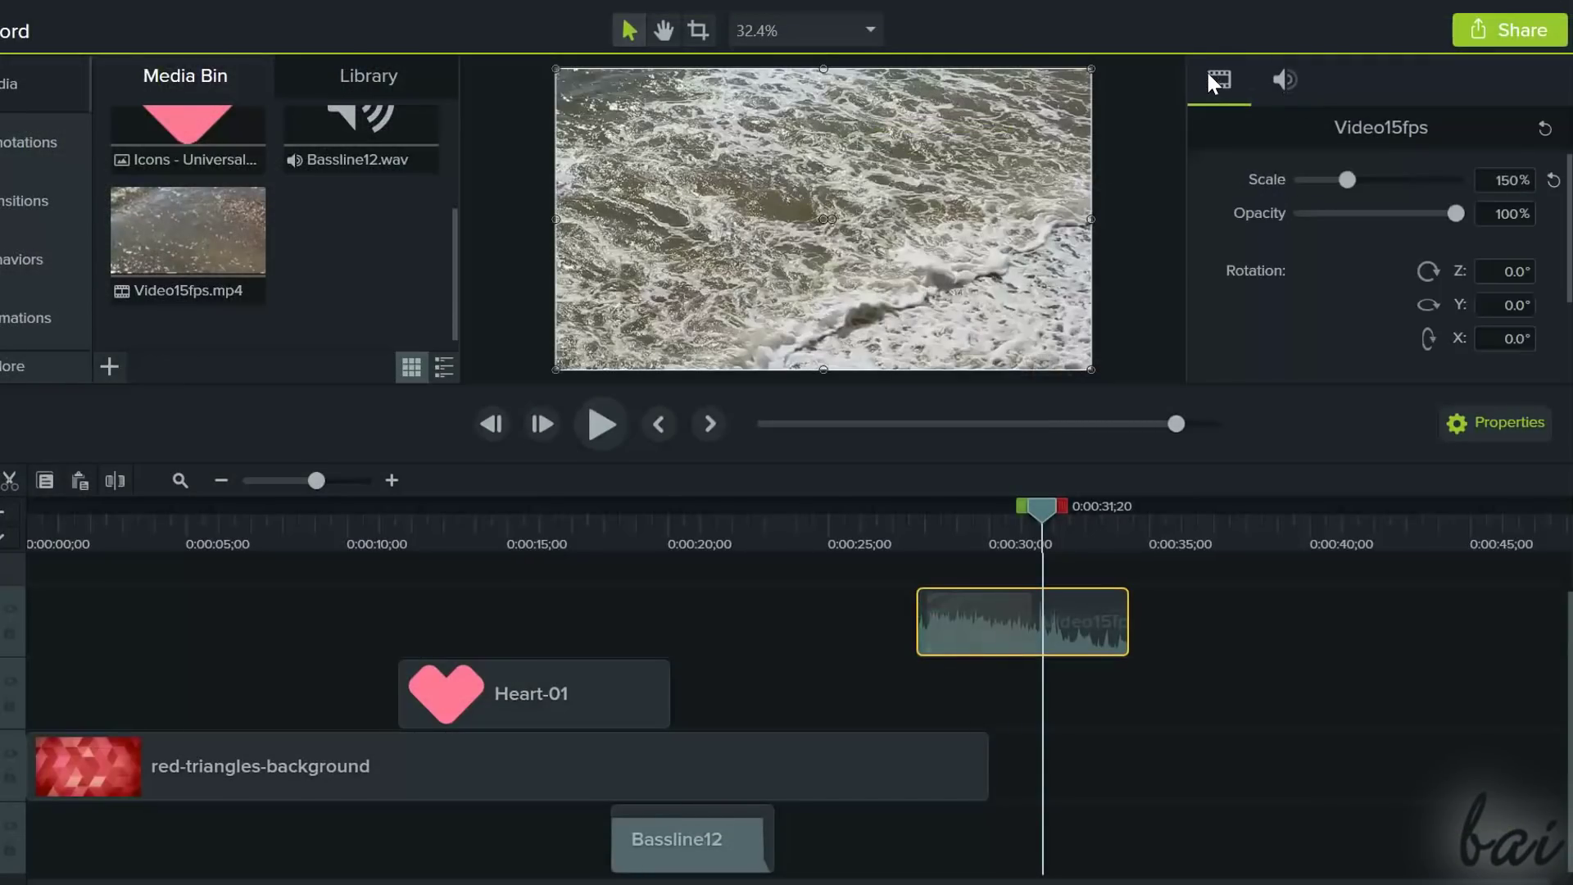
pyautogui.click(1280, 89)
pyautogui.click(1224, 80)
pyautogui.click(572, 708)
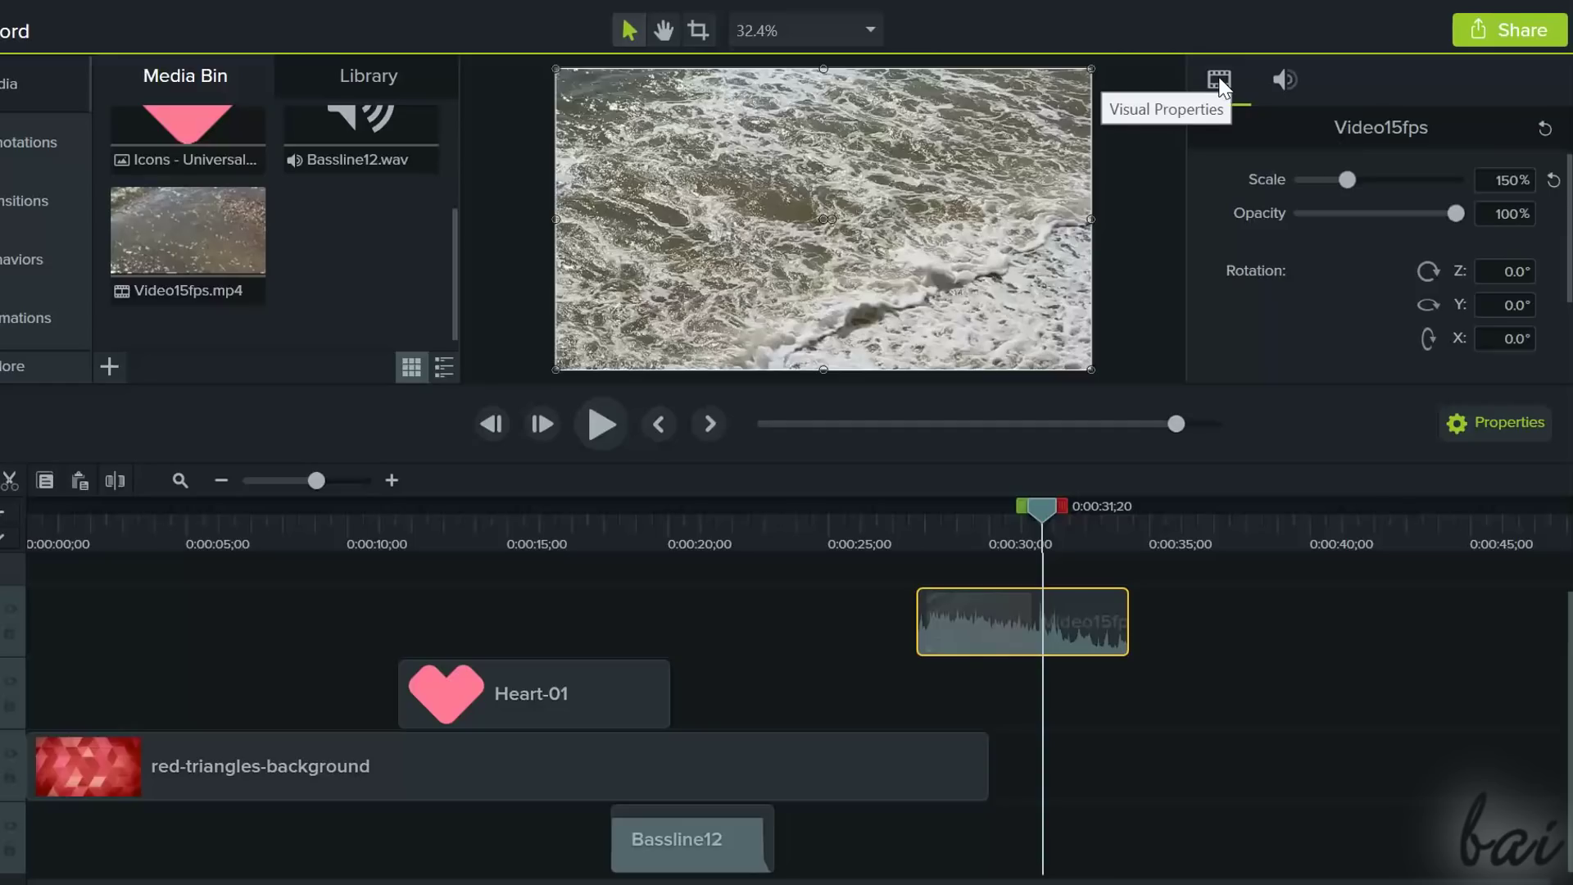
pyautogui.click(1285, 72)
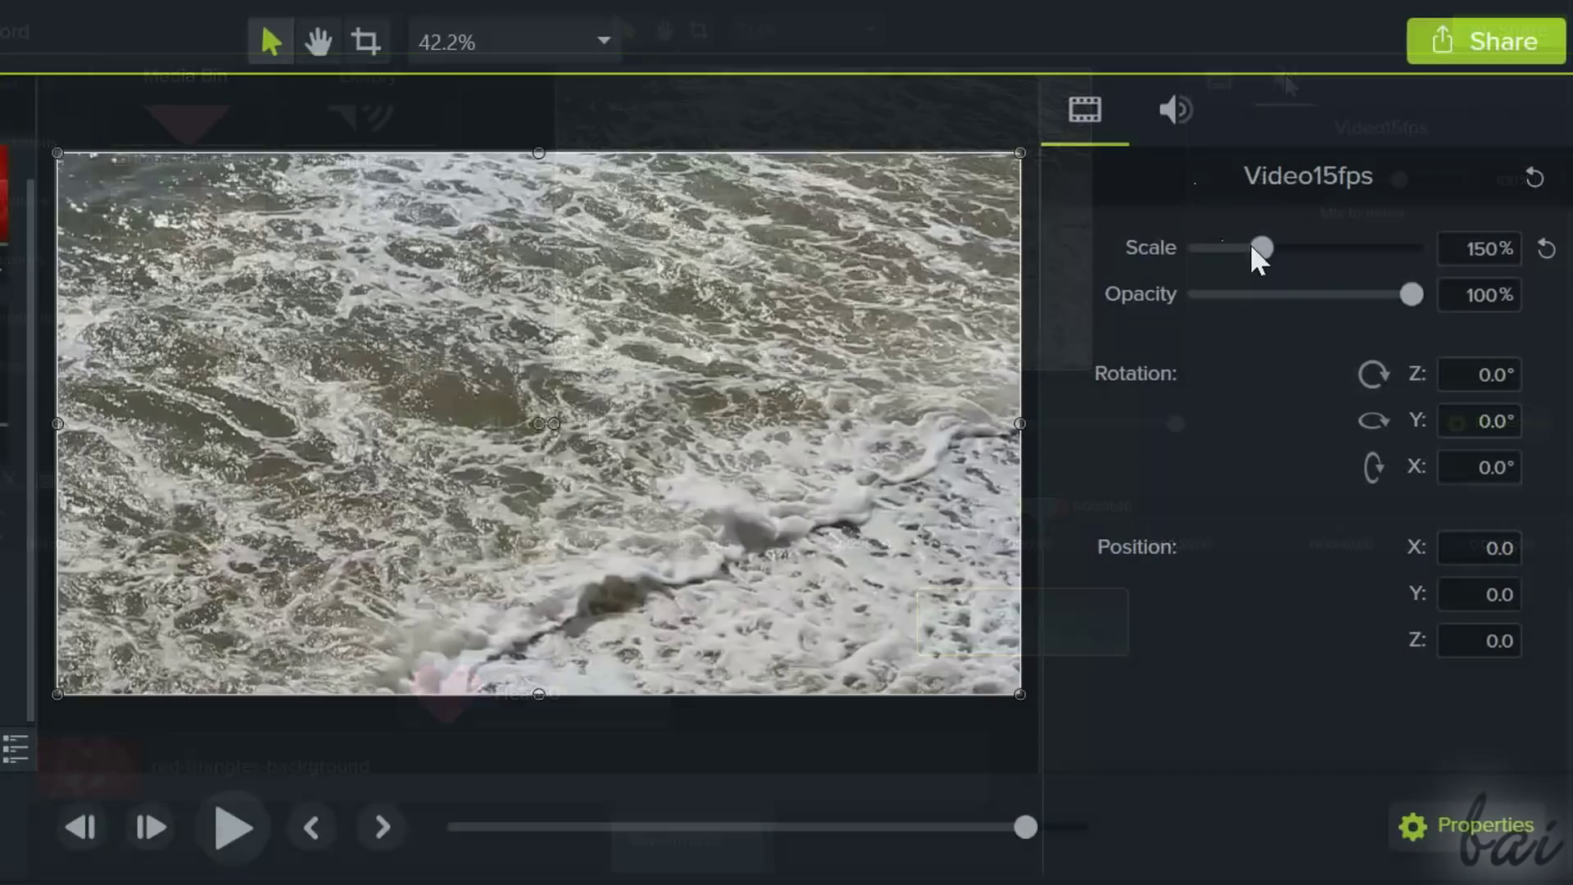
# Scale the Video15fps clip to 127.8% and set its opacity to 100%
pyautogui.moveTo(1250, 242)
pyautogui.mouseDown()
pyautogui.moveTo(1224, 249)
pyautogui.moveTo(1266, 250)
pyautogui.moveTo(1220, 253)
pyautogui.moveTo(1261, 257)
pyautogui.mouseUp()
pyautogui.moveTo(1418, 286); pyautogui.dragTo(1458, 302)
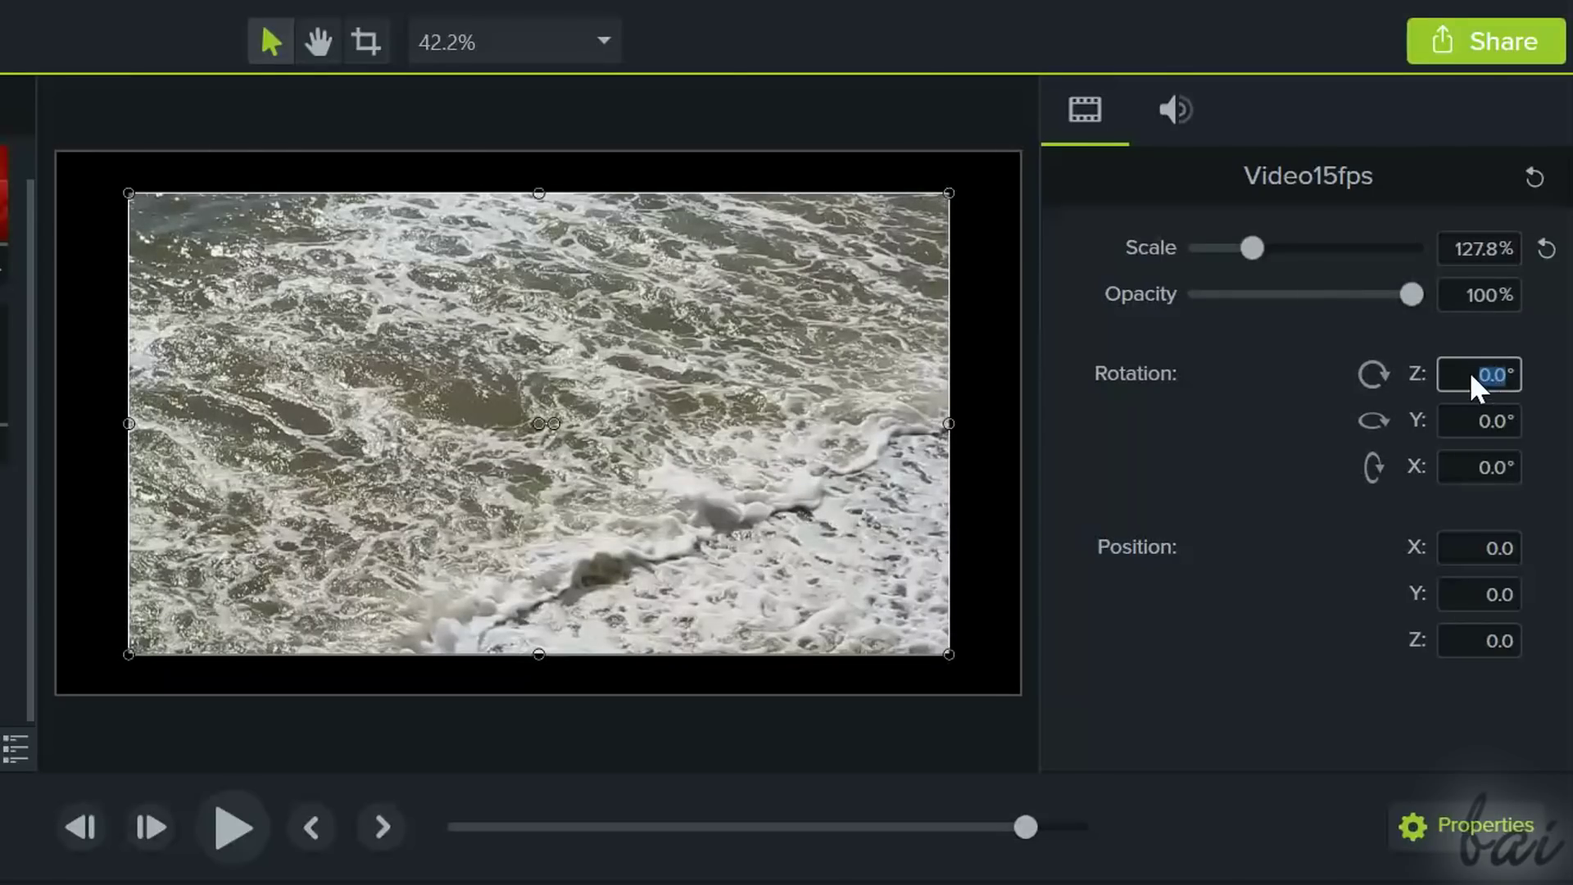
# Try rotating the Video15fps clip slightly about the Z axis in small increments, and reset the rotation
pyautogui.press('Up')
pyautogui.press('Up')
pyautogui.press('Up')
pyautogui.press('Up')
pyautogui.press('Up')
pyautogui.press('Up')
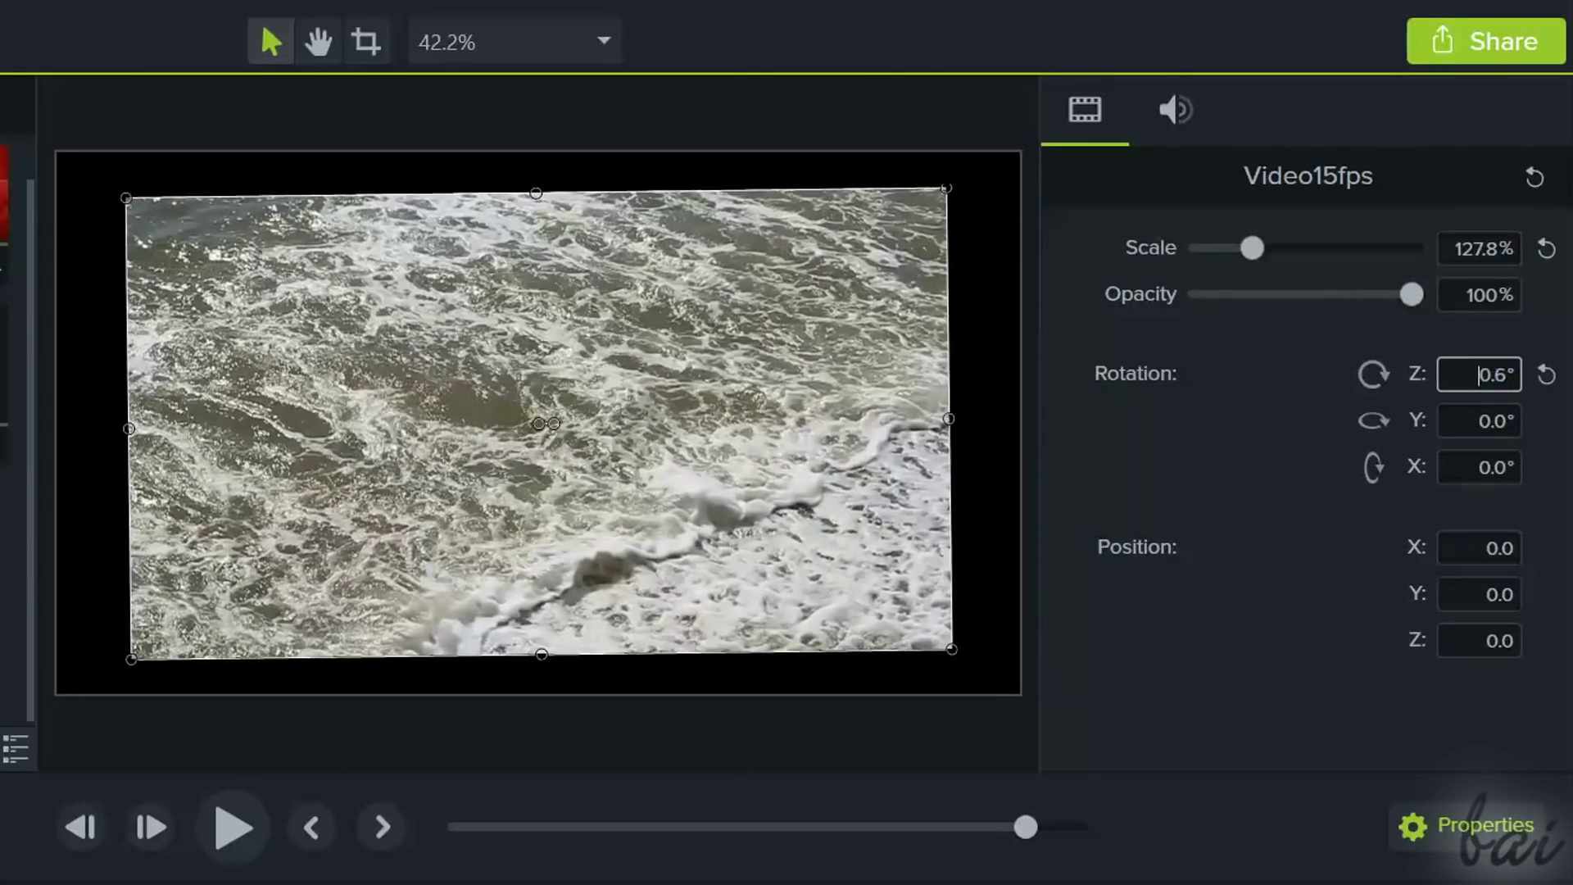
pyautogui.press('Up')
pyautogui.press('Up')
pyautogui.press('Up')
pyautogui.press('Up')
pyautogui.press('Up')
pyautogui.press('Up')
pyautogui.press('Up')
pyautogui.press('Up')
pyautogui.press('Up')
pyautogui.press('Up')
pyautogui.press('Up')
pyautogui.press('Up')
pyautogui.click(1546, 375)
# Try nudging the Video15fps clip's position in small increments, and return its position to 0.0
pyautogui.press('Up')
pyautogui.press('Up')
pyautogui.press('Up')
pyautogui.press('Up')
pyautogui.press('Up')
pyautogui.press('Up')
pyautogui.press('Up')
pyautogui.press('Up')
pyautogui.press('Up')
pyautogui.press('Up')
pyautogui.press('Up')
pyautogui.press('Up')
pyautogui.press('Up')
pyautogui.press('Up')
pyautogui.press('Up')
pyautogui.press('Up')
pyautogui.press('Up')
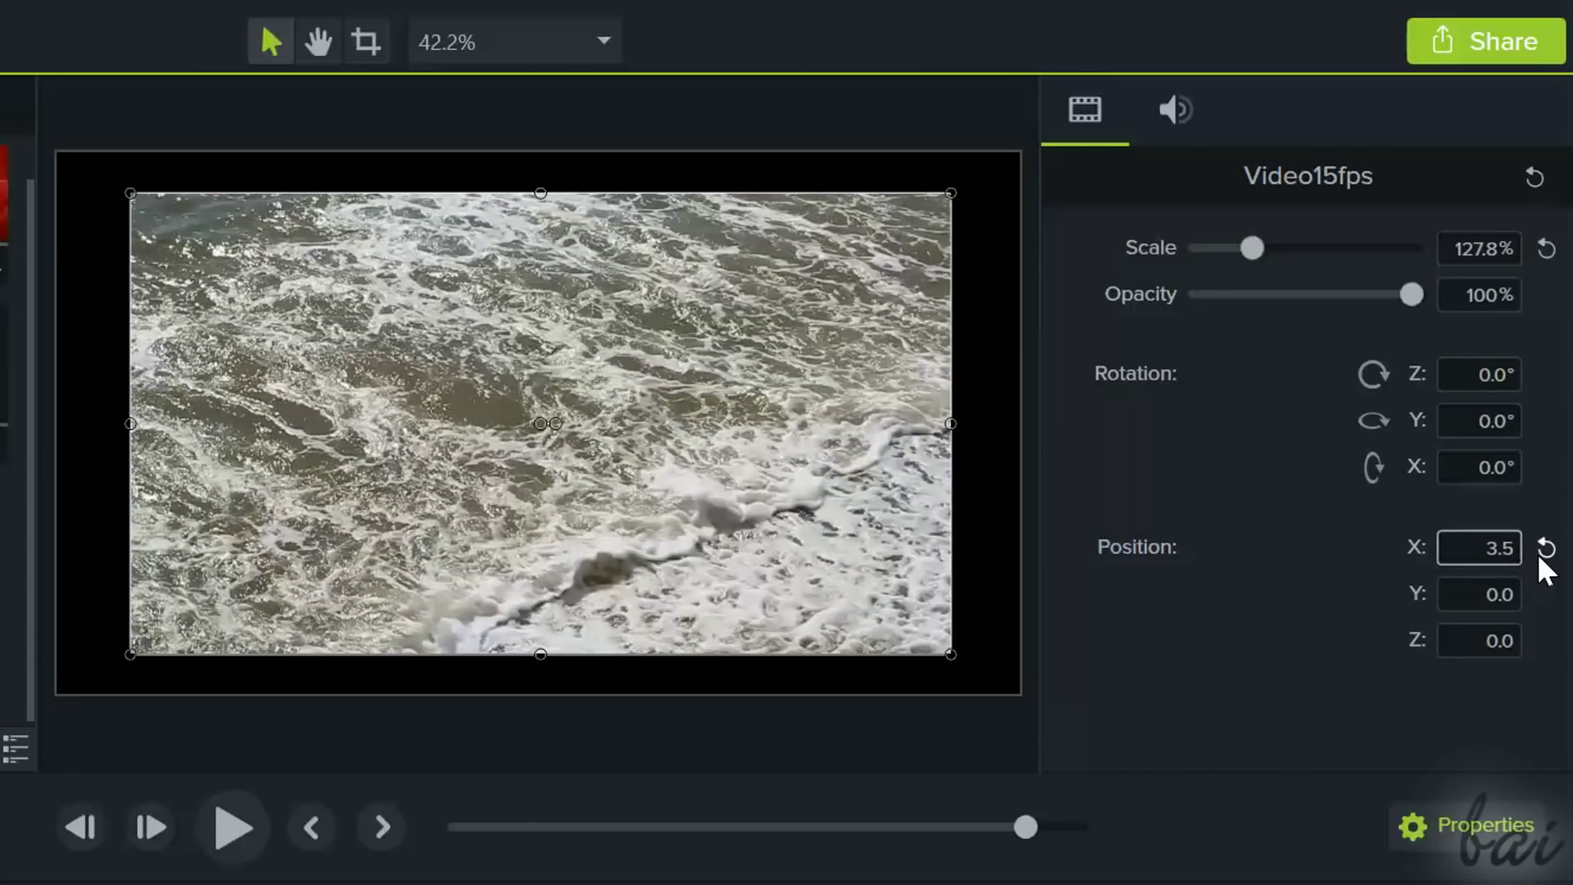
pyautogui.press('Down')
pyautogui.press('Down')
pyautogui.press('Down')
pyautogui.press('Down')
pyautogui.press('Down')
pyautogui.press('Down')
pyautogui.press('Down')
pyautogui.press('Down')
pyautogui.press('Down')
pyautogui.press('Down')
pyautogui.press('Down')
pyautogui.press('Down')
pyautogui.press('Down')
pyautogui.press('Down')
pyautogui.press('Down')
pyautogui.press('Down')
pyautogui.press('Down')
pyautogui.press('Down')
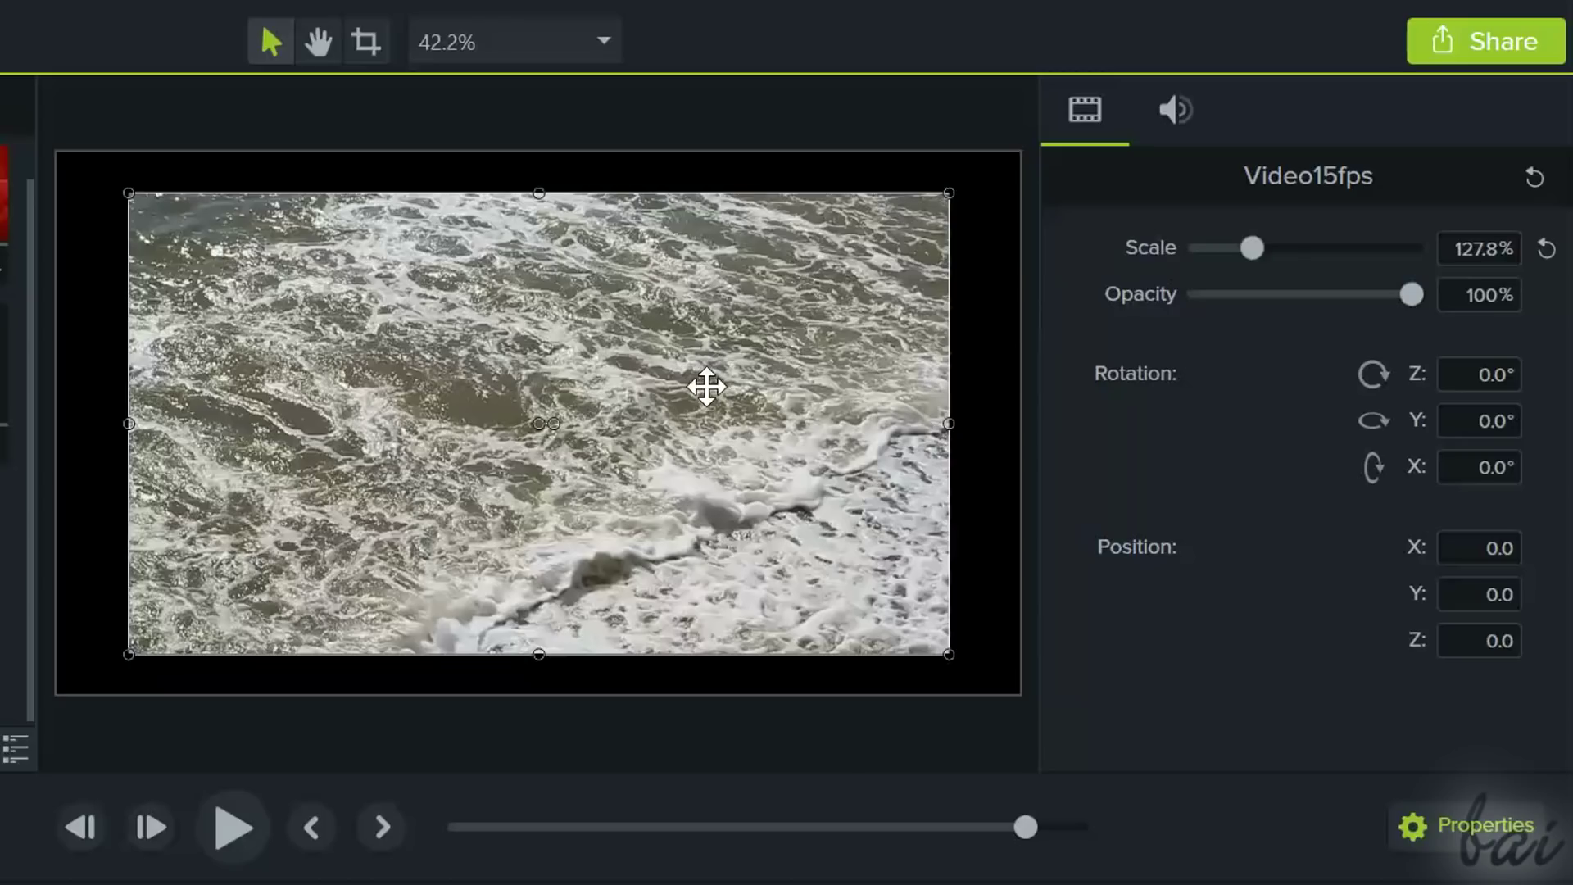
# Move, resize and rotate the Video15fps clip directly on the canvas to about 123.9% scale and -8.6° Z rotation
pyautogui.moveTo(536, 421)
pyautogui.mouseDown()
pyautogui.moveTo(562, 376)
pyautogui.moveTo(516, 411)
pyautogui.moveTo(537, 422)
pyautogui.moveTo(516, 419)
pyautogui.mouseUp()
pyautogui.moveTo(110, 423); pyautogui.dragTo(136, 430)
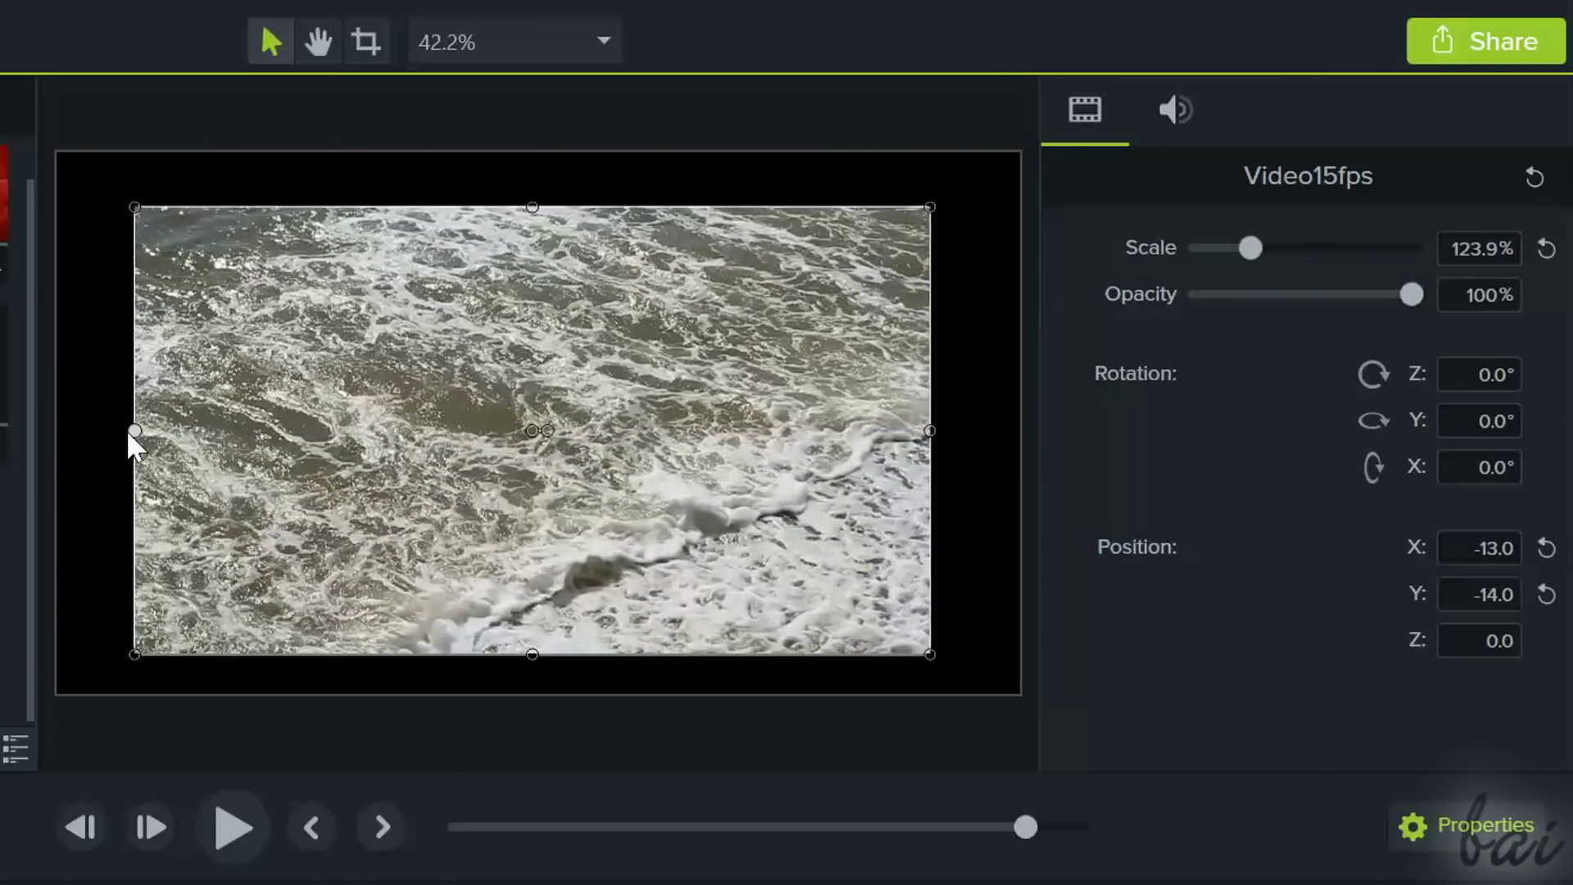
pyautogui.moveTo(429, 417); pyautogui.dragTo(122, 374)
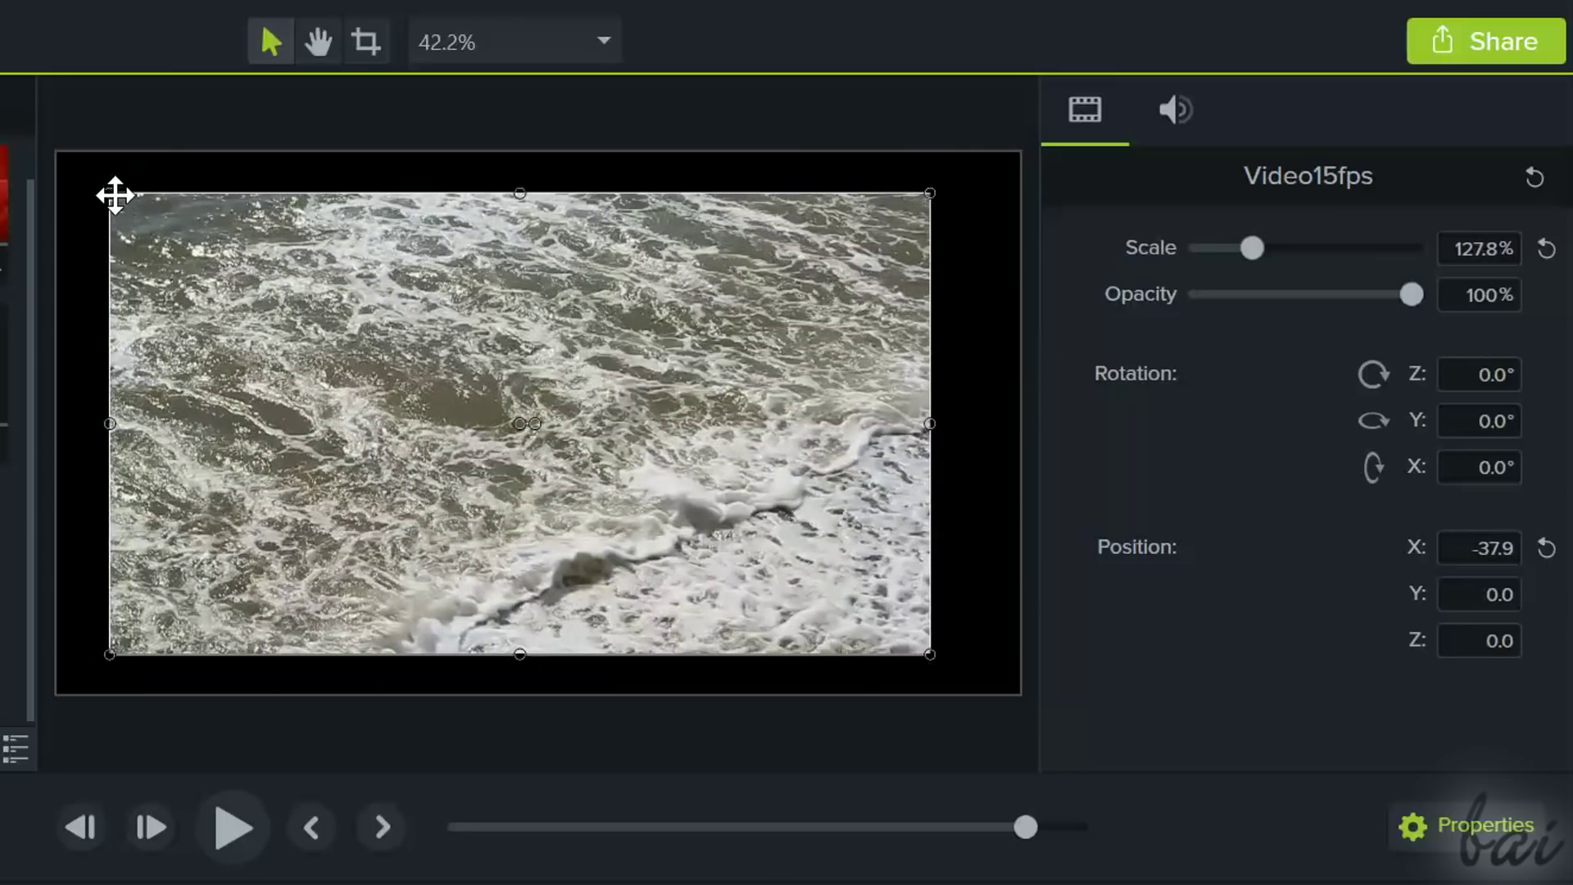
pyautogui.moveTo(109, 193); pyautogui.dragTo(206, 247)
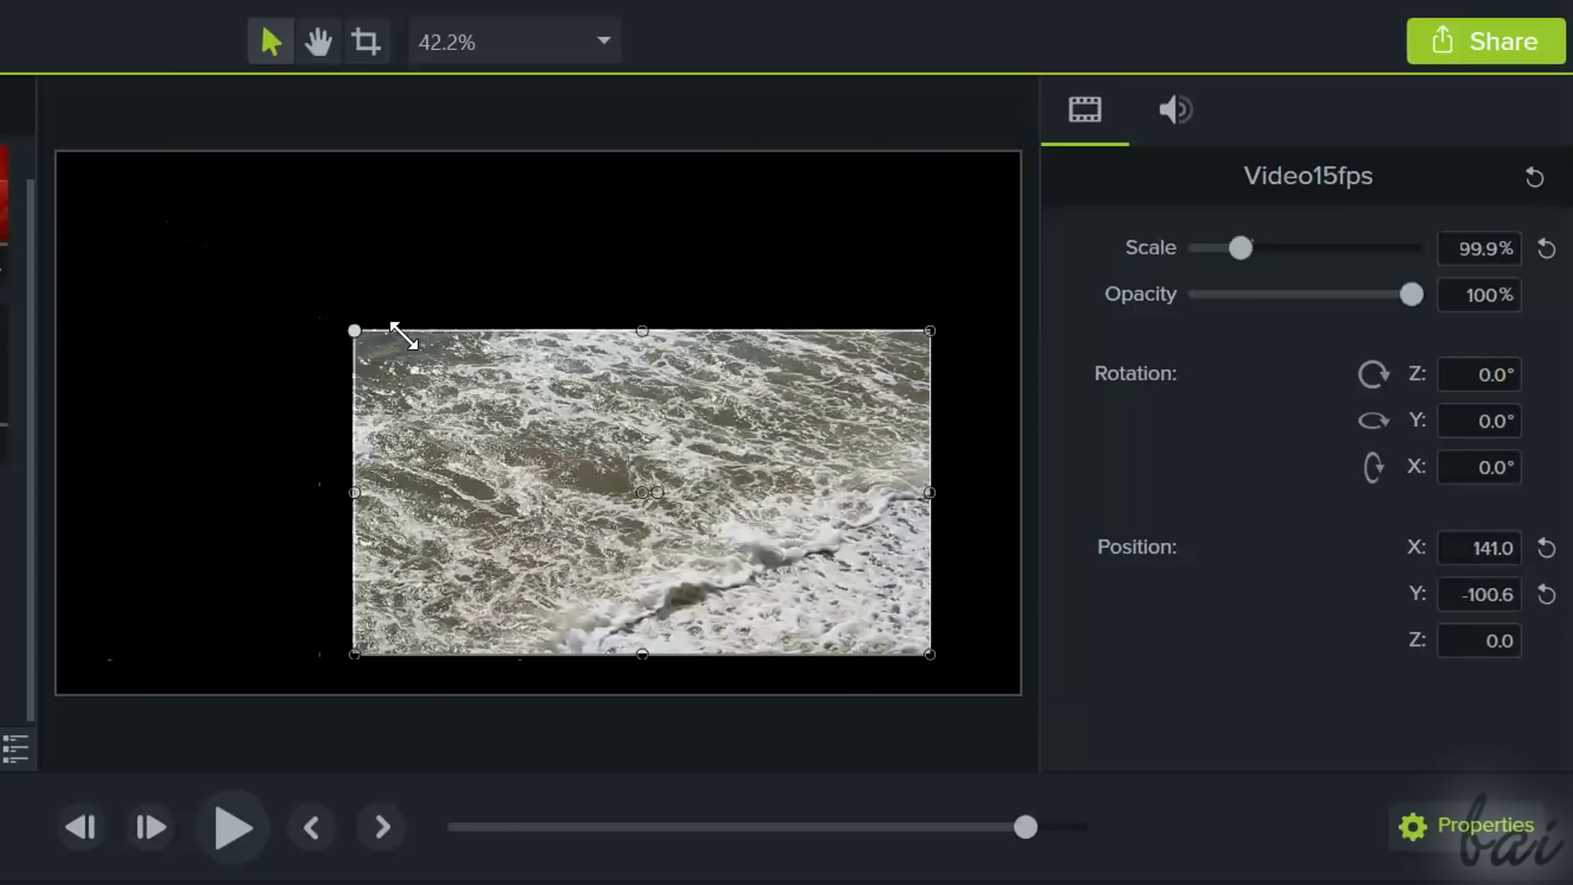
pyautogui.moveTo(314, 257); pyautogui.dragTo(143, 207)
pyautogui.moveTo(548, 421); pyautogui.dragTo(764, 351)
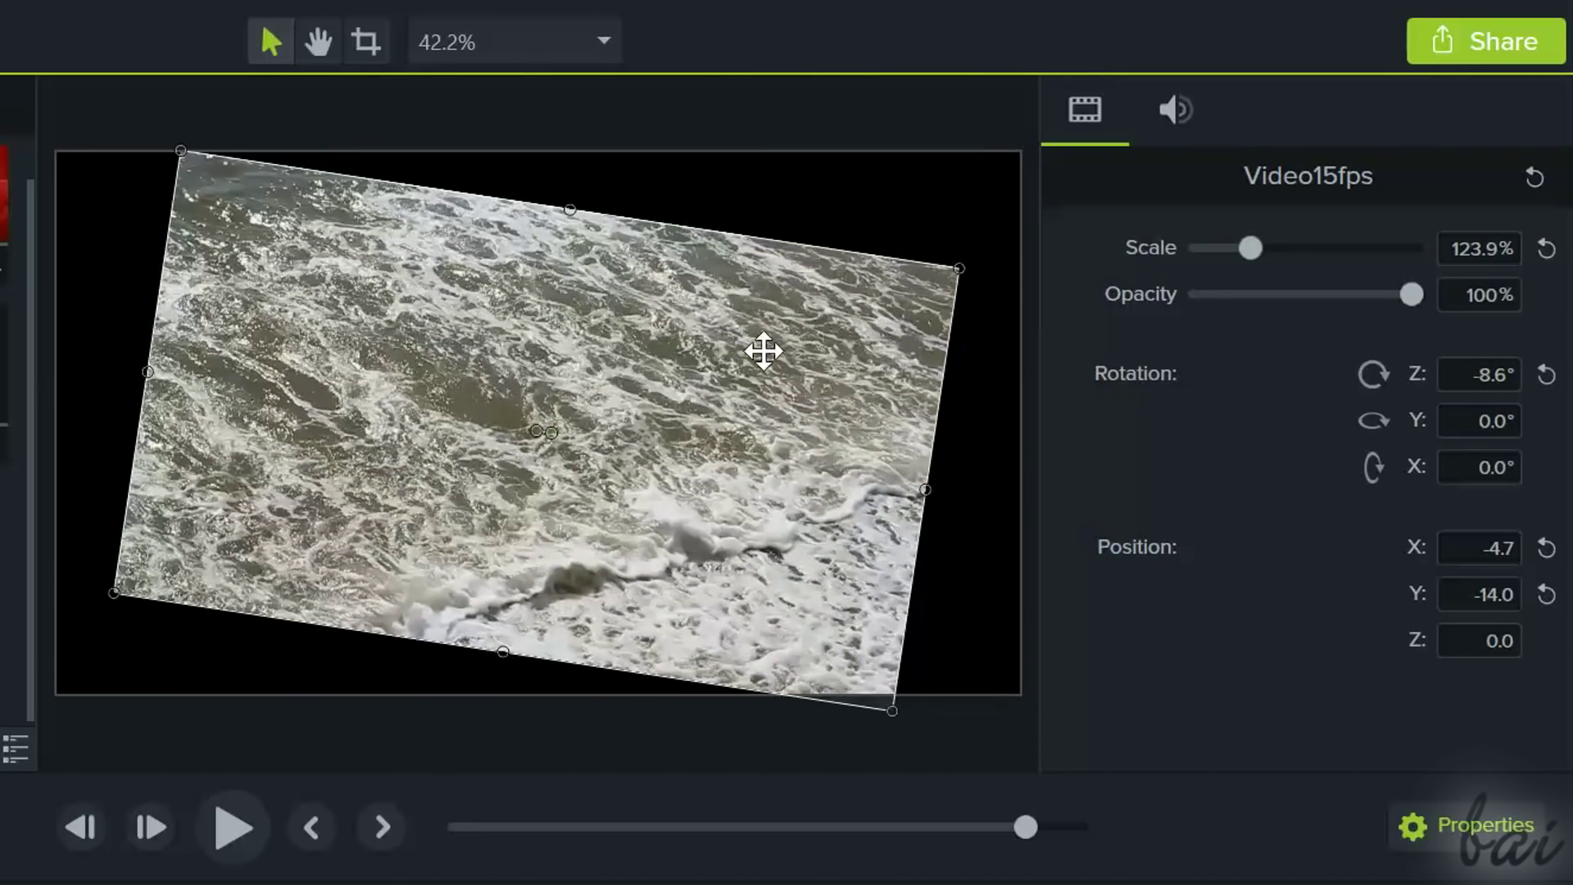
# Reset the scale, Z rotation and X and Y position of the Video15fps clip to their defaults
pyautogui.click(1550, 258)
pyautogui.click(1546, 376)
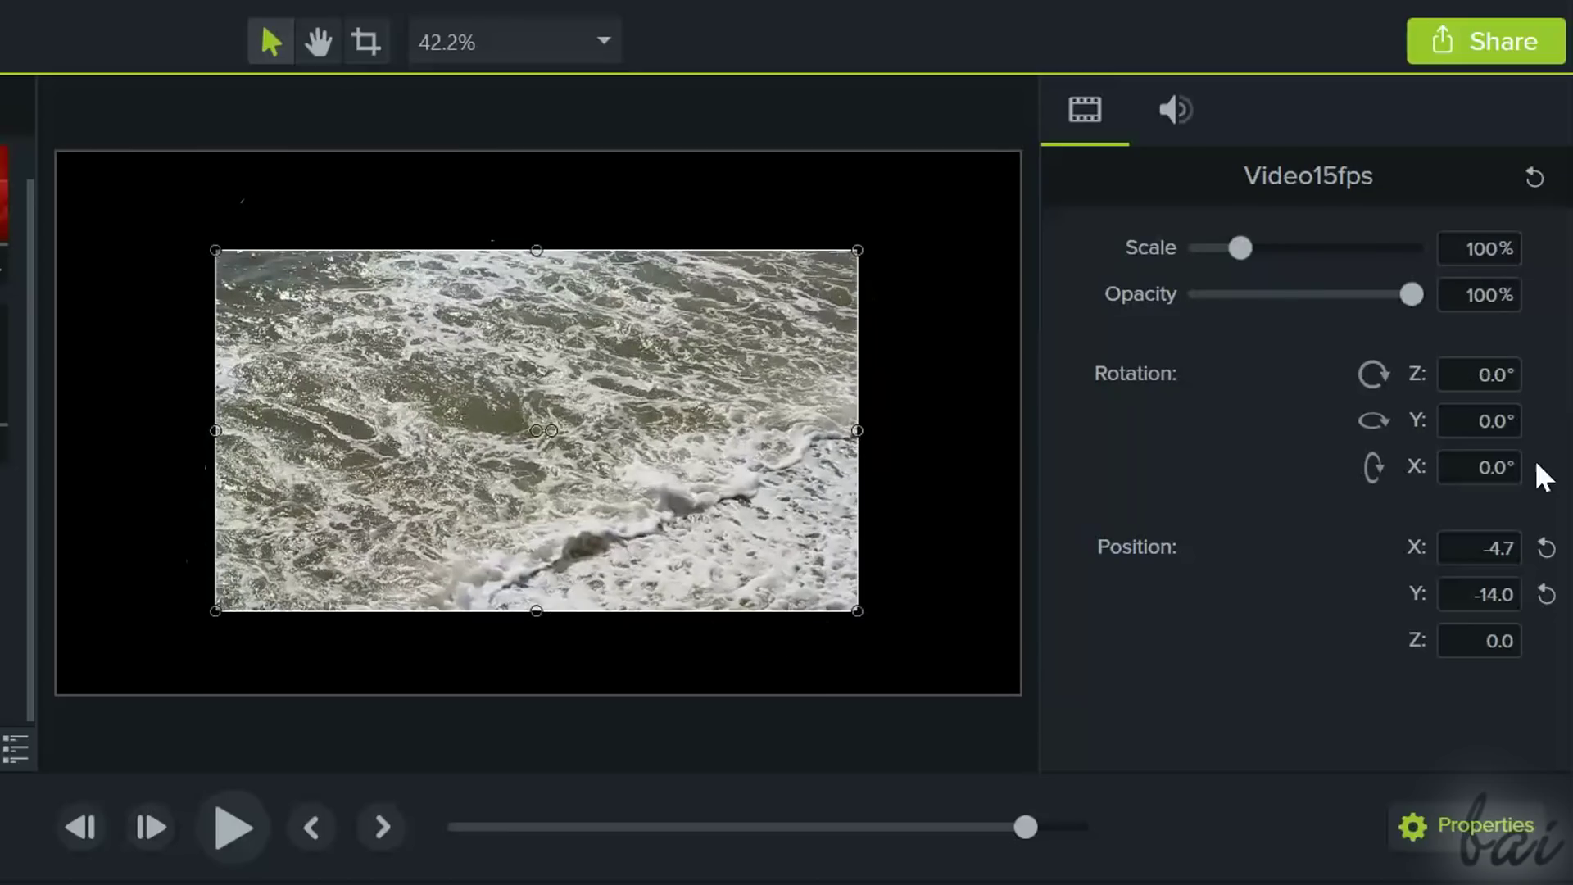
pyautogui.click(1545, 549)
pyautogui.click(1546, 596)
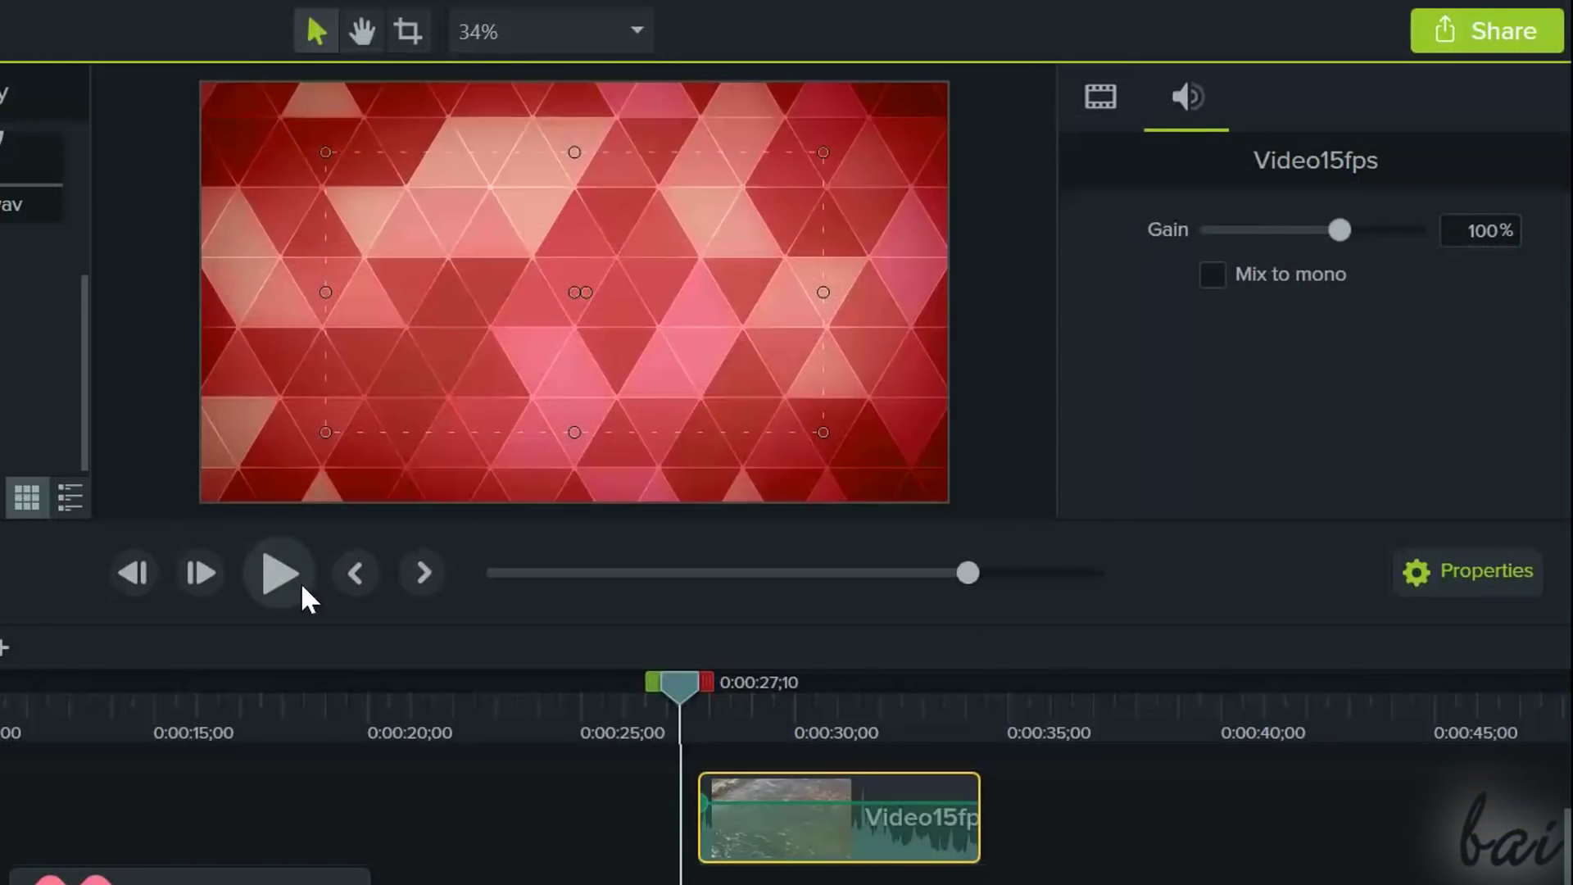
# Play the project from 0:00:27;10 and raise the gain of the Video15fps clip
pyautogui.click(302, 587)
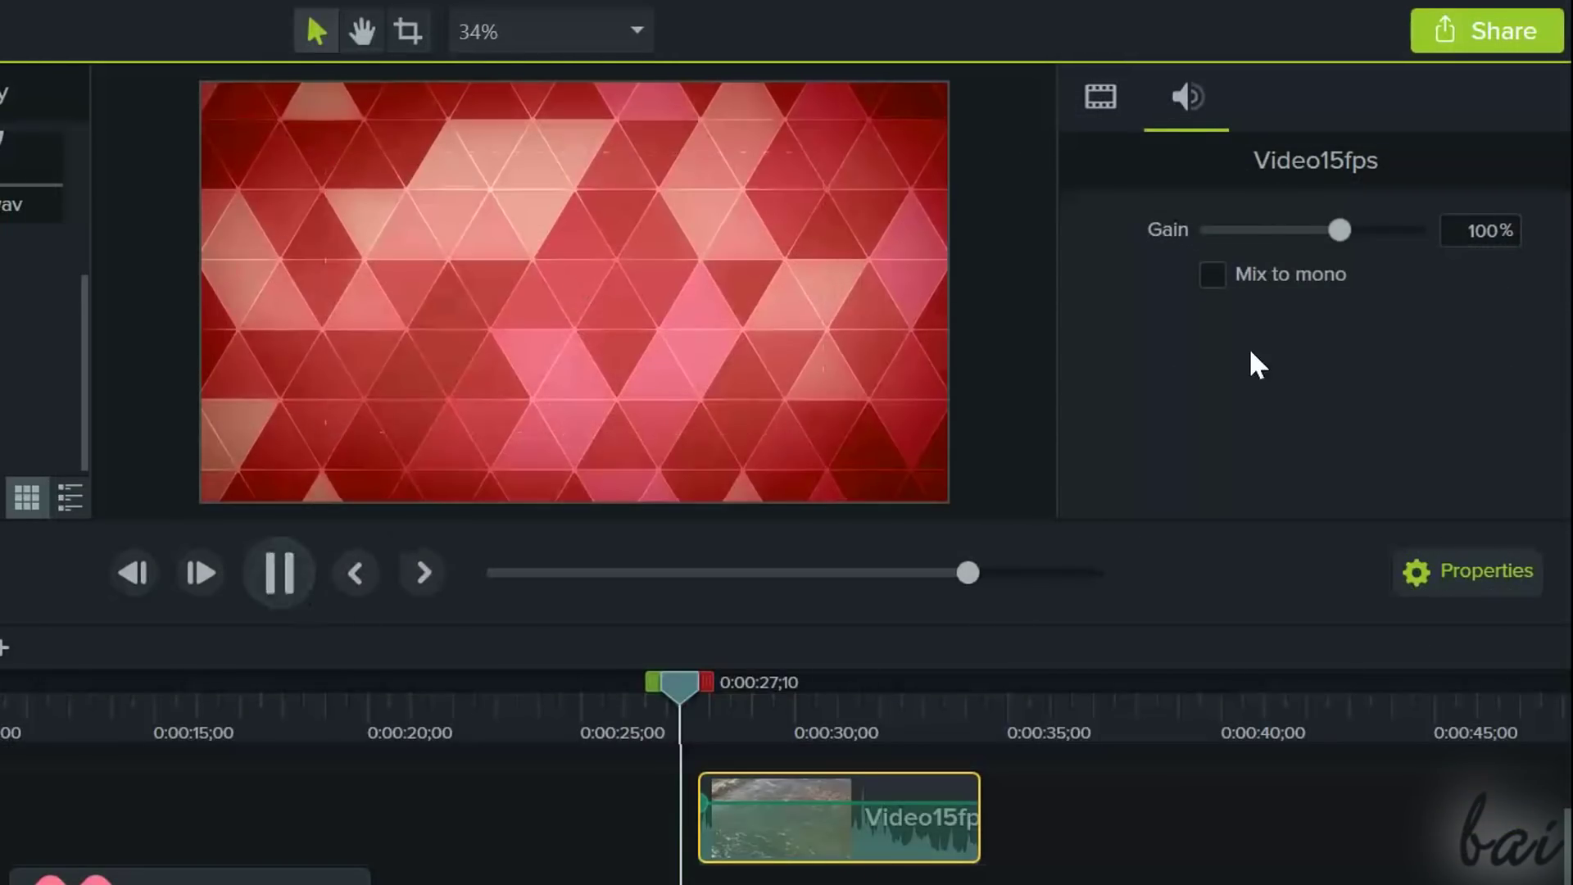
pyautogui.moveTo(1336, 228); pyautogui.dragTo(1388, 240)
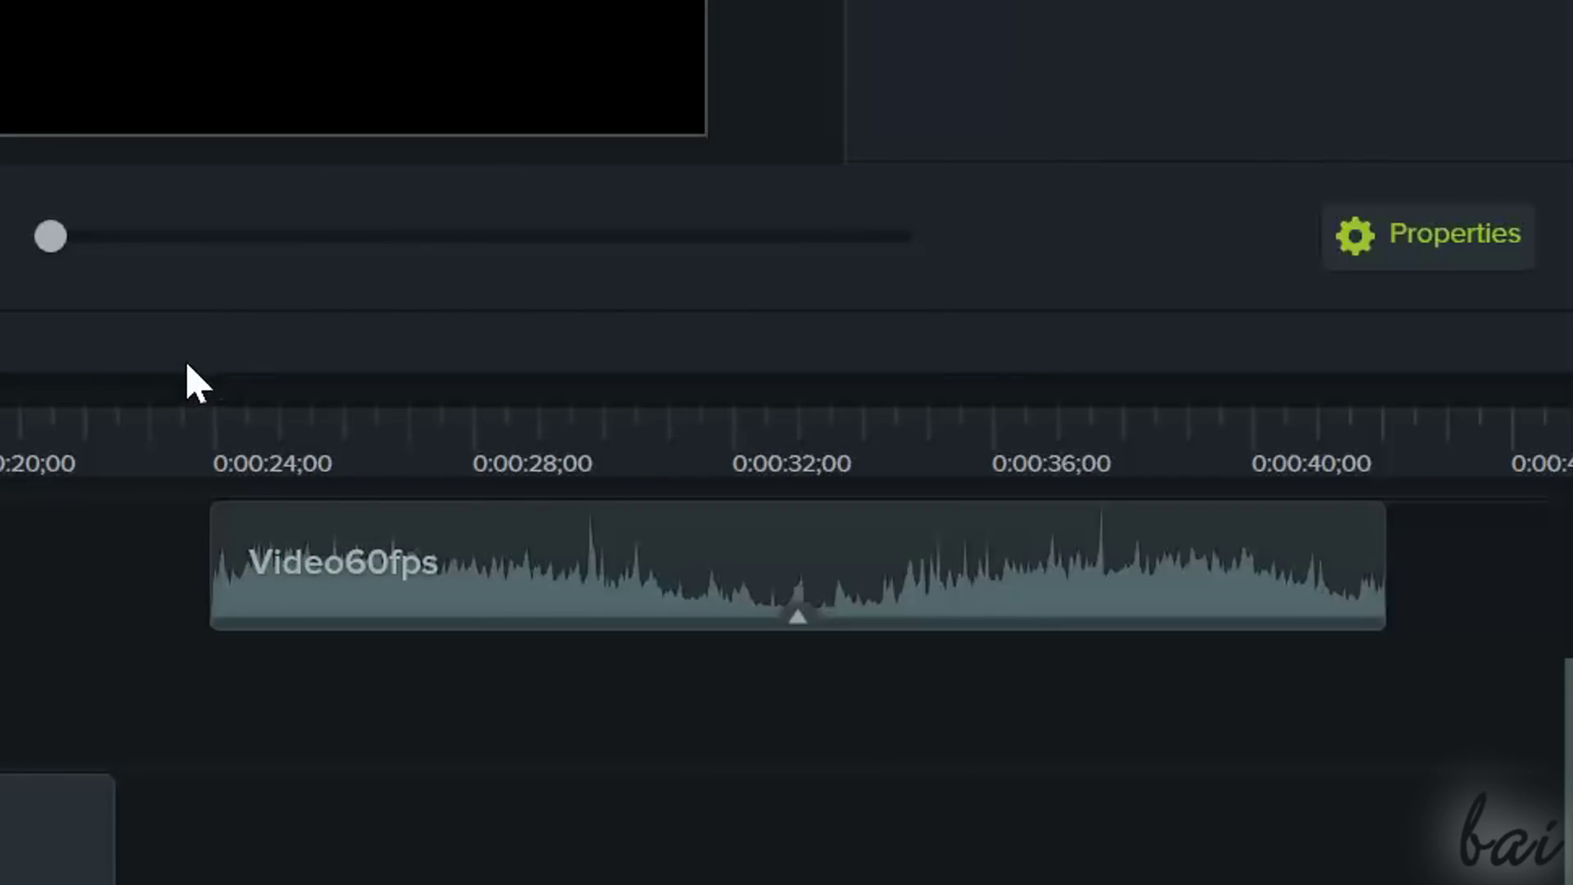
# Raise the Video15fps clip's audio level on the timeline, and lower its starting audio point and the point at about 0:00:29
pyautogui.click(597, 565)
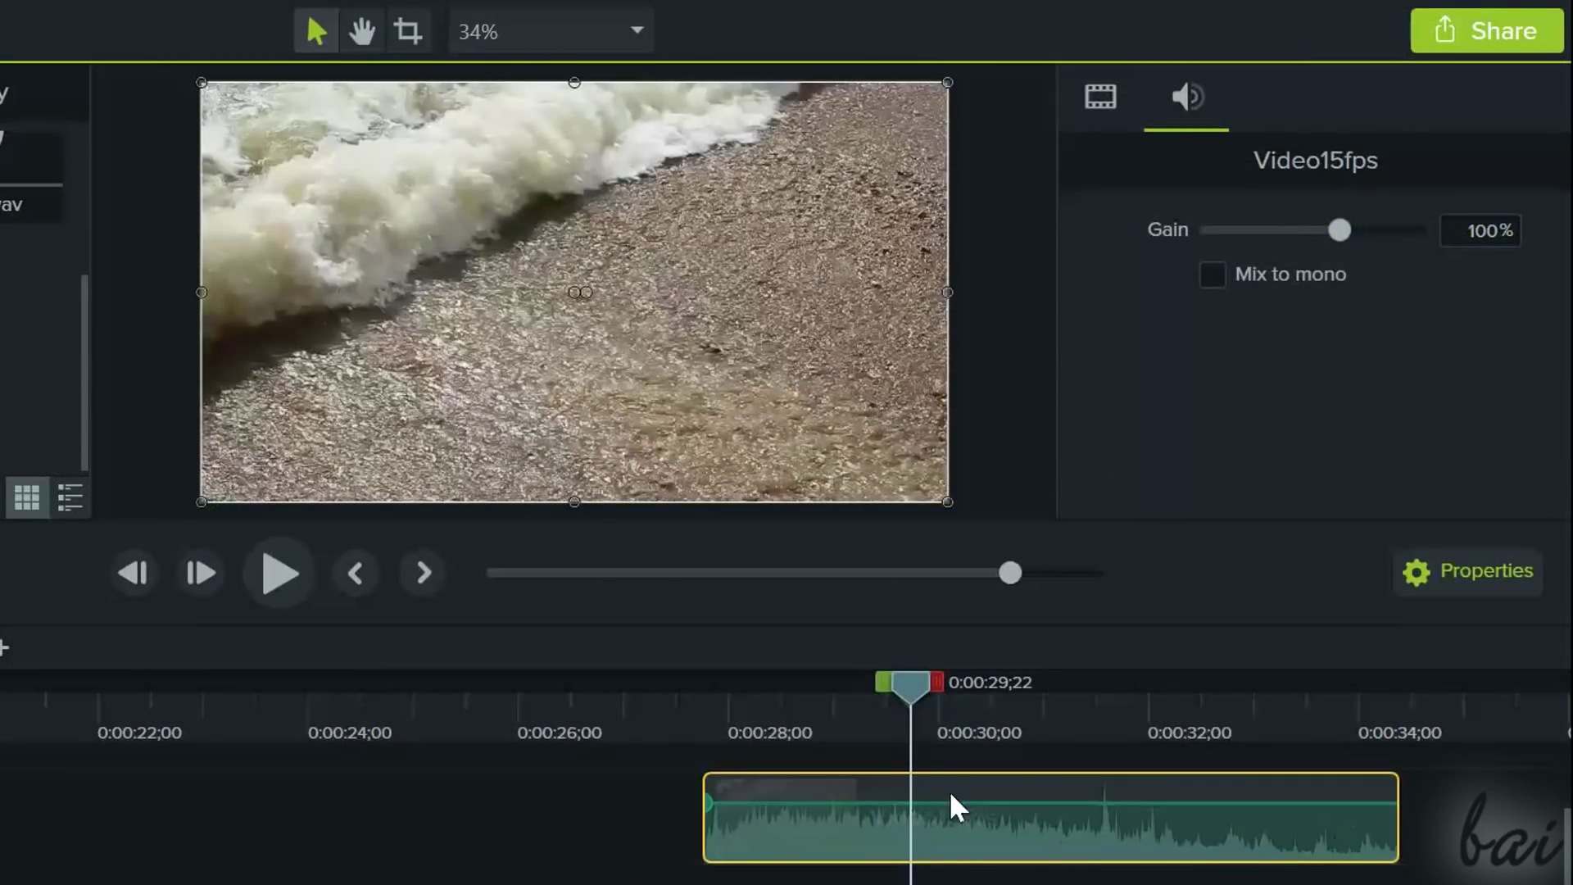
pyautogui.moveTo(958, 807)
pyautogui.mouseDown()
pyautogui.moveTo(958, 843)
pyautogui.moveTo(965, 779)
pyautogui.mouseUp()
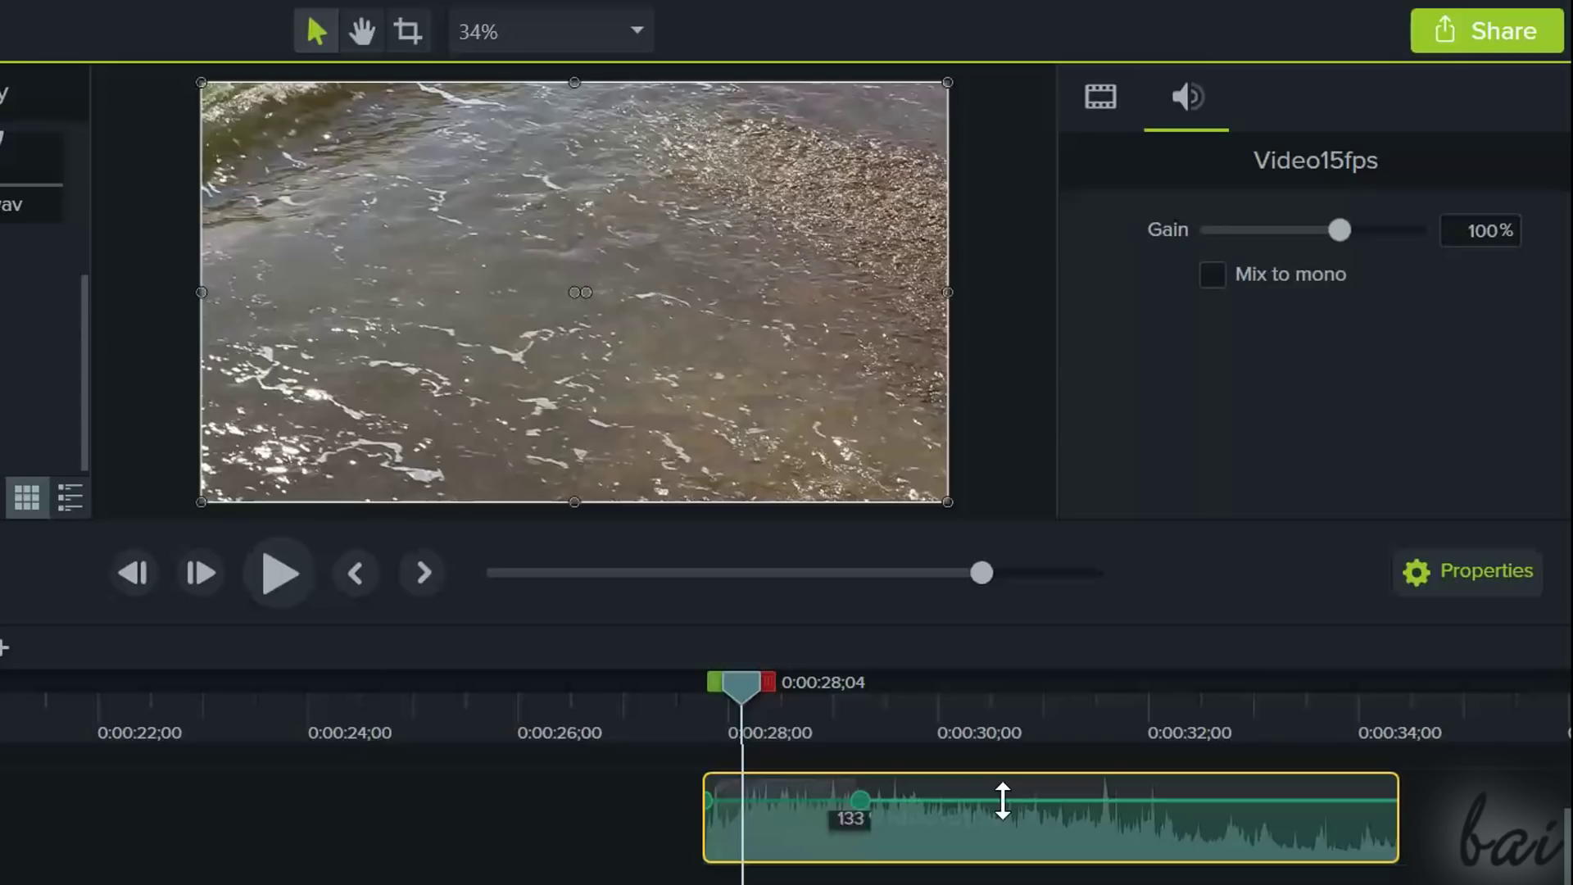
pyautogui.click(702, 808)
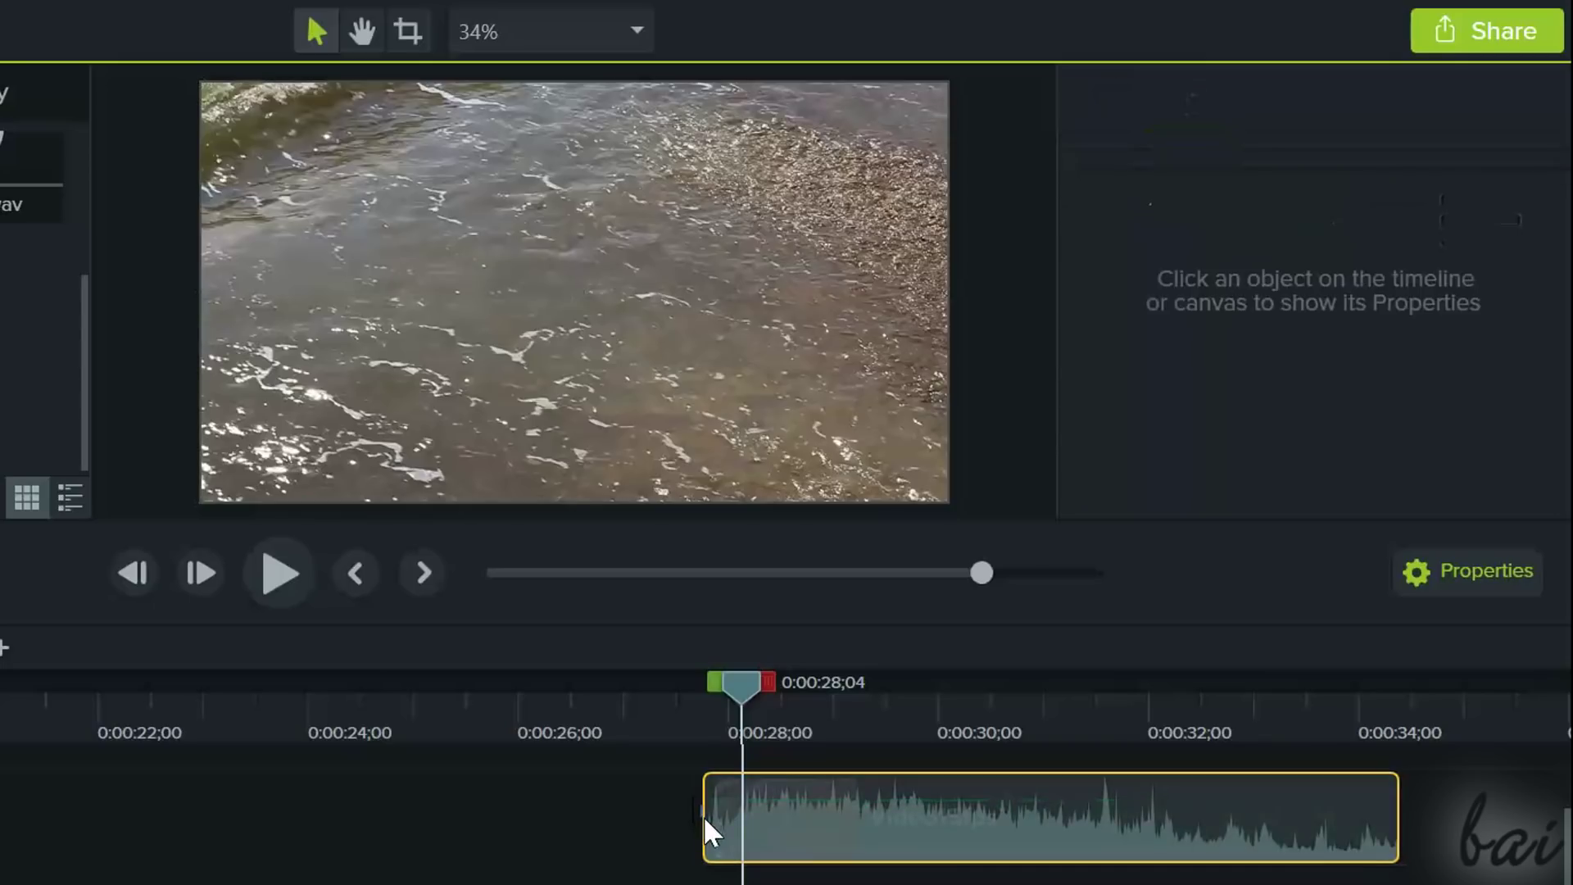
pyautogui.moveTo(710, 800); pyautogui.dragTo(734, 823)
pyautogui.moveTo(861, 800); pyautogui.dragTo(881, 855)
# Play the clip up to 0:00:32;14 to hear the volume changes, and delete its audio point at about 0:00:30
pyautogui.click(277, 584)
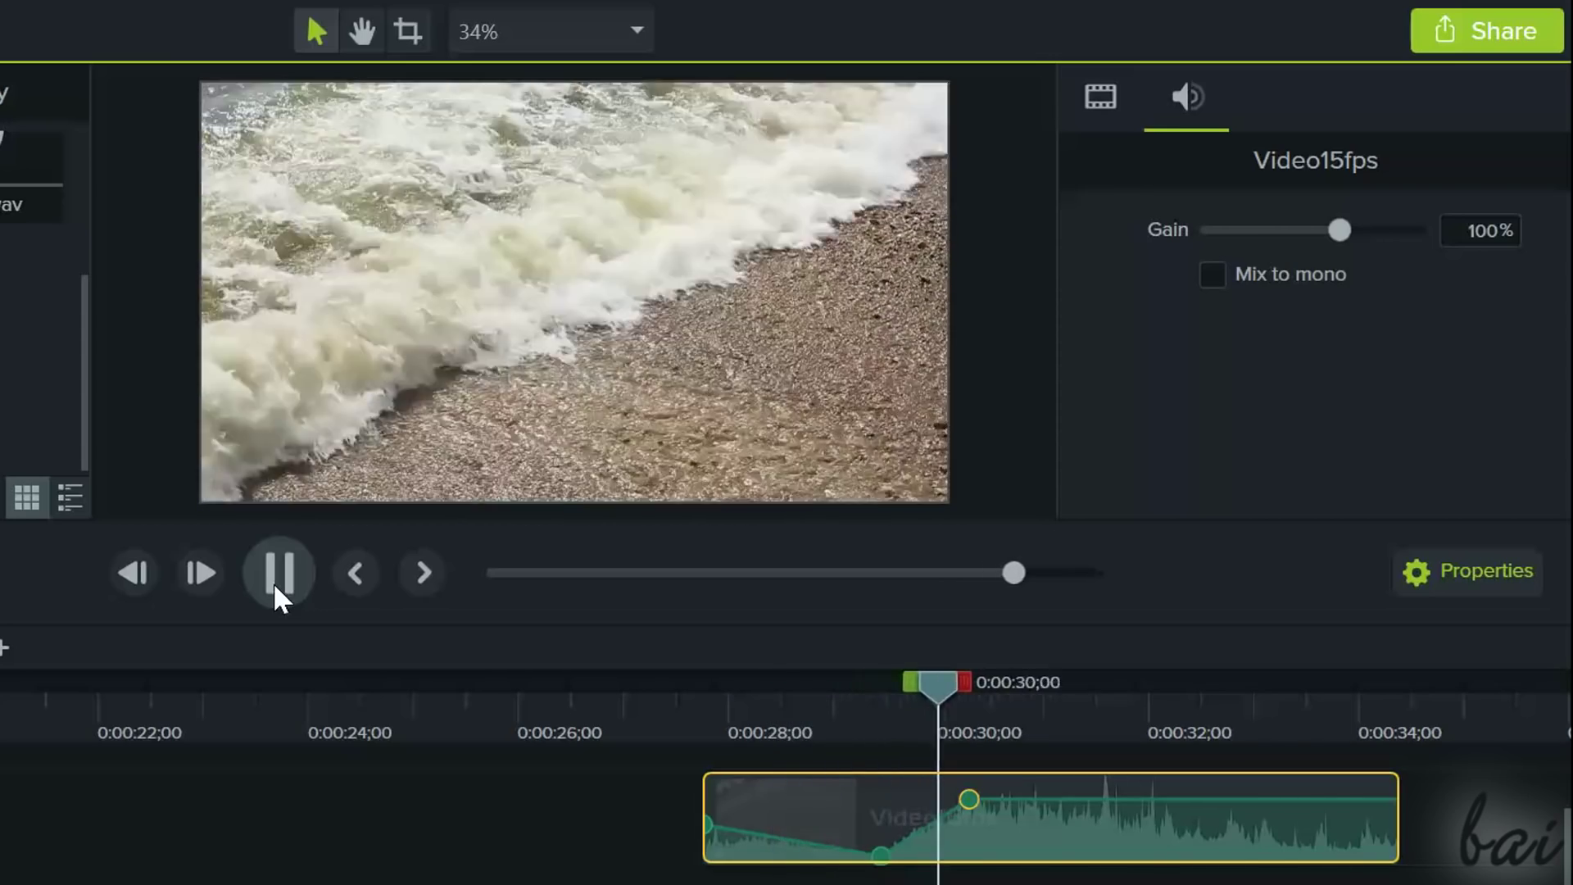
pyautogui.click(278, 574)
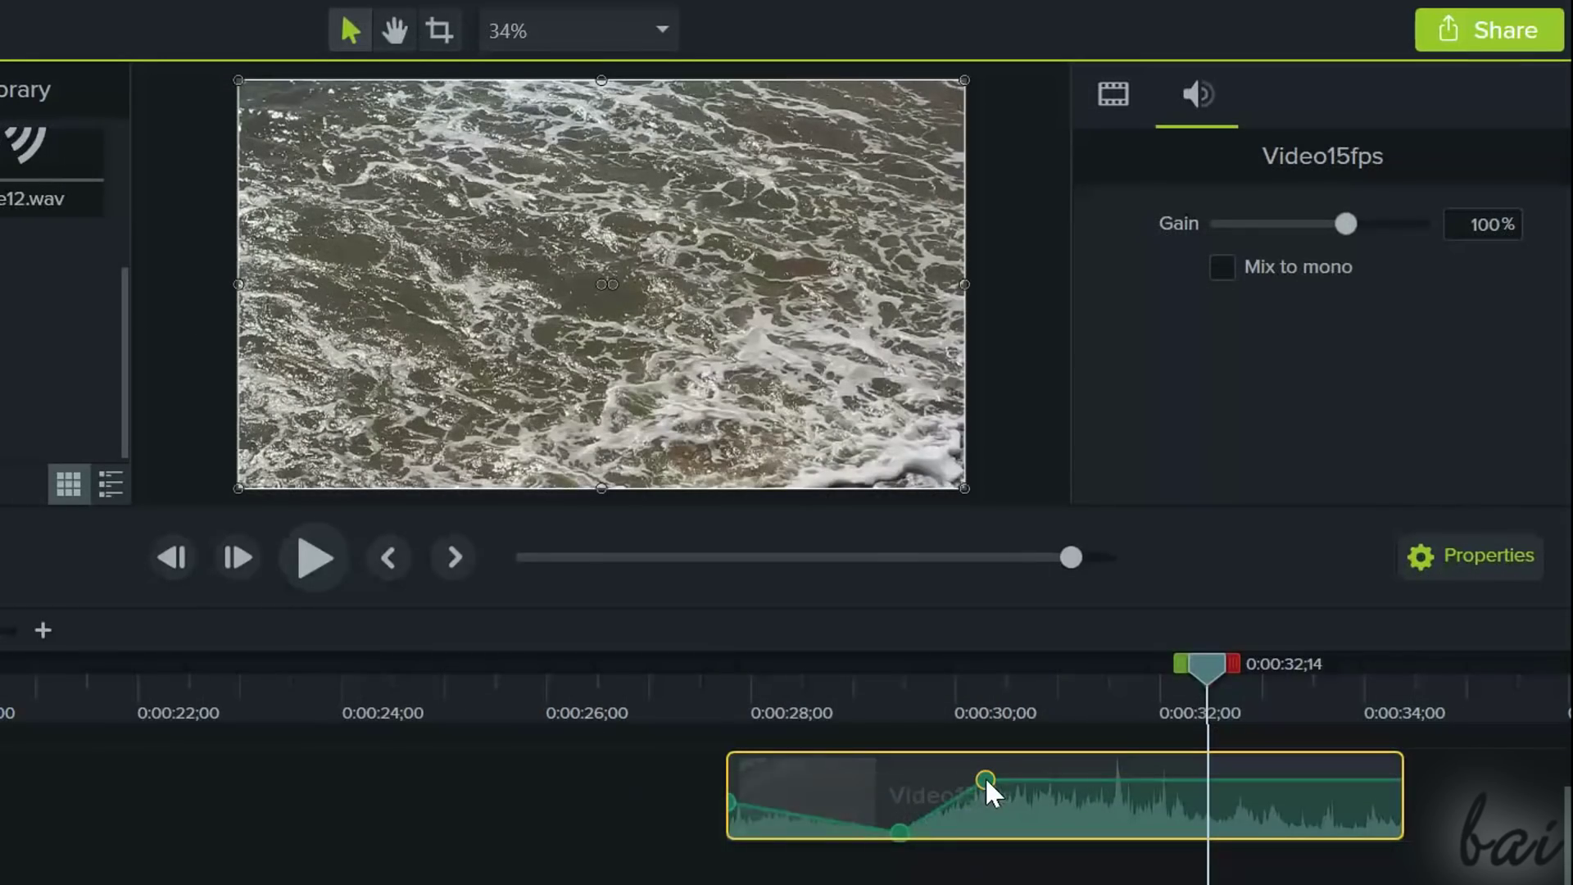
pyautogui.rightClick(985, 777)
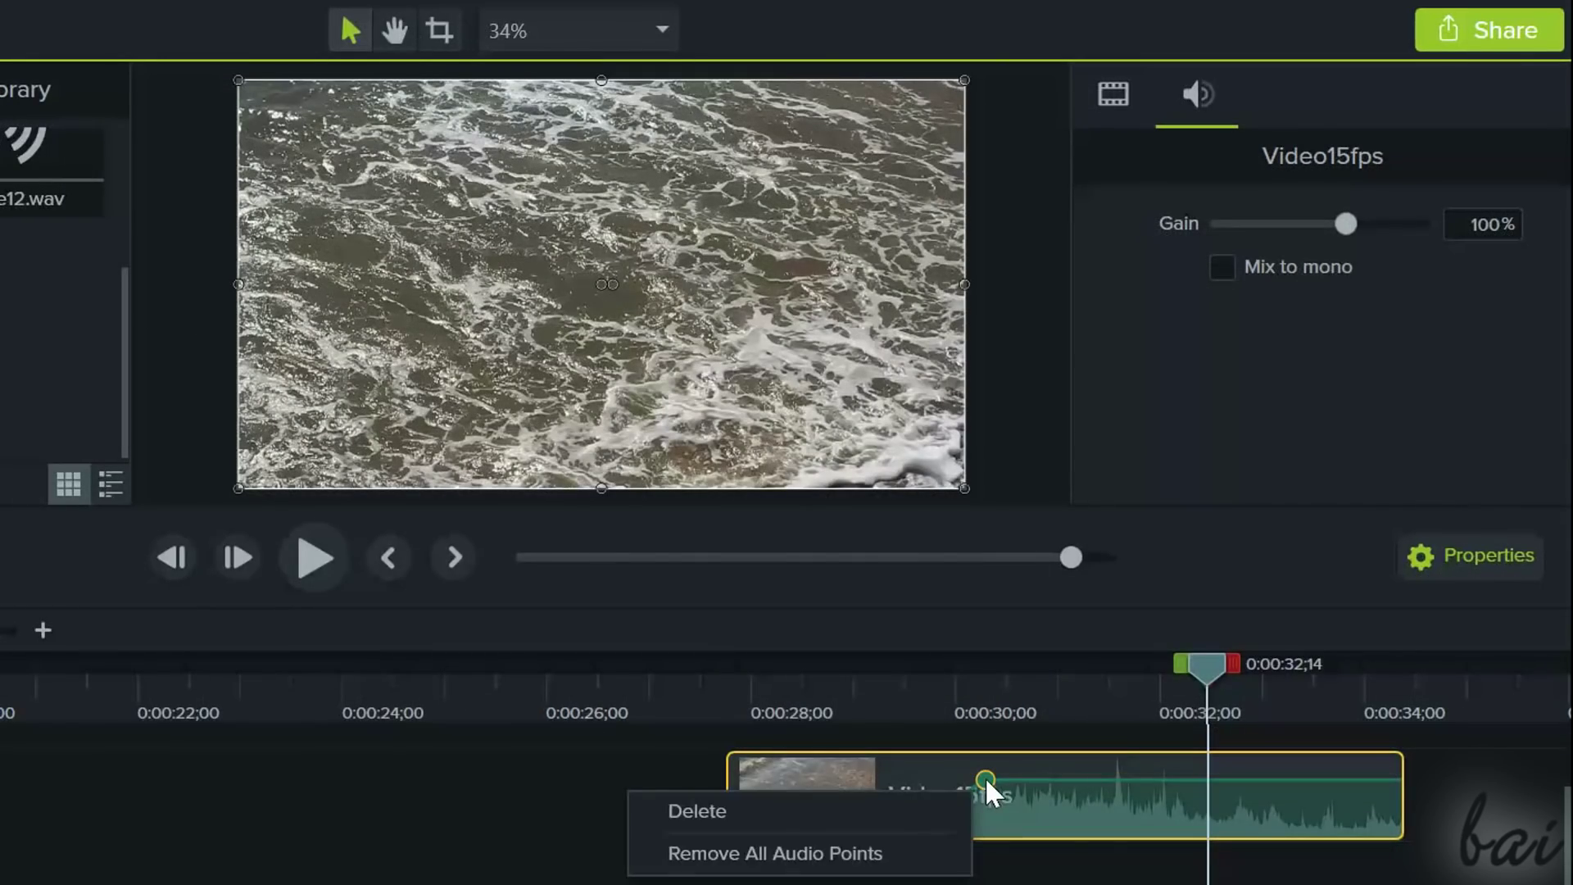
pyautogui.click(909, 814)
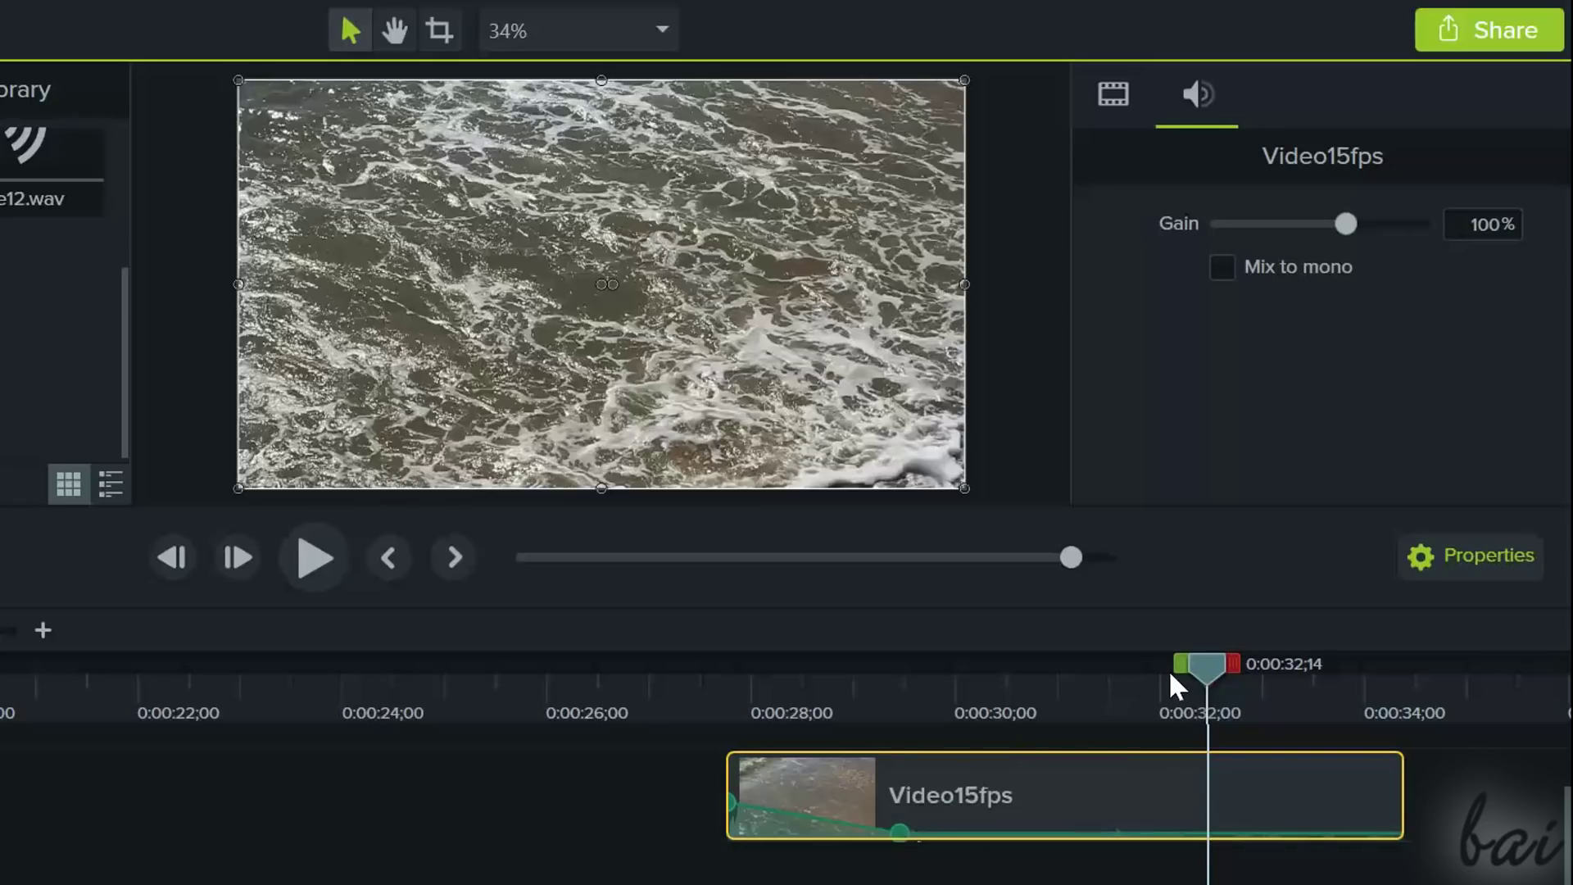
# Crop the Video15fps clip inward from its upper-left corner on the canvas
pyautogui.click(734, 706)
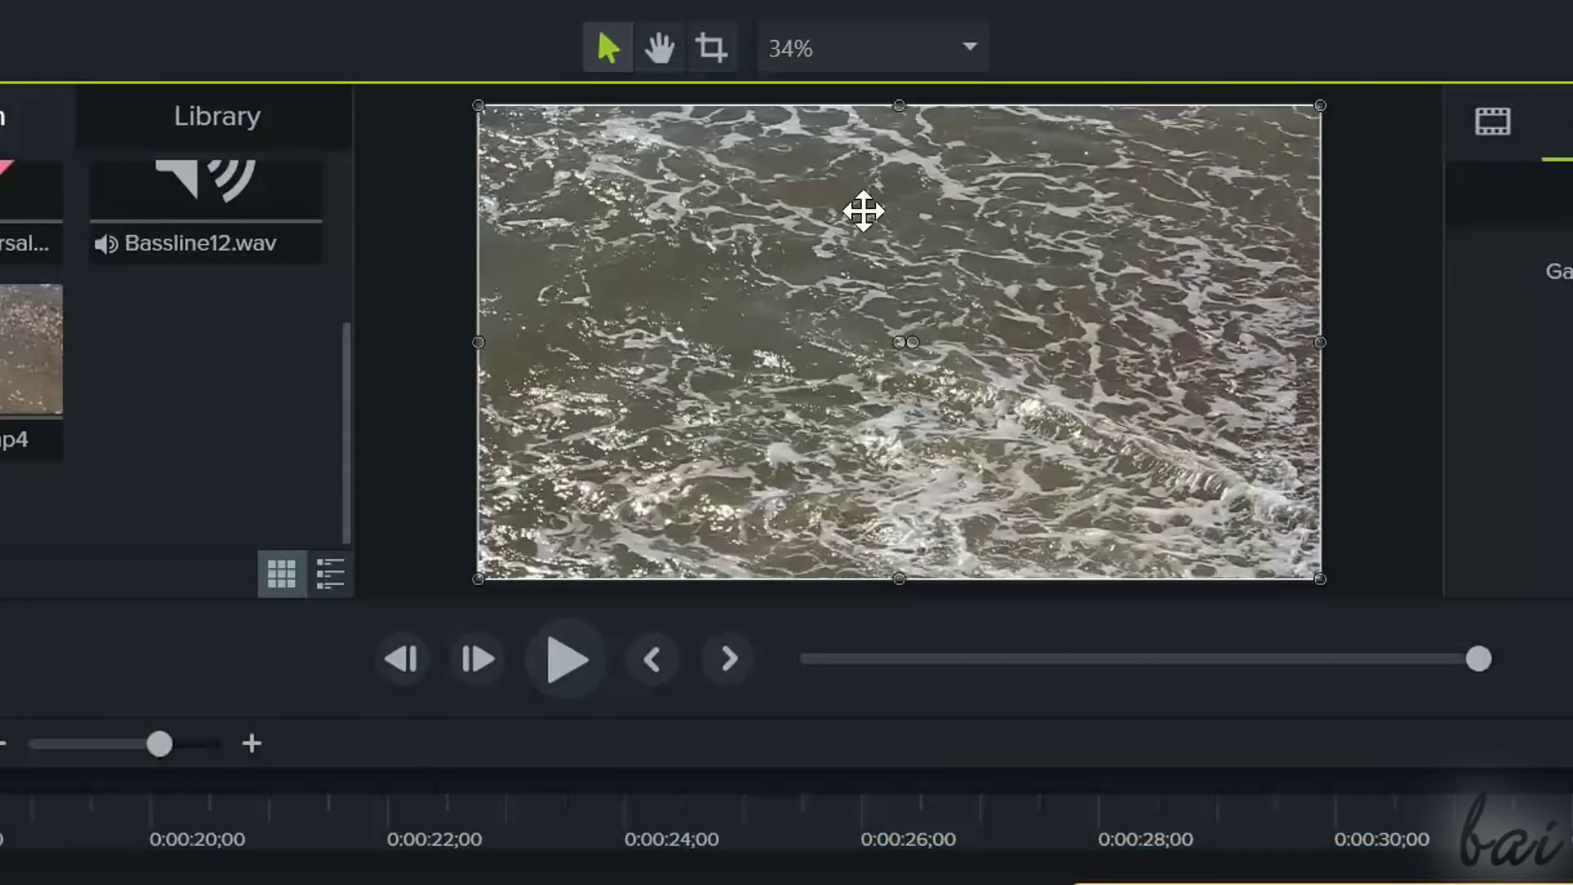
pyautogui.click(724, 48)
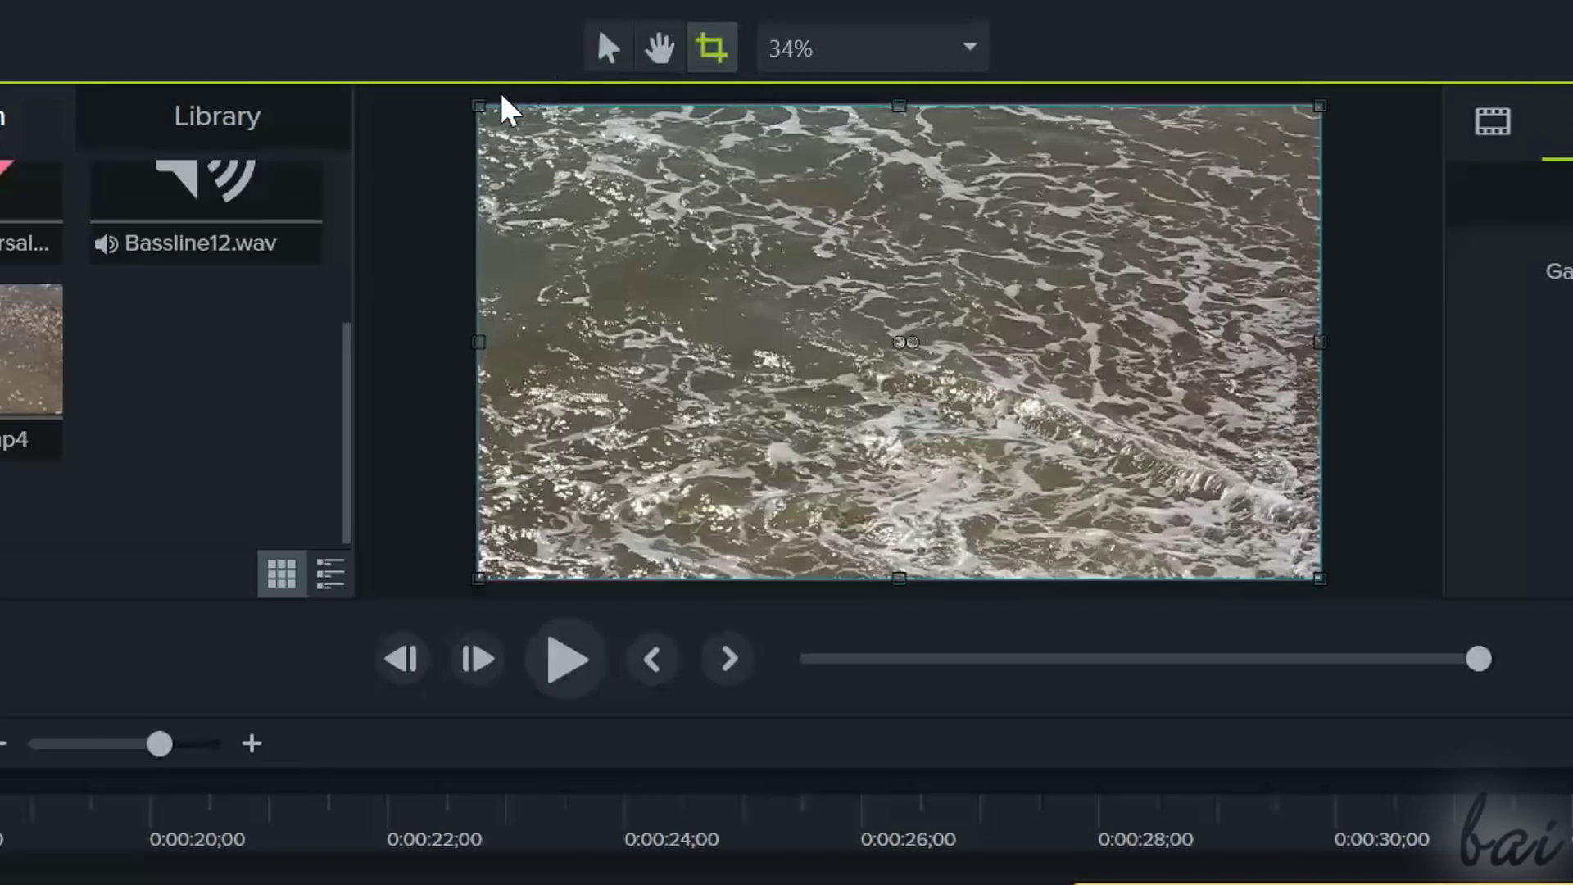
pyautogui.moveTo(480, 106); pyautogui.dragTo(495, 246)
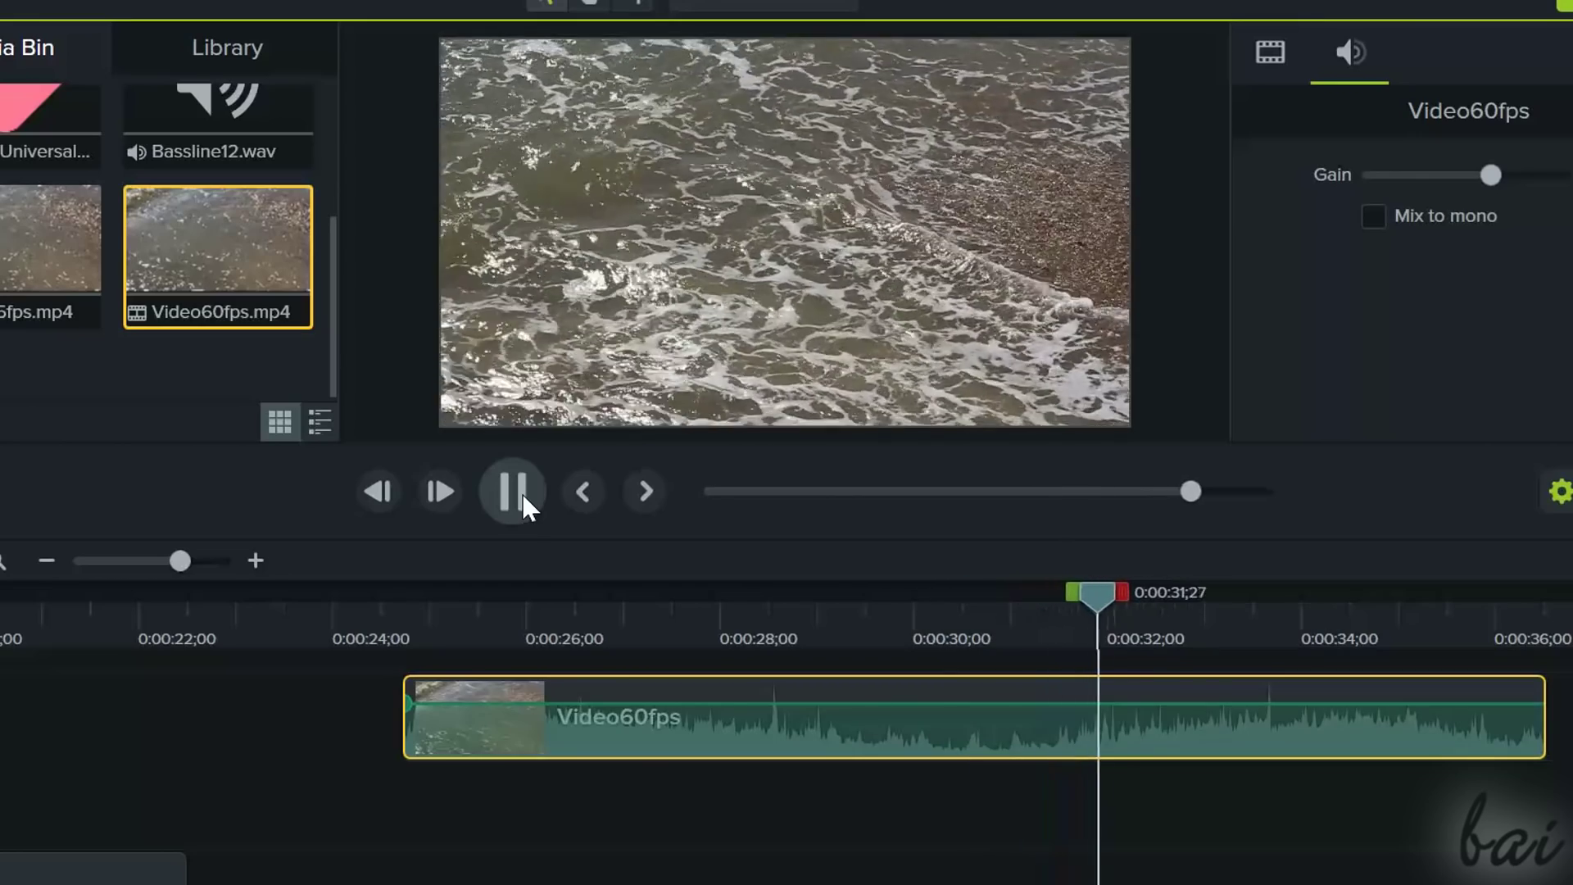
# Pause playback of the Video60fps clip at about 0:00:35
pyautogui.click(523, 493)
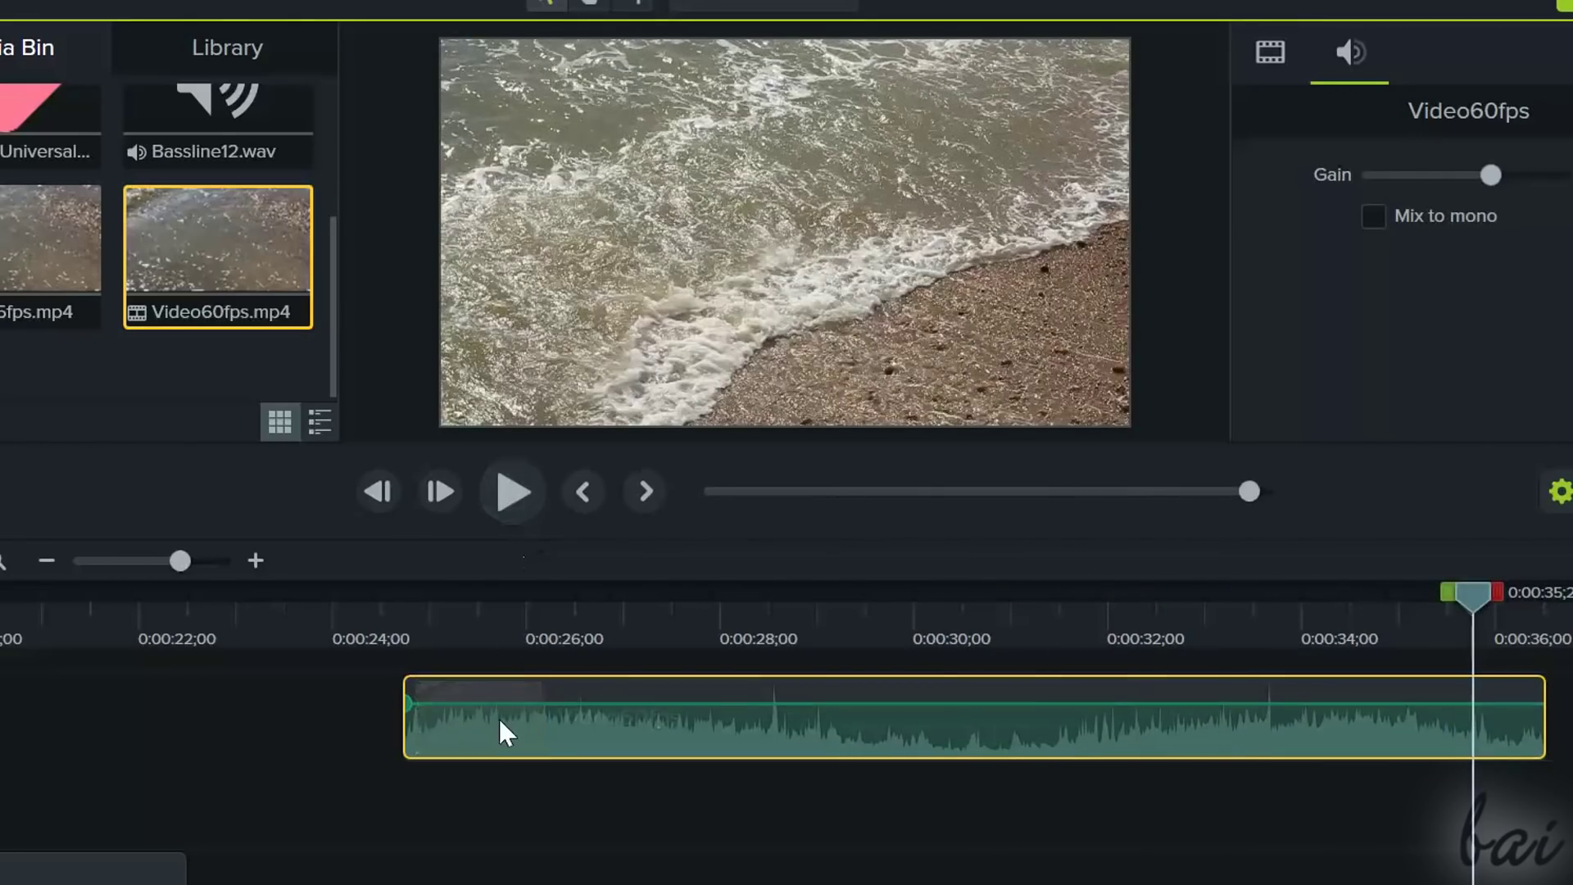
# Add Clip Speed to the Video60fps clip, speed it up to about 2.02x by shortening it, and play the result
pyautogui.rightClick(507, 735)
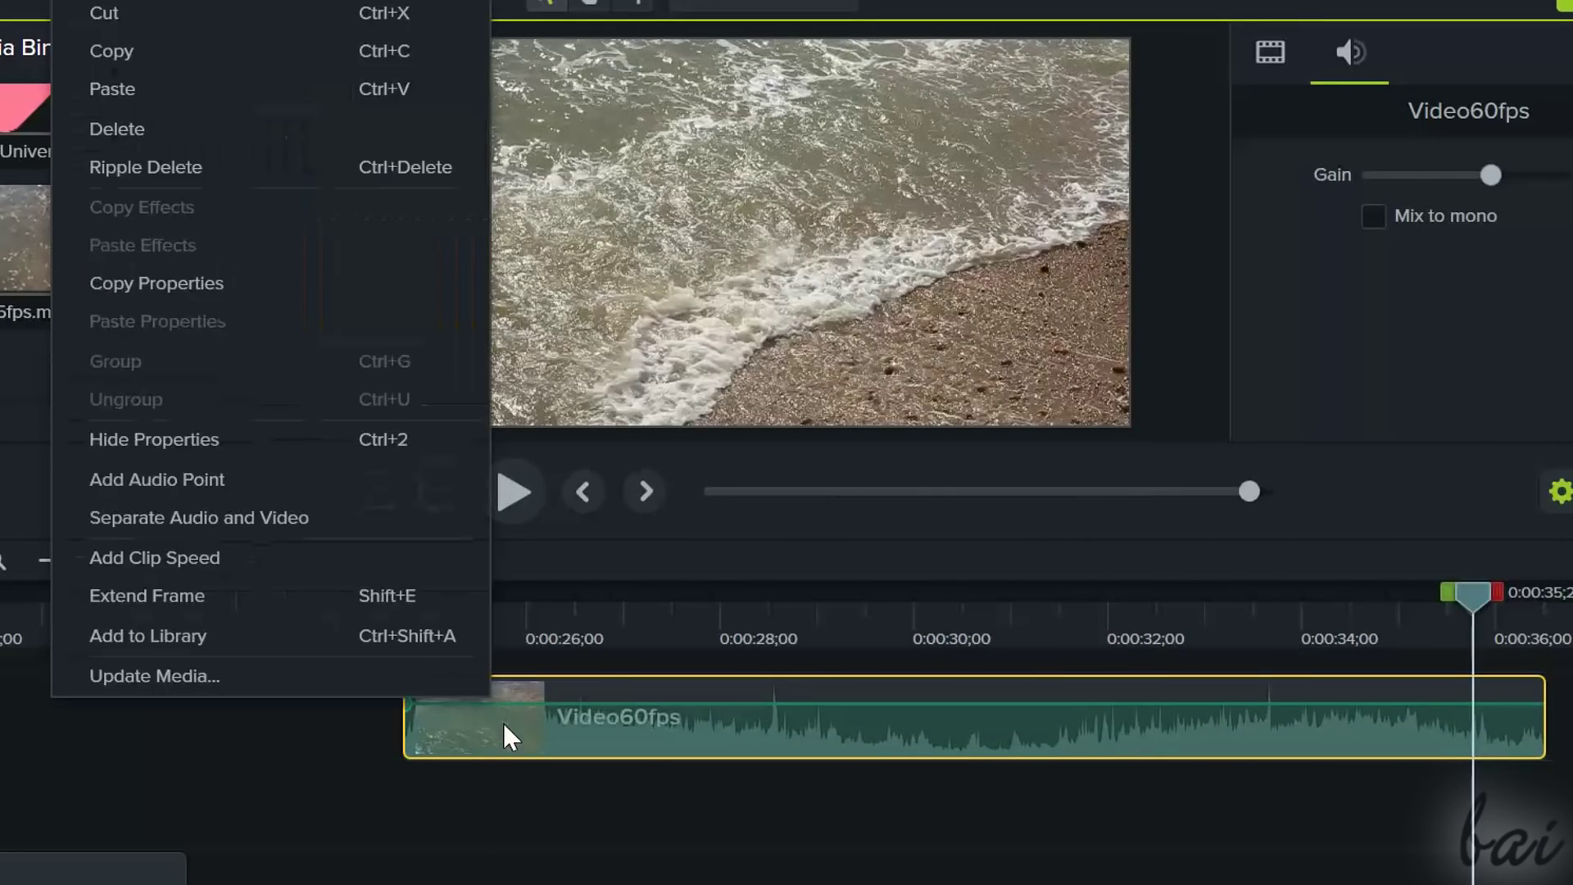
pyautogui.click(223, 557)
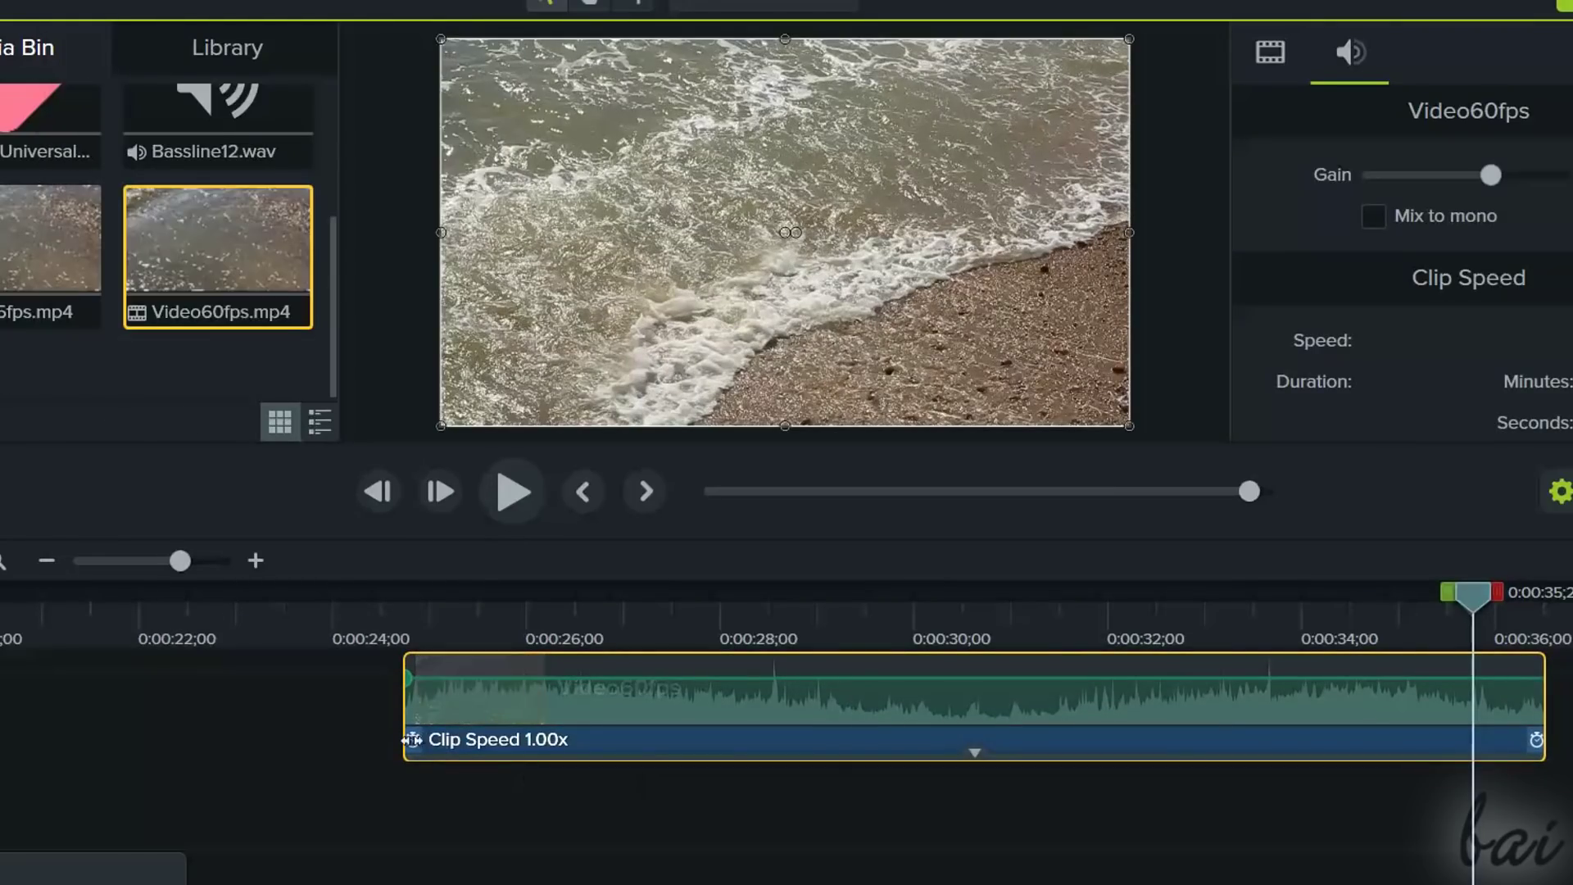
pyautogui.moveTo(408, 739); pyautogui.dragTo(1015, 768)
pyautogui.click(528, 487)
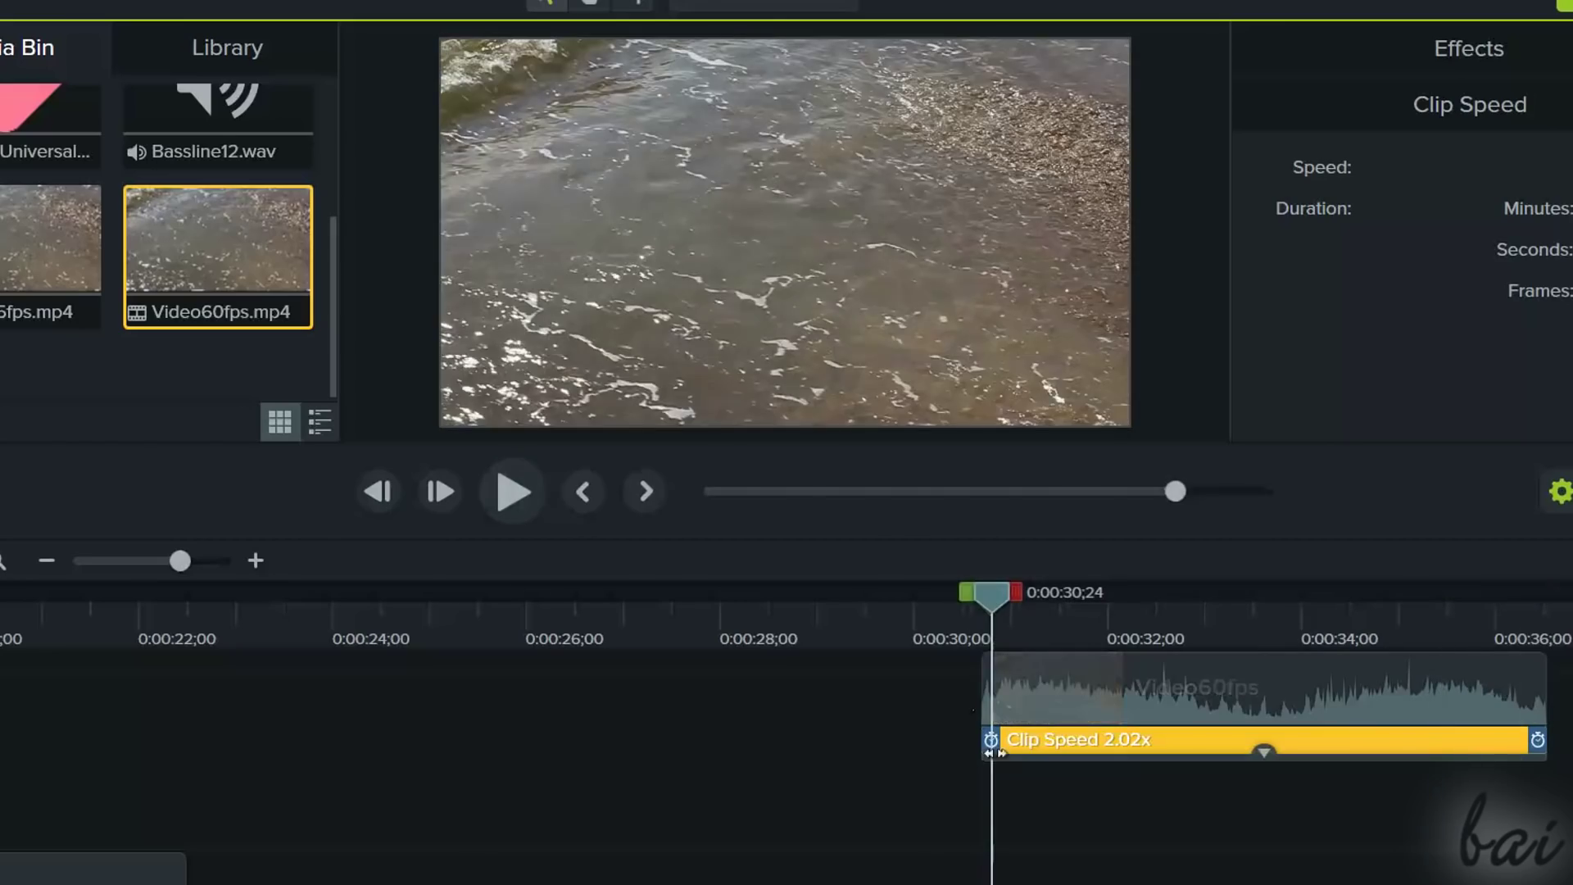
# Stretch the Video60fps clip's speed effect to slow it down to about 0.65x, and play the clip
pyautogui.moveTo(983, 740); pyautogui.dragTo(280, 740)
pyautogui.press('space')
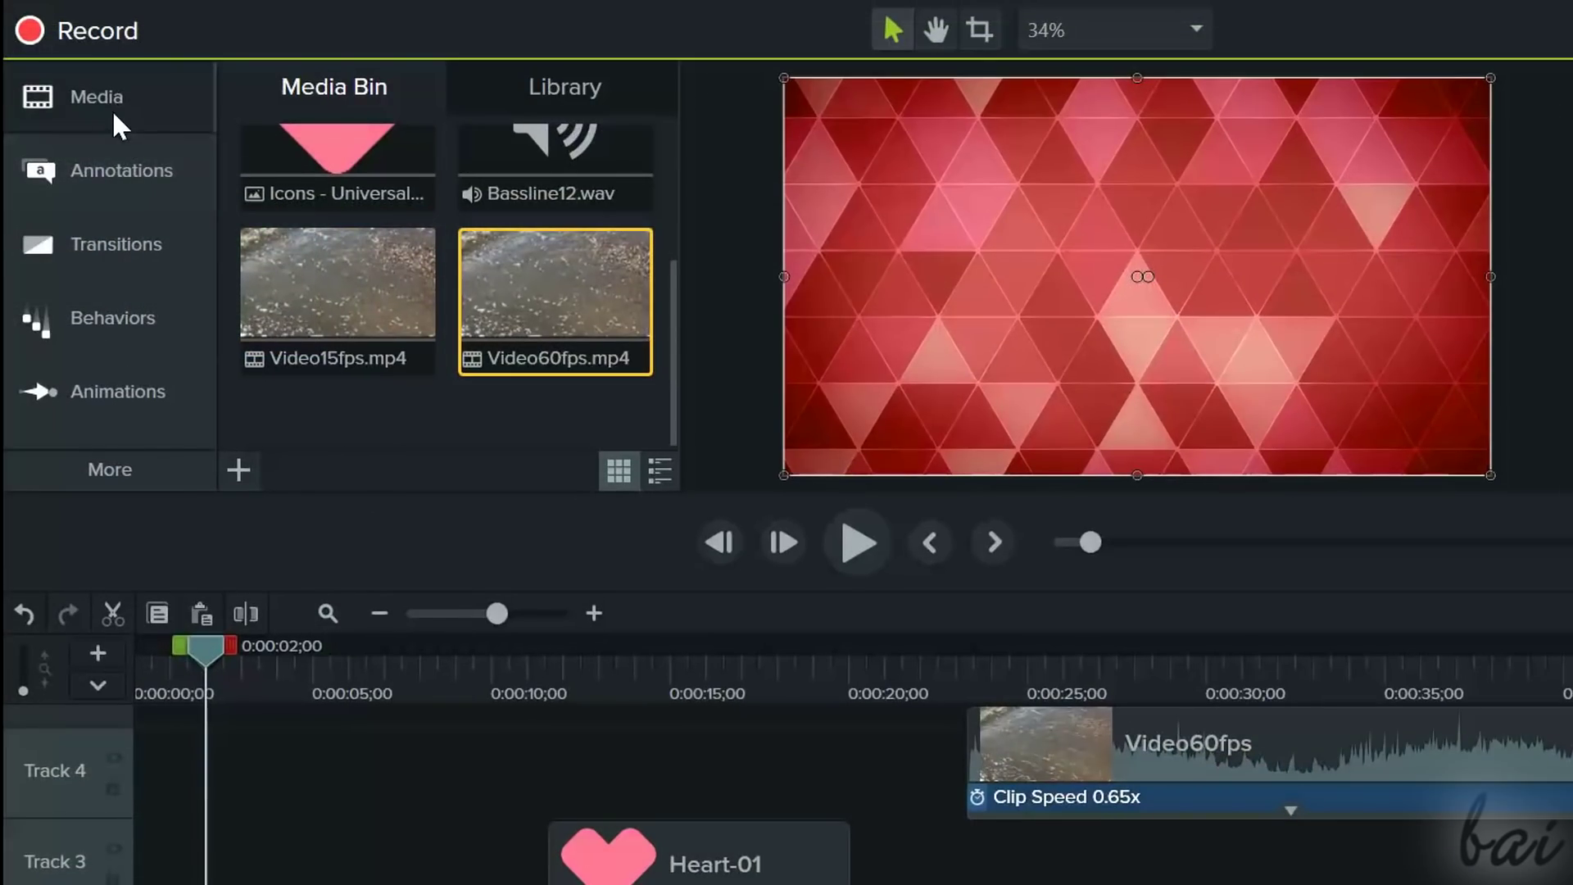
# Look through the Annotations, Transitions, Behaviors and Animations collections and the list of additional tools
pyautogui.click(110, 170)
pyautogui.click(127, 235)
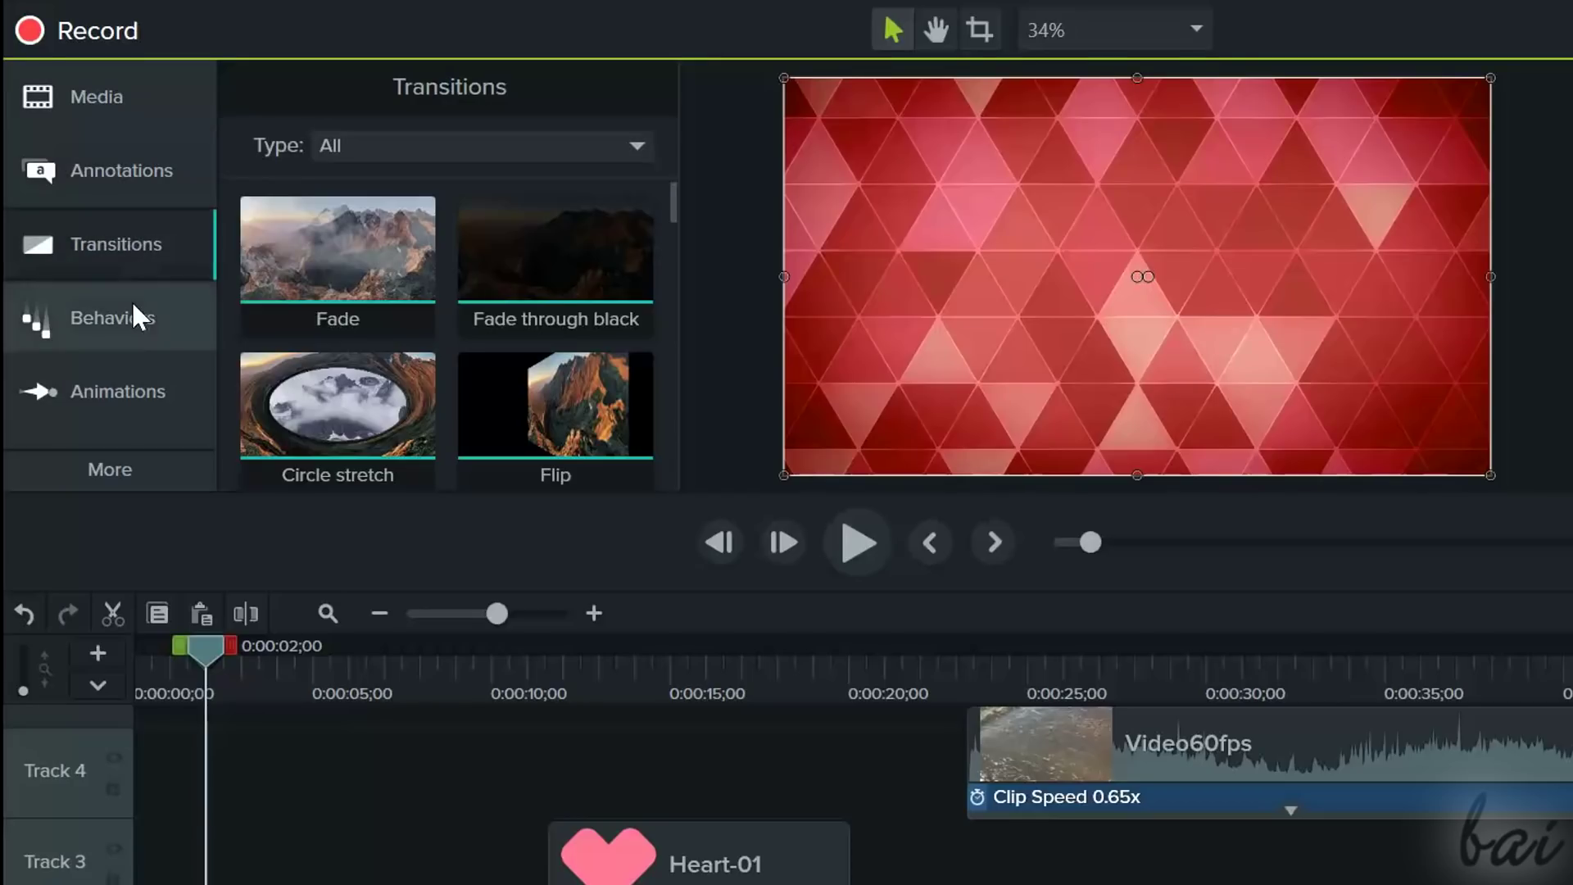
pyautogui.click(131, 312)
pyautogui.click(115, 393)
pyautogui.click(111, 475)
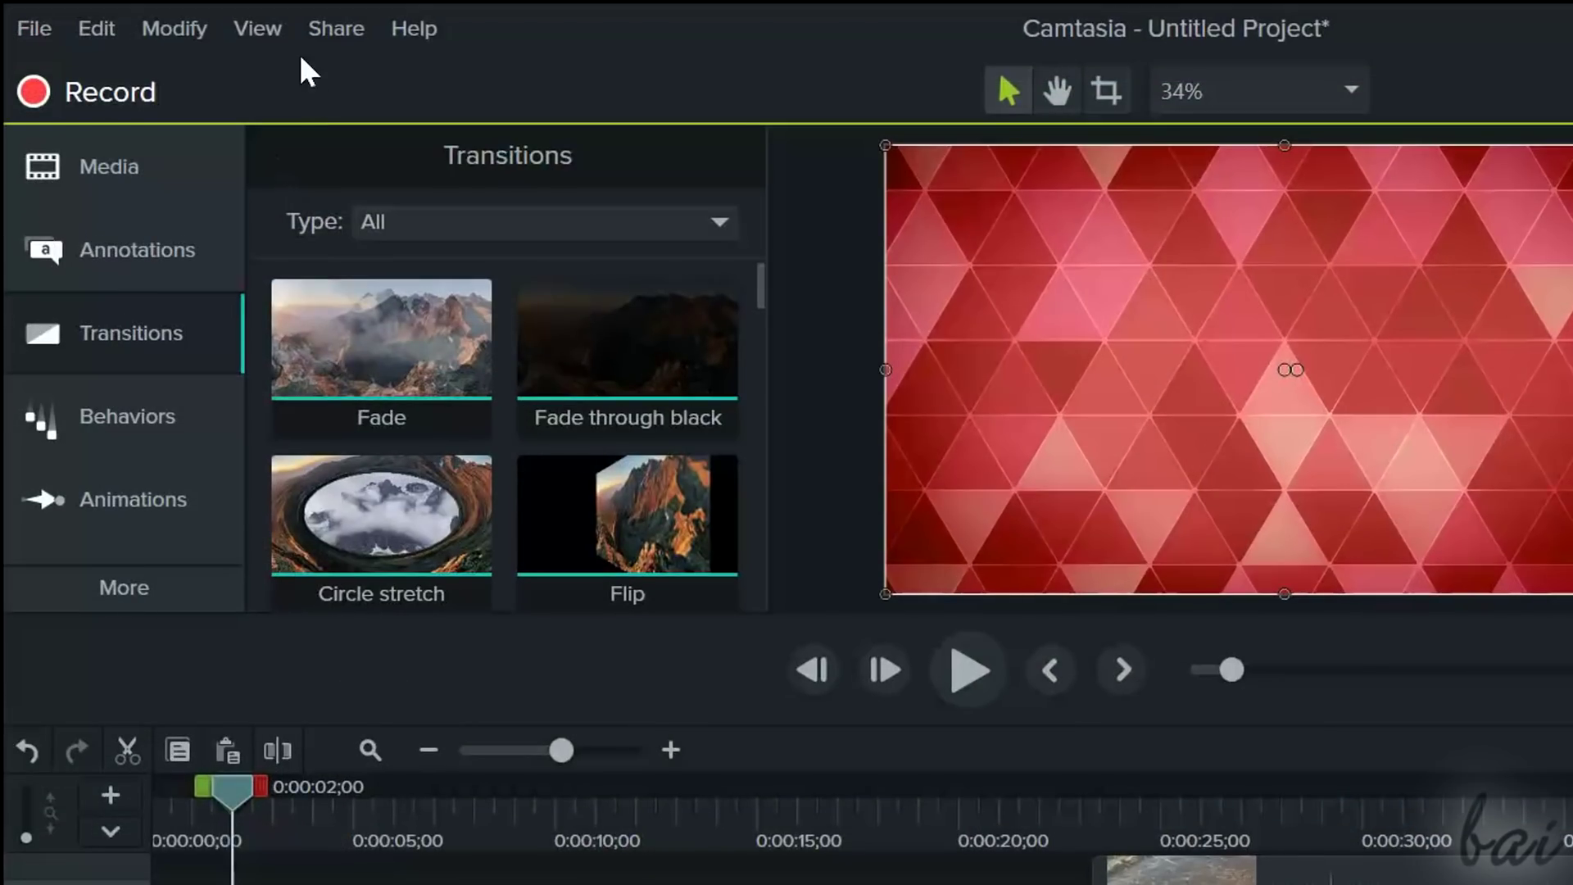
# Try to save the project on the desktop as a Camtasia project, entering a new file name that starts with "MyP"
pyautogui.click(31, 28)
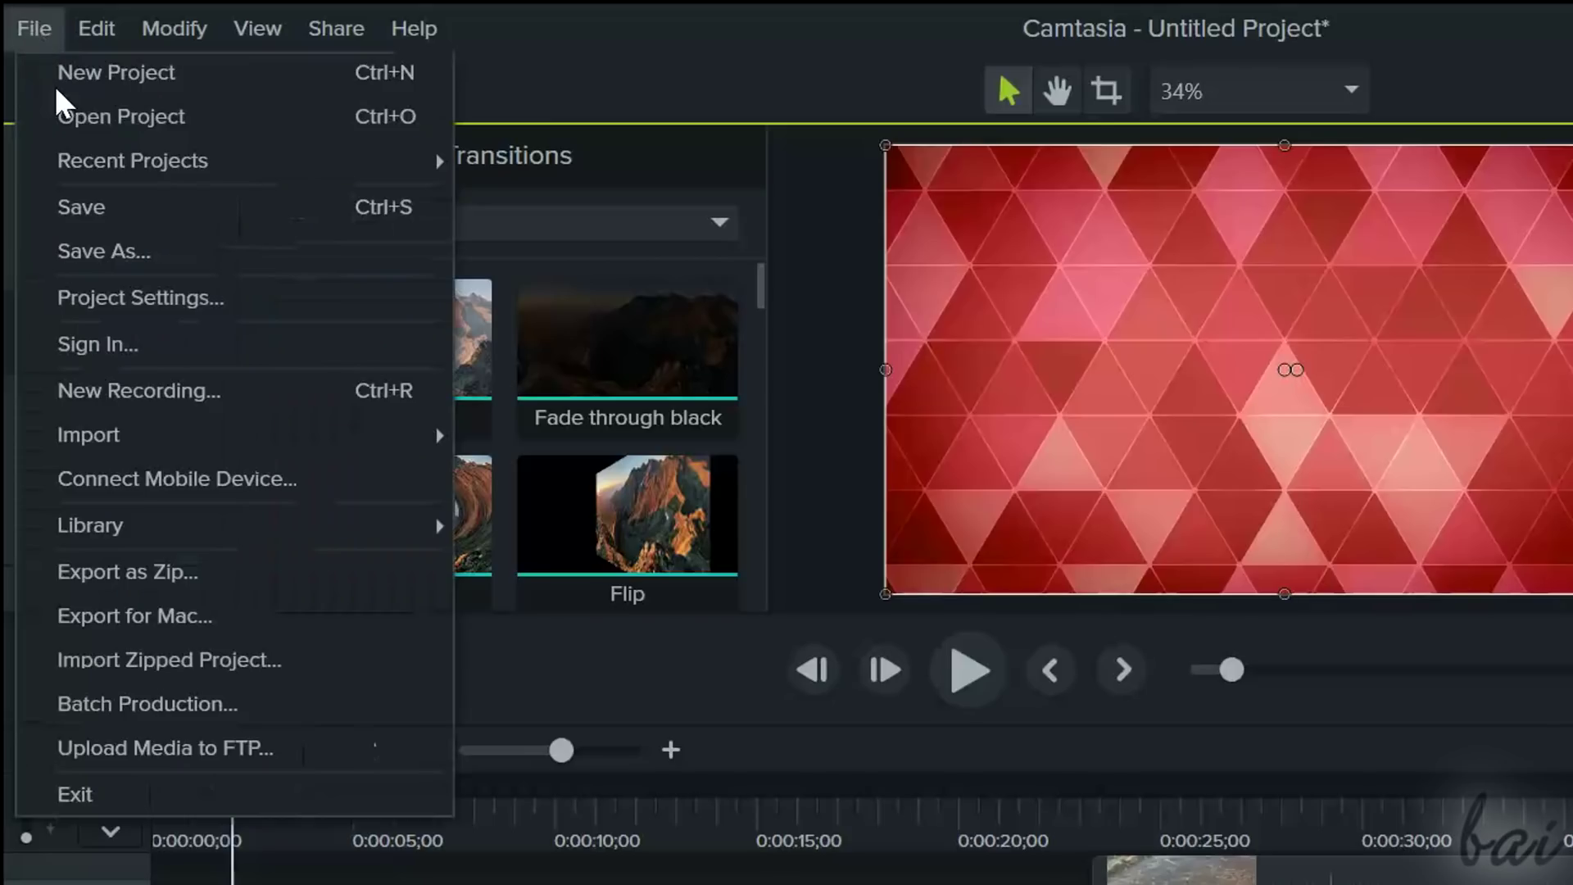
pyautogui.click(115, 250)
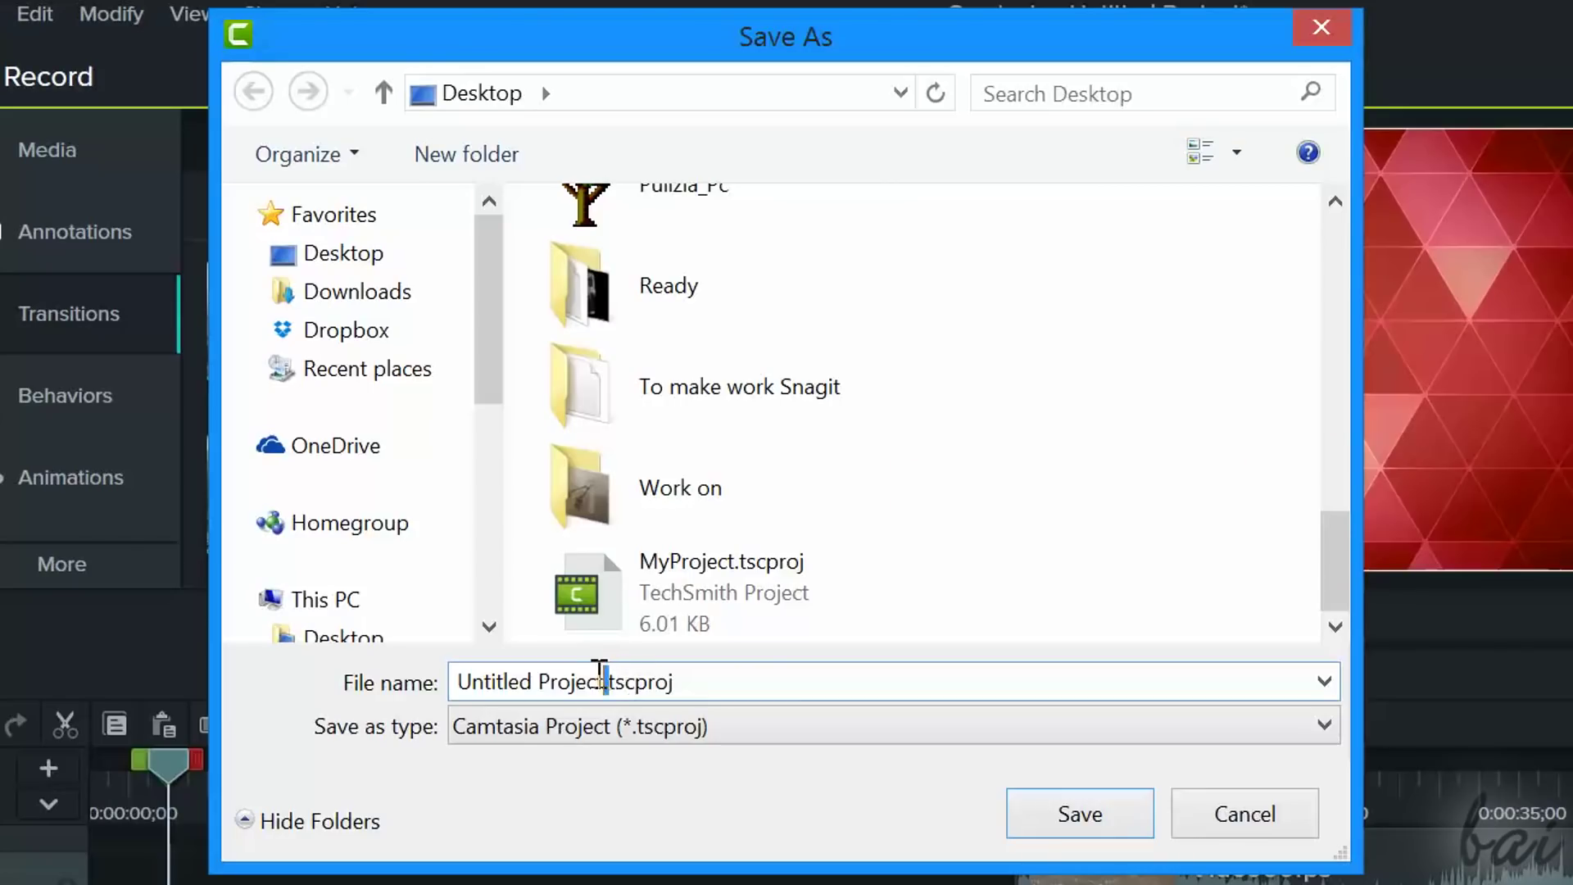
pyautogui.moveTo(600, 677); pyautogui.dragTo(299, 706)
pyautogui.write('MyP')
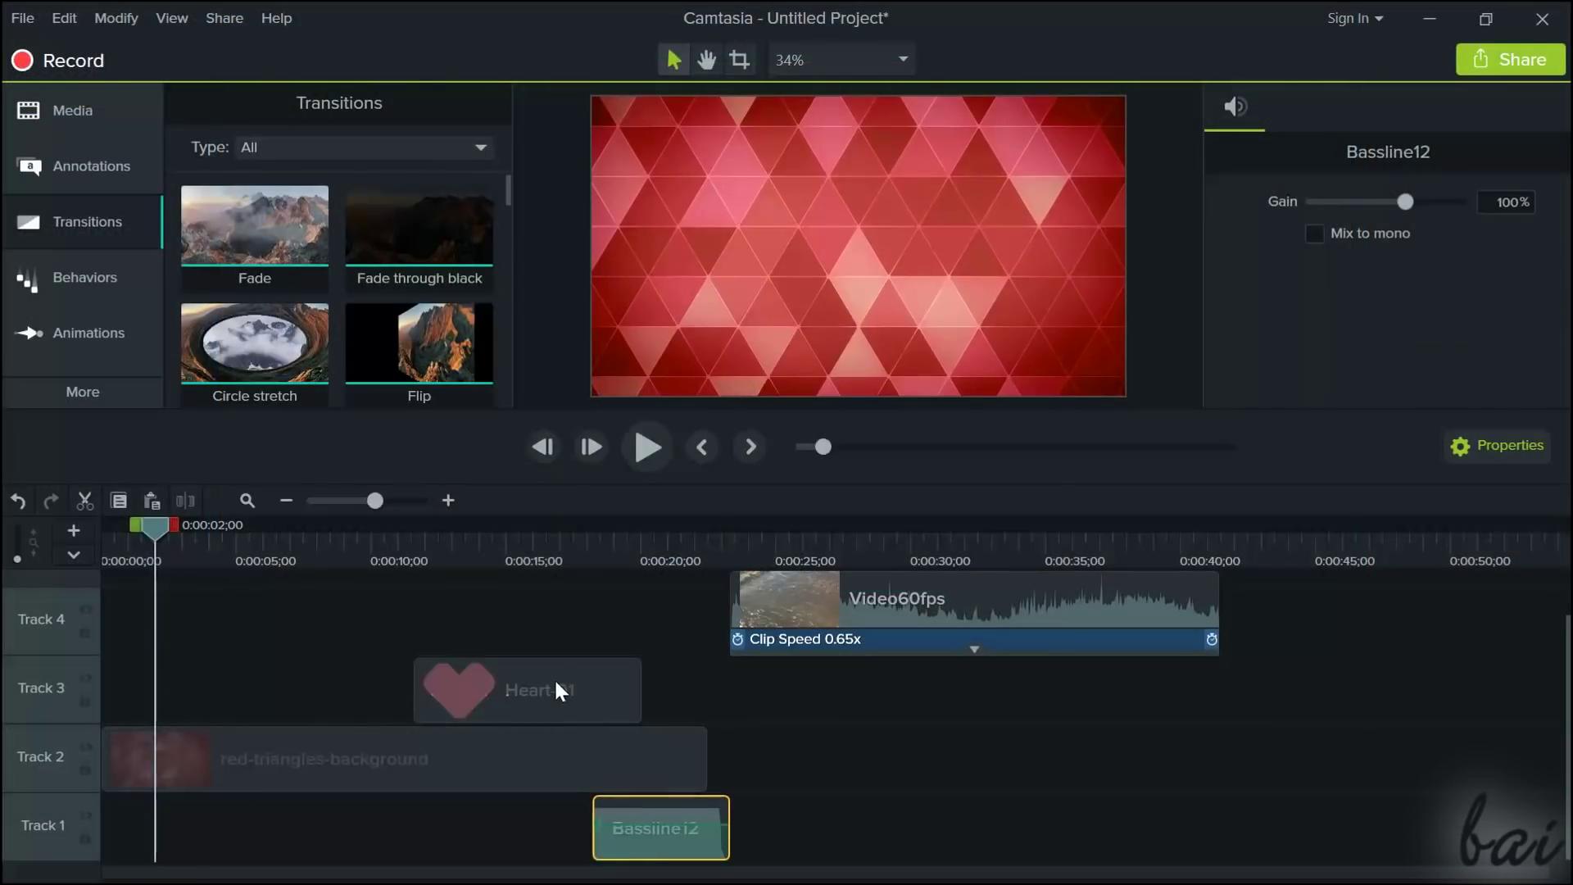
# Select the Heart-01, red-triangles-background and Video60fps clips in turn to view their properties
pyautogui.click(554, 677)
pyautogui.click(377, 747)
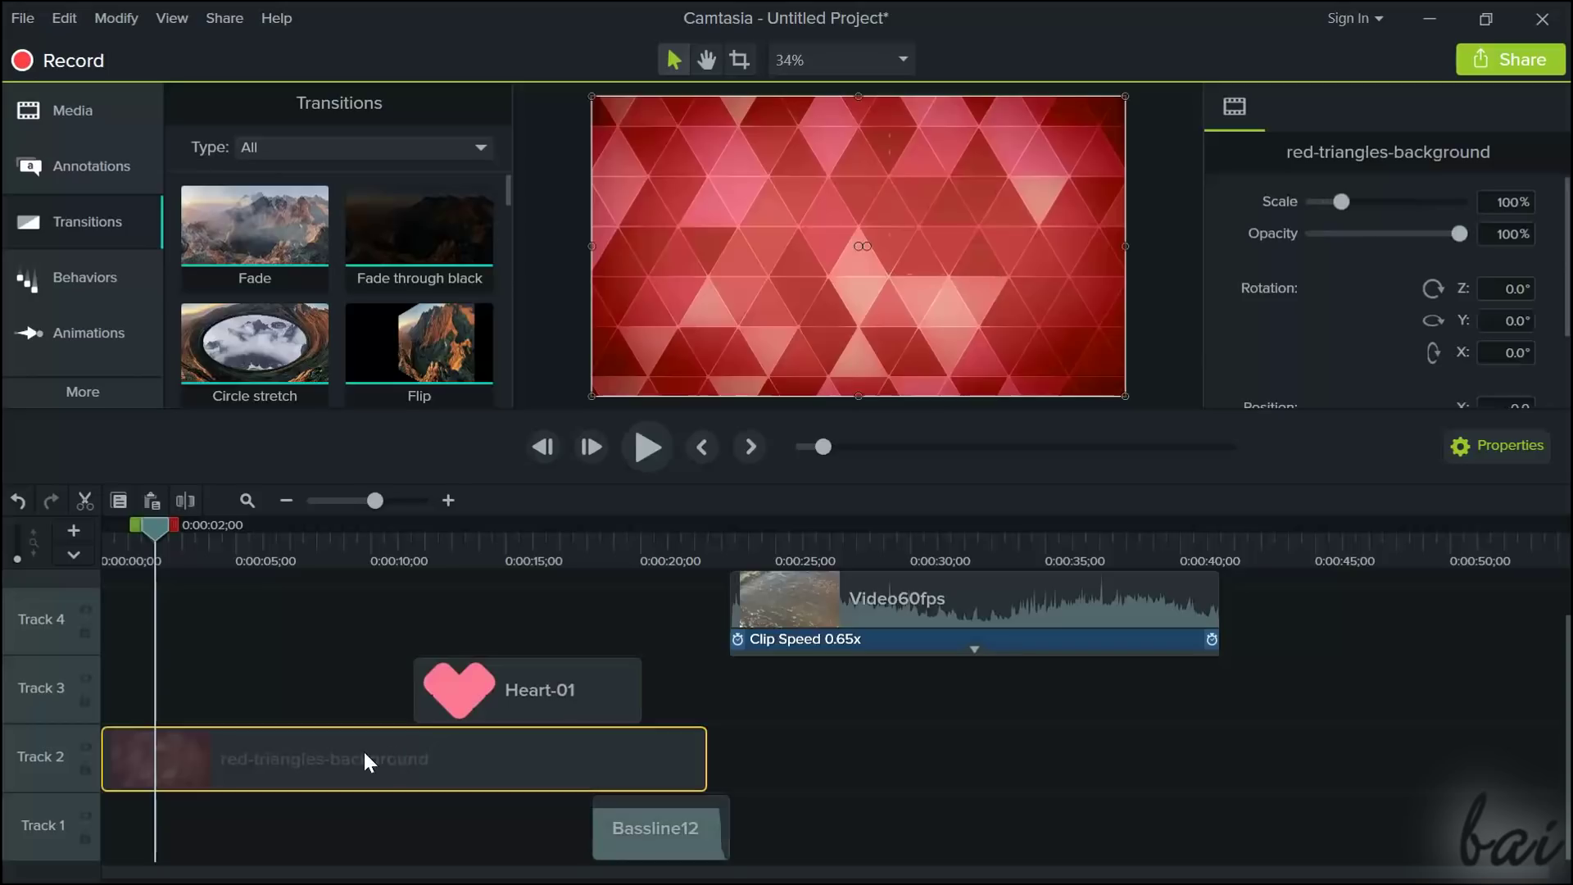
pyautogui.click(956, 604)
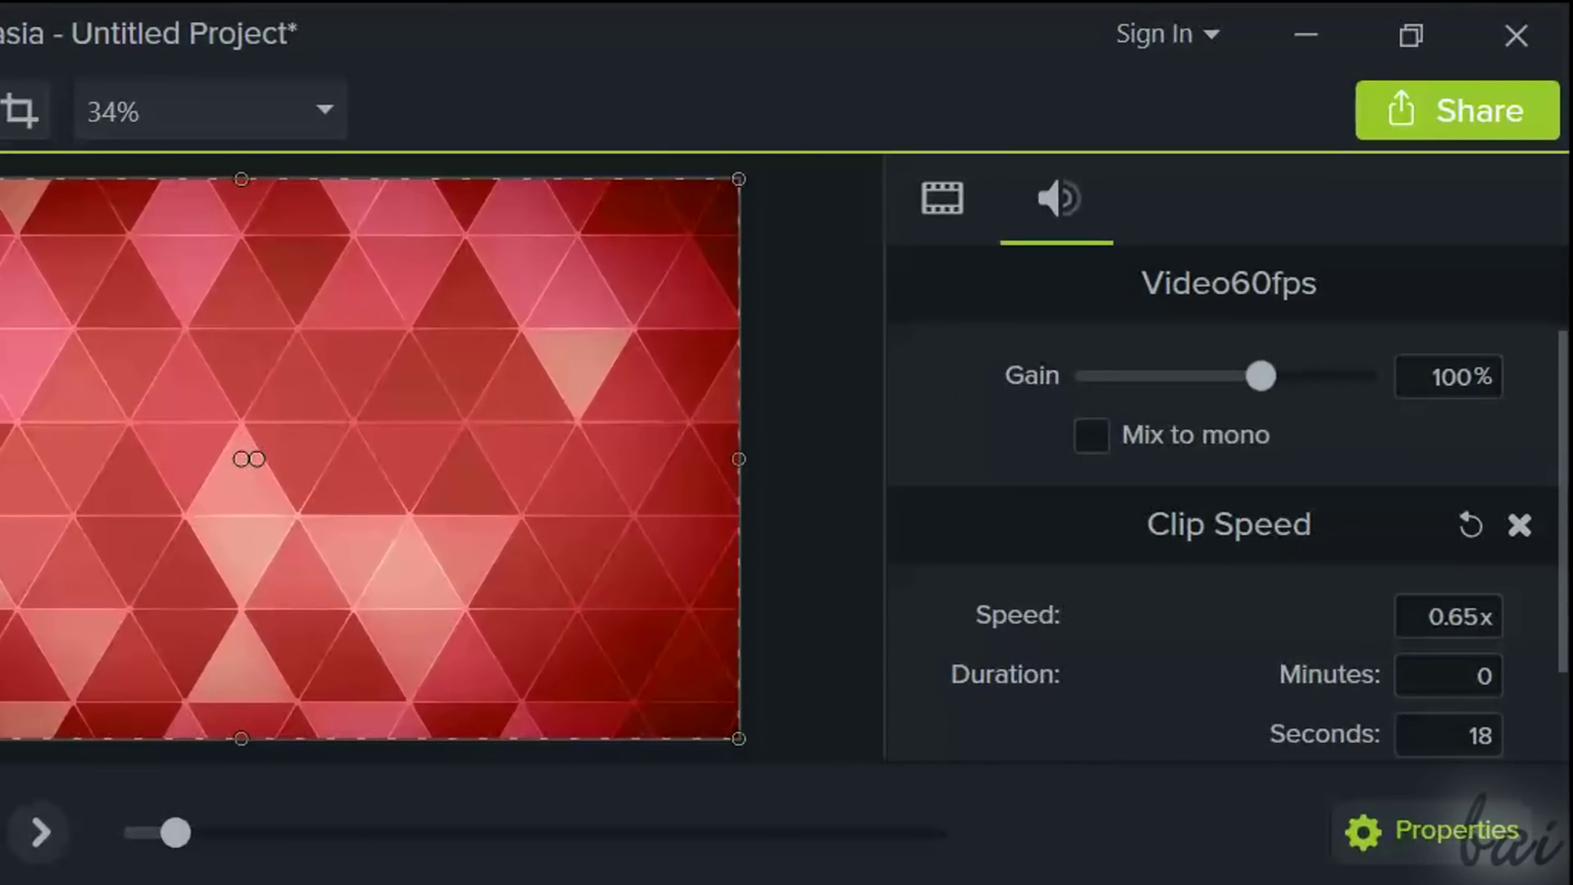
# Set up exporting the project to a local file with custom production settings and the MP4 - Smart Player (HTML5) format
pyautogui.click(1507, 112)
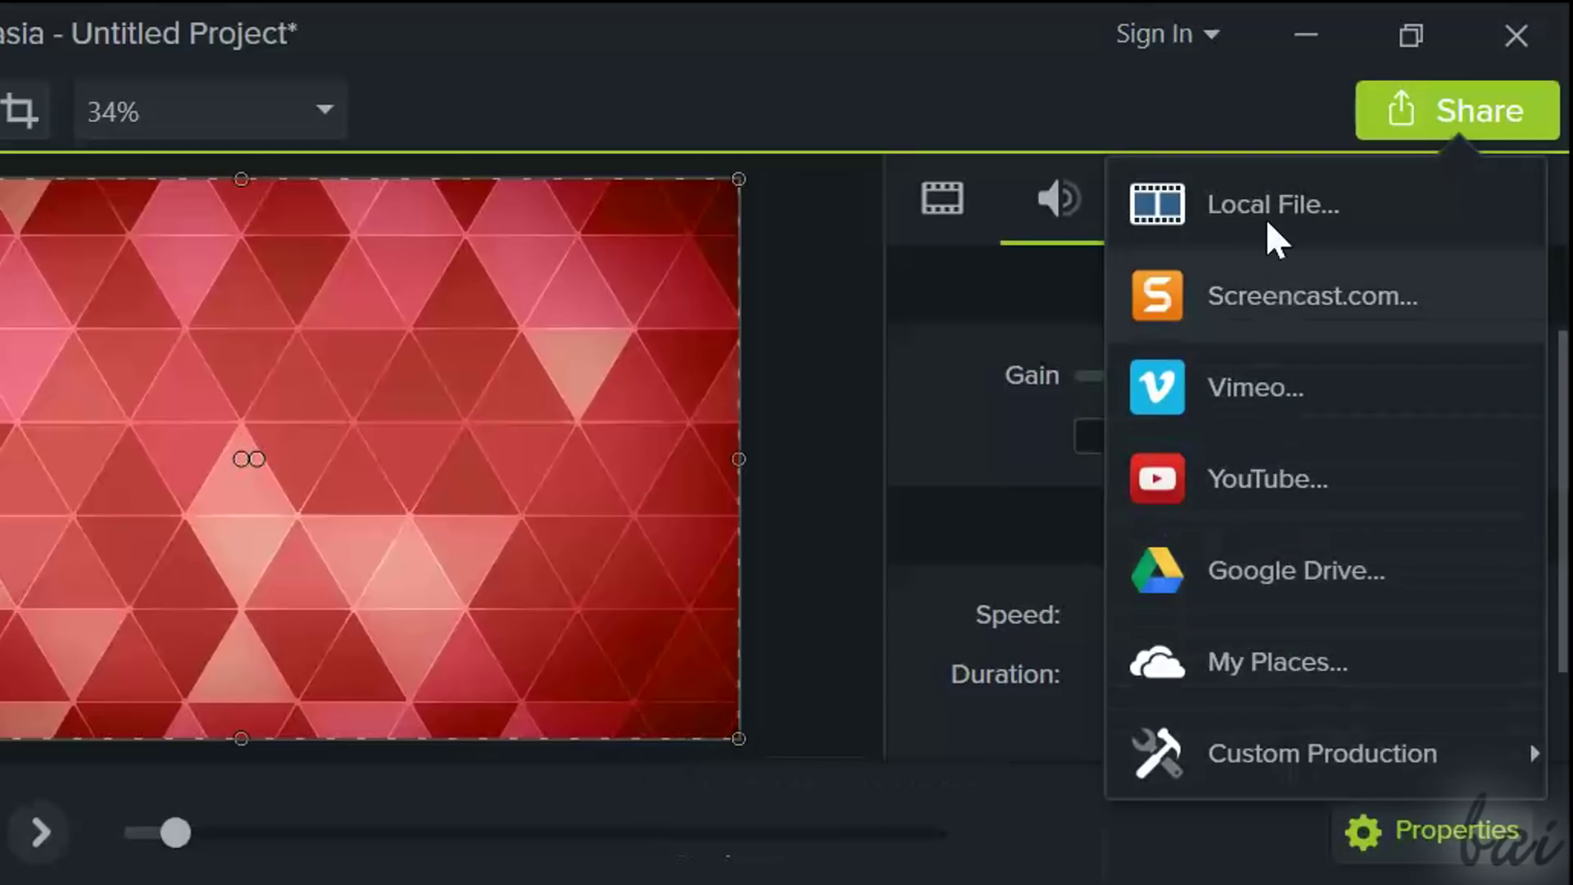
pyautogui.click(1267, 214)
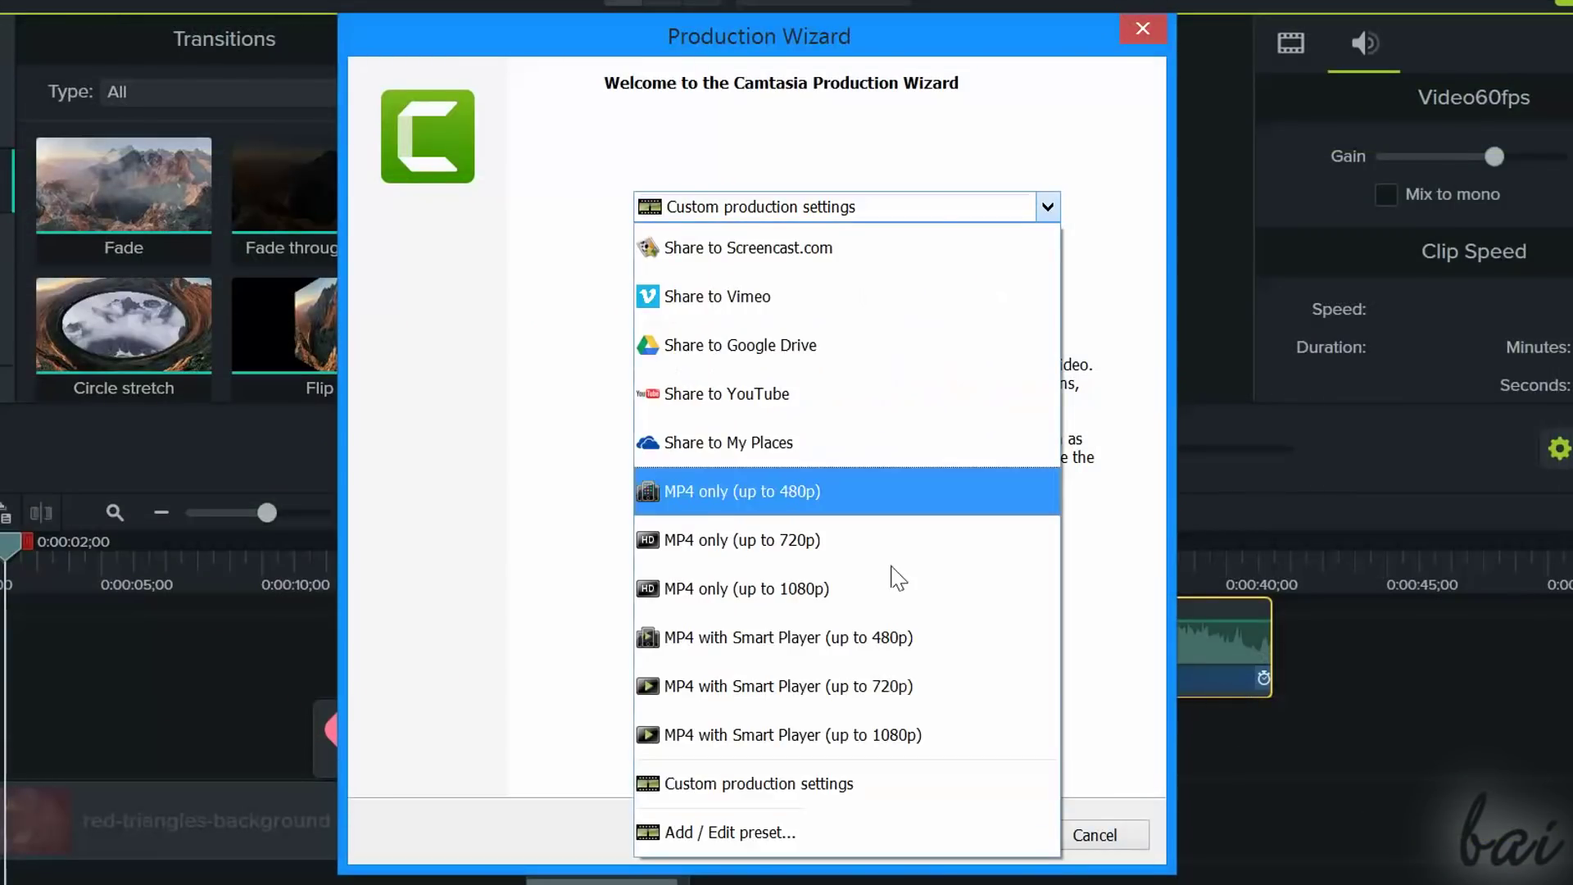
pyautogui.click(858, 782)
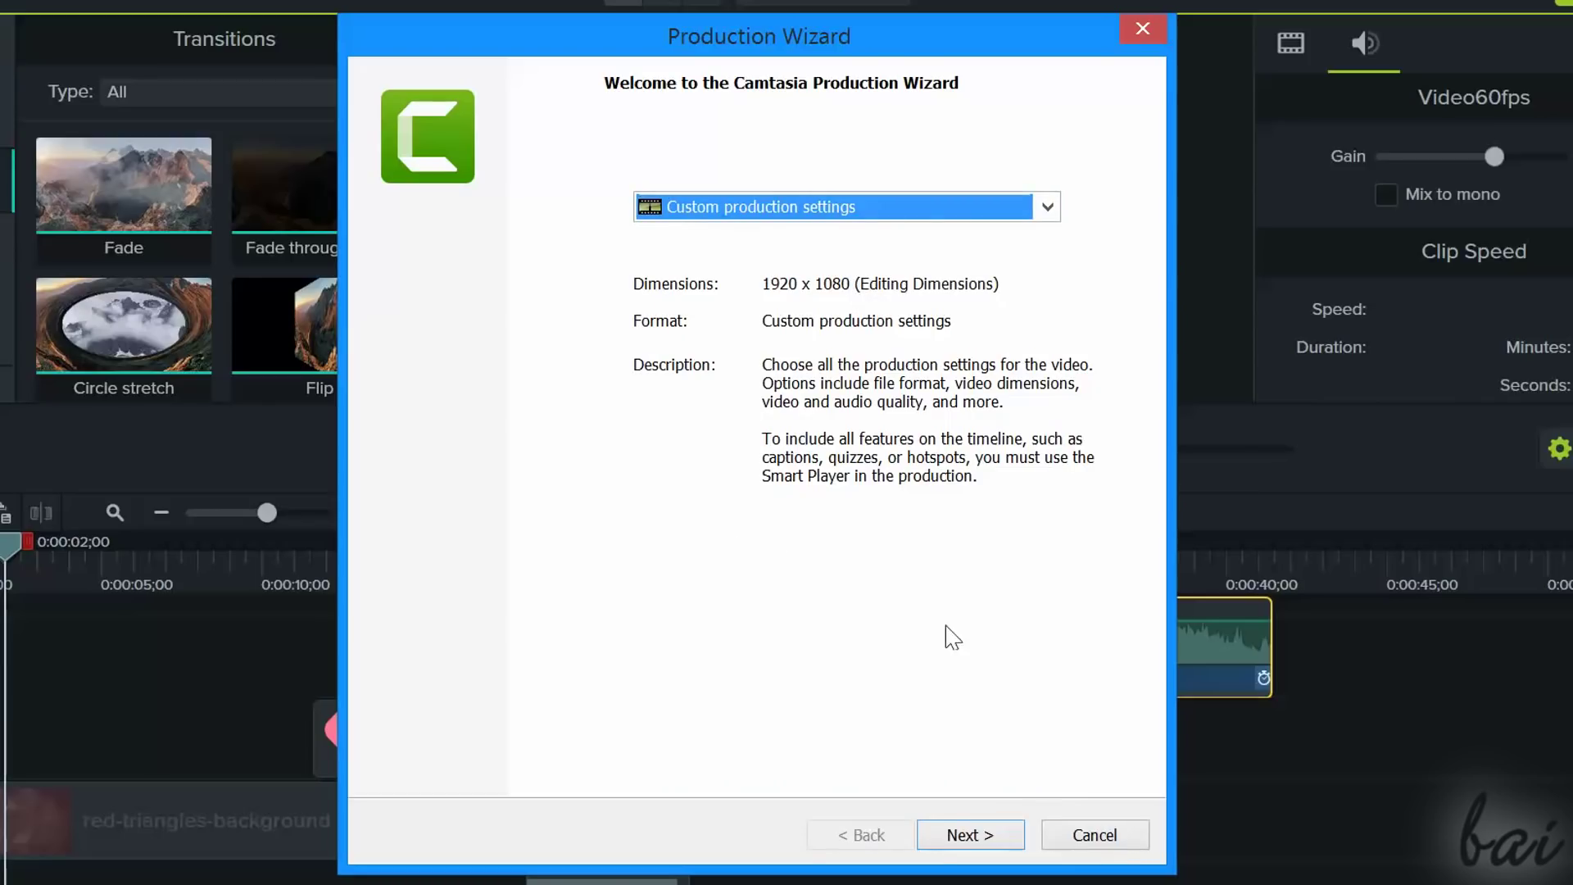
pyautogui.click(1008, 838)
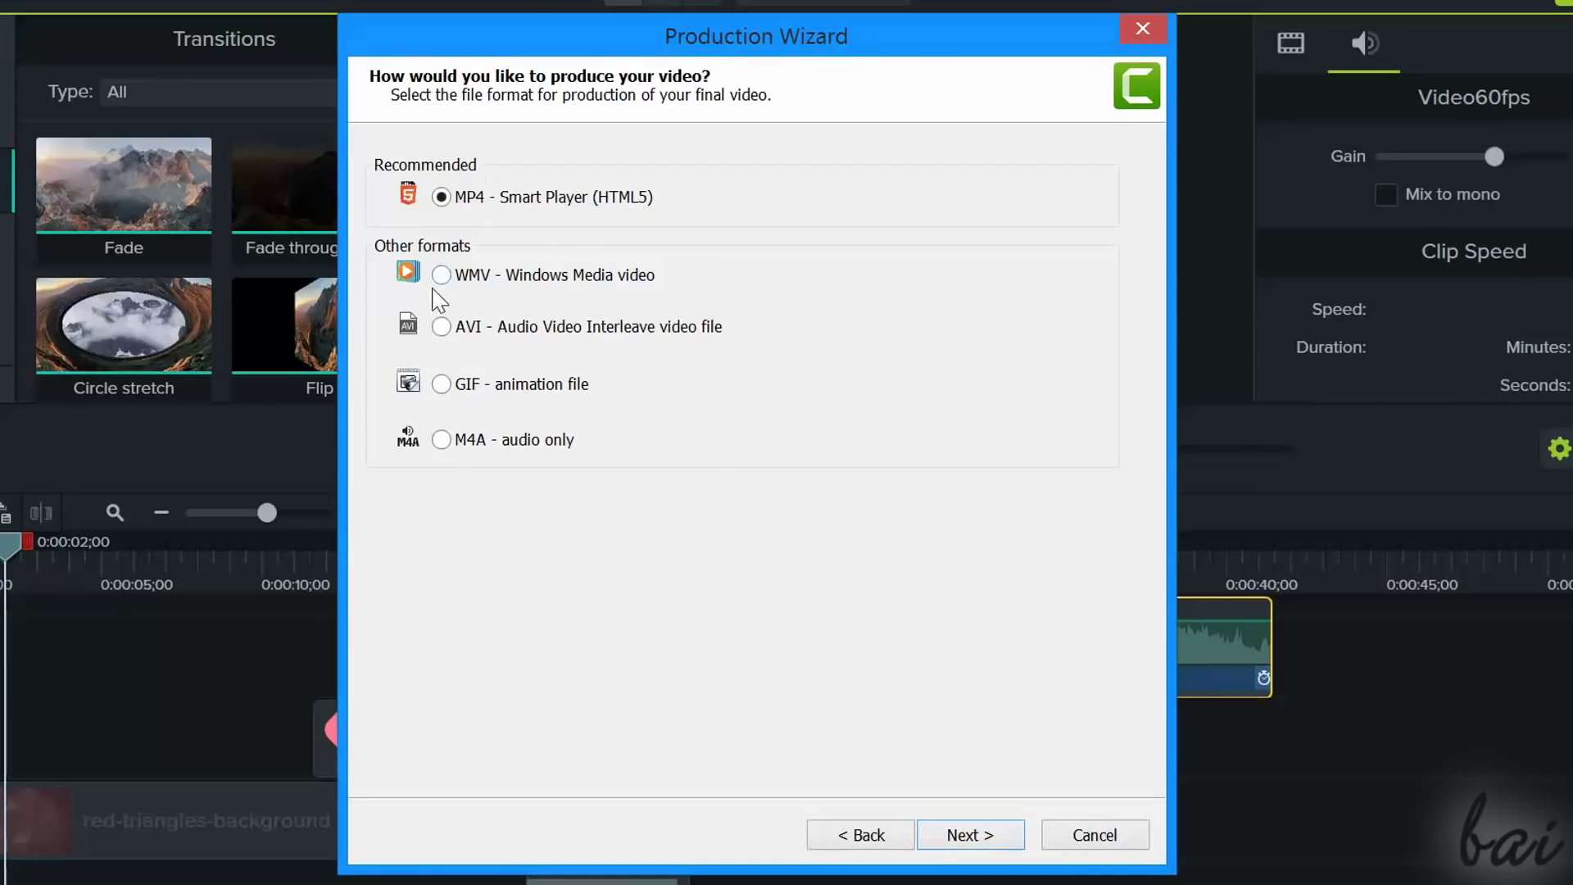
pyautogui.click(994, 838)
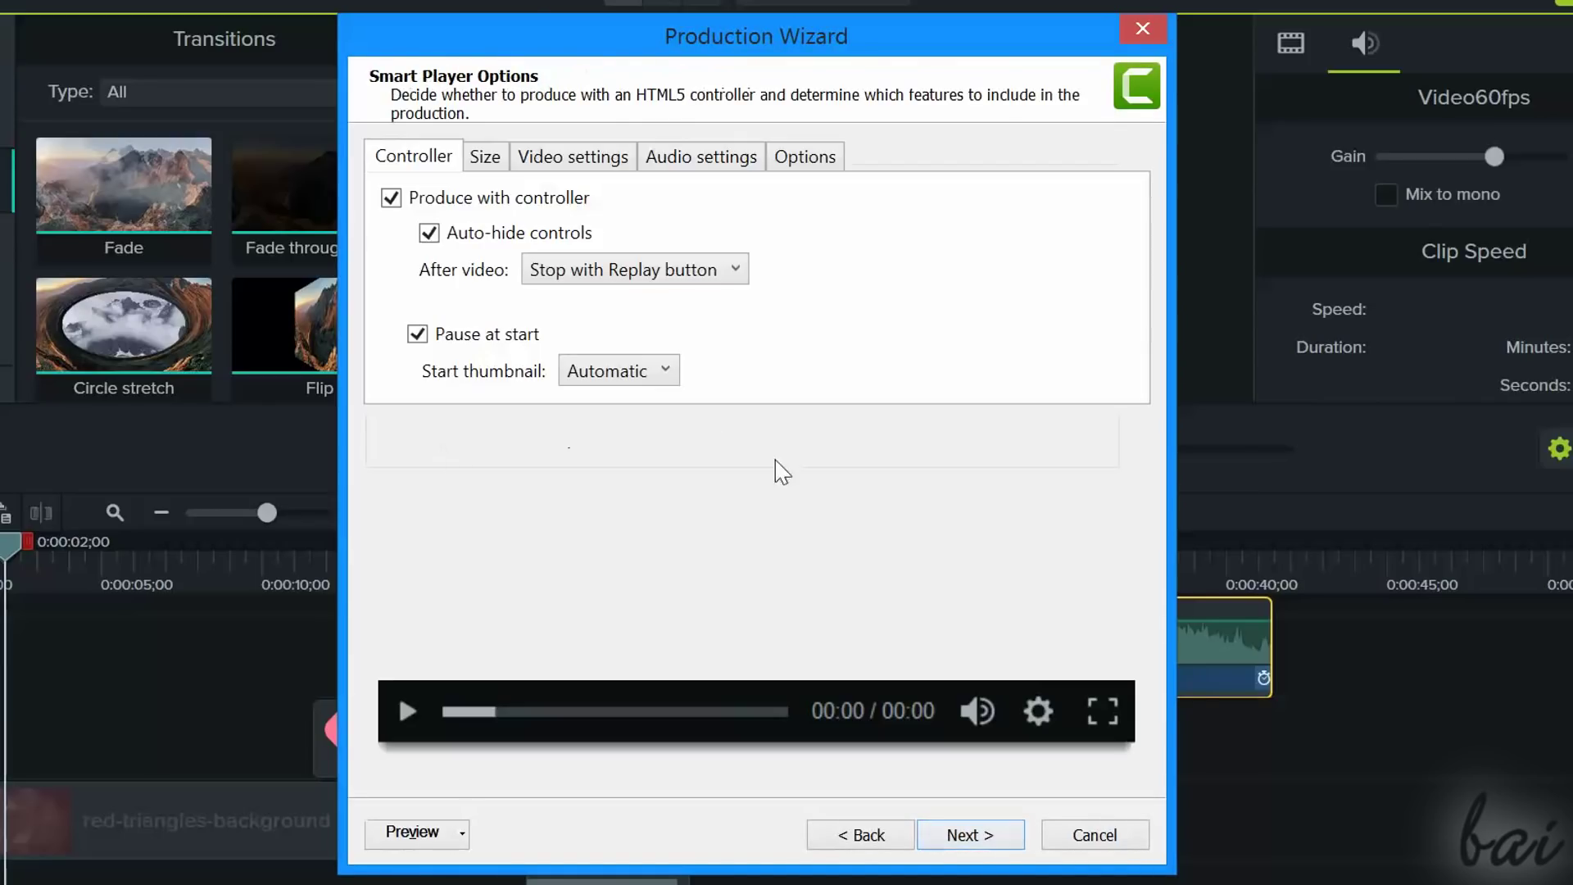
# Review the Smart Player size and video settings, including the frame rate and encoding mode choices
pyautogui.click(501, 159)
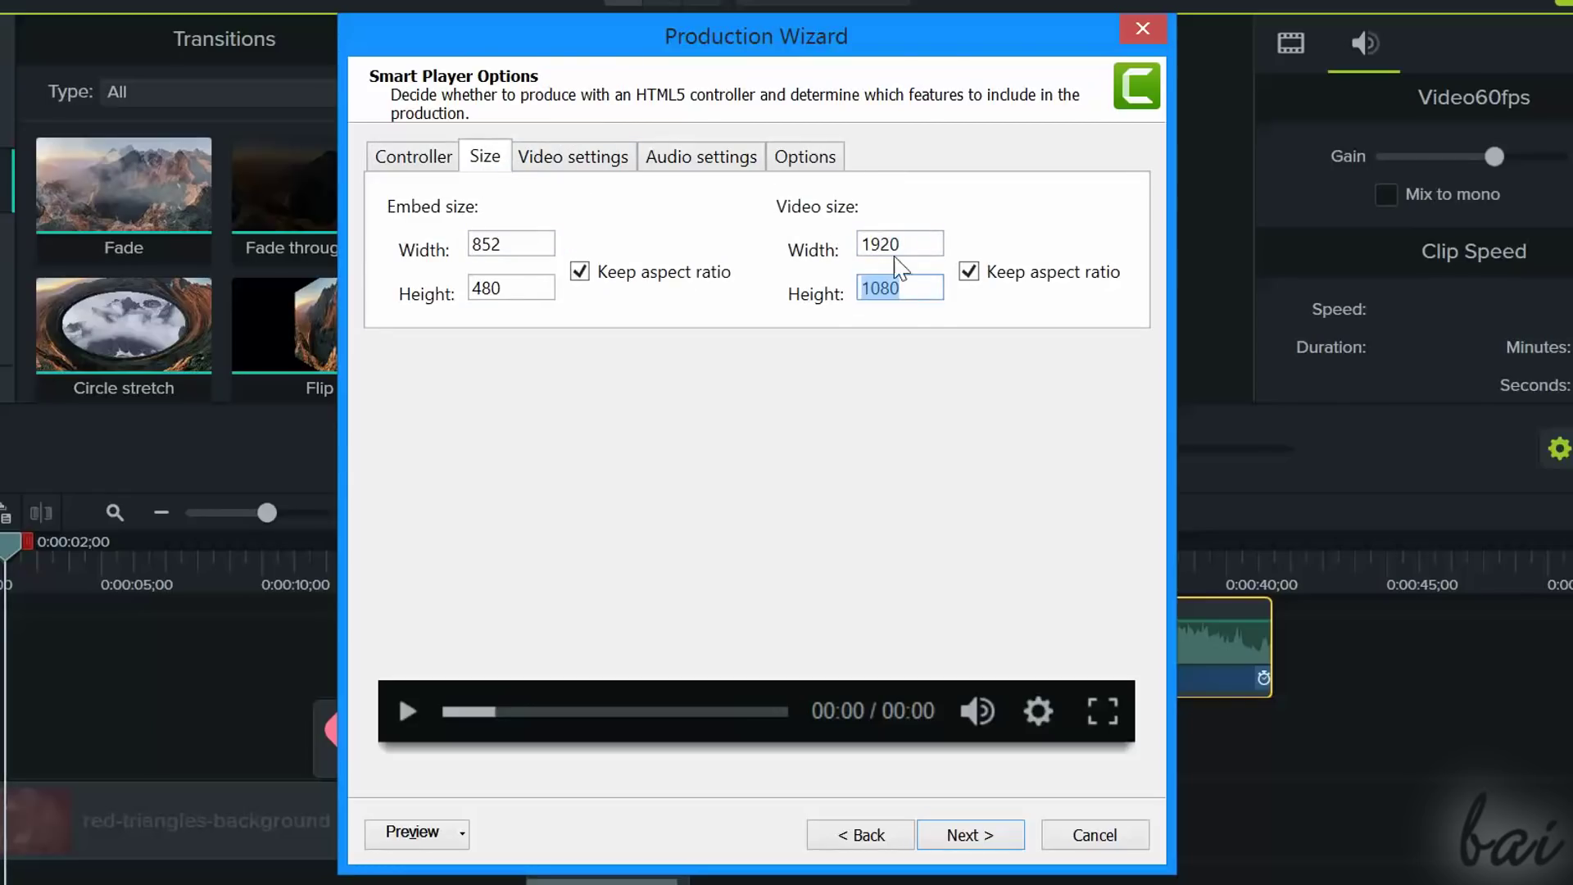
pyautogui.click(614, 158)
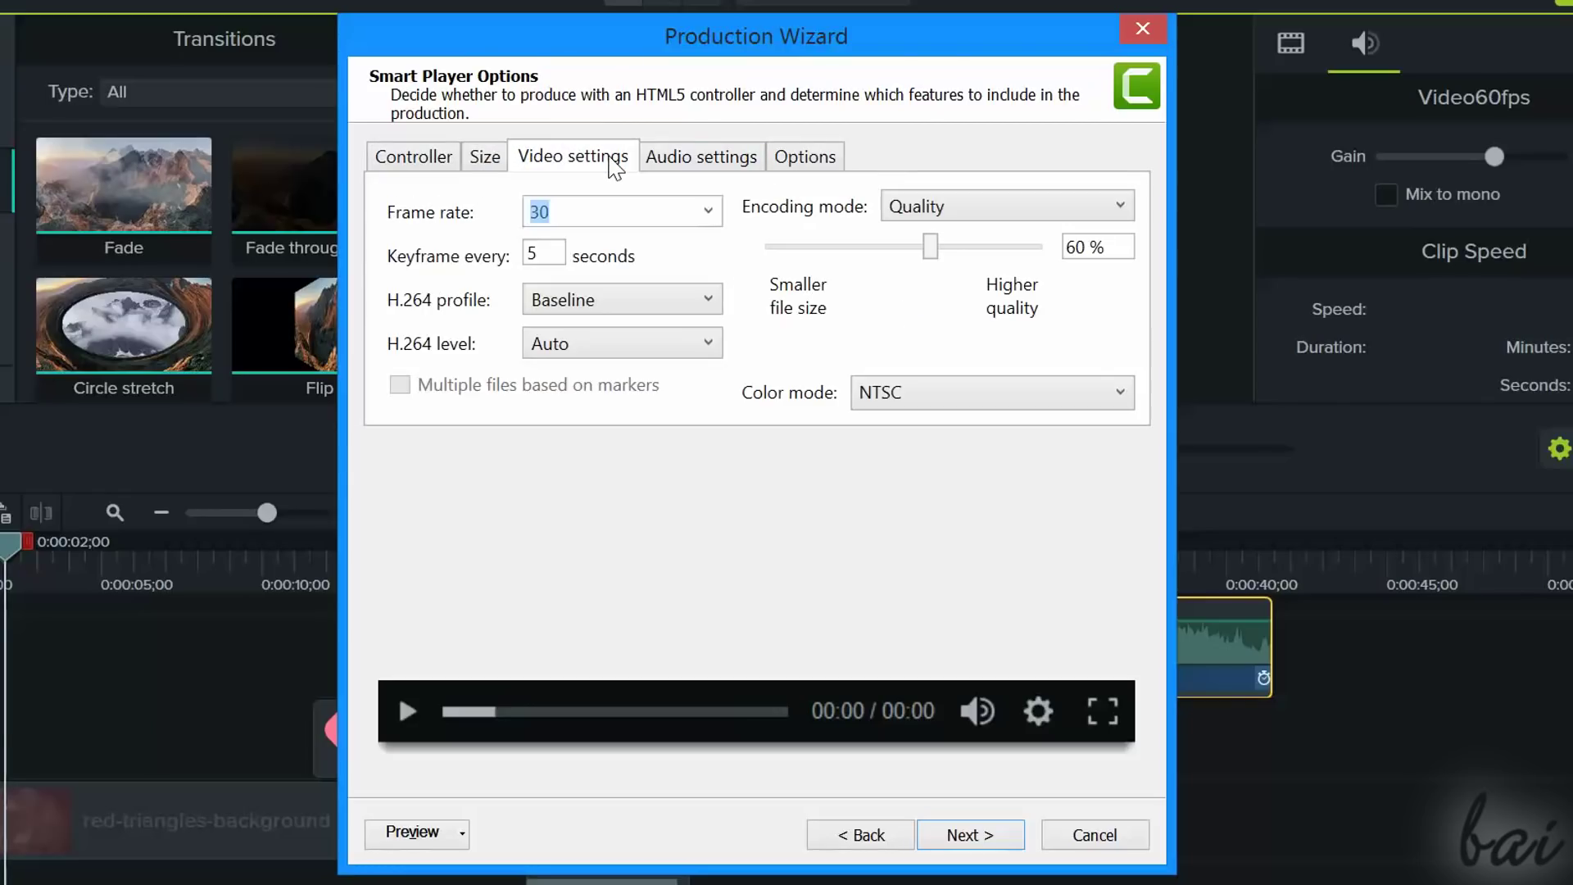
pyautogui.click(613, 212)
pyautogui.click(585, 479)
pyautogui.click(1034, 214)
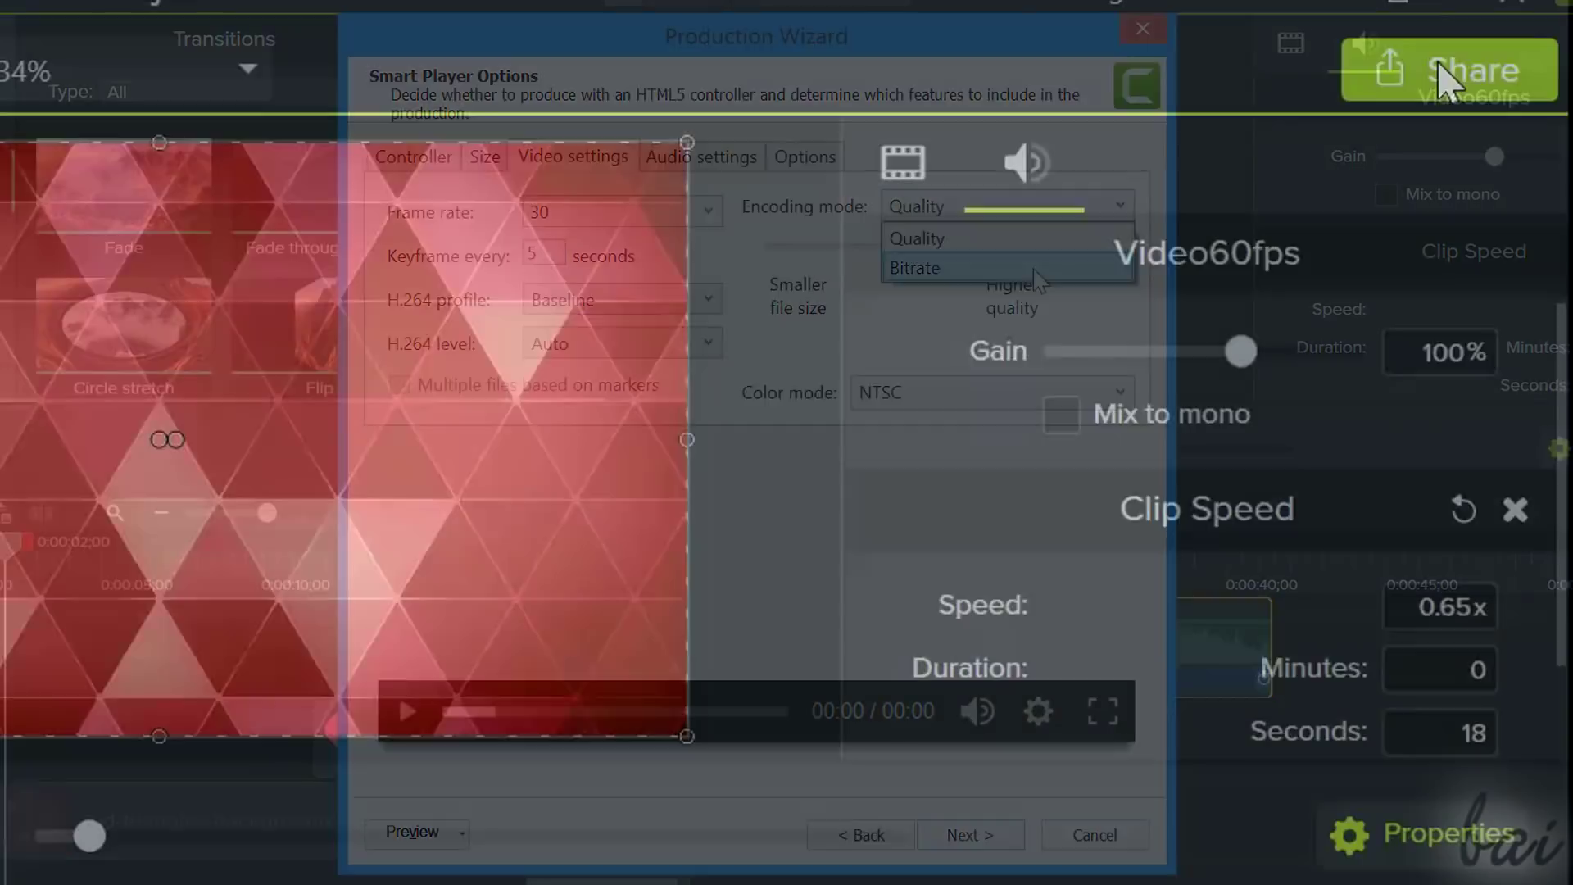
# Bring up the project's sharing destinations and pick Vimeo
pyautogui.click(1447, 73)
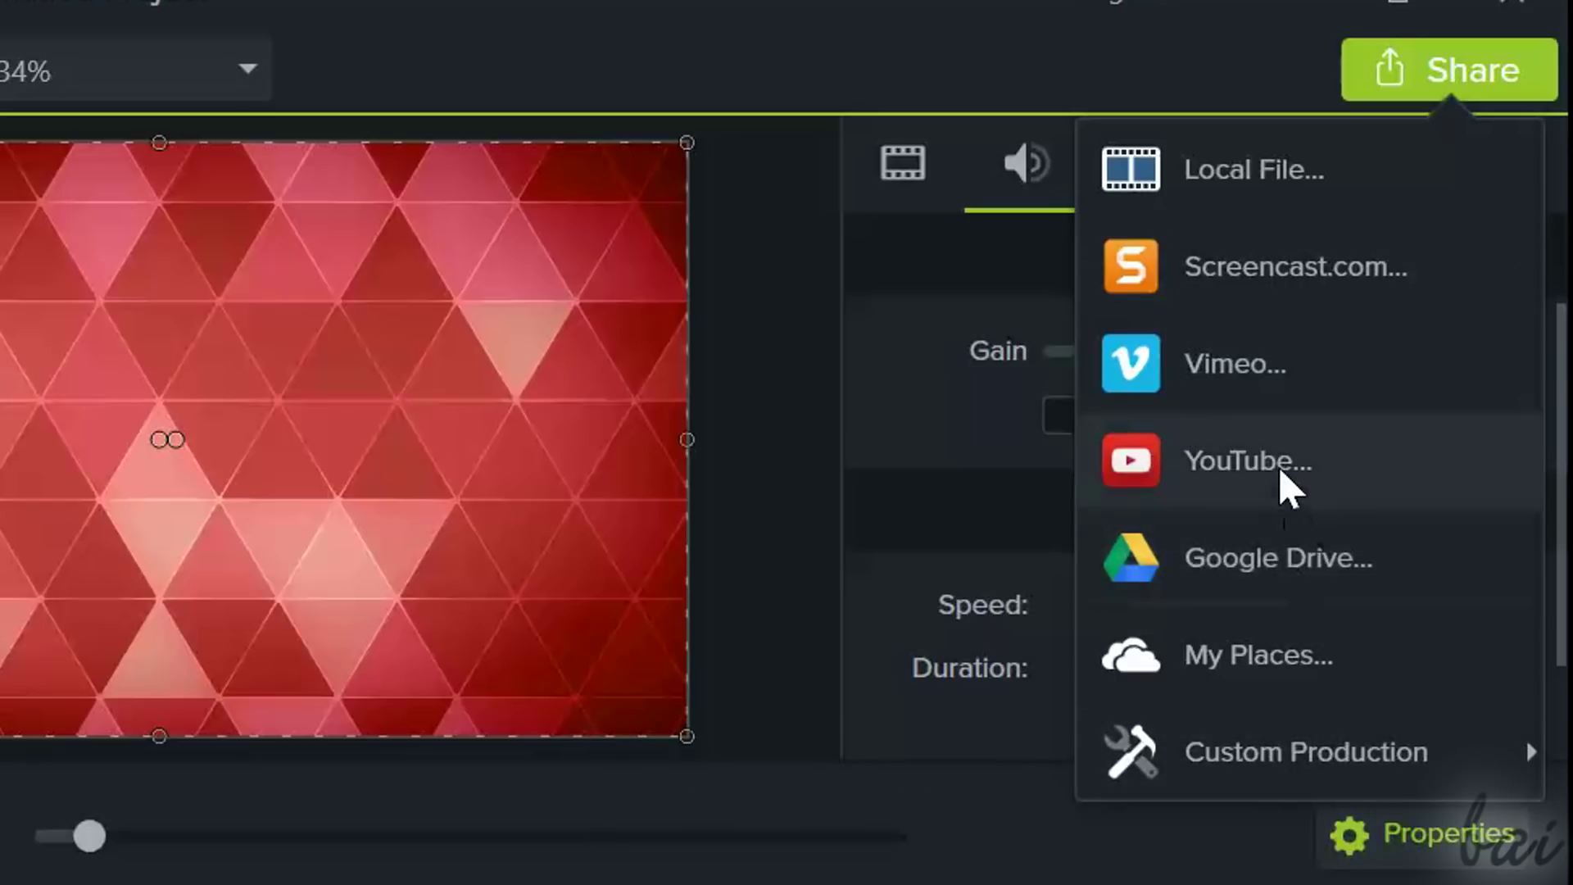
pyautogui.click(1236, 363)
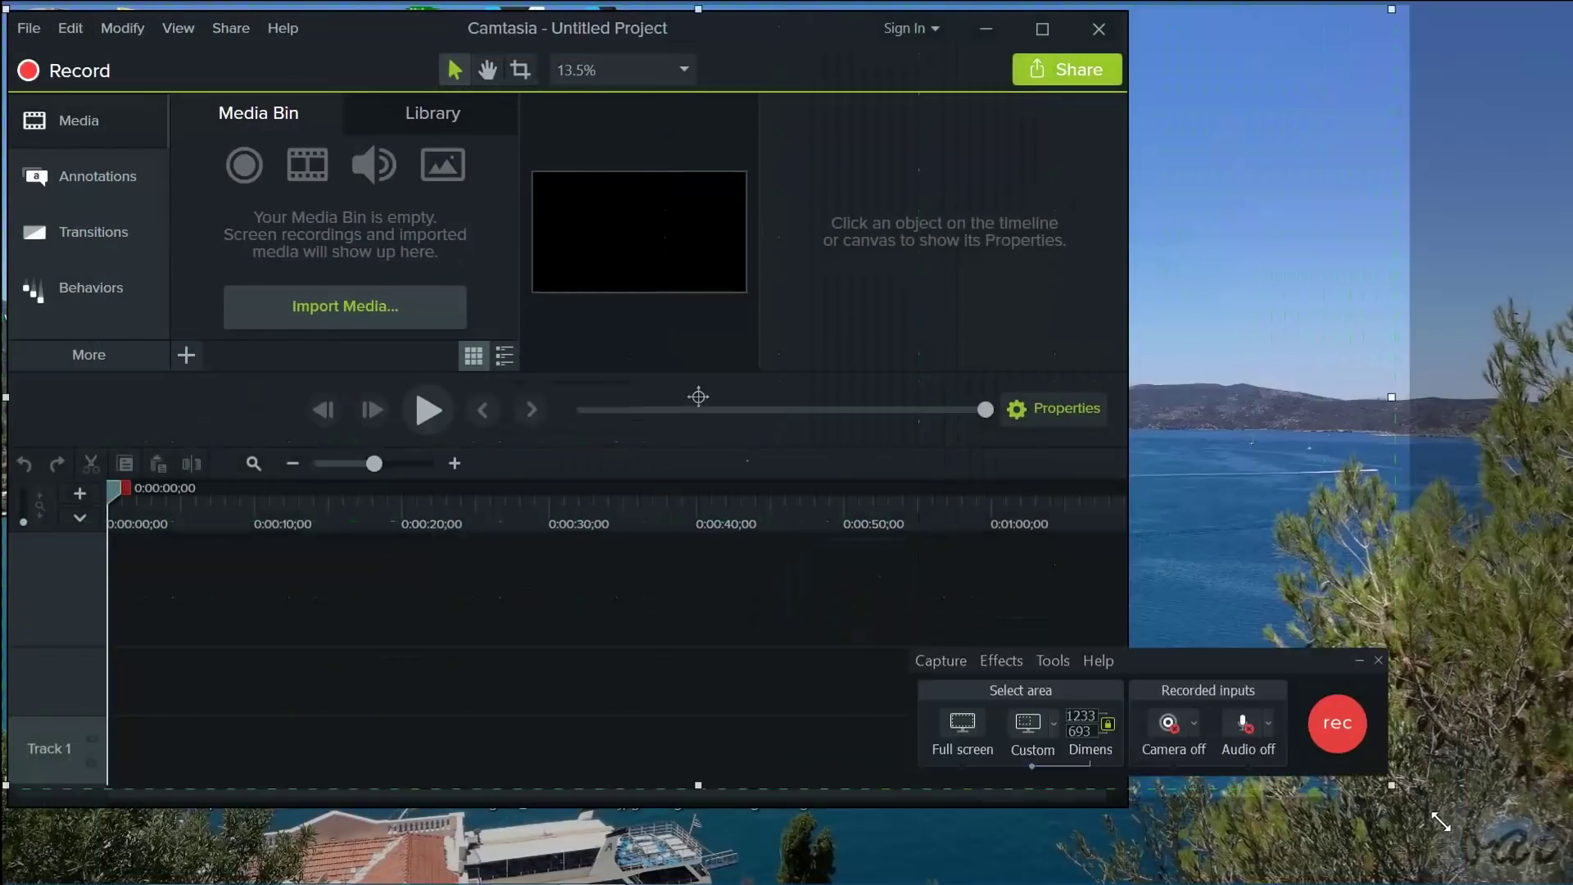
# Launch the screen recorder and define a custom recording area of about 1247 x 701 pixels
pyautogui.moveTo(1441, 821); pyautogui.dragTo(959, 527)
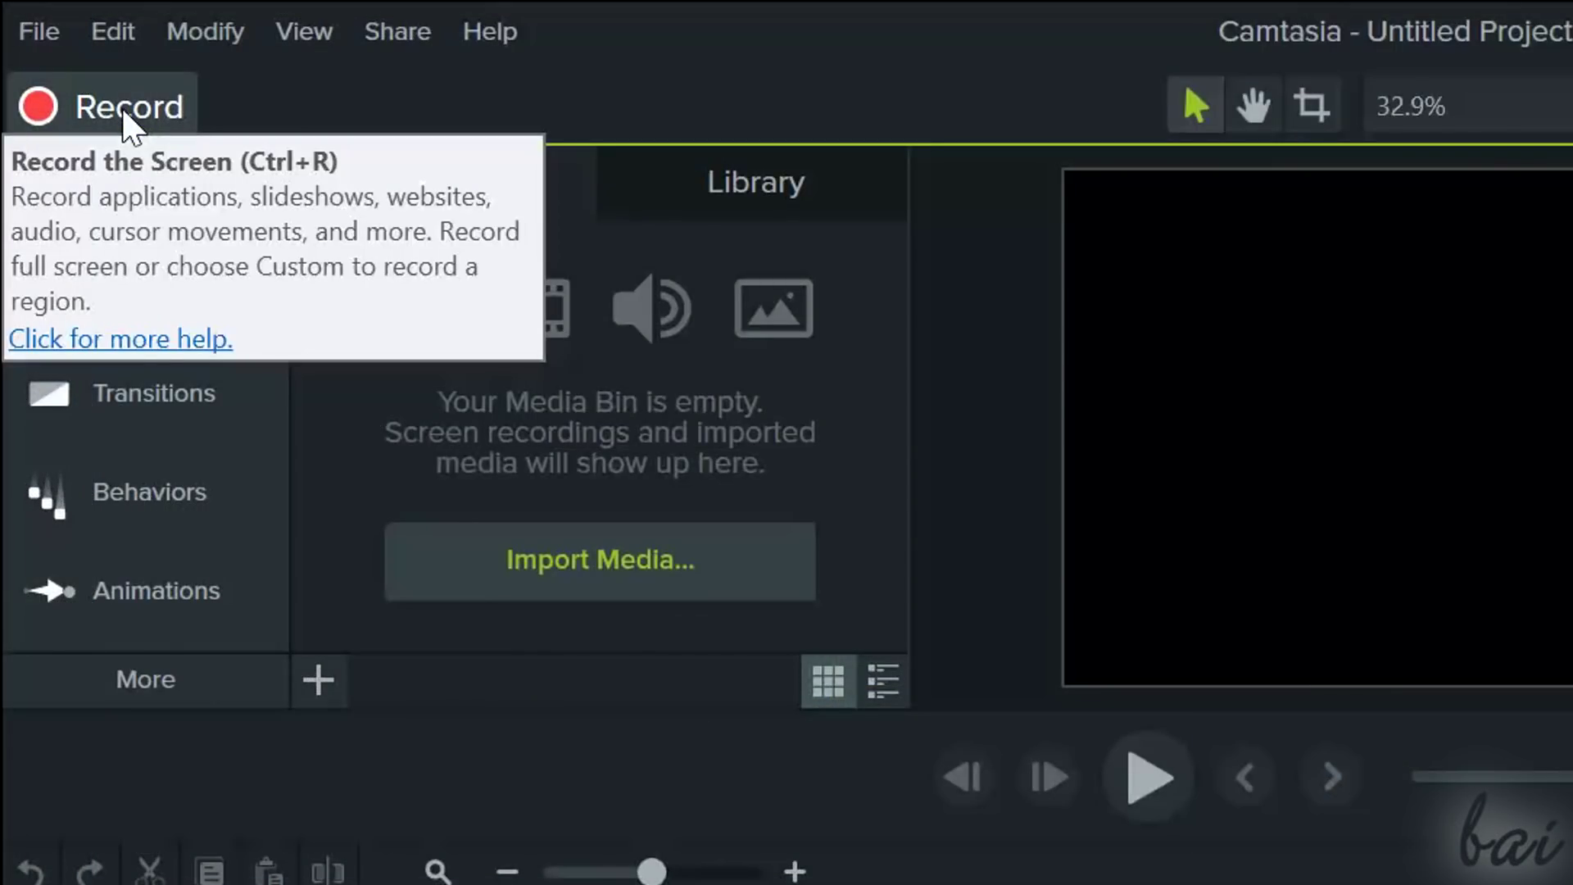
pyautogui.click(121, 107)
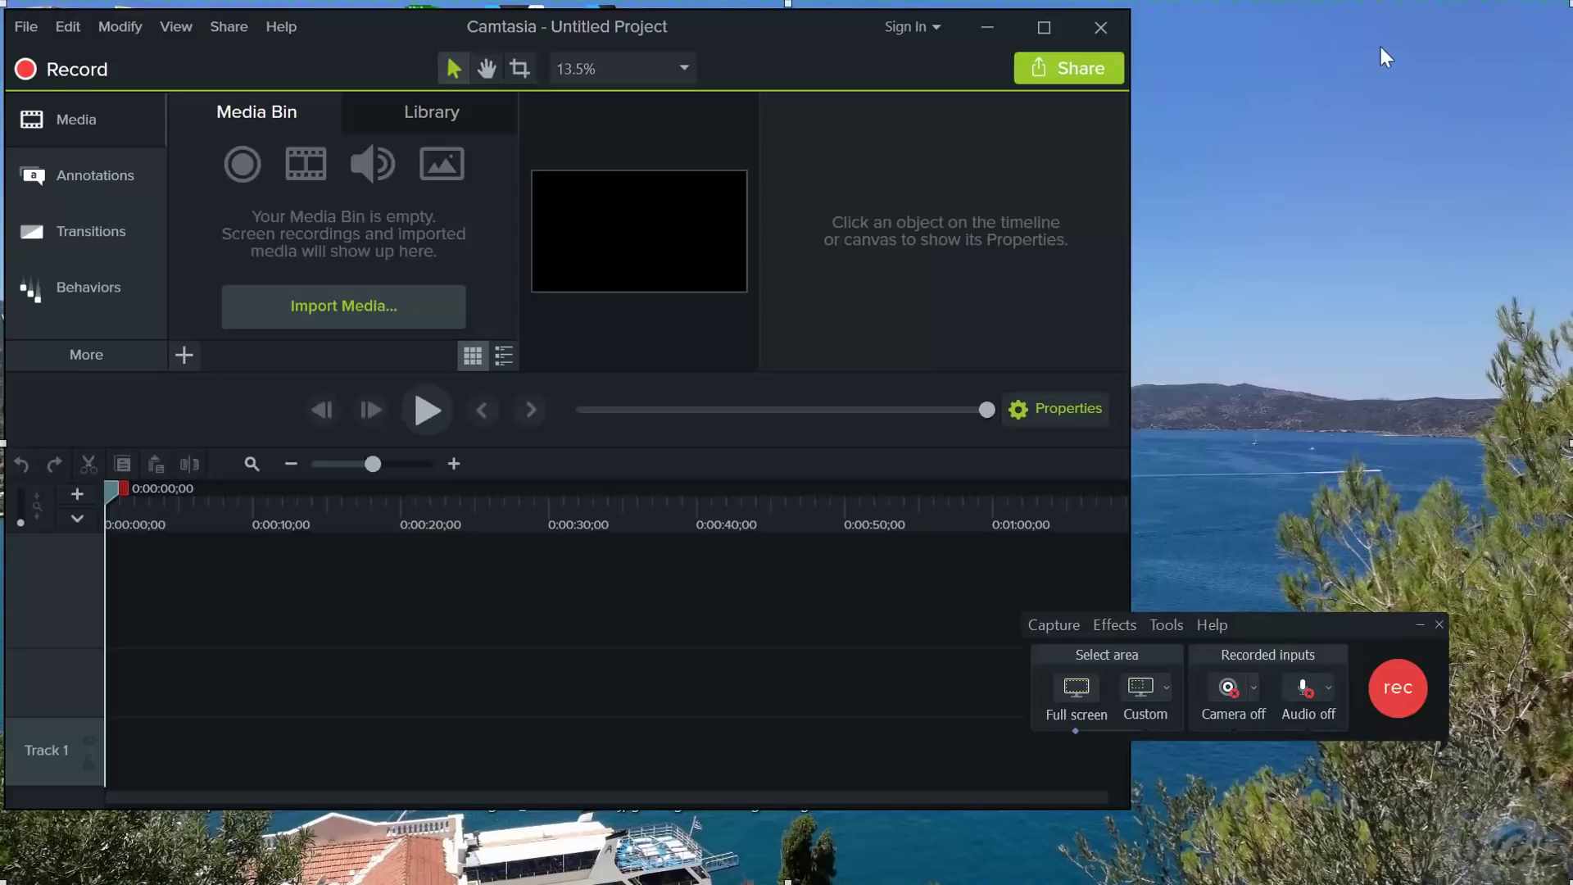
pyautogui.click(1145, 721)
pyautogui.moveTo(1047, 586); pyautogui.dragTo(665, 334)
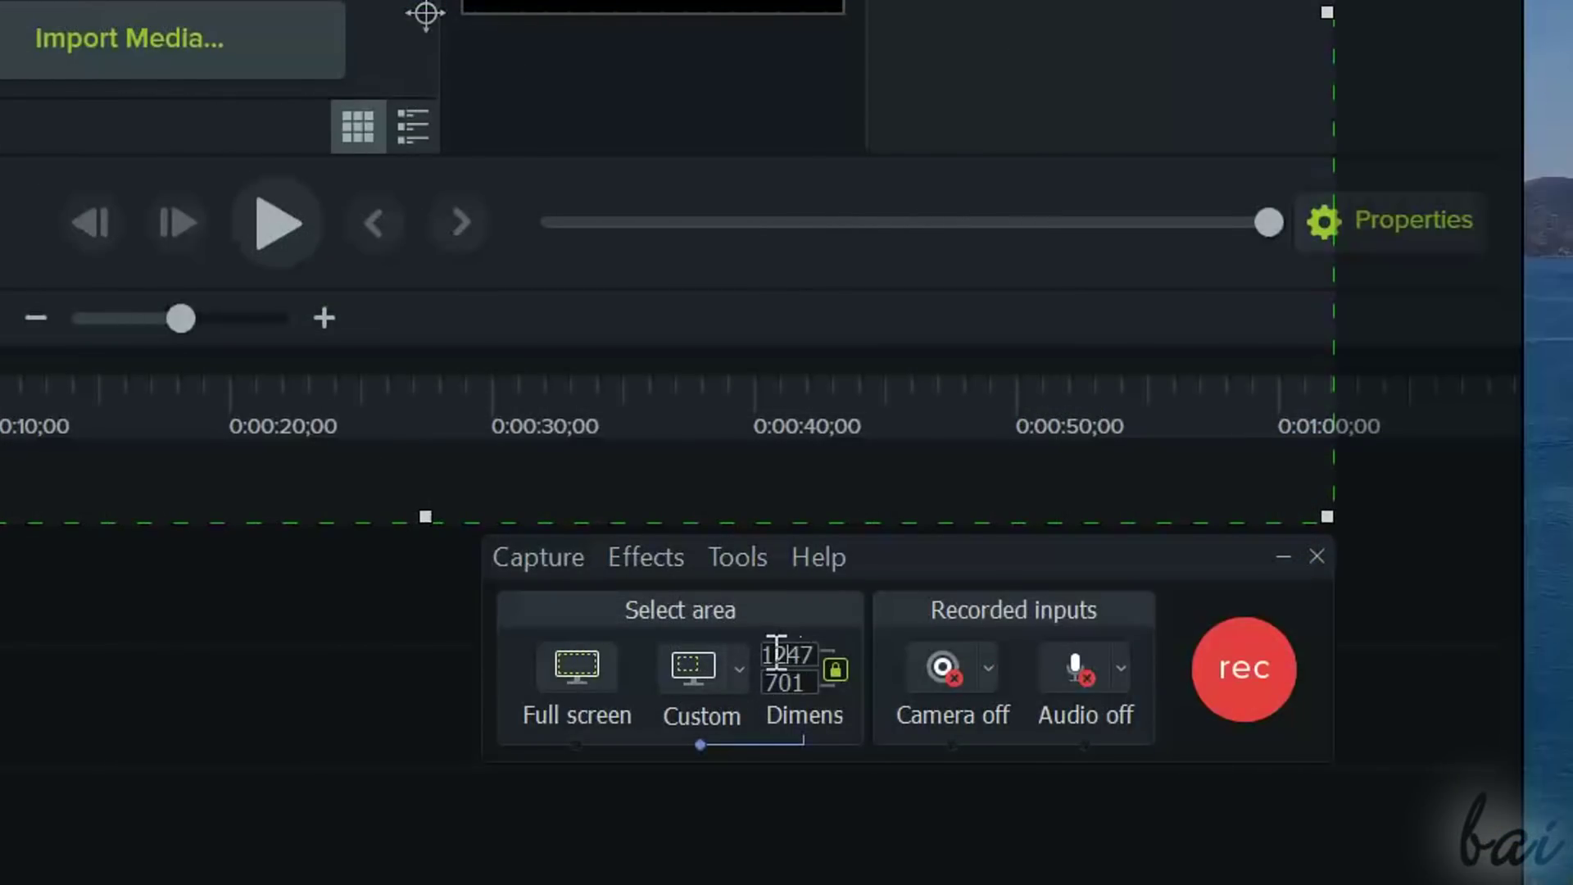
# Select the recording area's width and height values, and resize the area from its lower-right corner
pyautogui.doubleClick(774, 654)
pyautogui.doubleClick(770, 681)
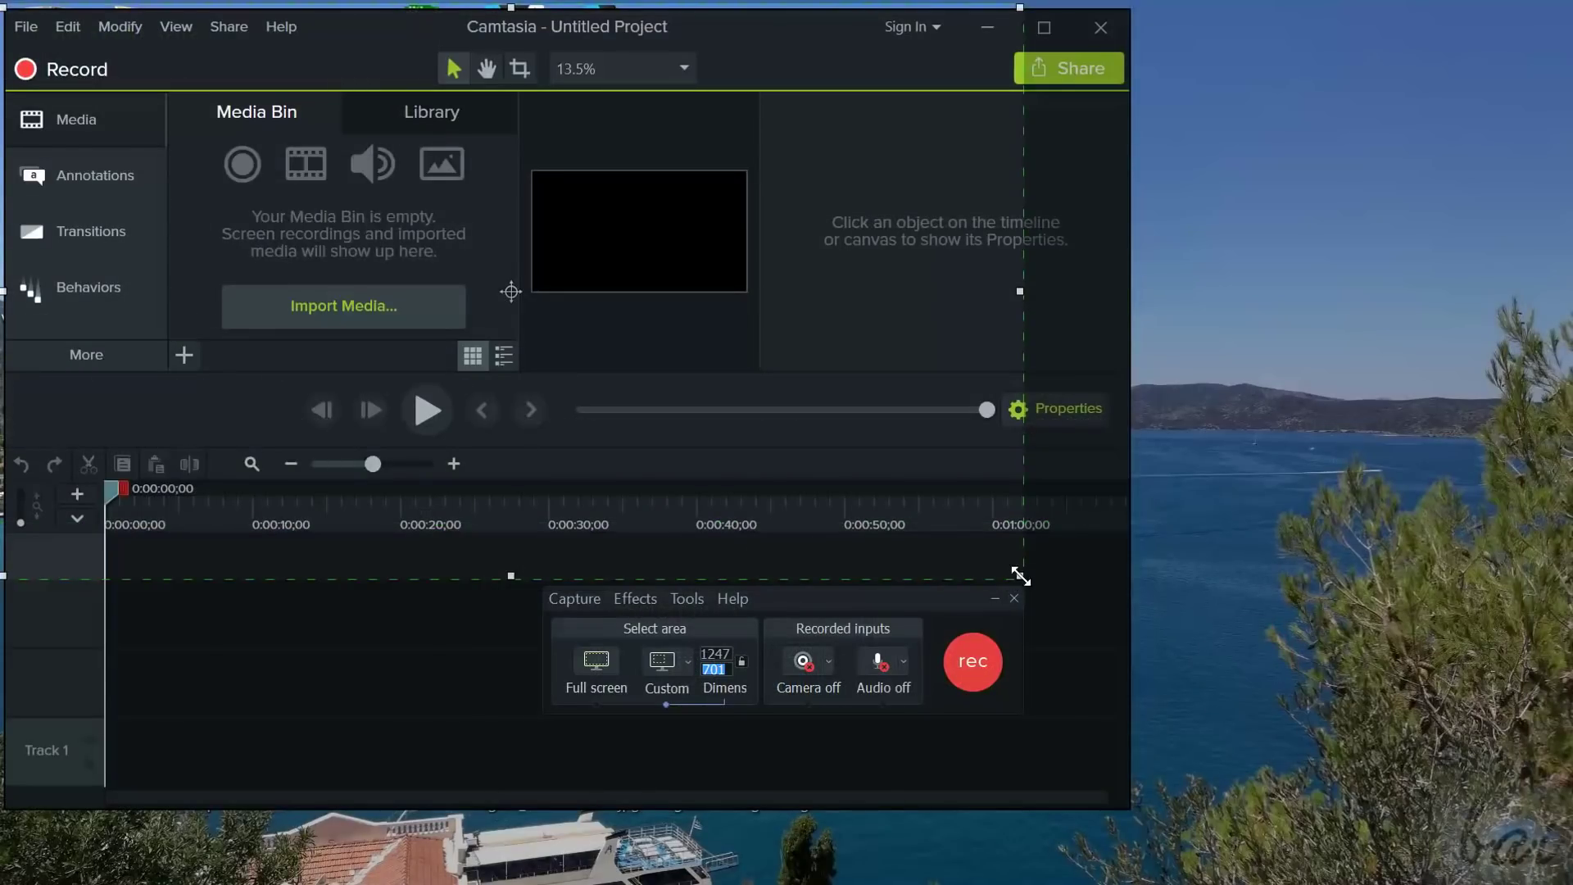
pyautogui.moveTo(1020, 576); pyautogui.dragTo(460, 631)
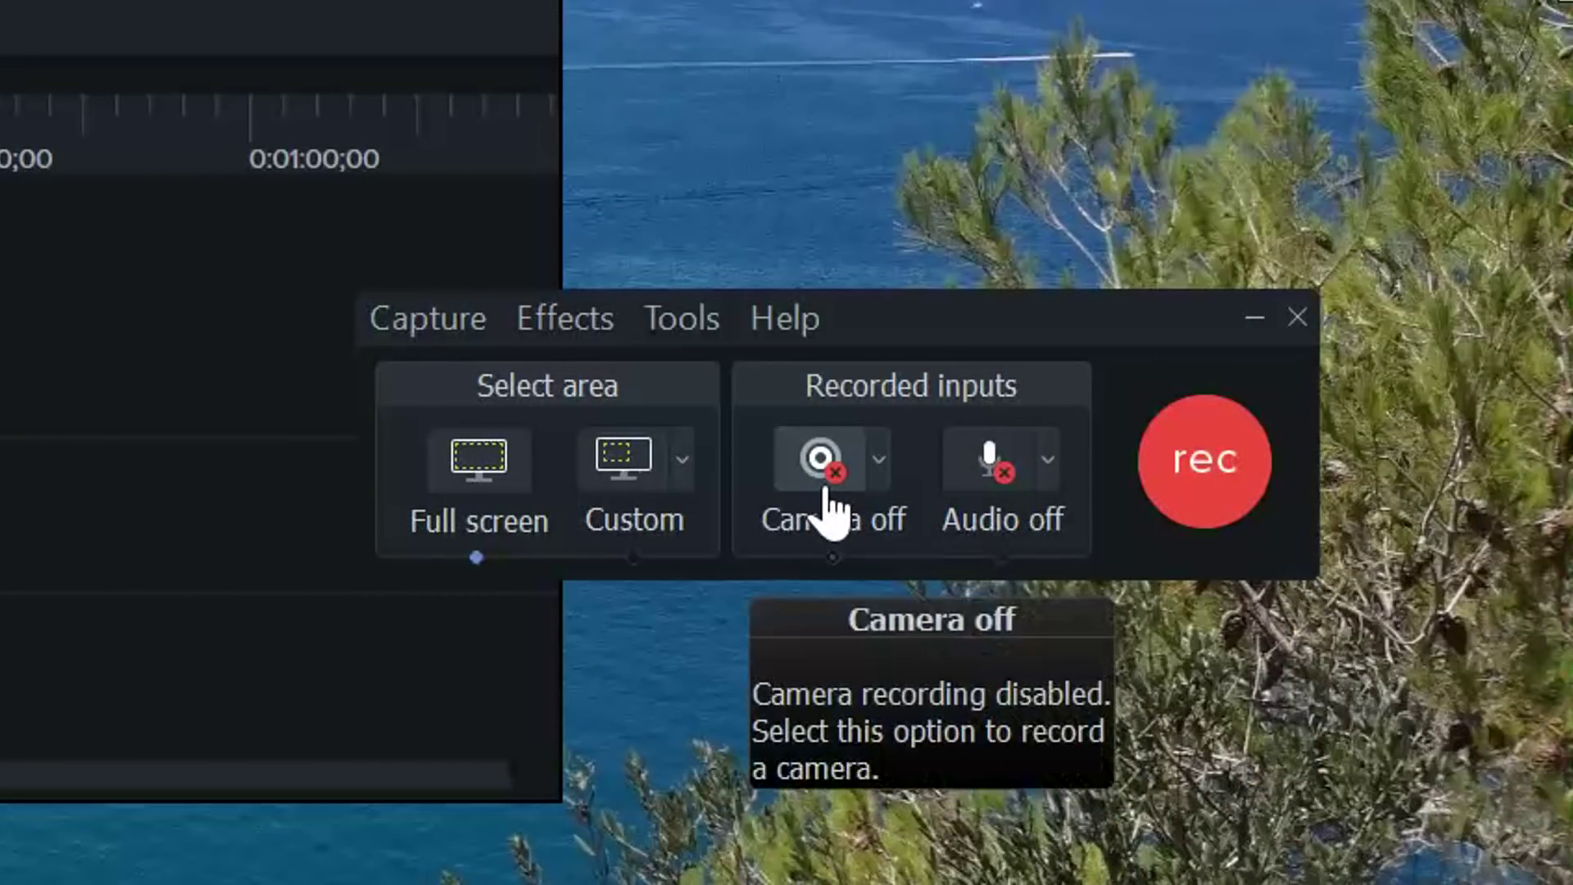
# Turn on both the camera and the microphone audio as recorded inputs in the recorder
pyautogui.click(826, 491)
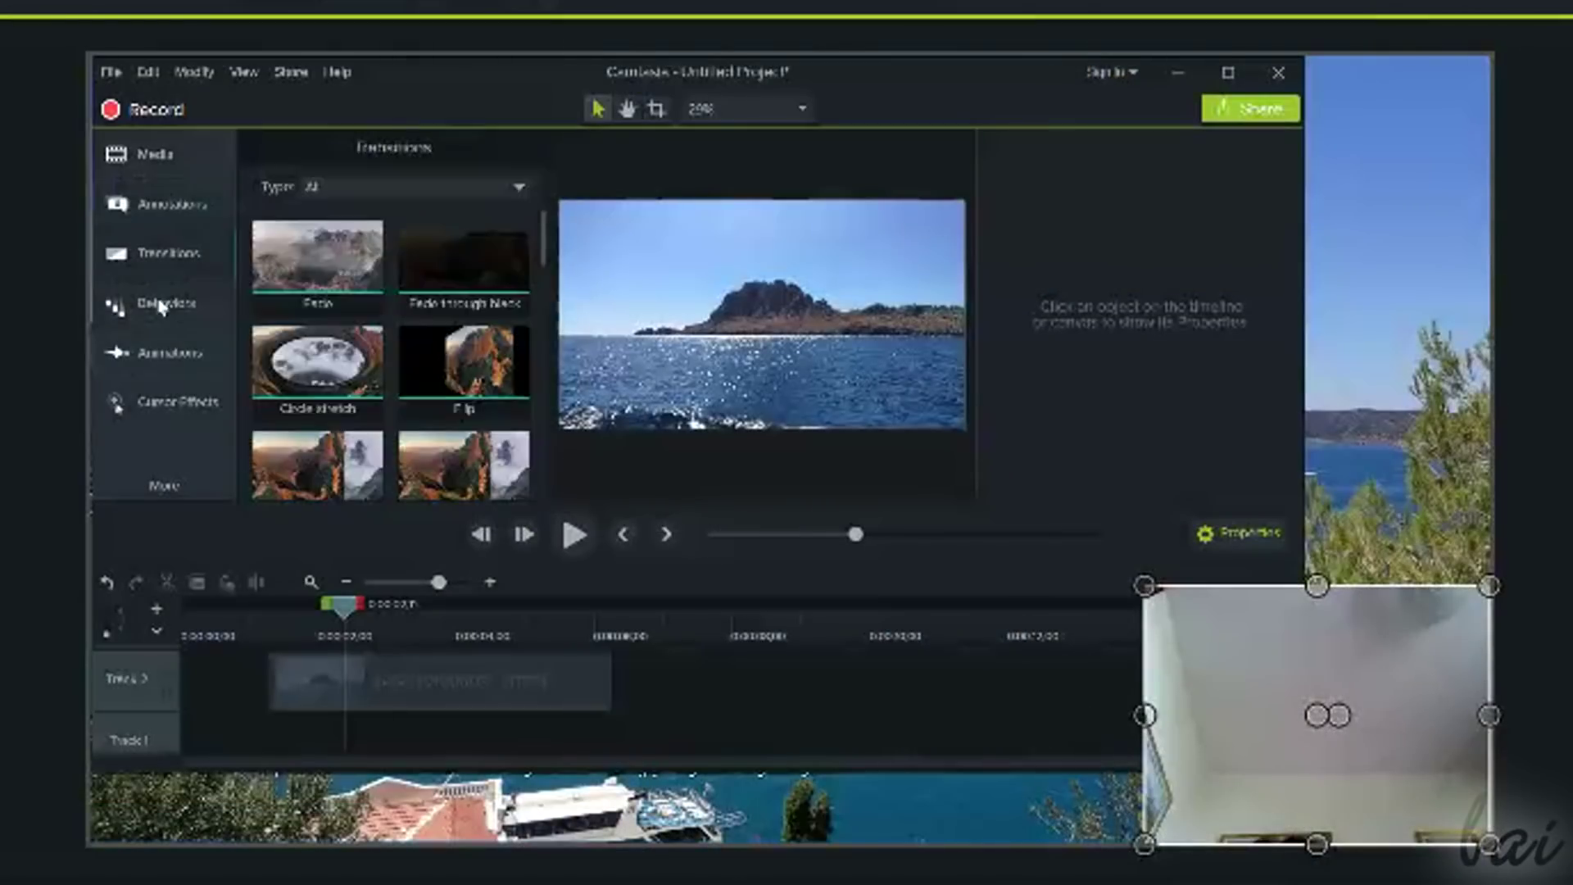
pyautogui.click(172, 196)
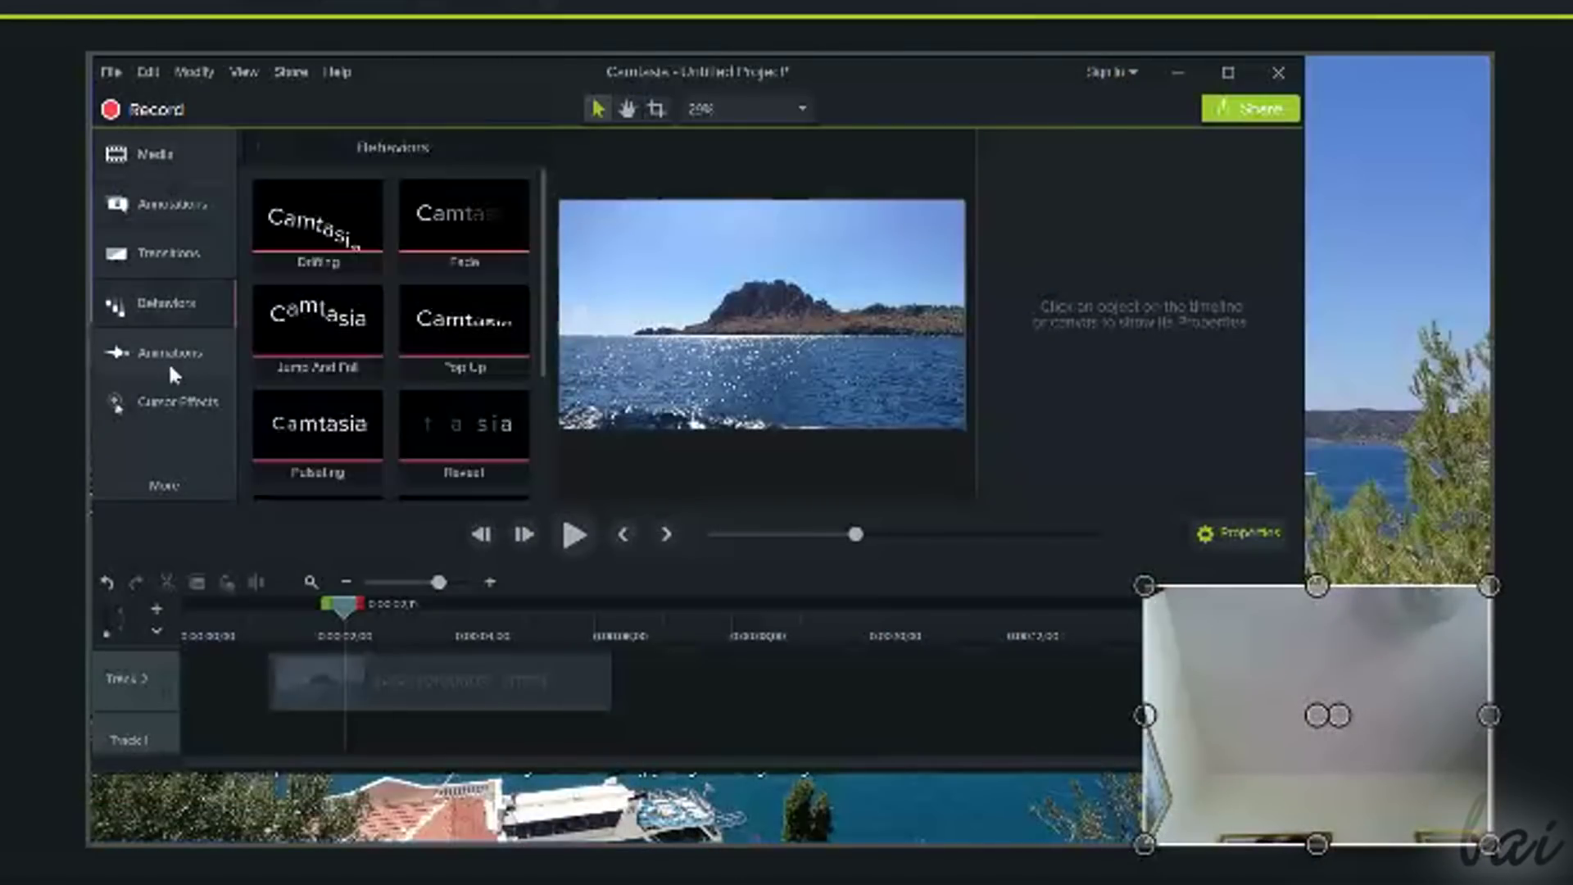
pyautogui.click(164, 303)
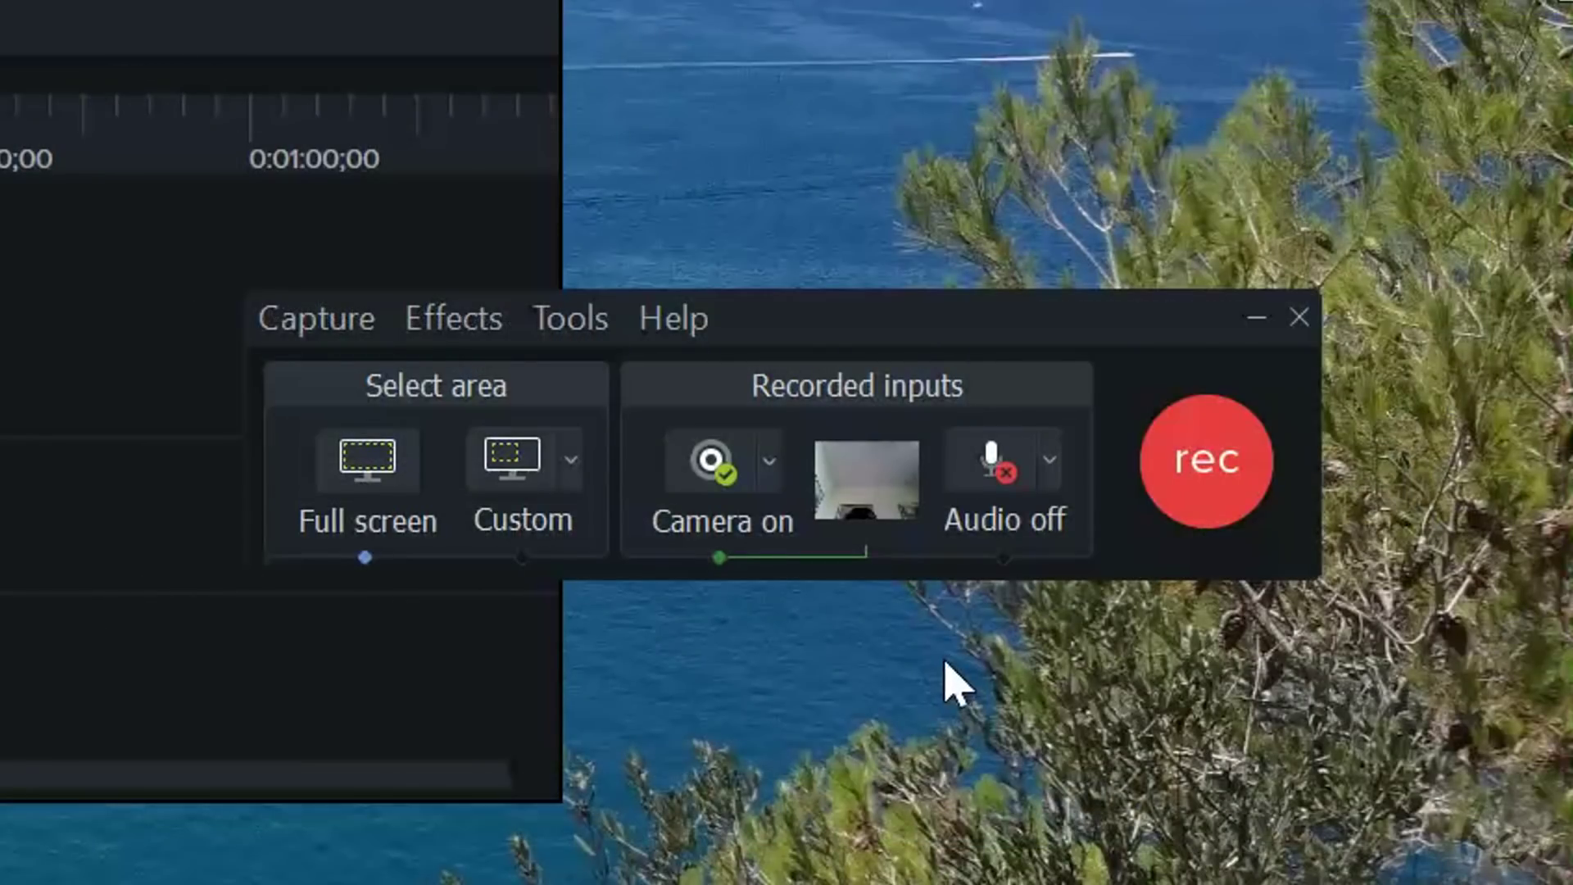
pyautogui.click(994, 459)
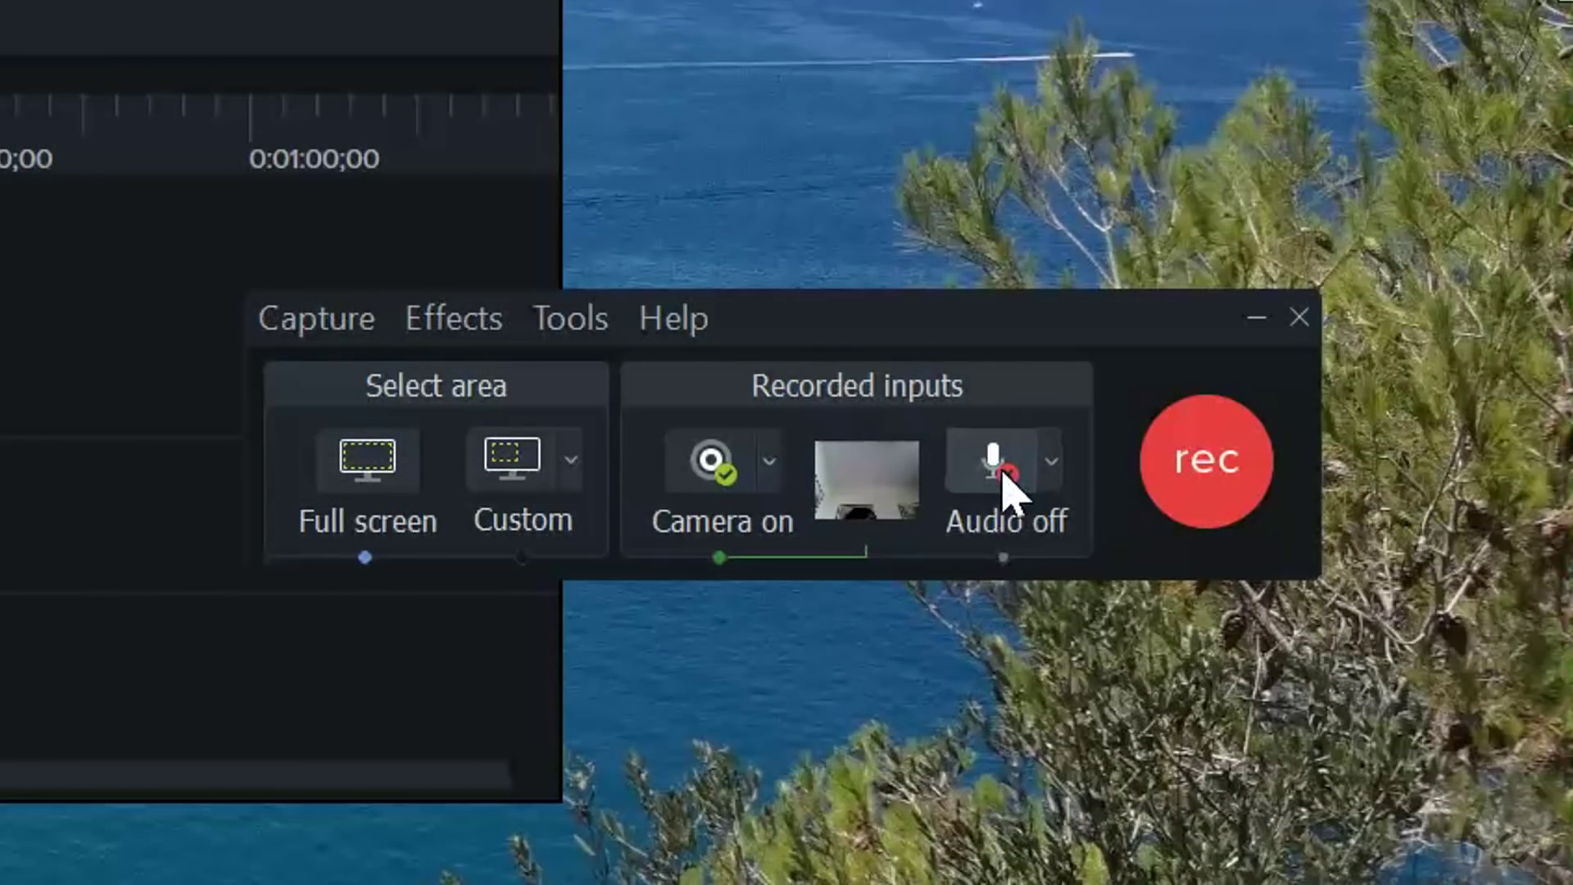
pyautogui.click(806, 483)
pyautogui.click(994, 487)
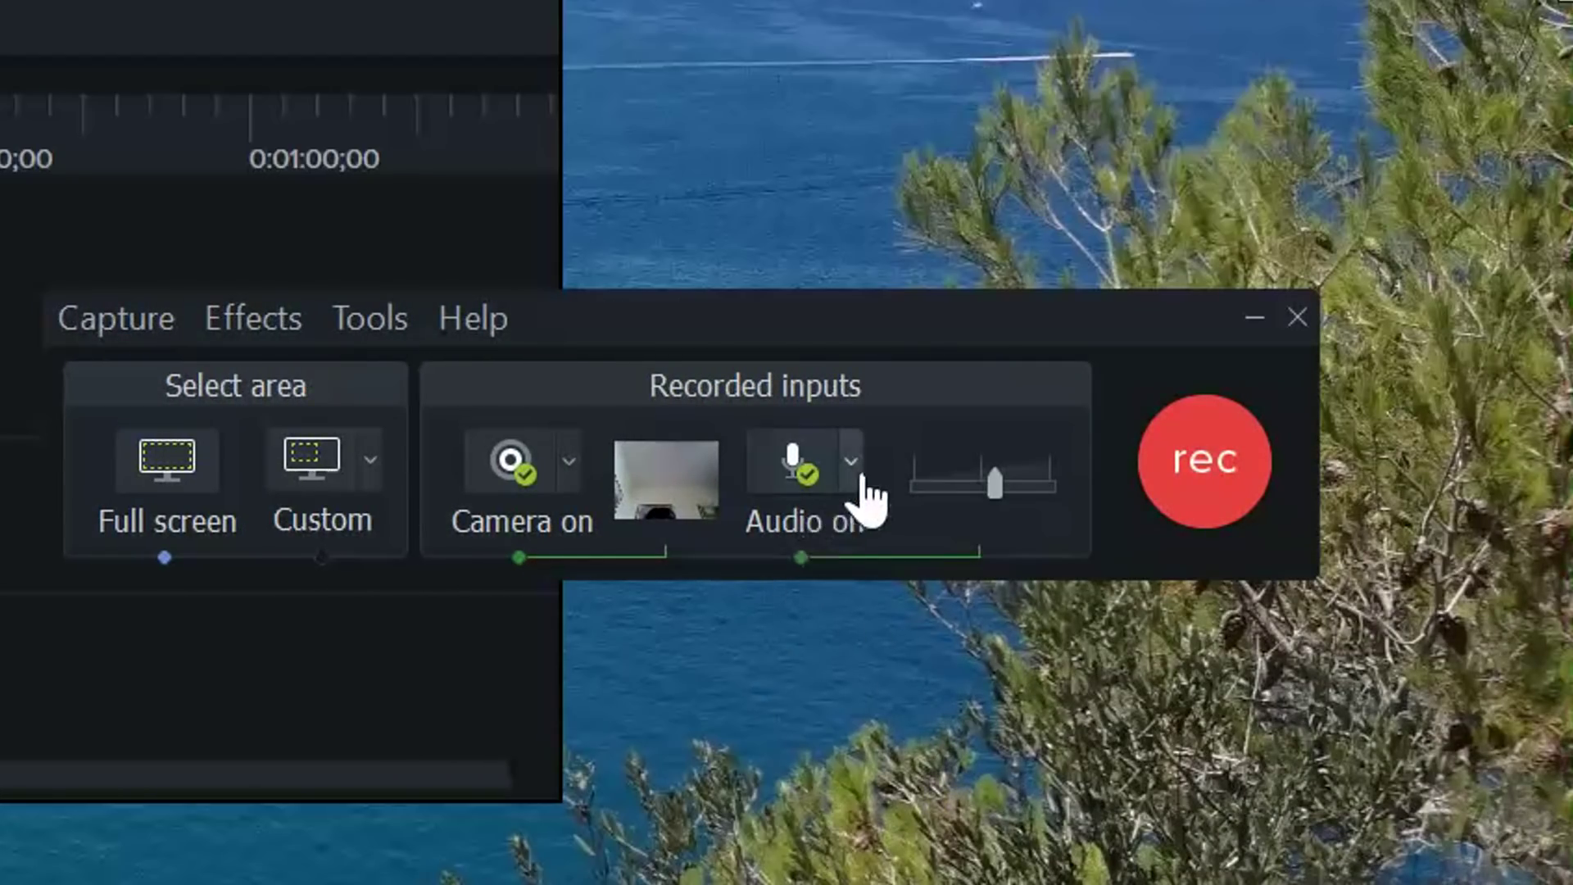
# Choose the system audio recording option and slightly lower the recorder's audio input level
pyautogui.click(854, 463)
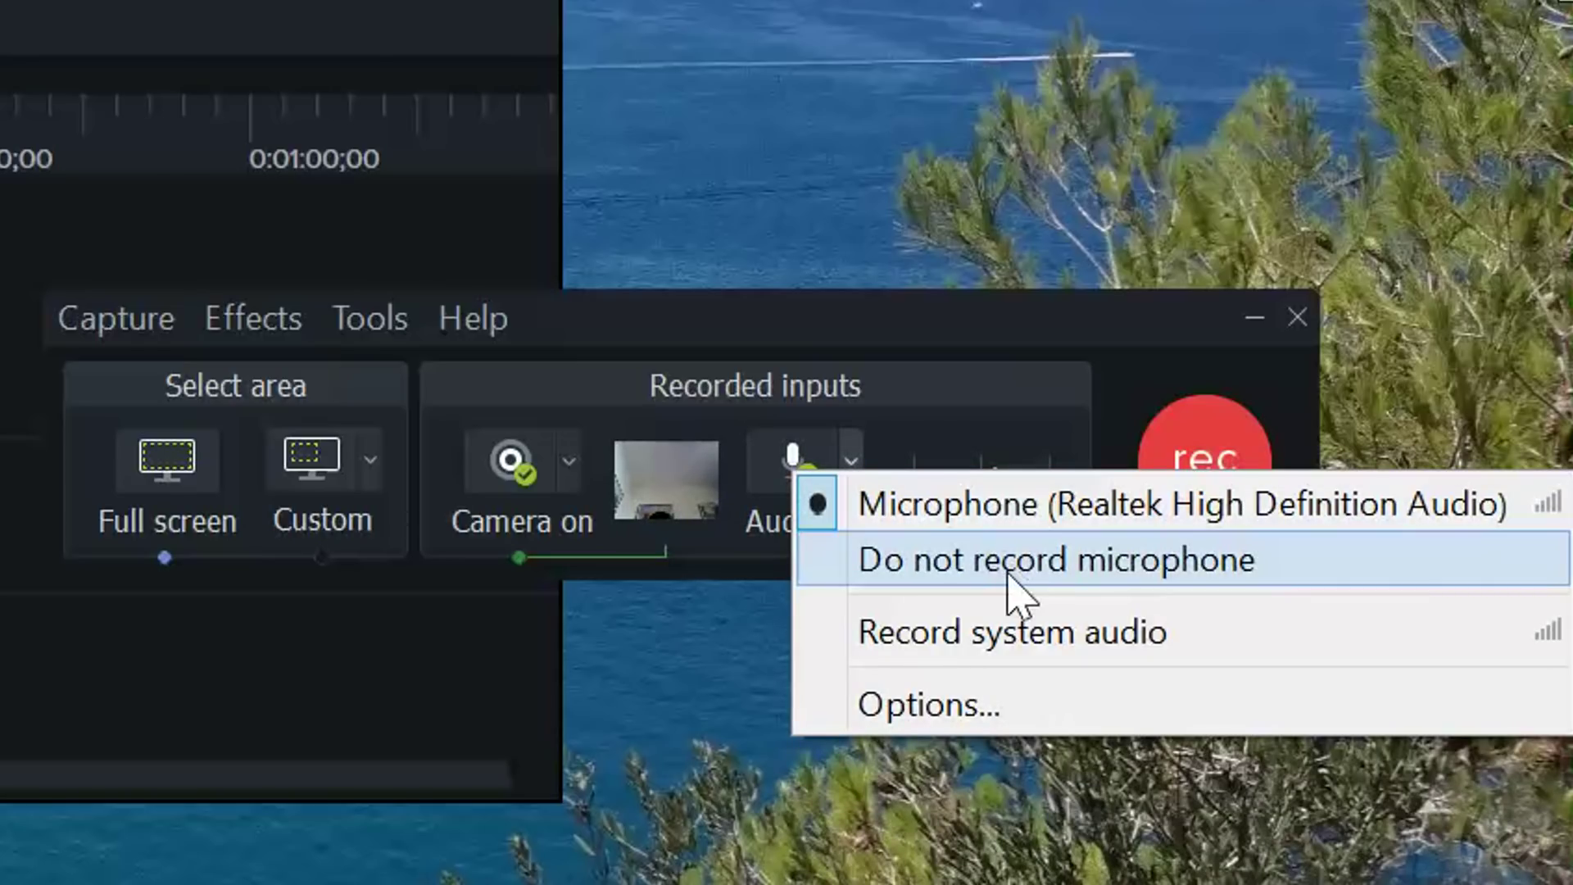
pyautogui.click(945, 635)
pyautogui.moveTo(1001, 482); pyautogui.dragTo(977, 503)
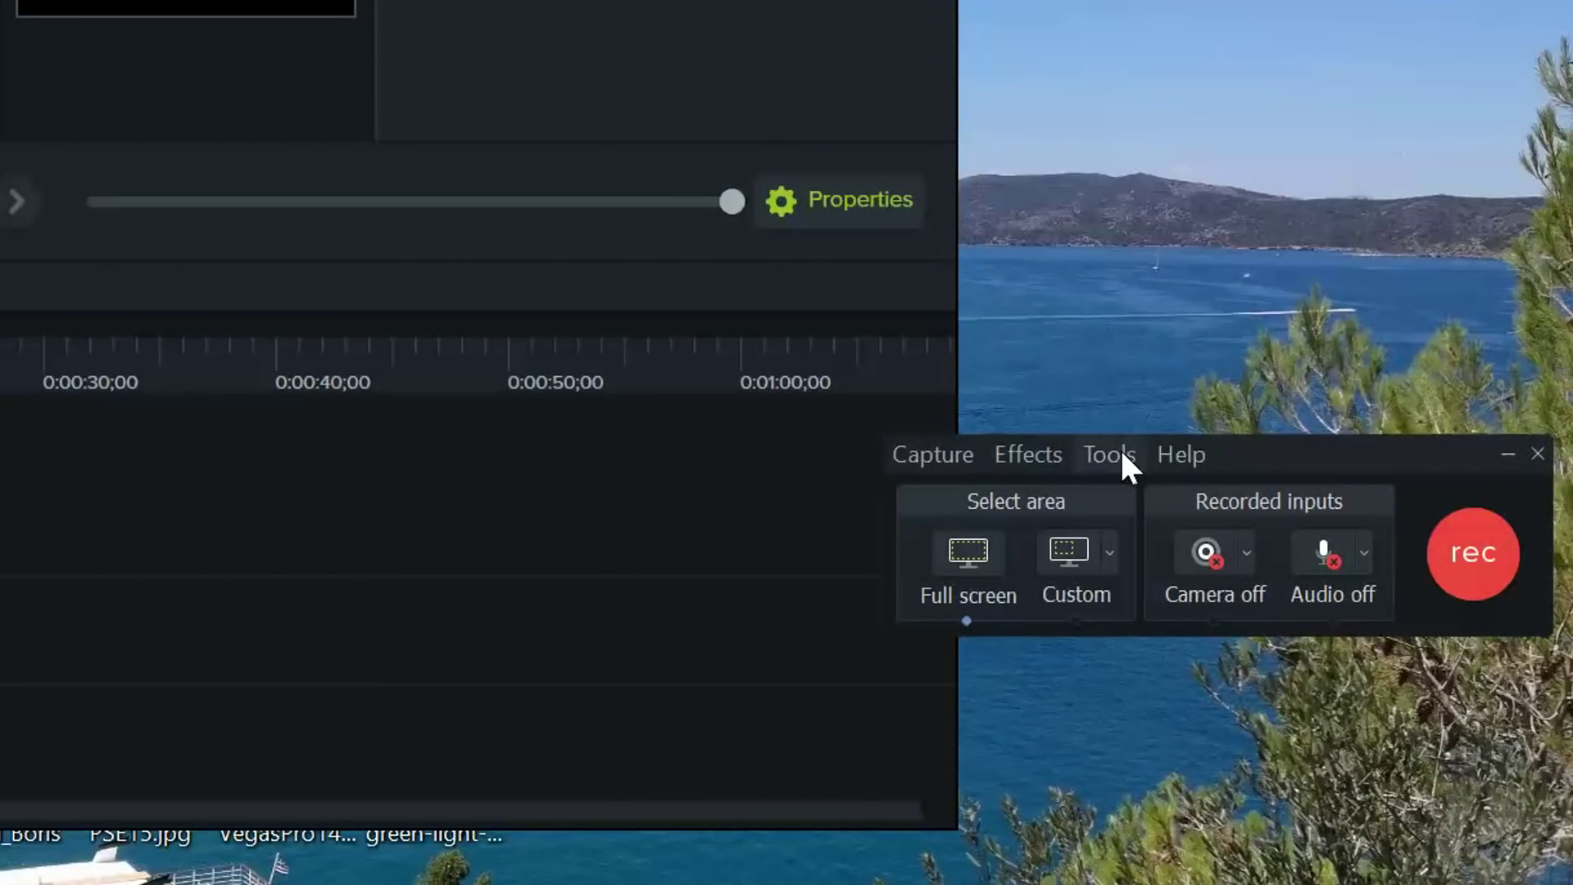
# Open the recorder's options and switch the recording format to .avi and back to .trec
pyautogui.click(1110, 456)
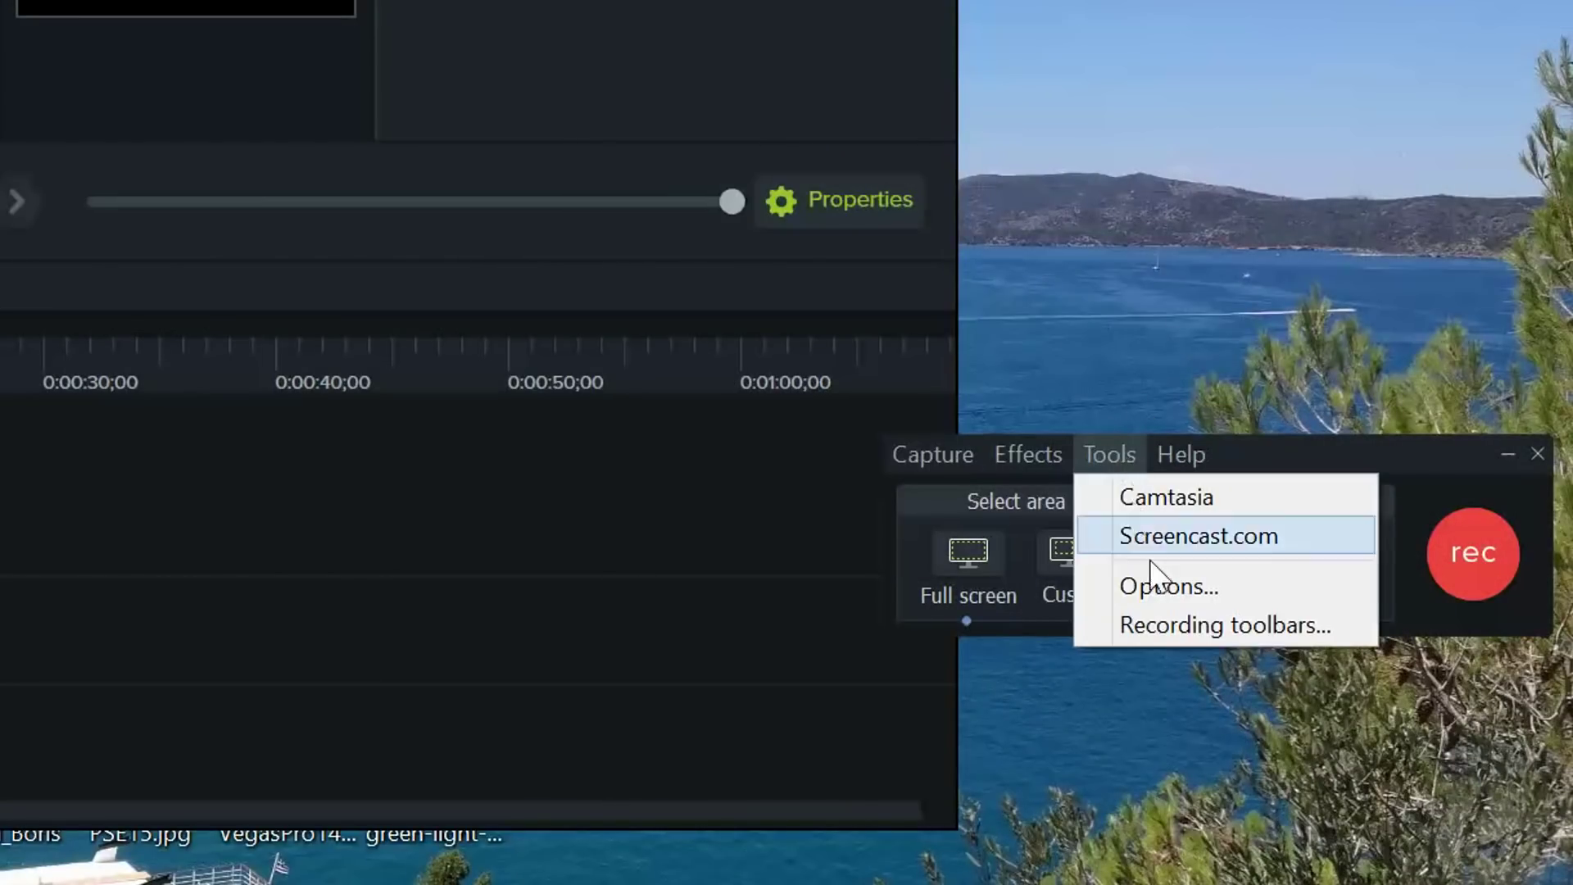
pyautogui.click(1178, 588)
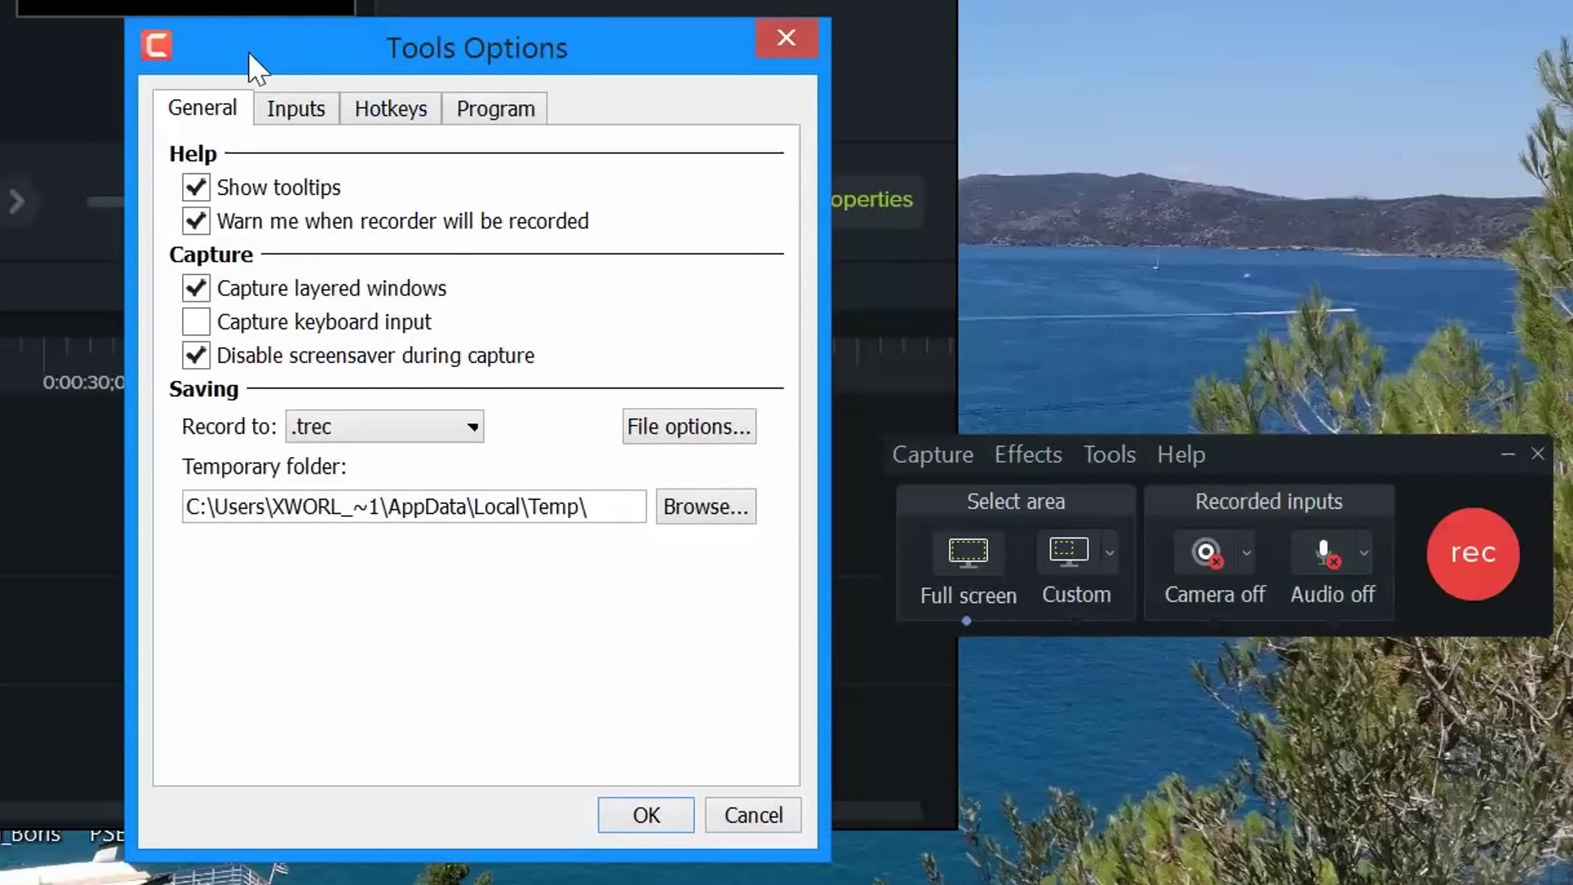
pyautogui.click(453, 420)
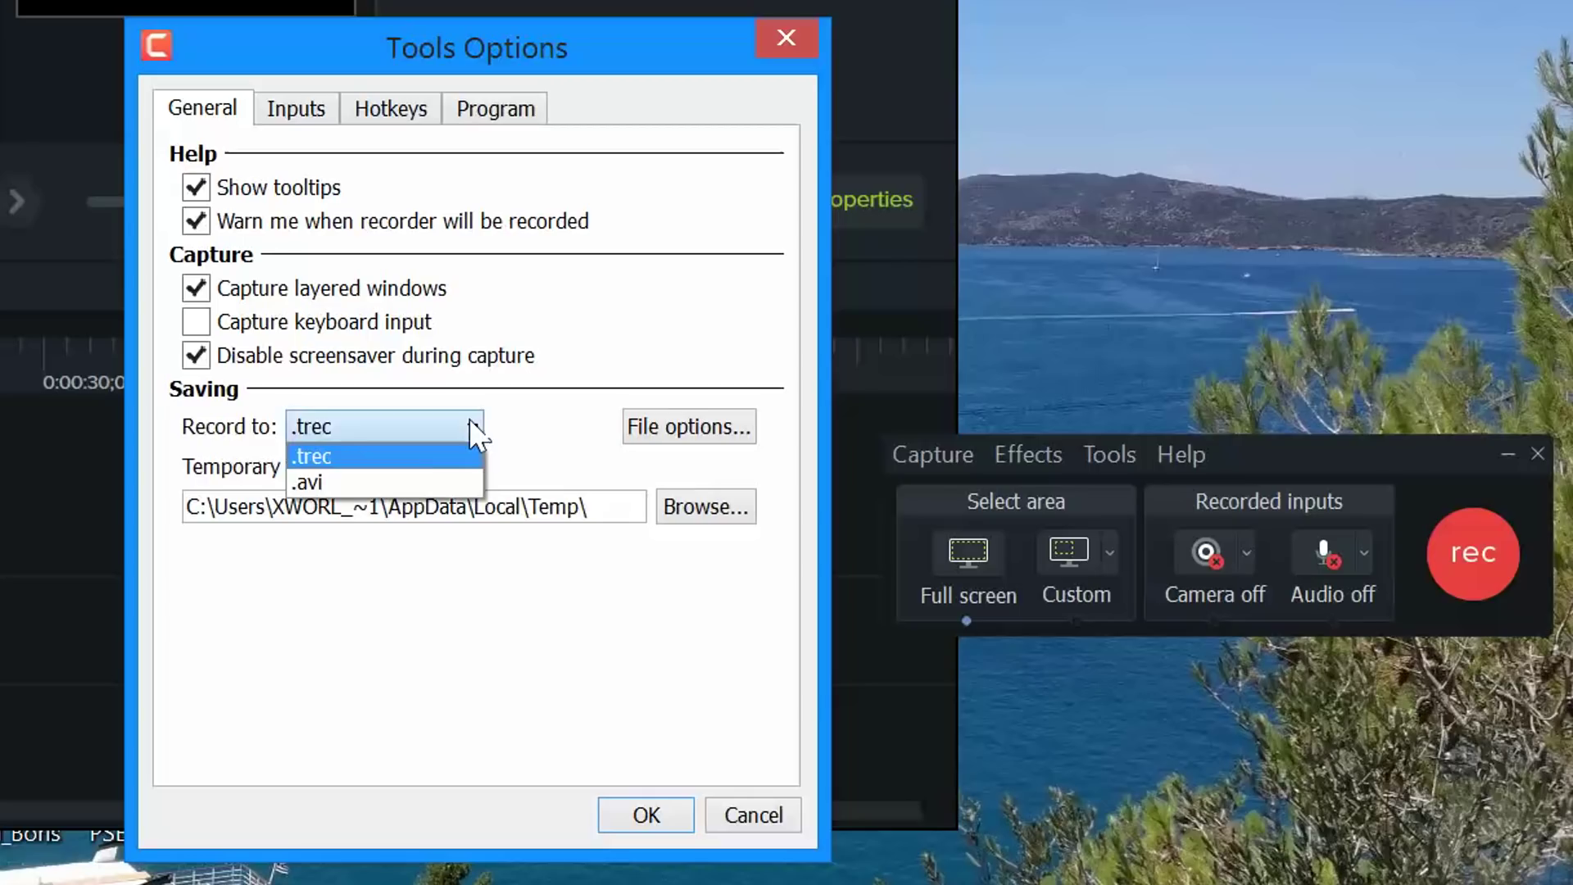
pyautogui.click(392, 481)
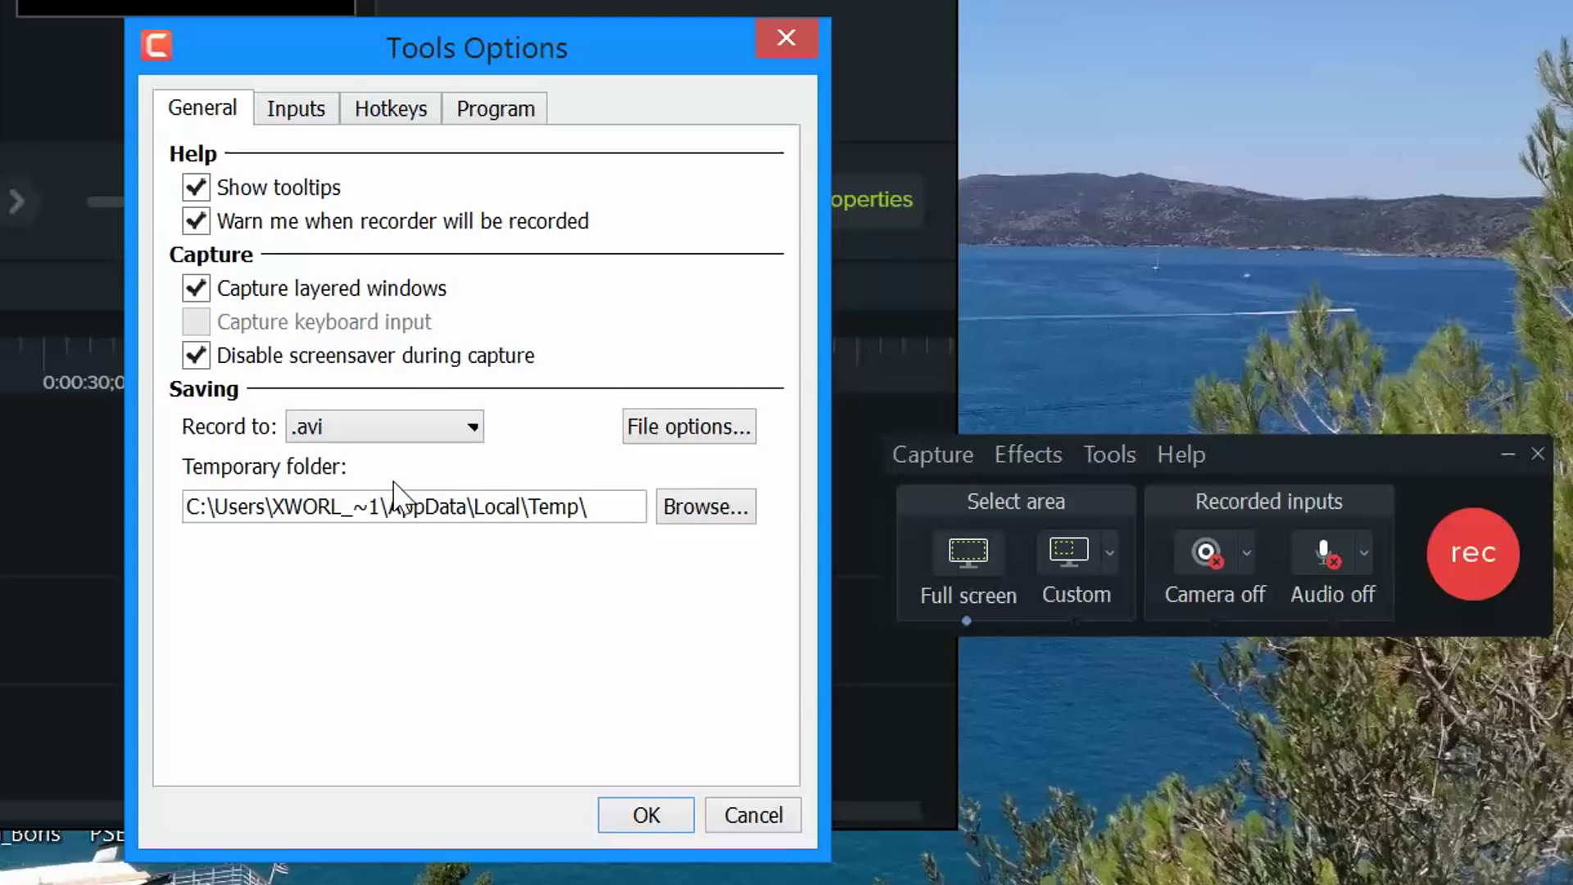
pyautogui.click(417, 436)
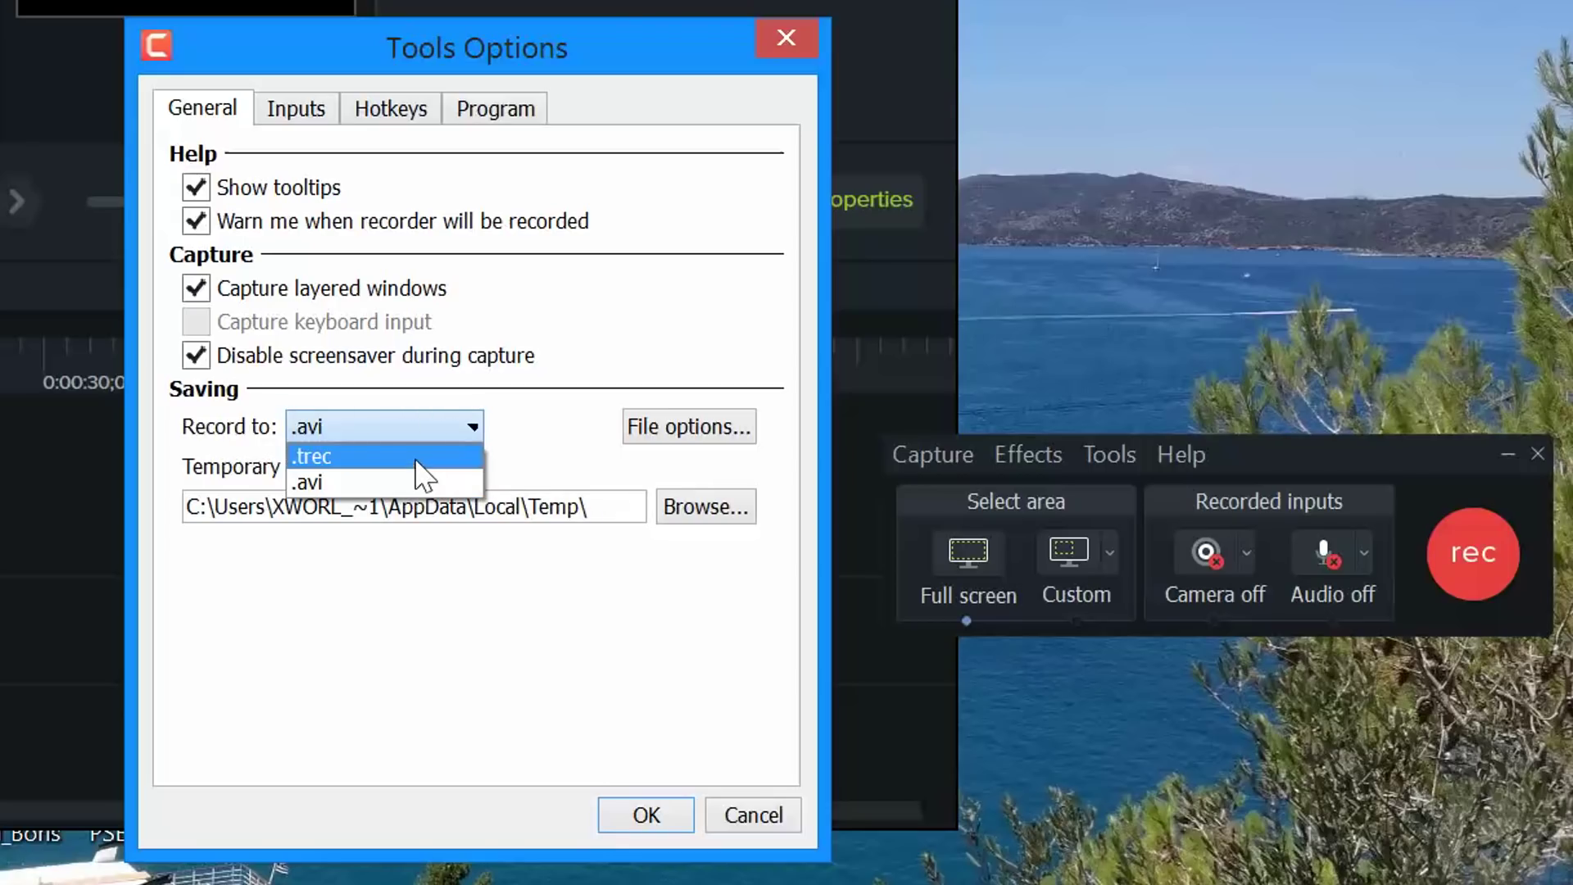
pyautogui.click(422, 459)
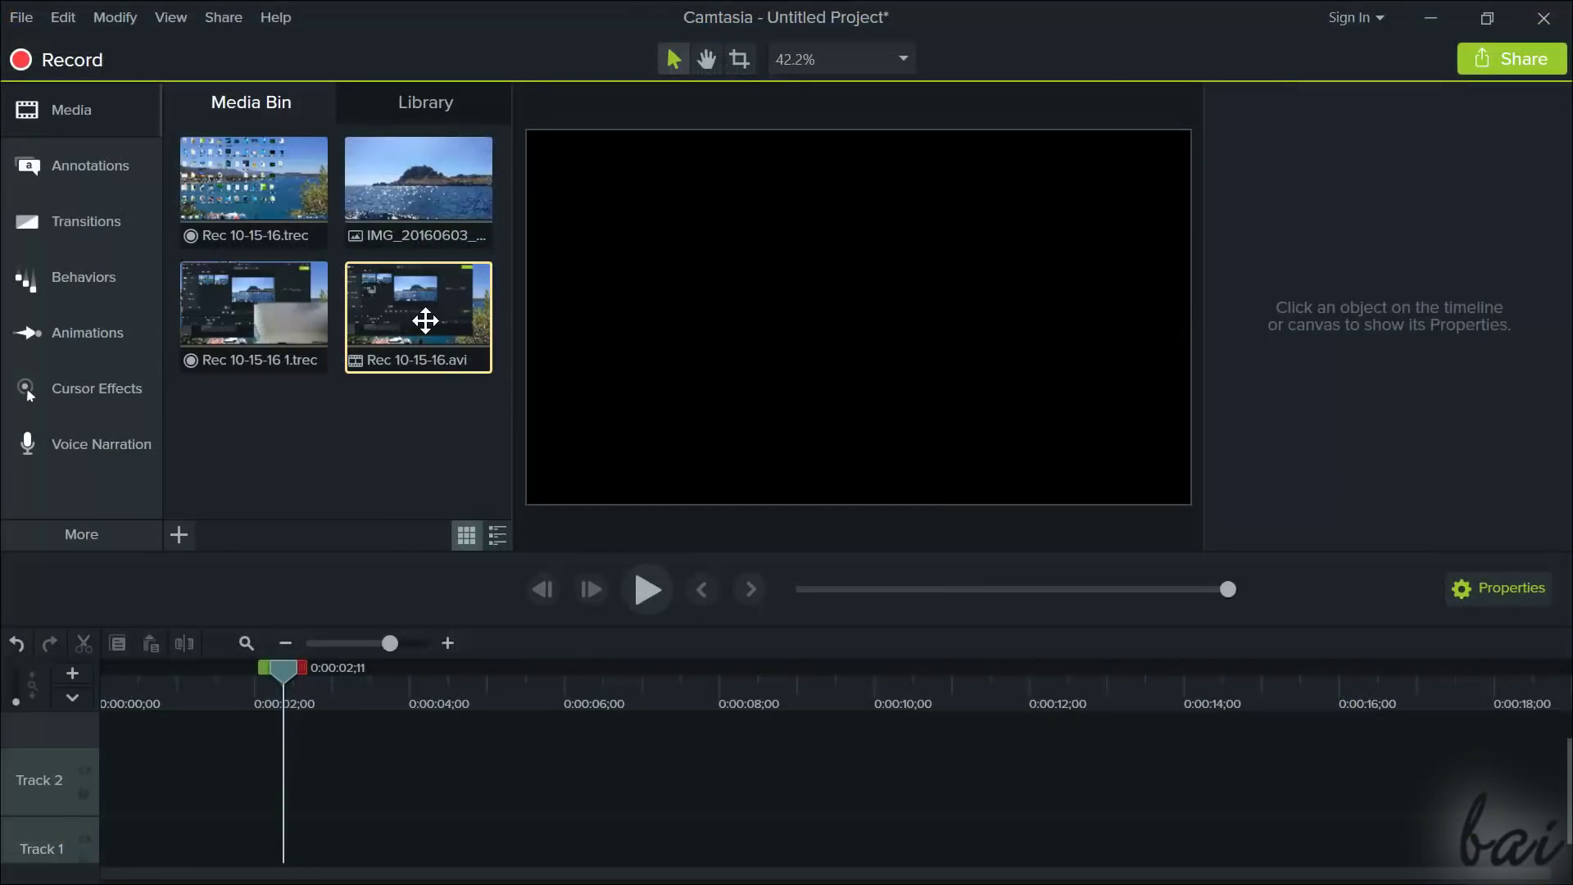
# Add Rec 10-15-16.avi from the Media Bin to Track 3 of the timeline, starting at about 2 seconds
pyautogui.moveTo(443, 361); pyautogui.dragTo(280, 773)
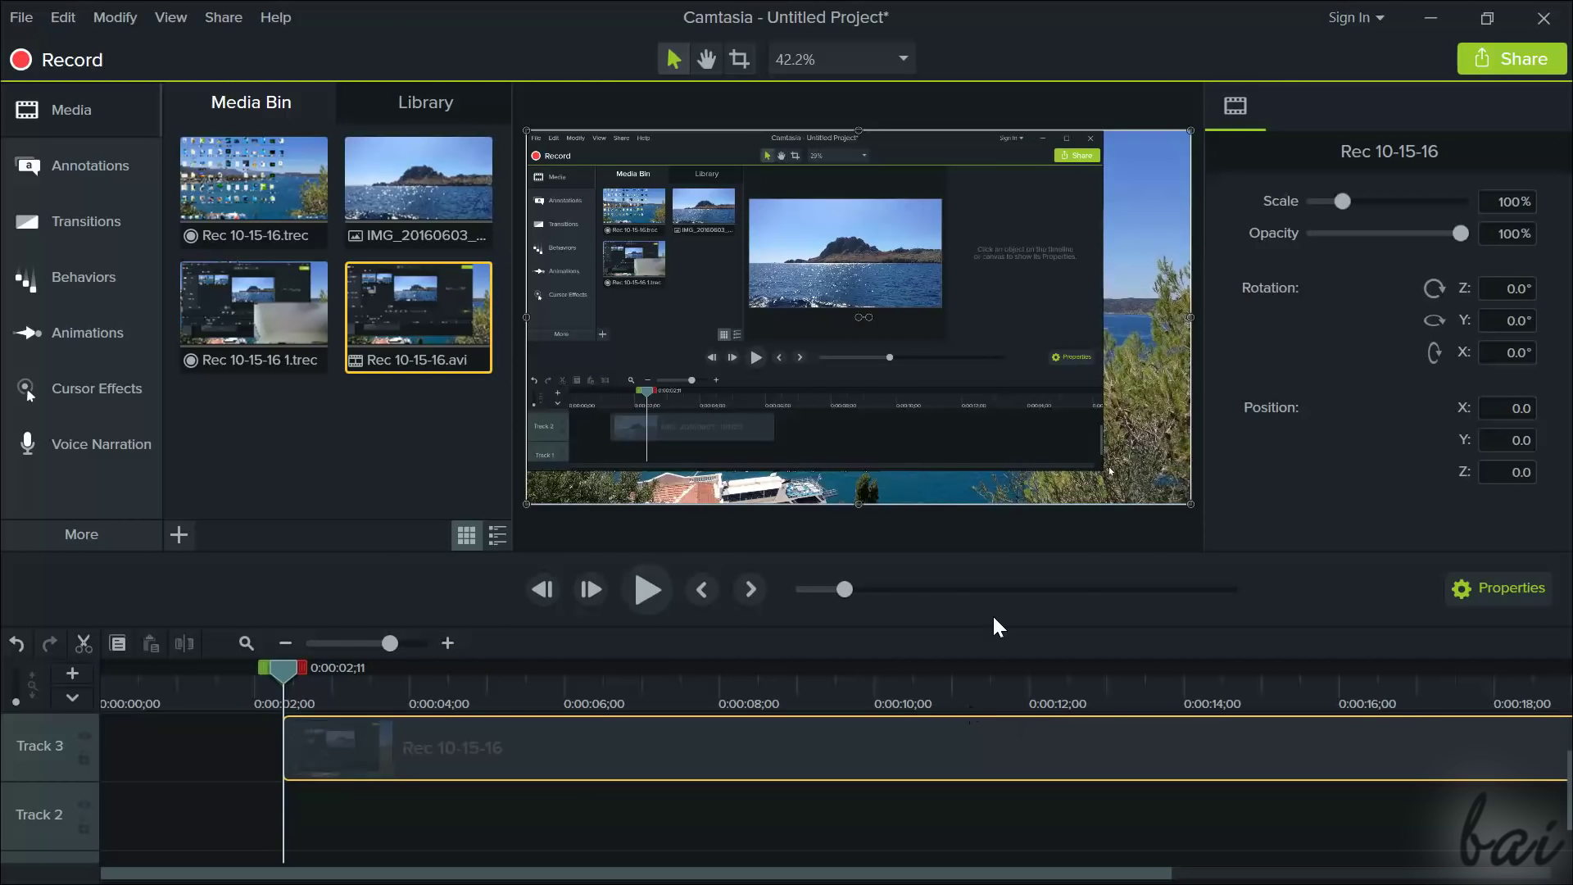
pyautogui.click(365, 519)
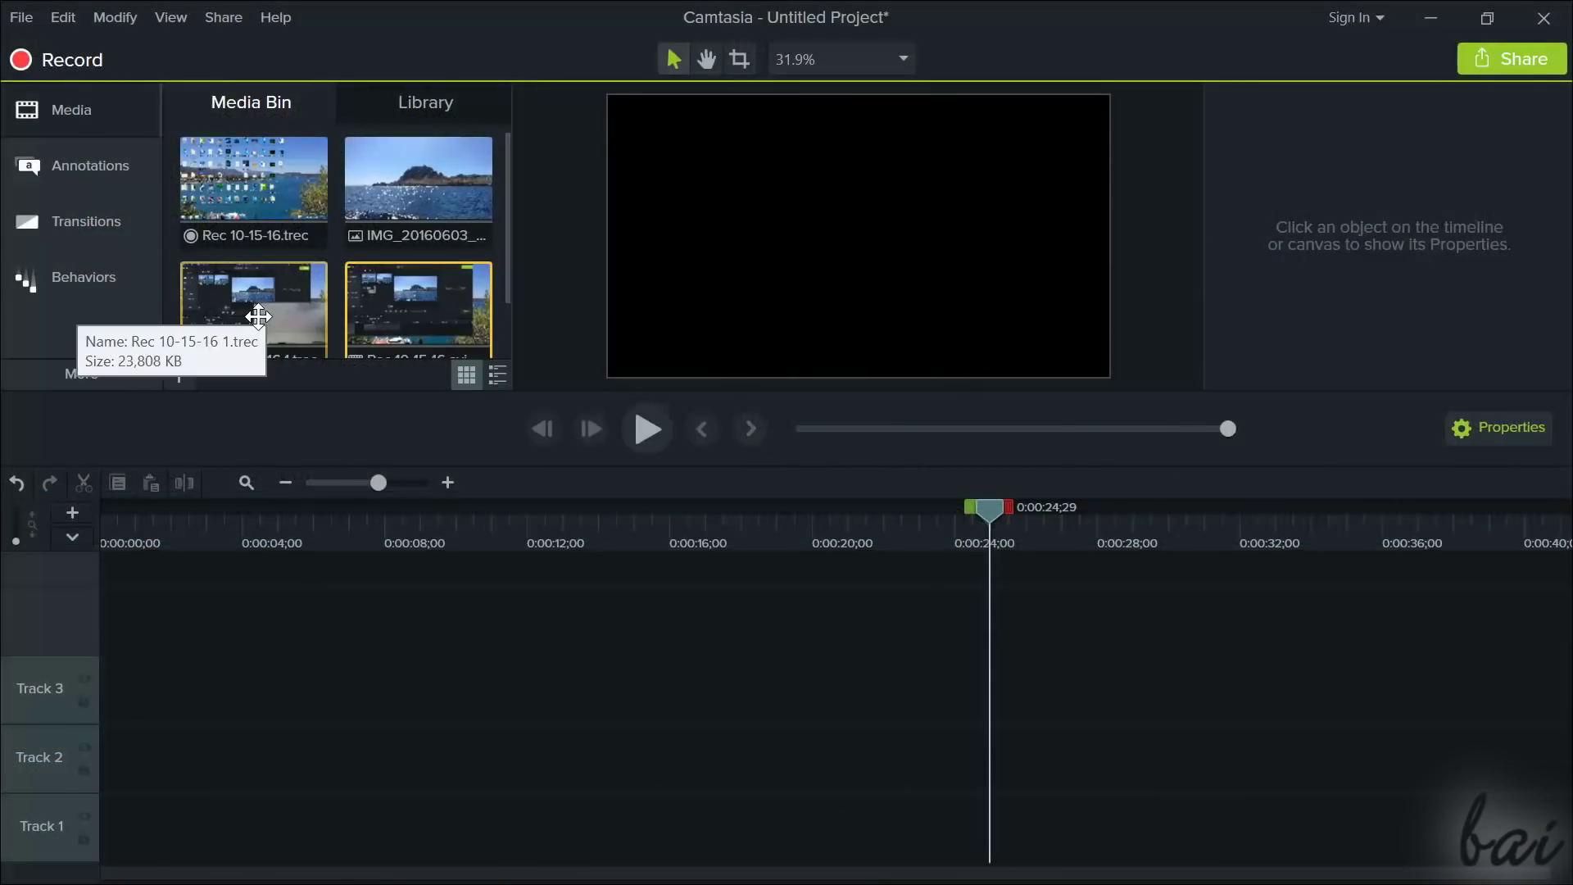
# Place Rec 10-15-16 1.trec on Tracks 2 and 3 at about 2 seconds and move the playhead to about 0:00:04
pyautogui.moveTo(256, 316); pyautogui.dragTo(175, 766)
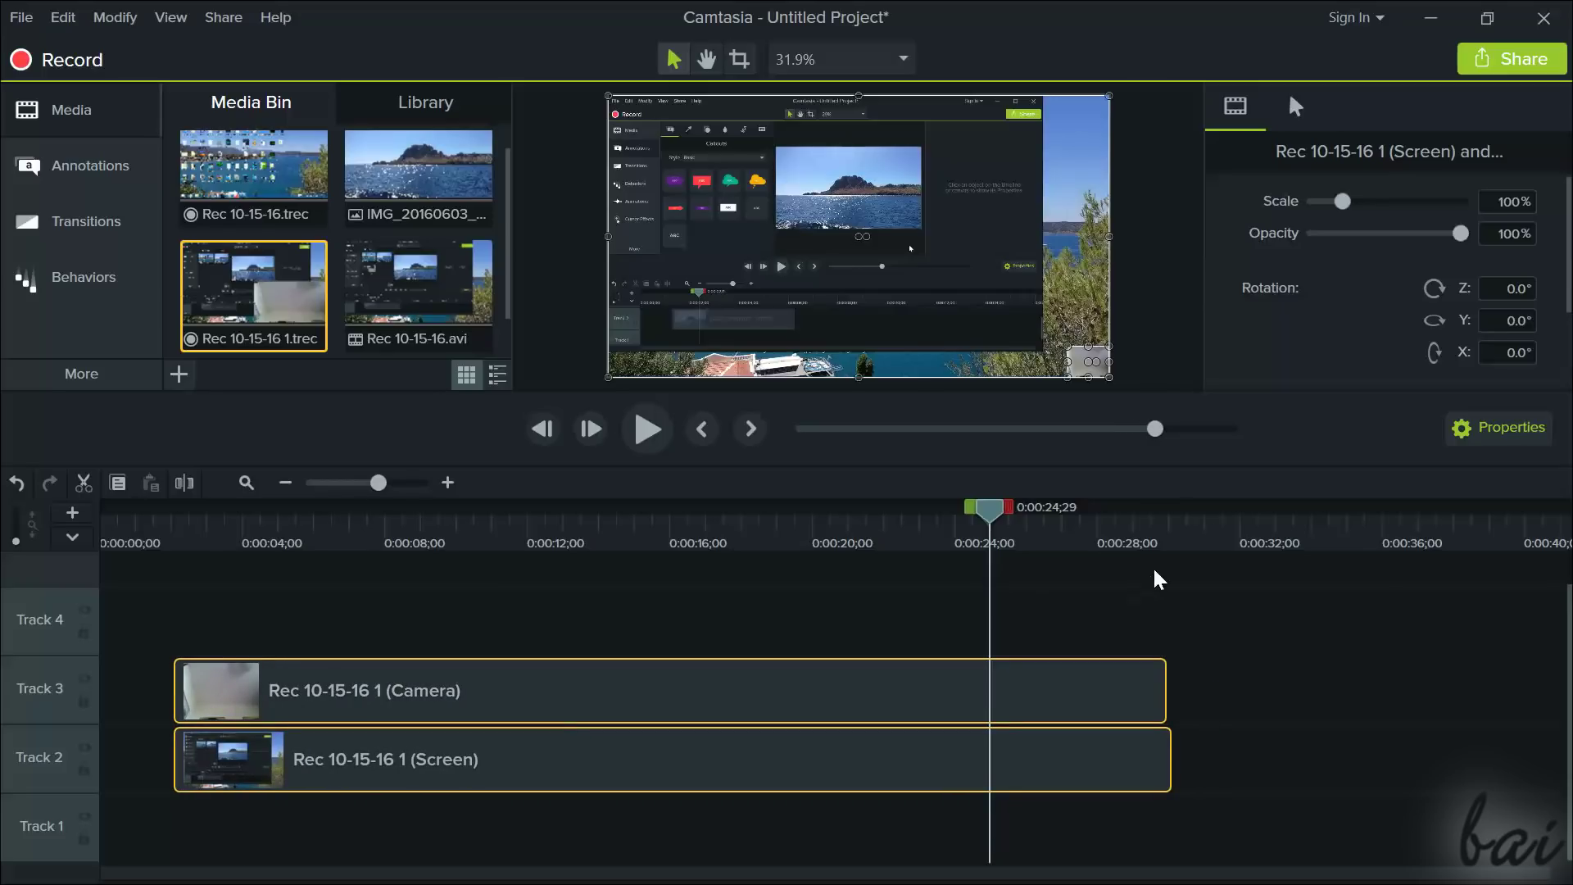
pyautogui.click(1219, 516)
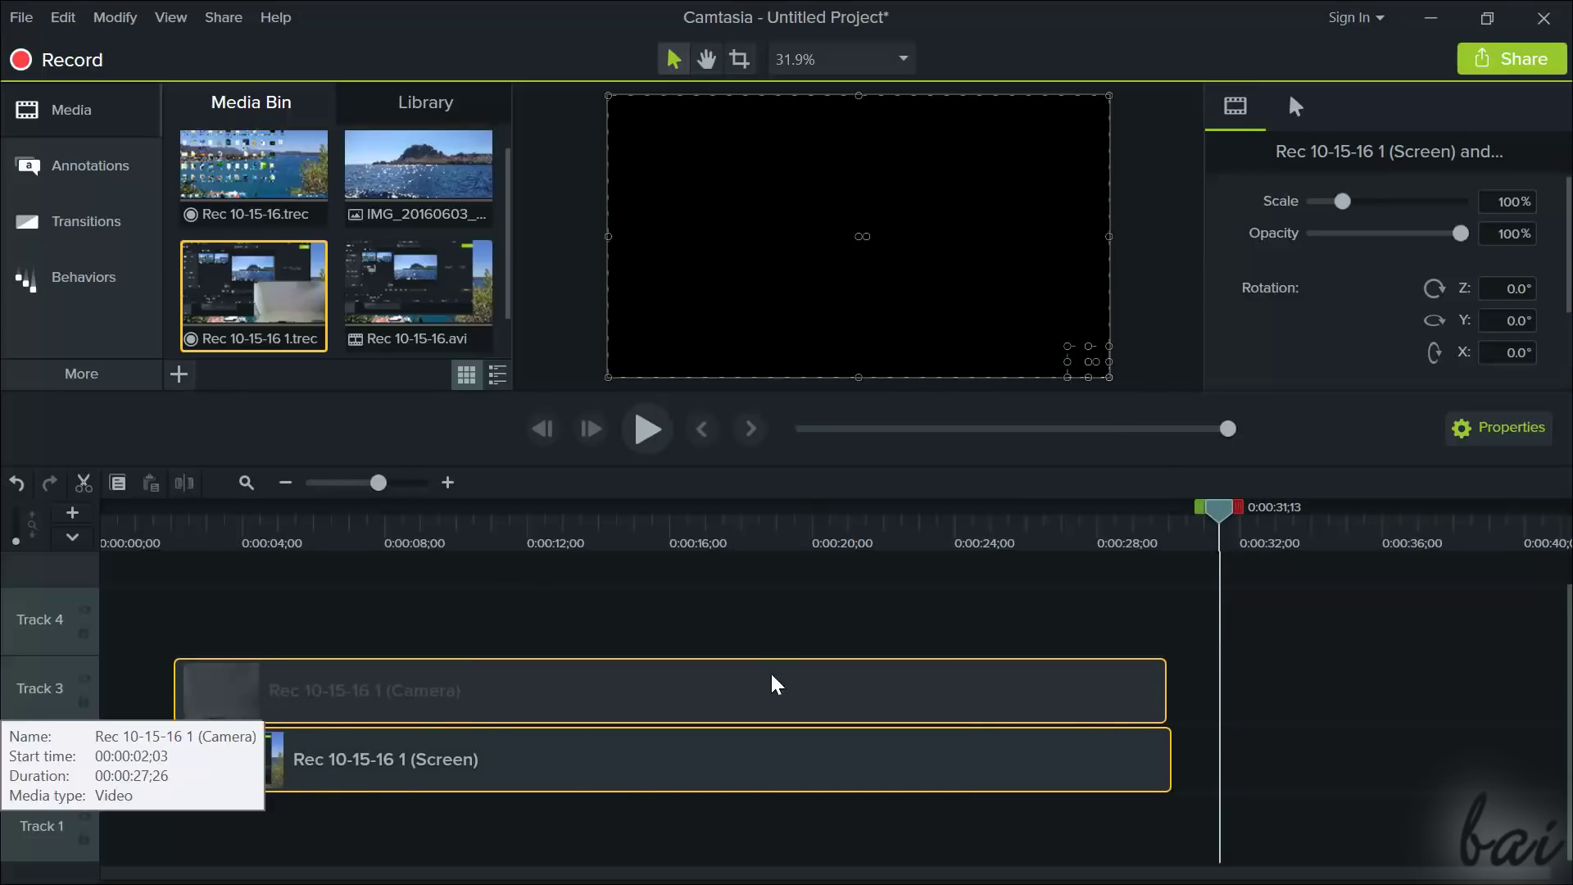
pyautogui.moveTo(1219, 512); pyautogui.dragTo(260, 580)
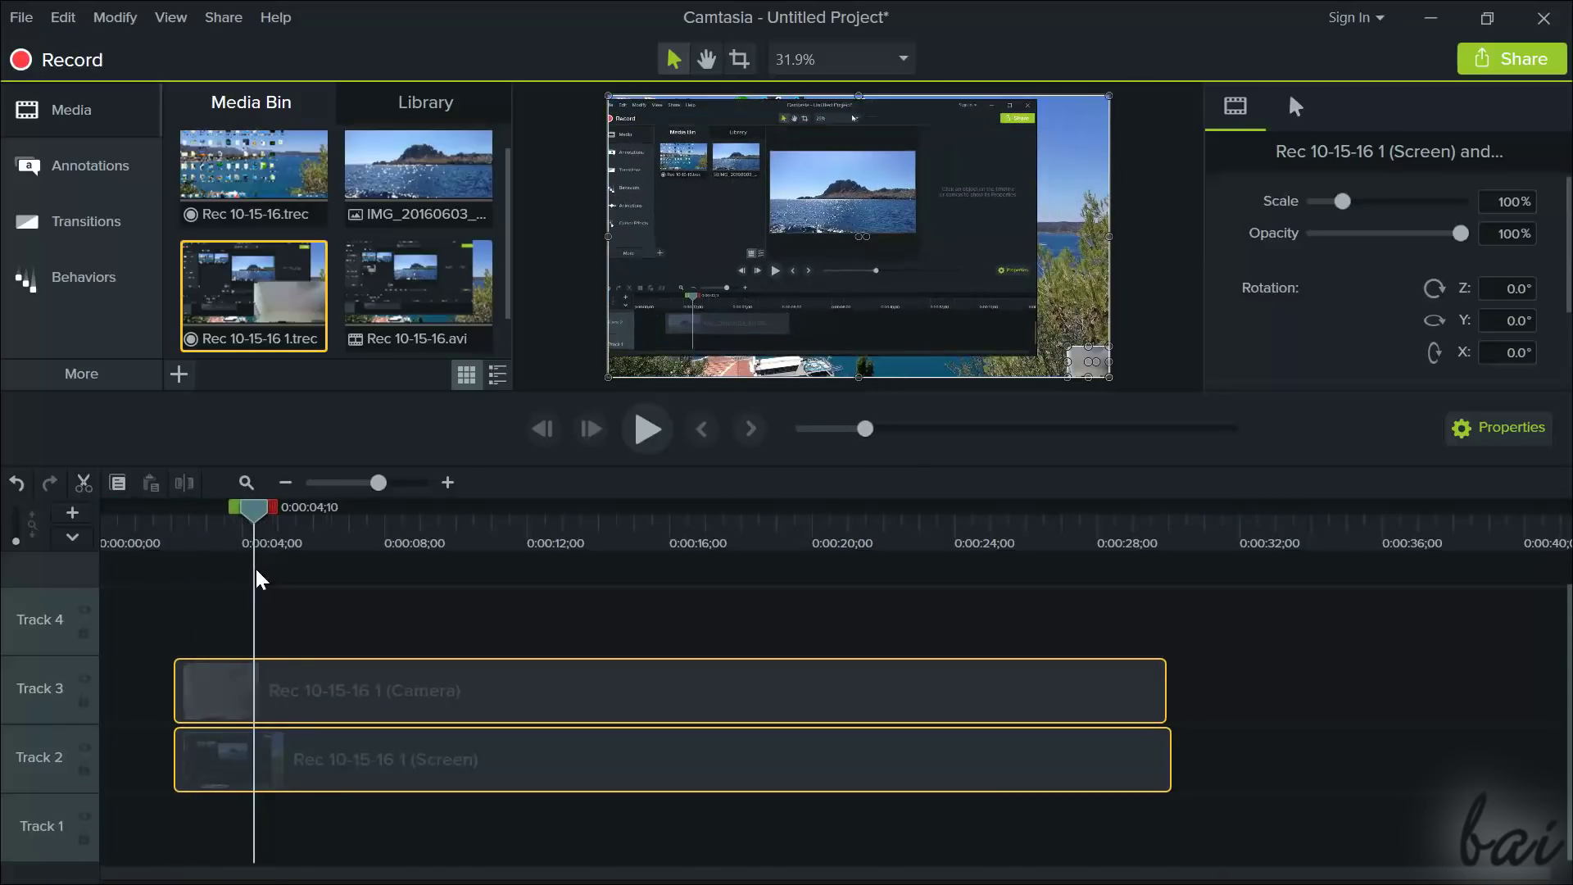
# Select the screen clip and the camera clip separately, and enlarge the camera picture on the canvas from its upper-left corner
pyautogui.click(328, 771)
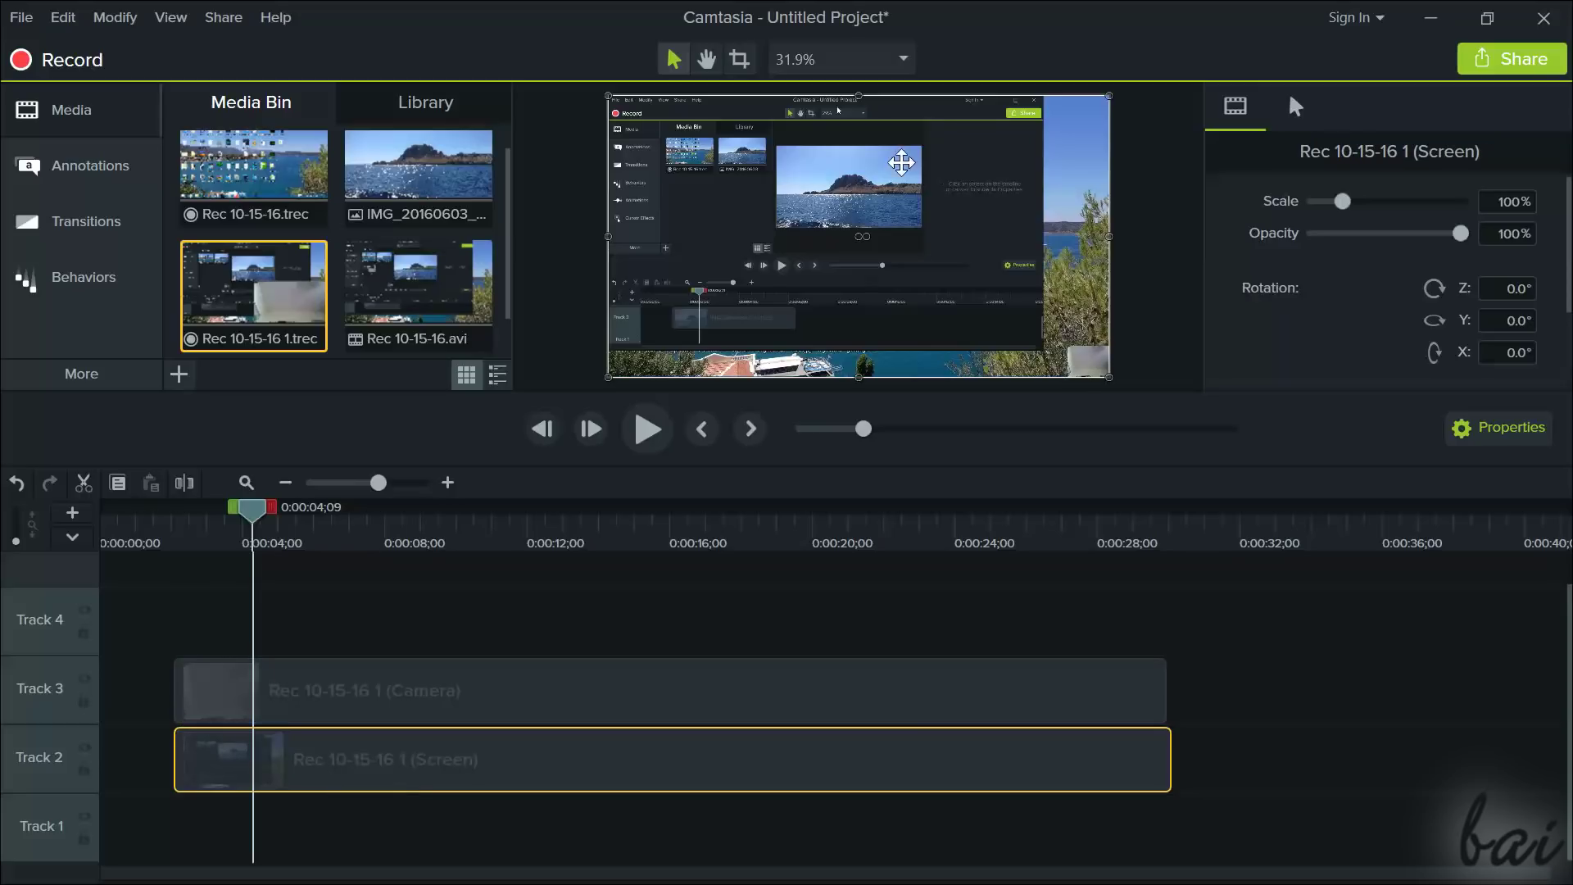
pyautogui.click(396, 695)
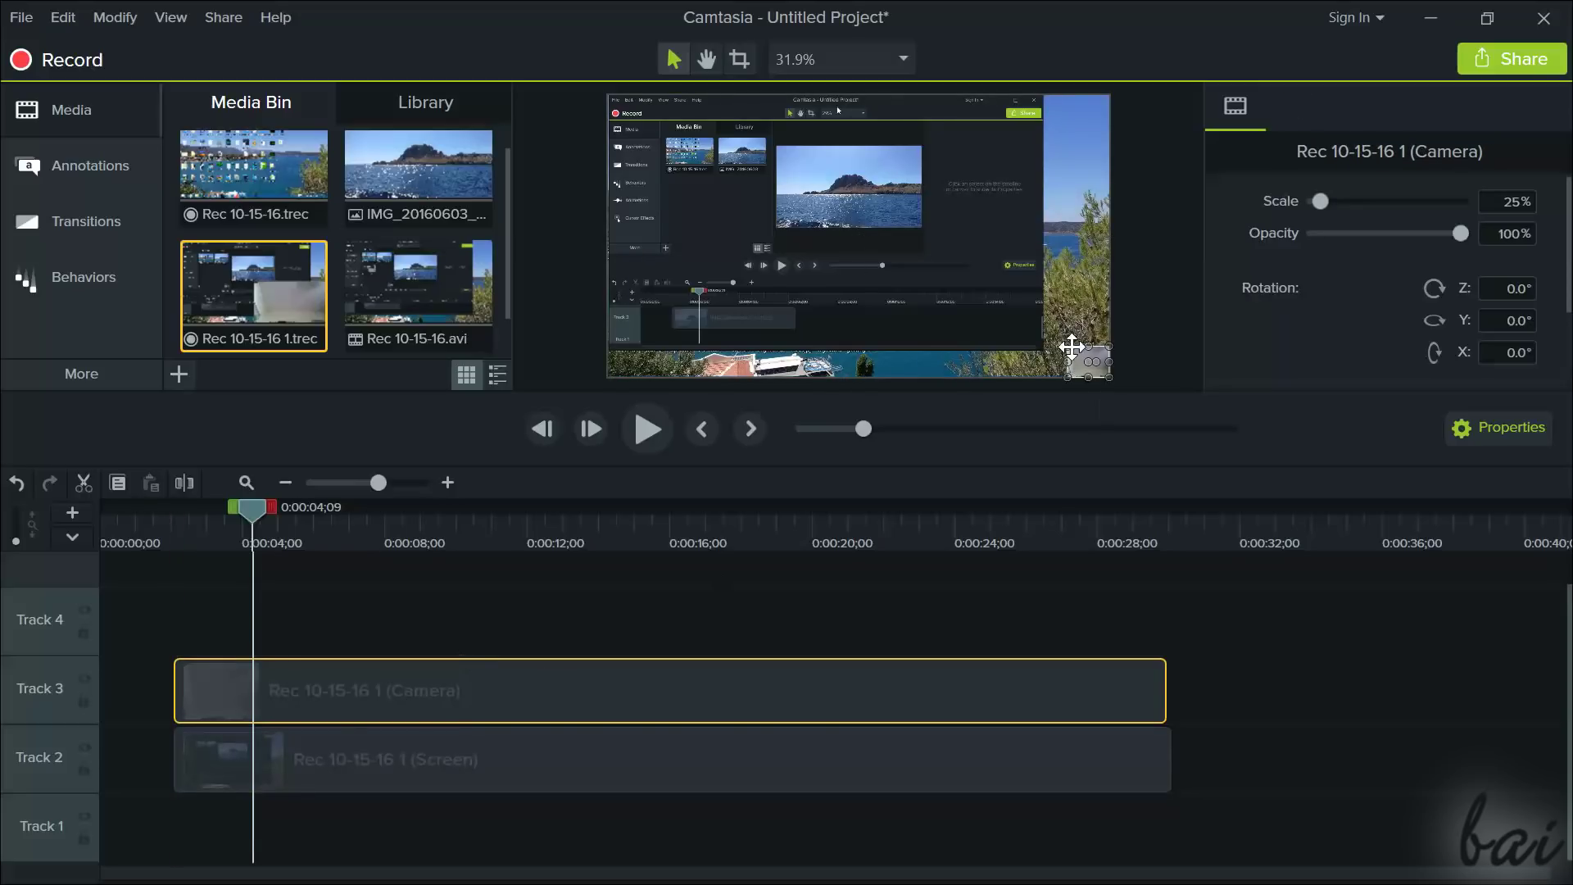
pyautogui.moveTo(1068, 345); pyautogui.dragTo(992, 283)
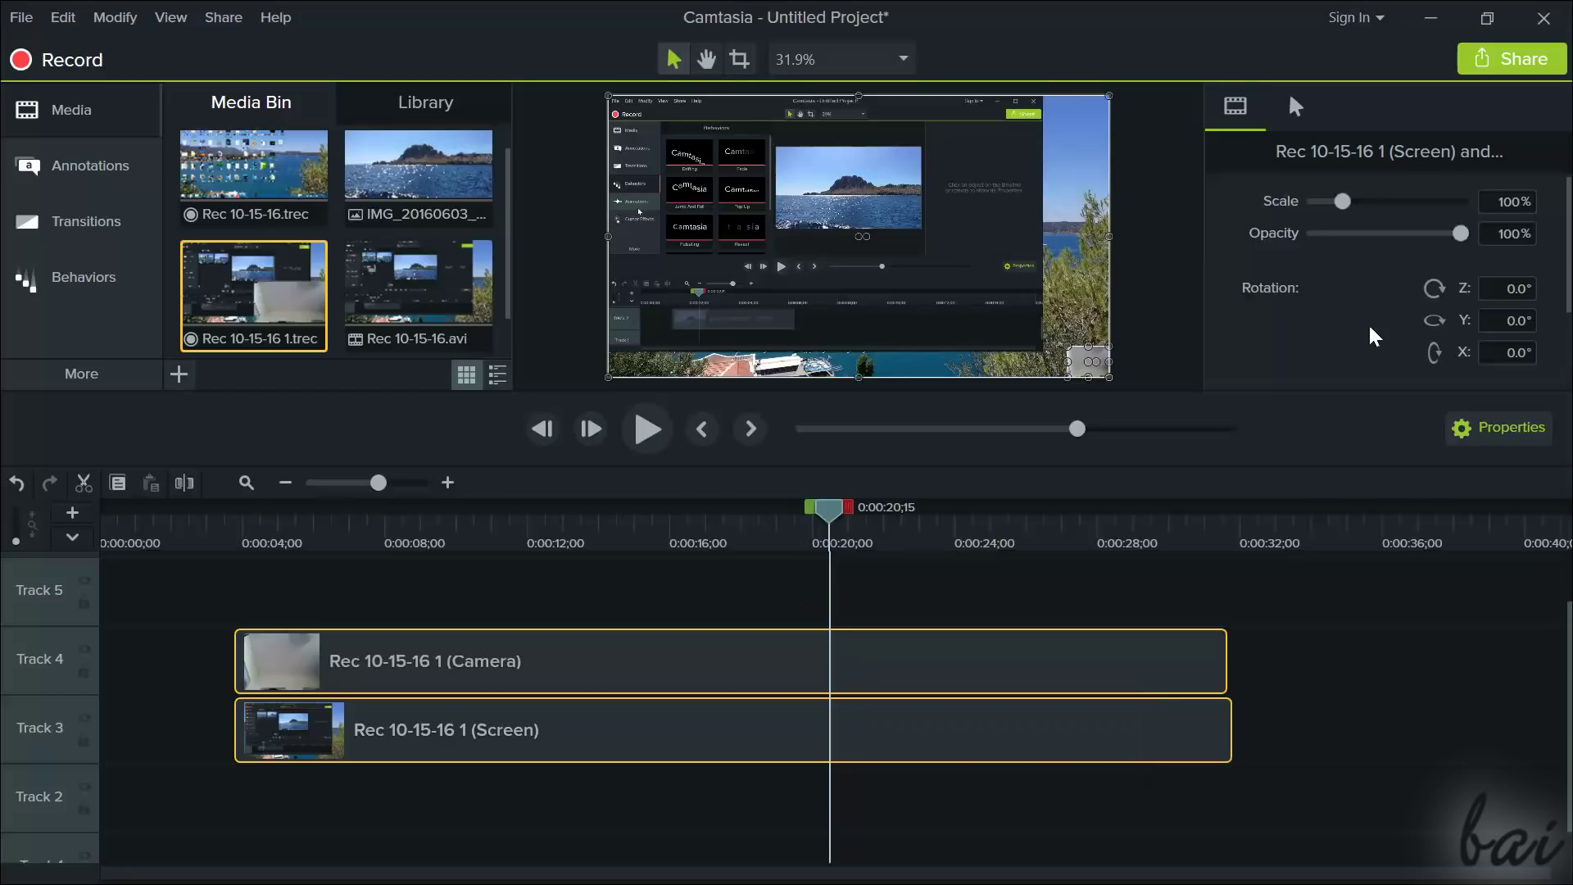
# Open the project's sharing choices and pick an export destination
pyautogui.click(1517, 72)
pyautogui.click(1466, 110)
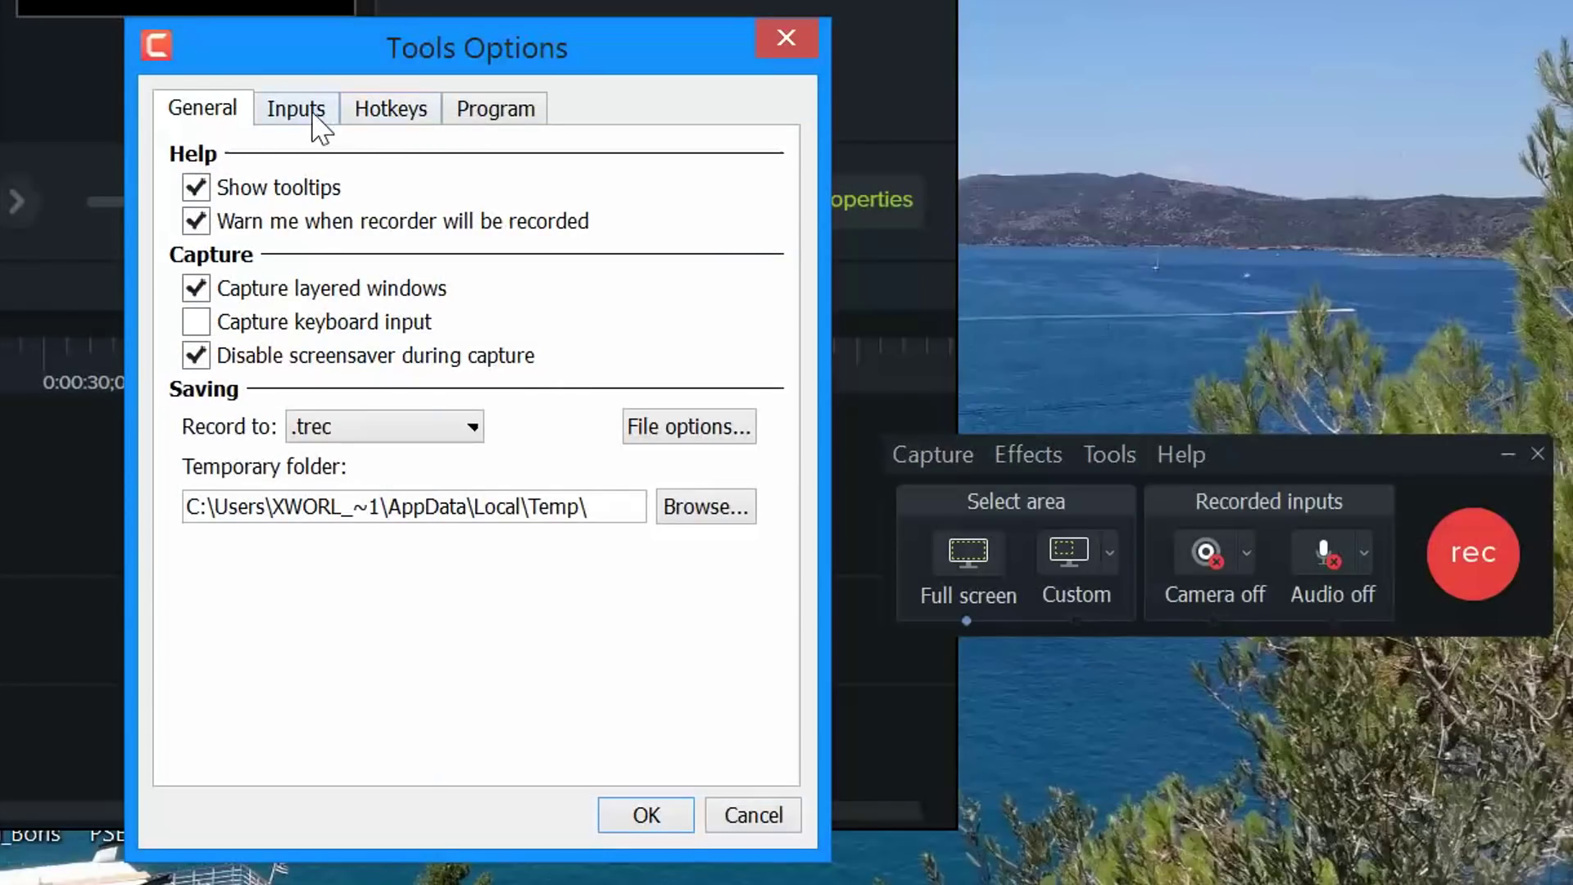
# In the recorder's input options, show the available capture frame rates and select the frame rate value for editing
pyautogui.click(311, 125)
pyautogui.click(416, 194)
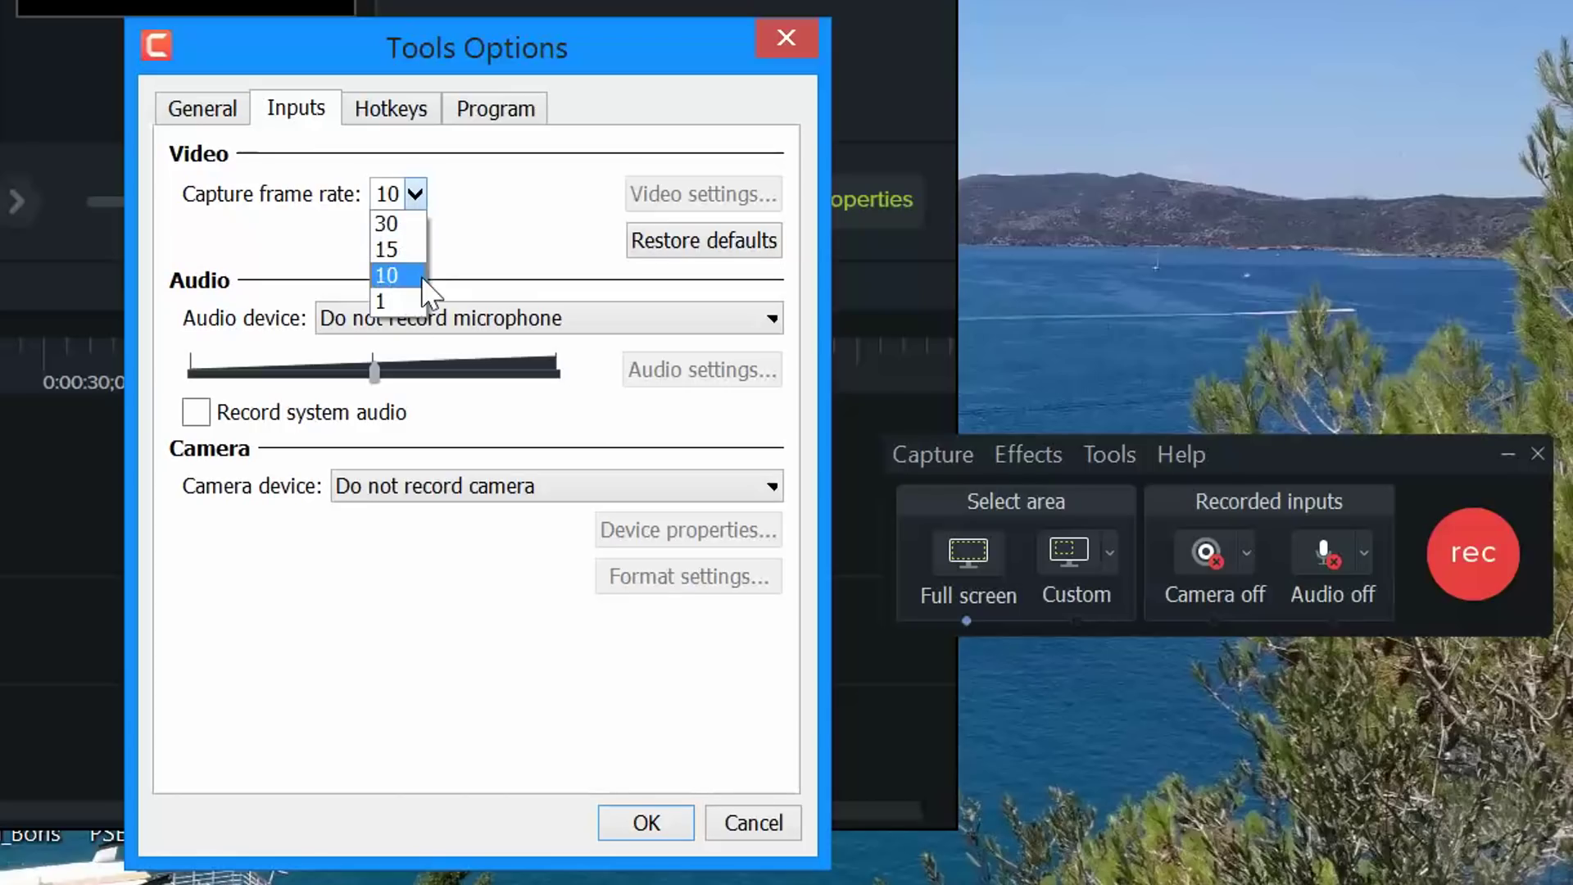
pyautogui.click(393, 195)
pyautogui.moveTo(404, 203); pyautogui.dragTo(366, 194)
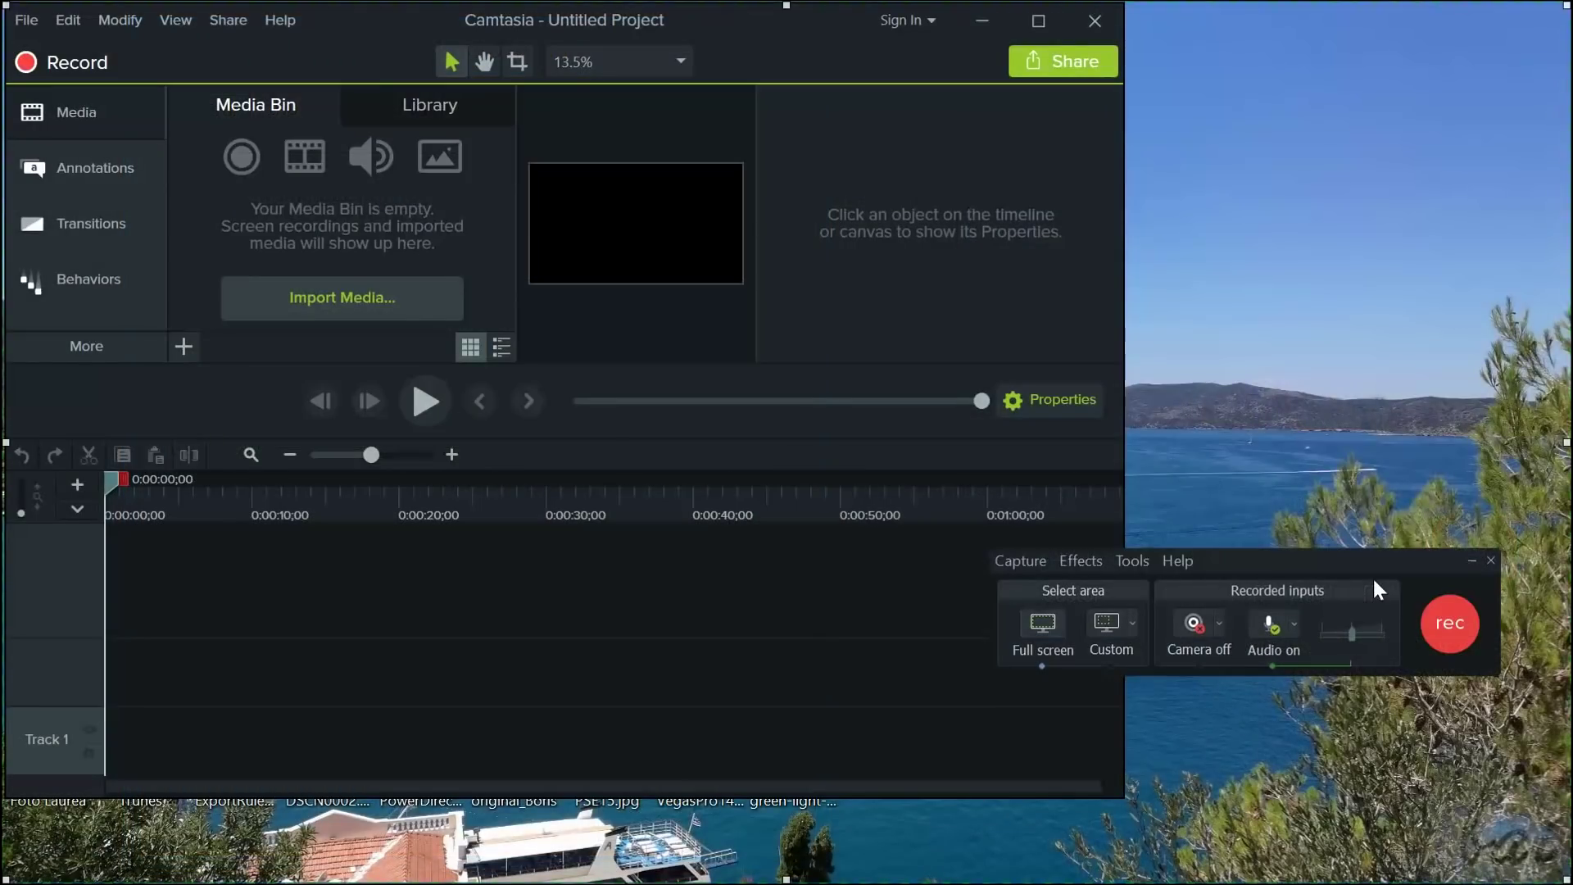
# Record the full screen with audio, bring the recorder window back during capture, reposition it slightly and stop the recording
pyautogui.click(1436, 644)
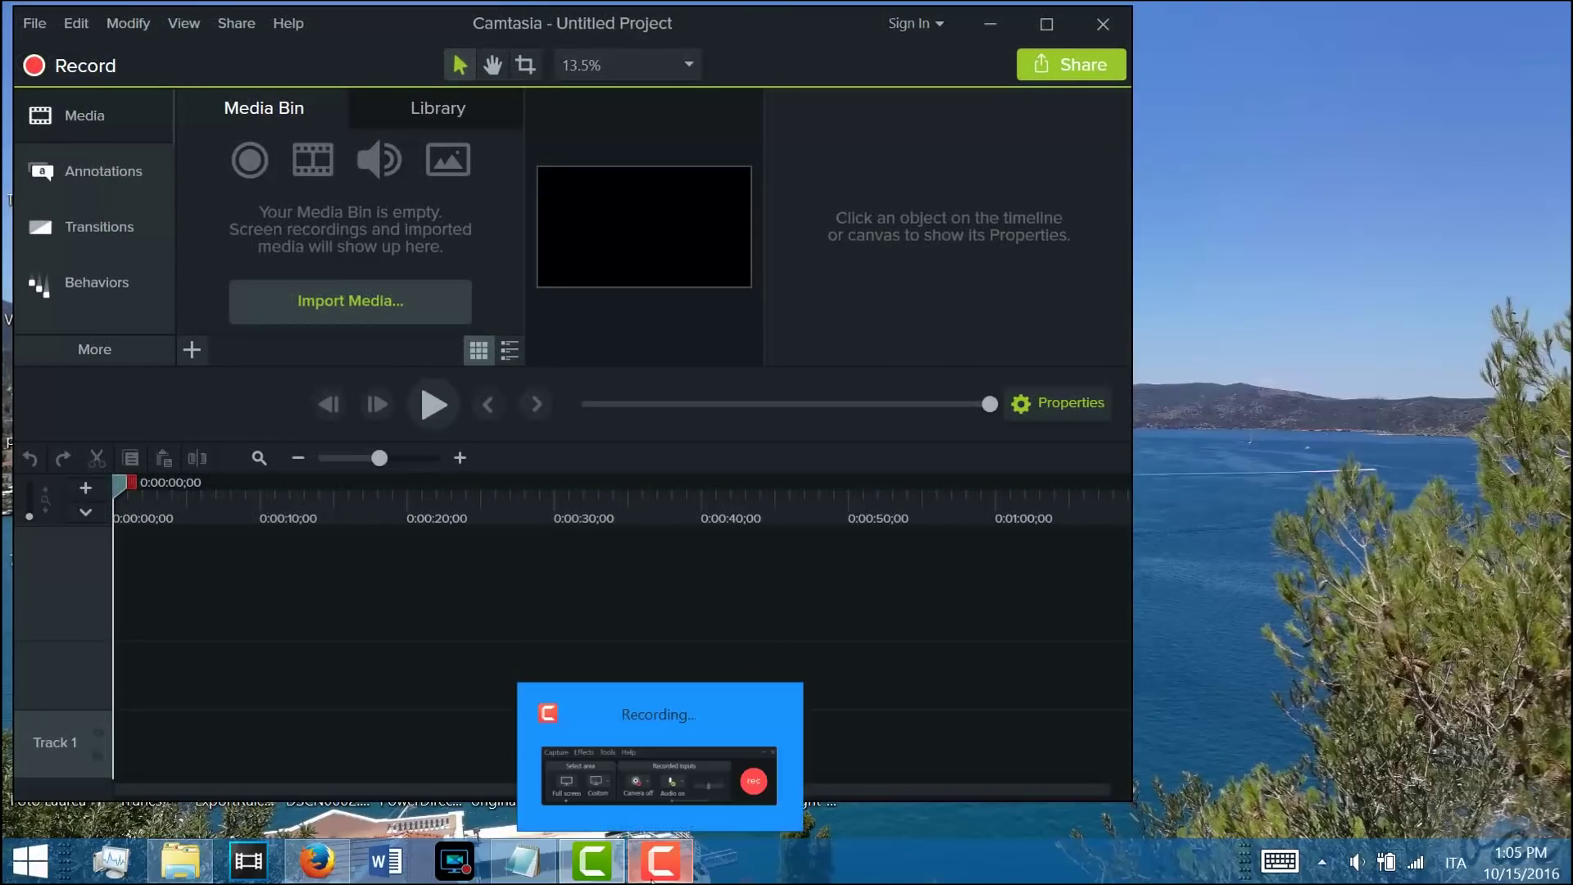
pyautogui.click(647, 876)
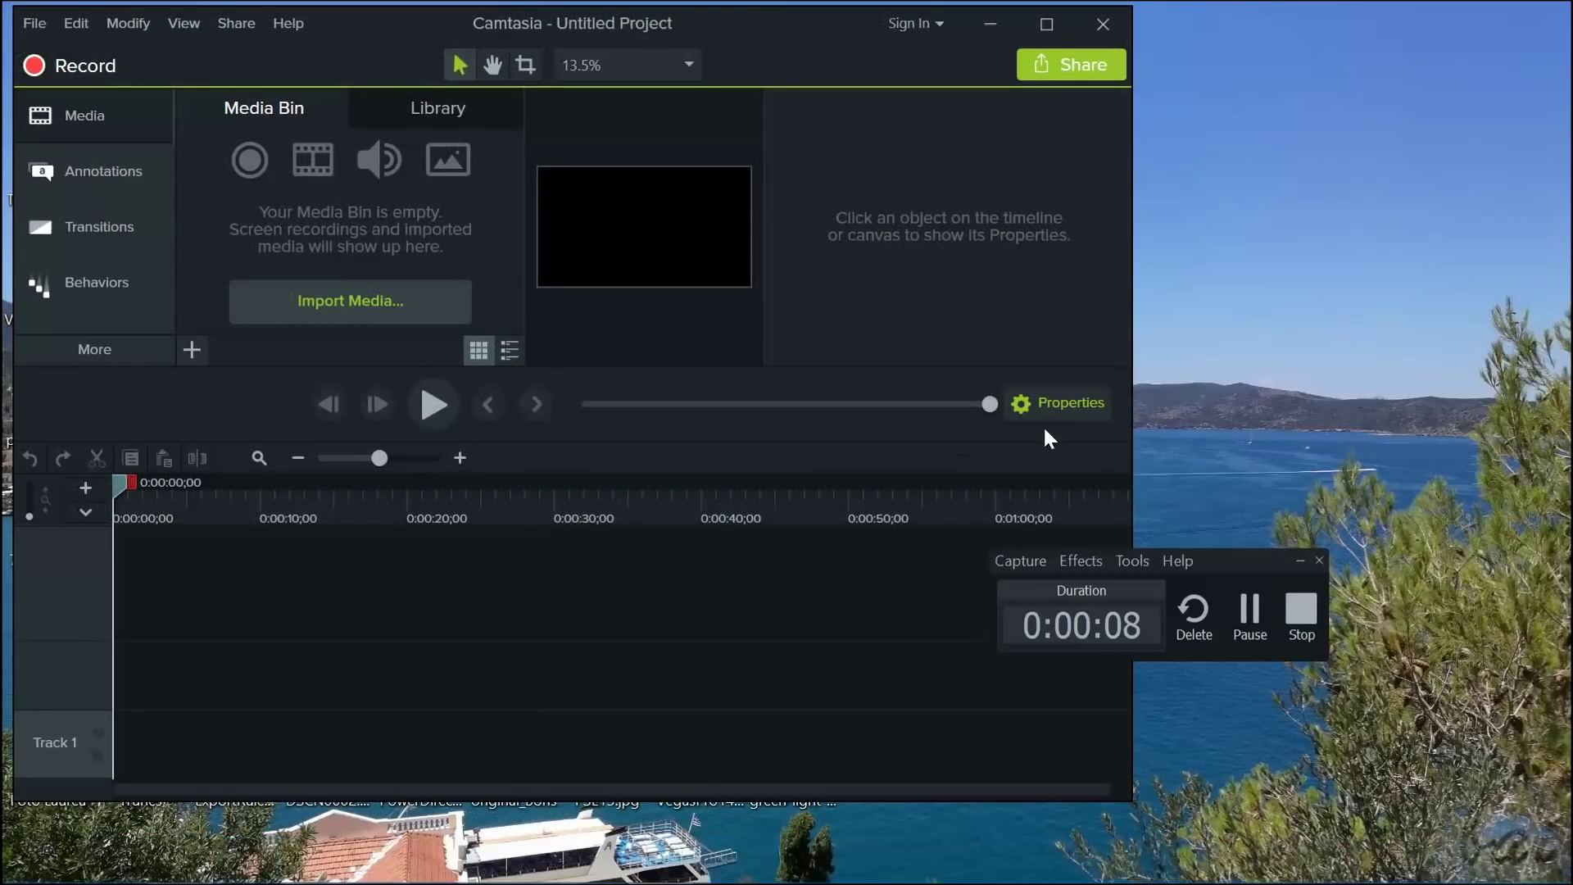
pyautogui.moveTo(1237, 554); pyautogui.dragTo(1219, 551)
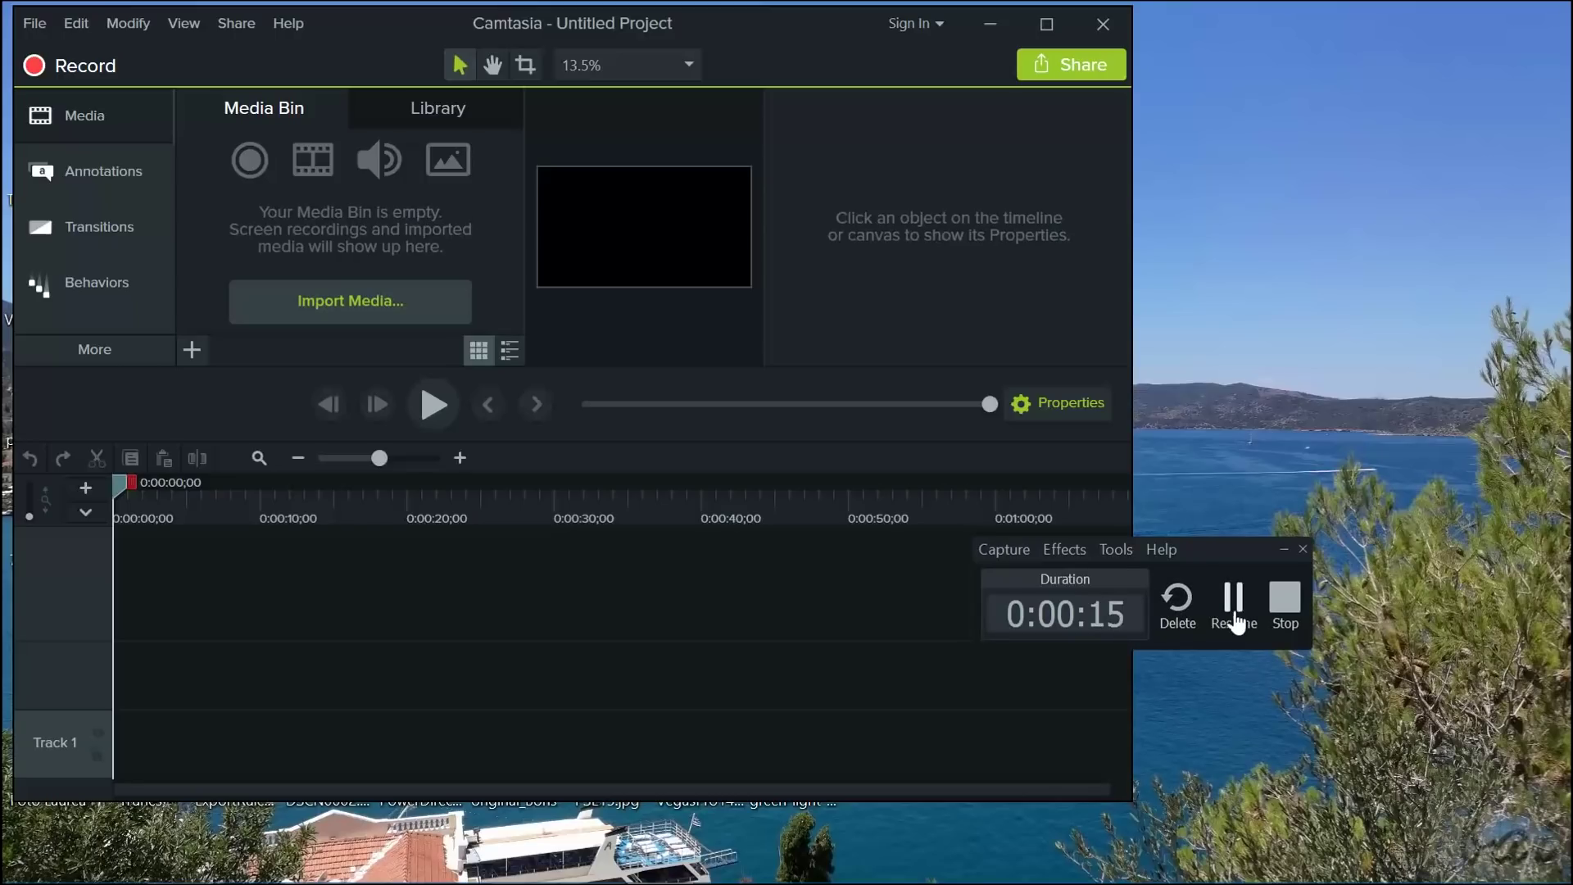
pyautogui.click(1285, 602)
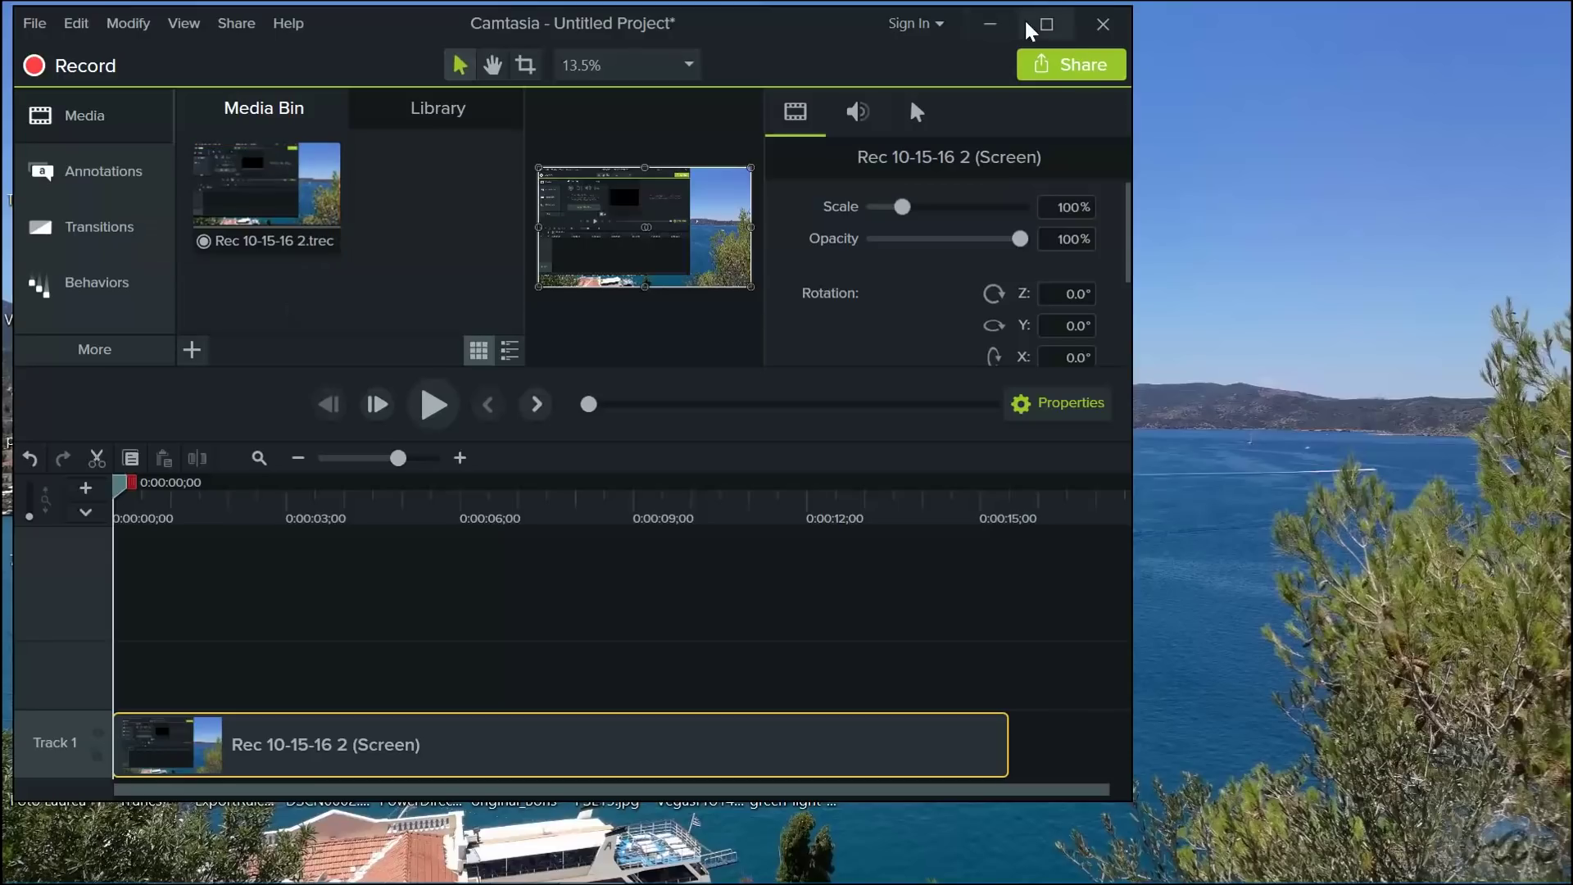
# Maximize the editor window and move the new Rec 10-15-16 2 screen clip up to Track 2
pyautogui.click(1047, 25)
pyautogui.moveTo(353, 828); pyautogui.dragTo(418, 705)
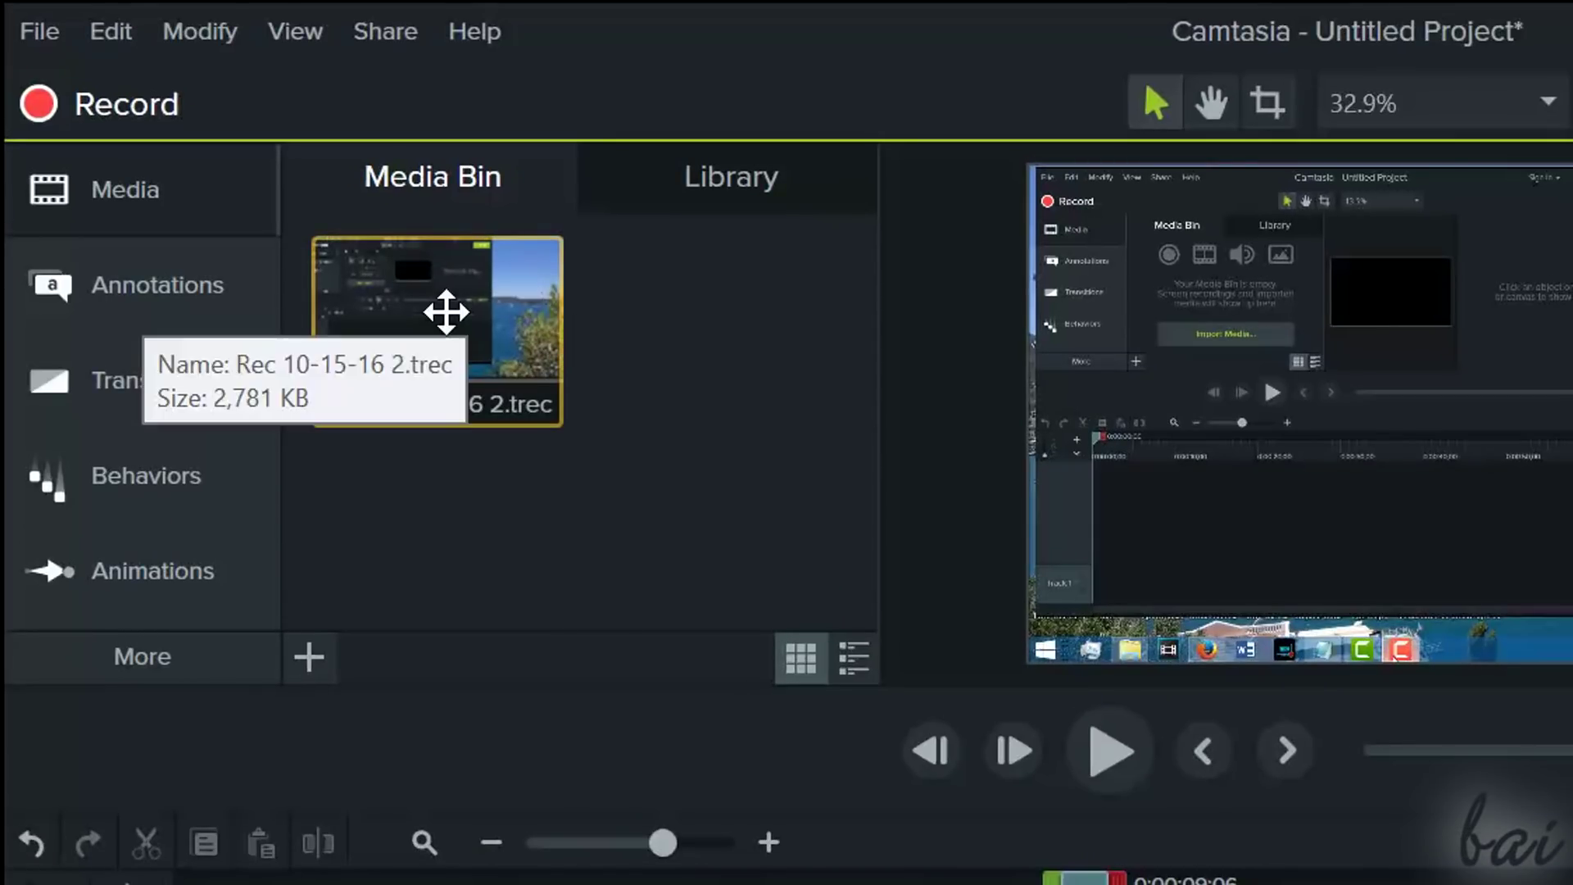
# Open the file location of Rec 10-15-16 2.trec from the Media Bin and close the folder window
pyautogui.rightClick(451, 324)
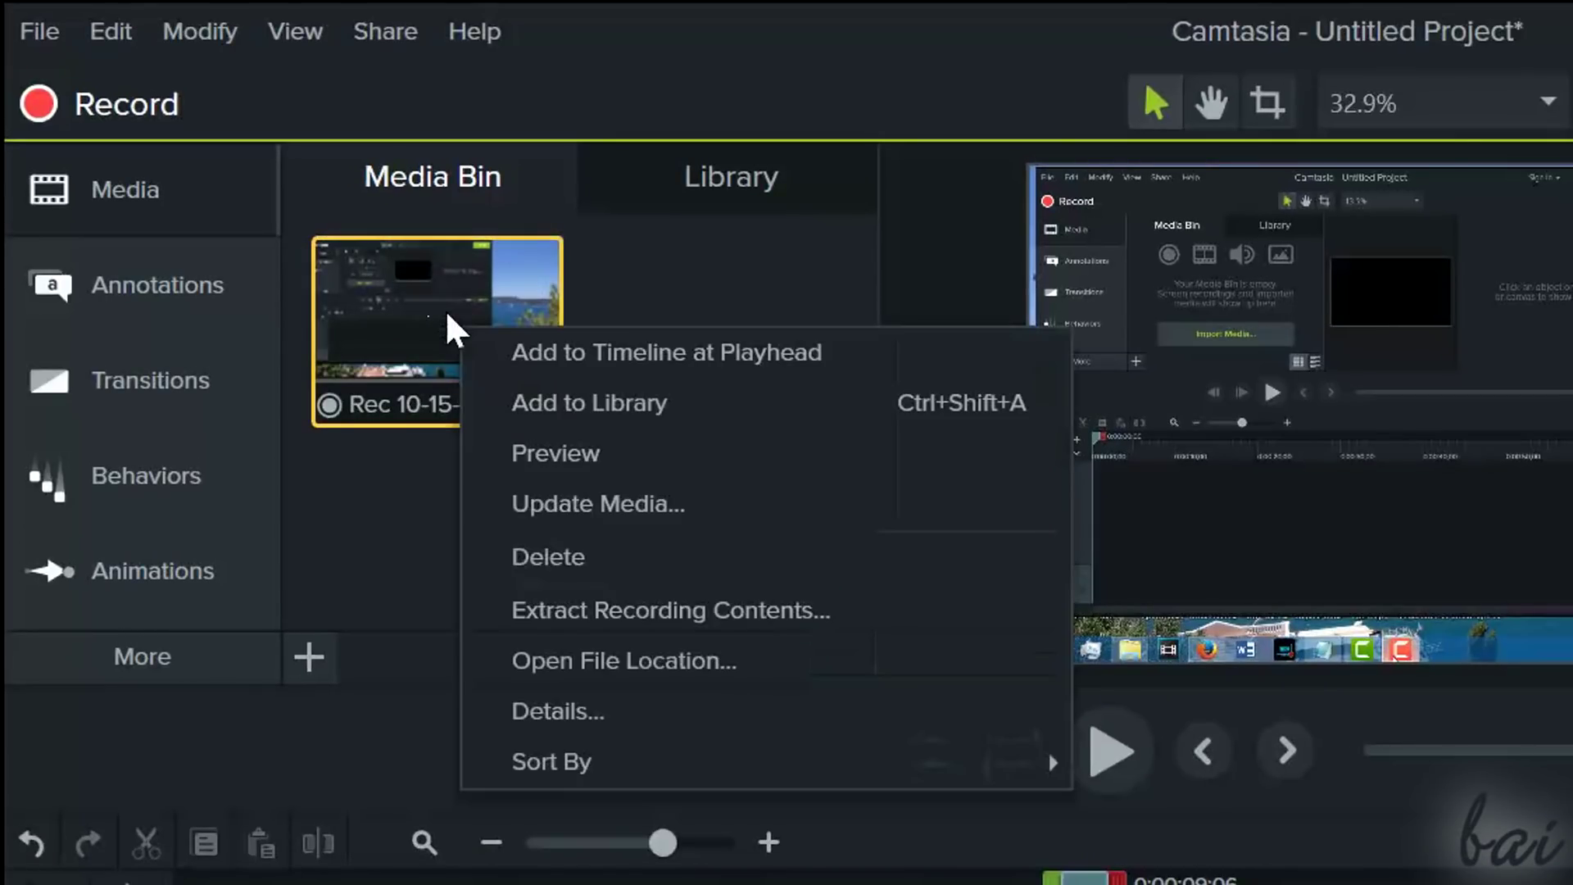
pyautogui.click(616, 672)
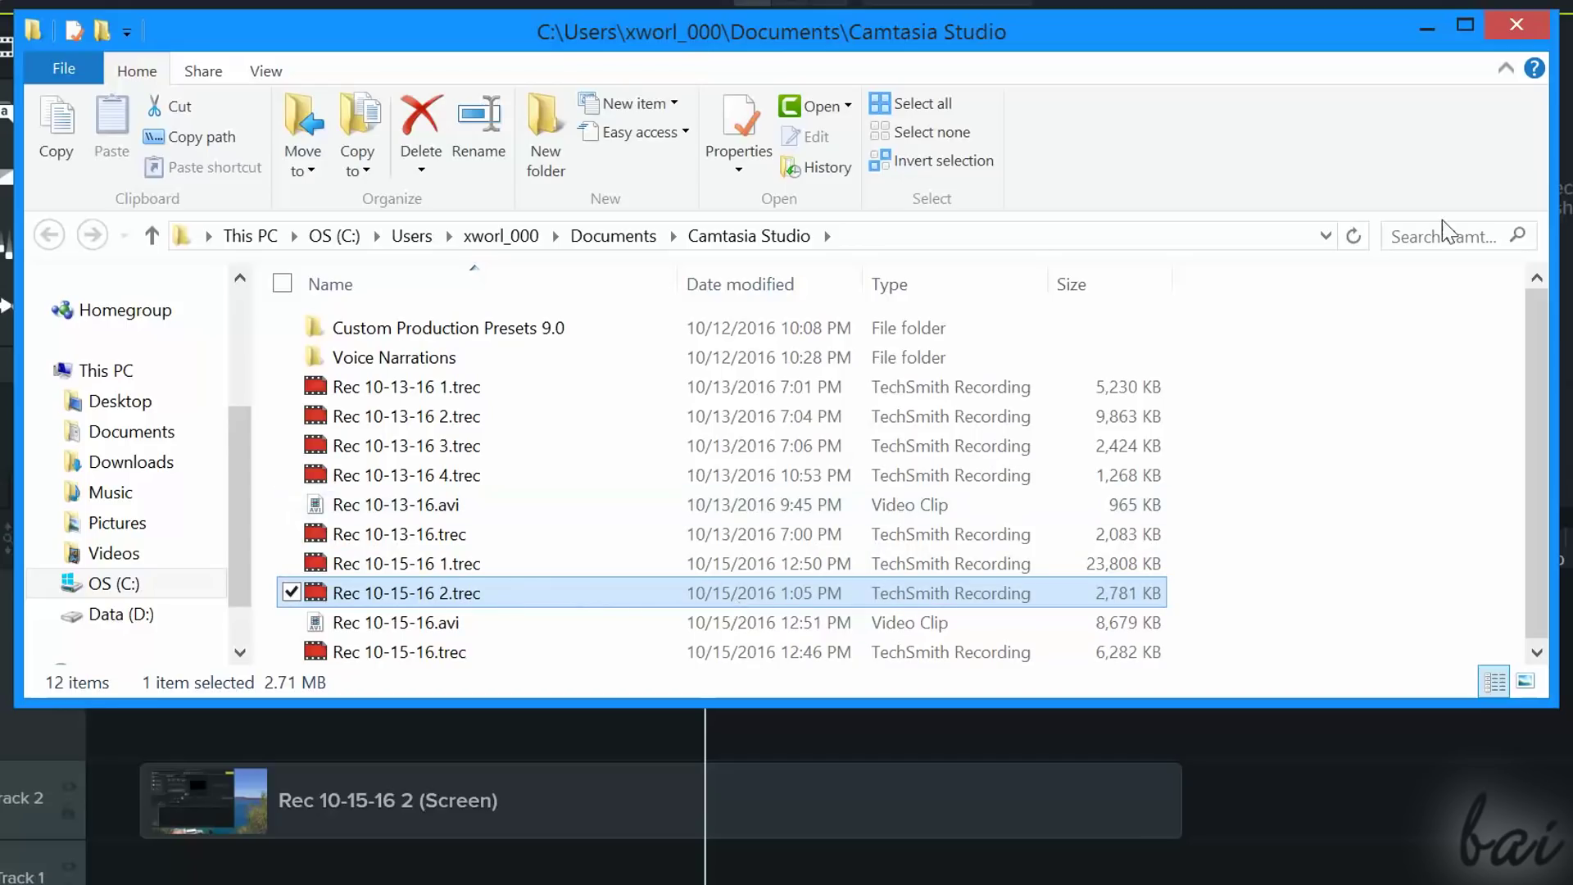
pyautogui.click(1516, 25)
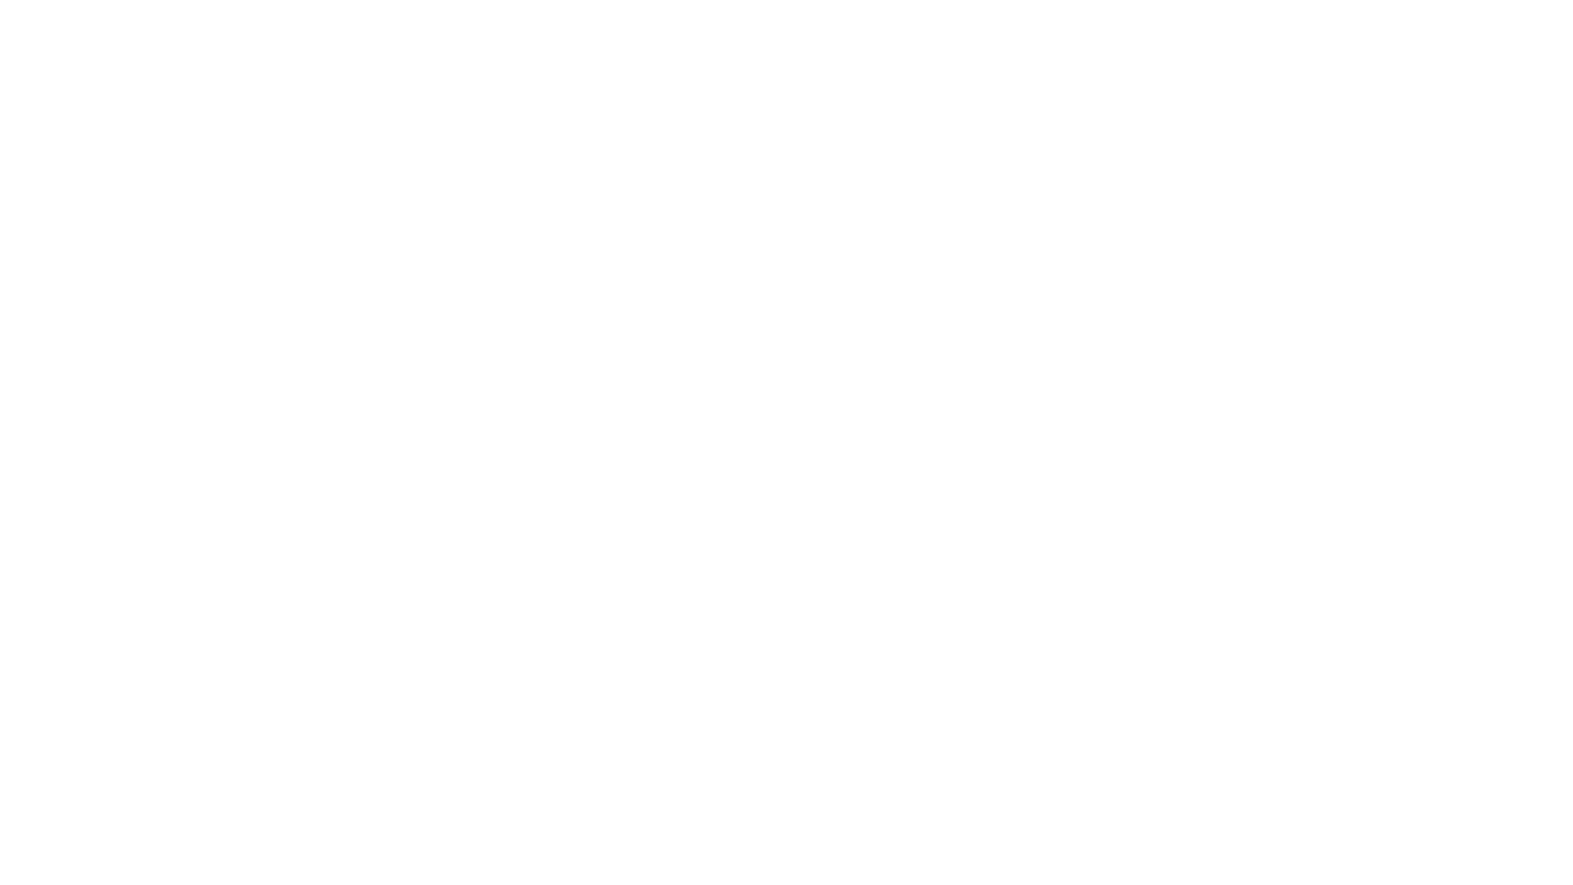